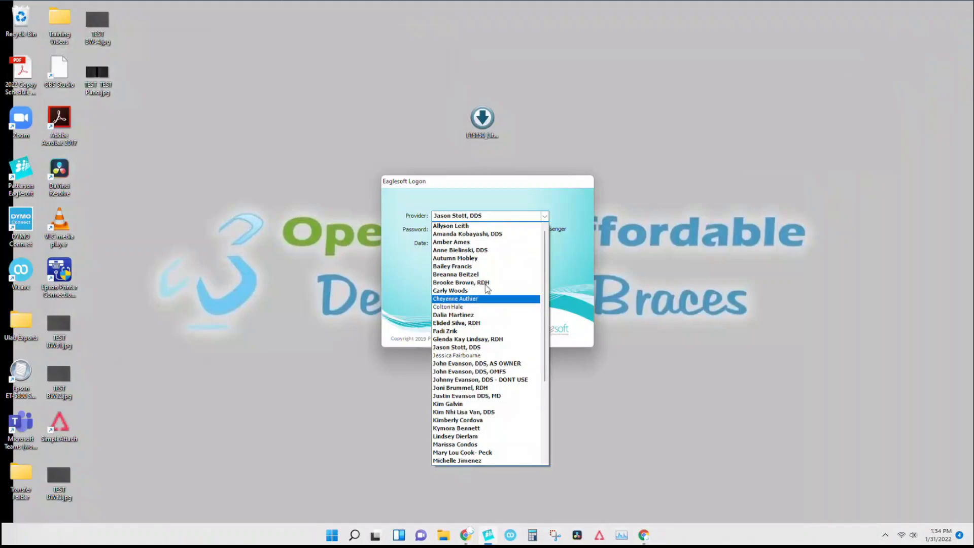
Step: Keep the current provider and set the logon date to January 29, 2022
click(558, 251)
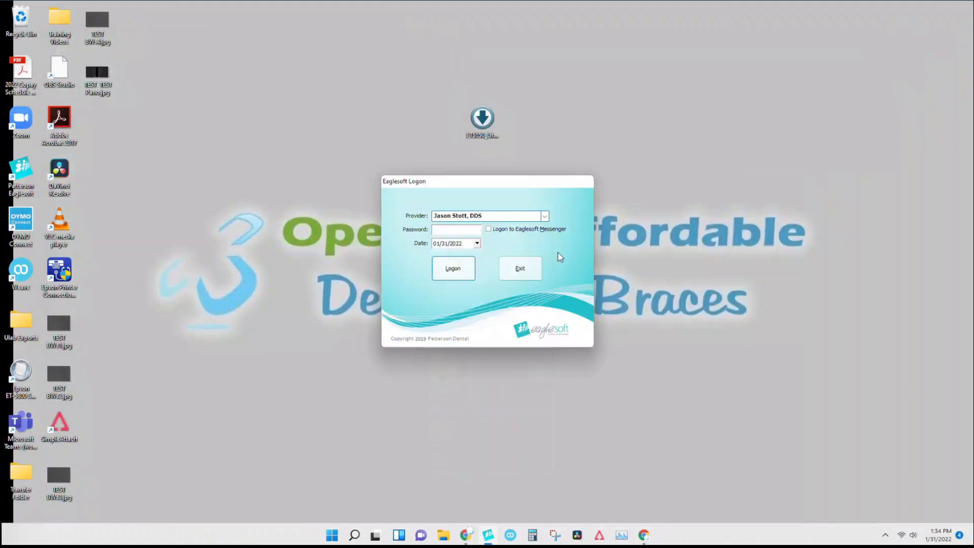
click(448, 232)
click(488, 231)
click(478, 245)
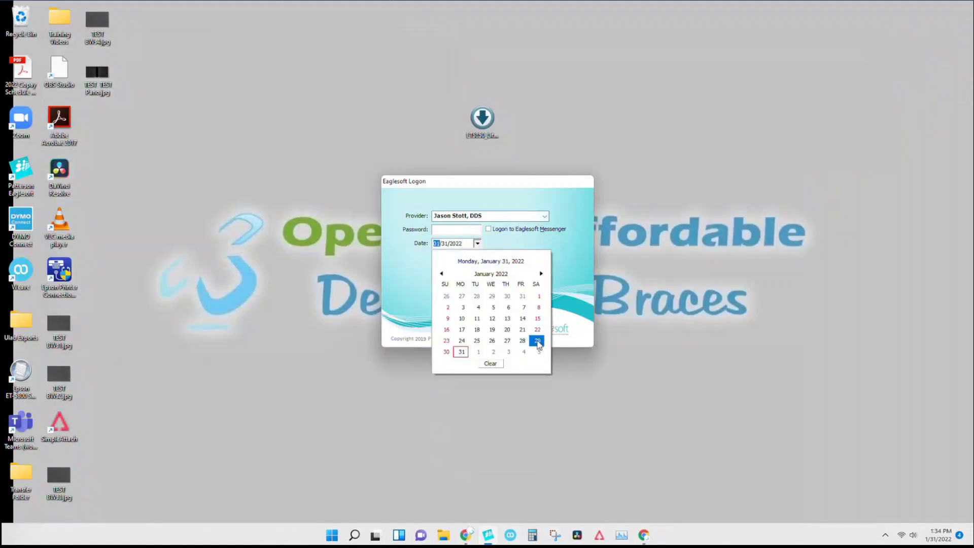
click(537, 342)
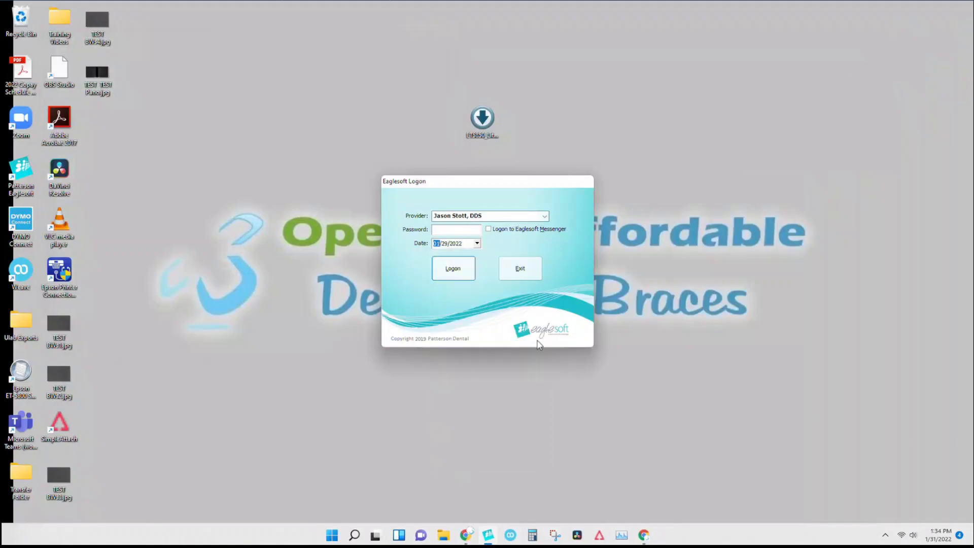
click(477, 244)
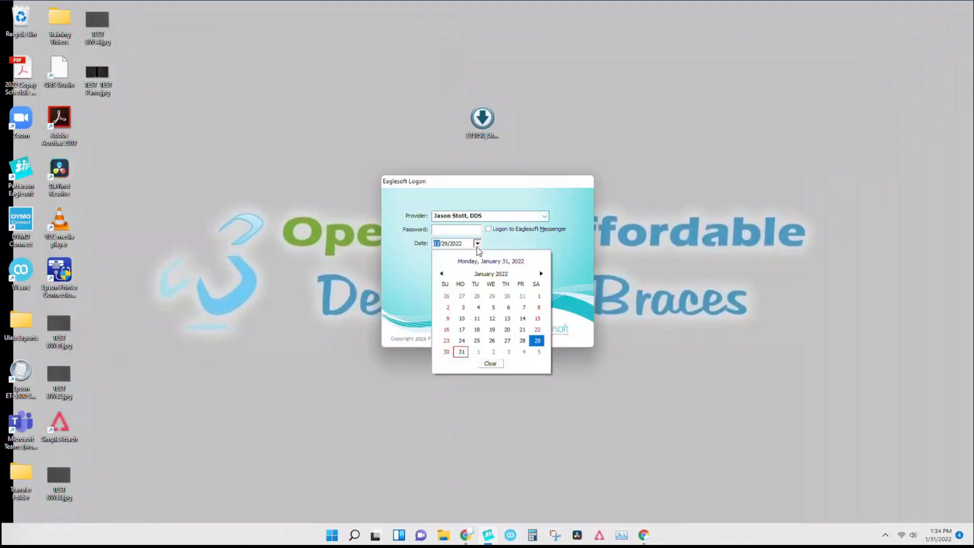
click(537, 343)
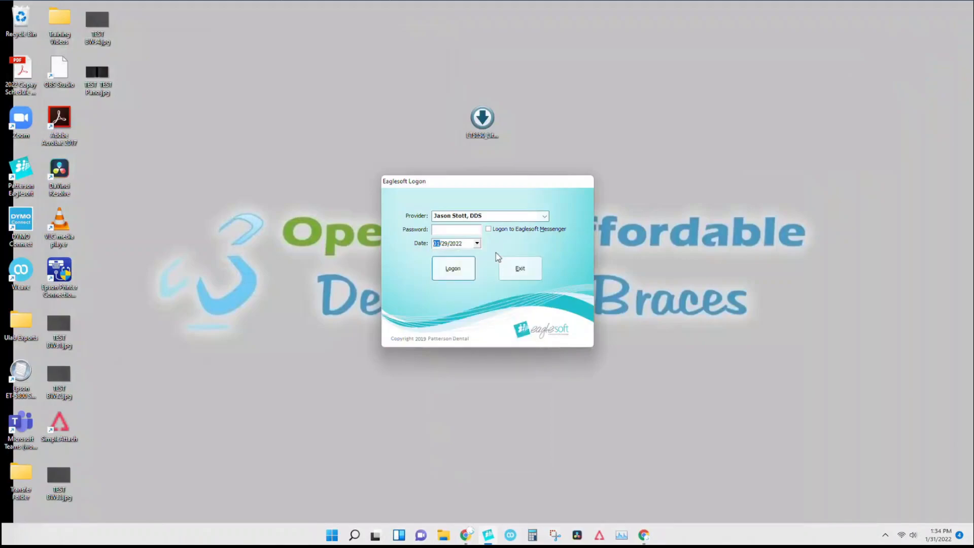
click(477, 244)
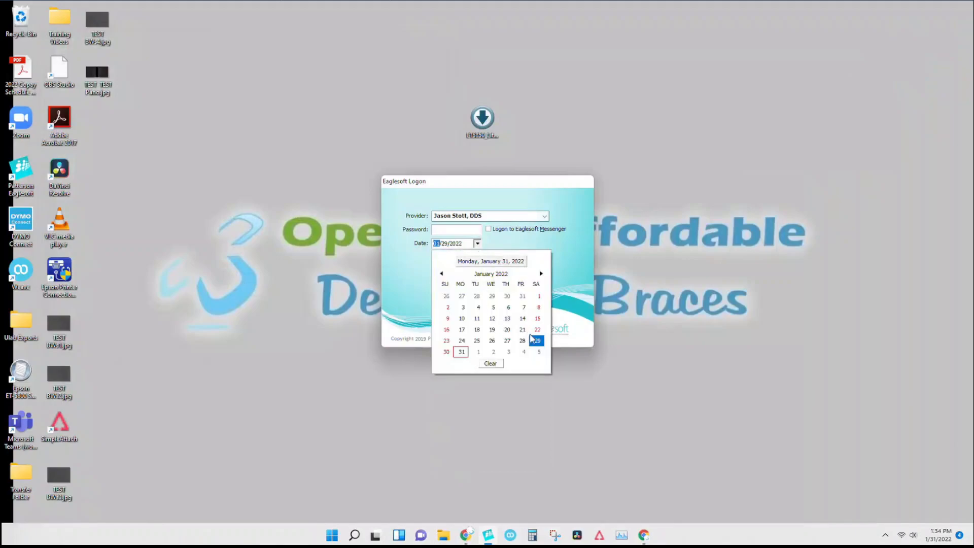
Step: Enter the provider's password, attempt the back-dated logon, and decline to continue with the earlier date
click(455, 229)
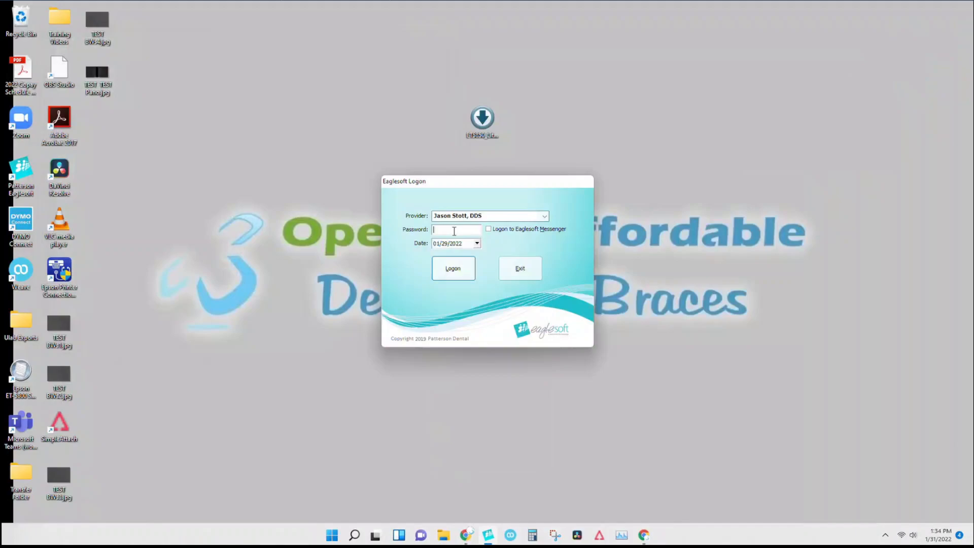
text(**********)
click(457, 271)
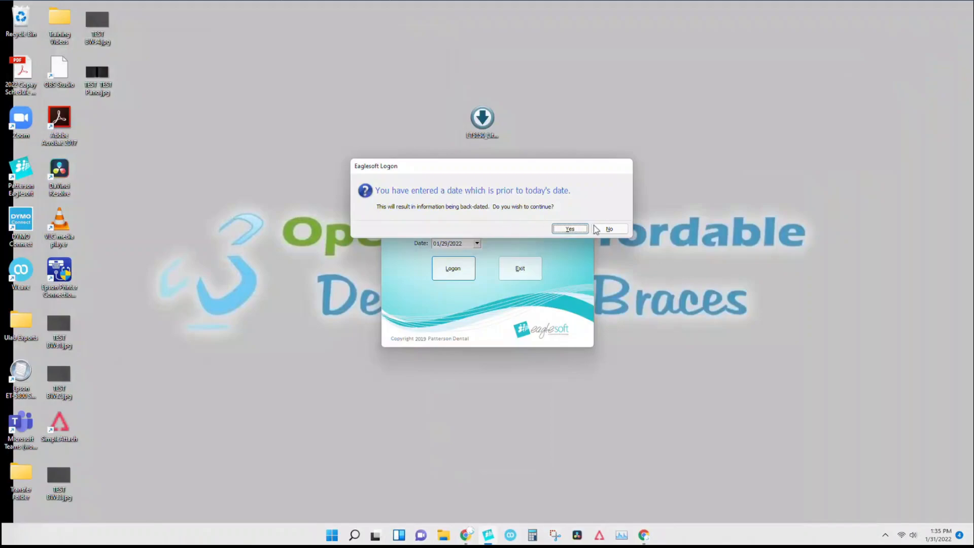
click(611, 229)
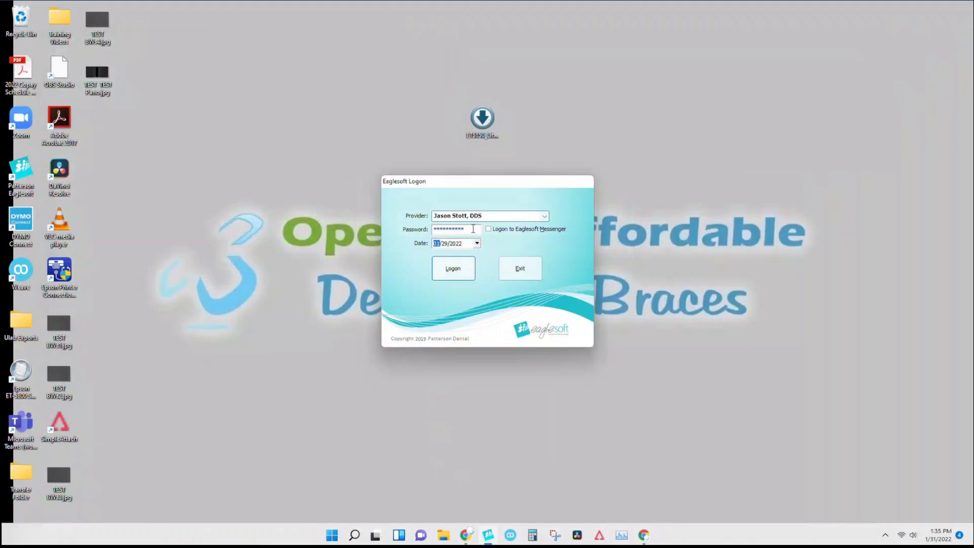
Step: Search for and open the Technical Reference app, view the current license number, and close it without changes
key(super+s)
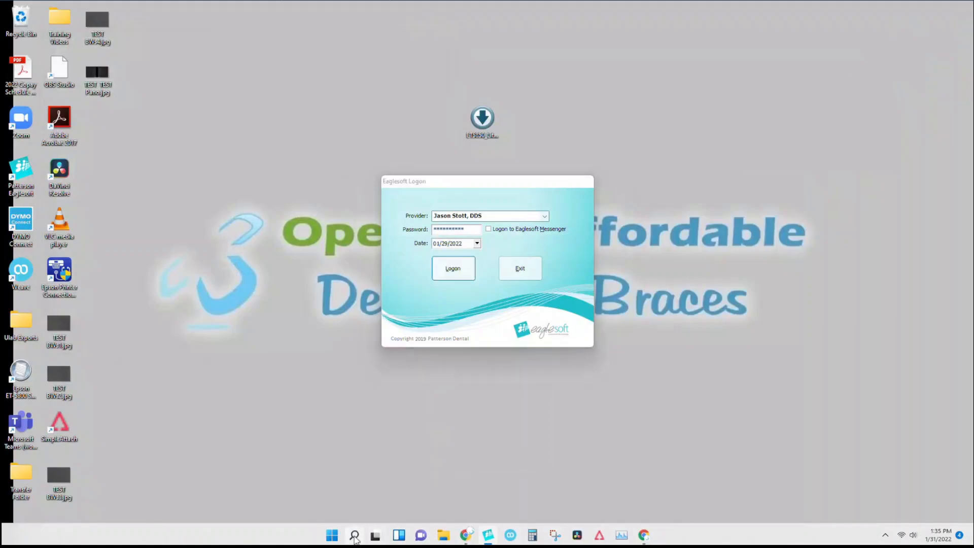
text(t)
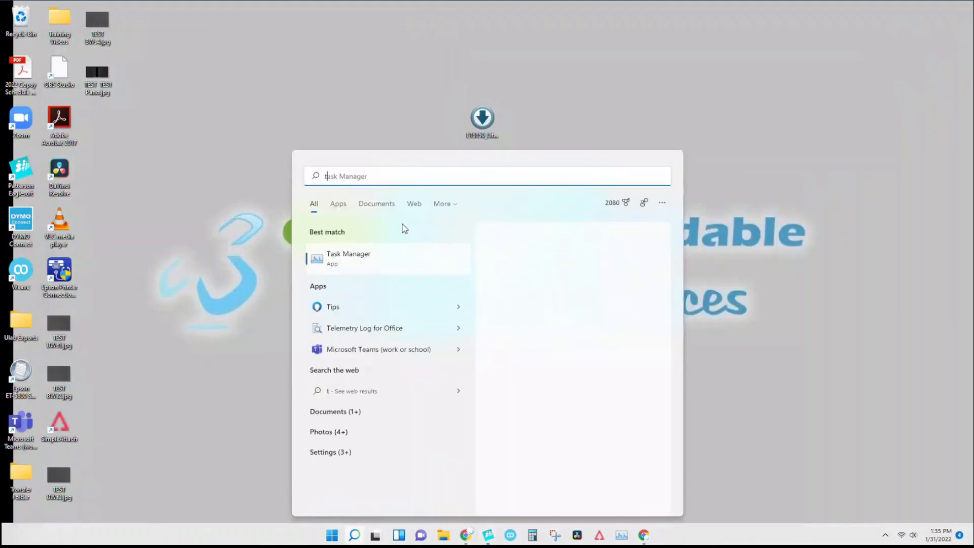
text(ech)
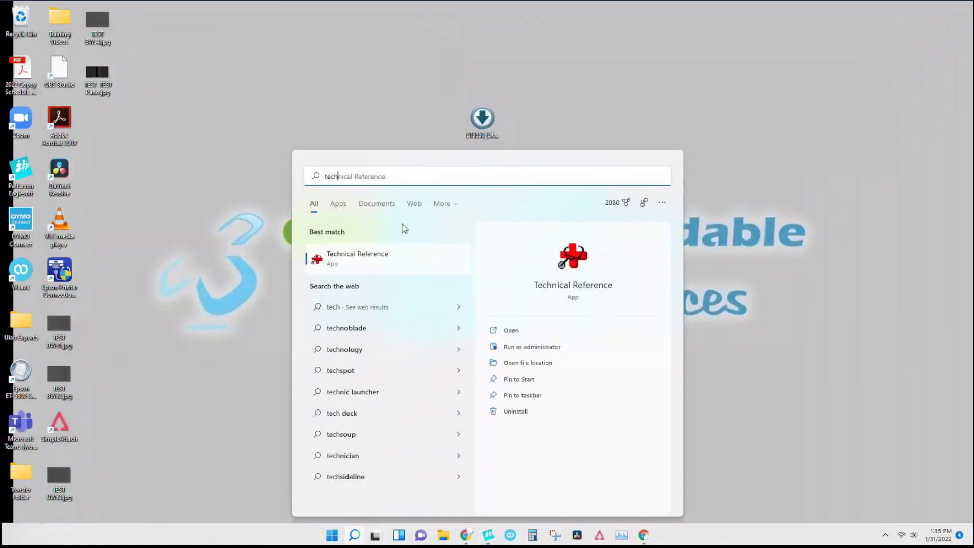
click(350, 259)
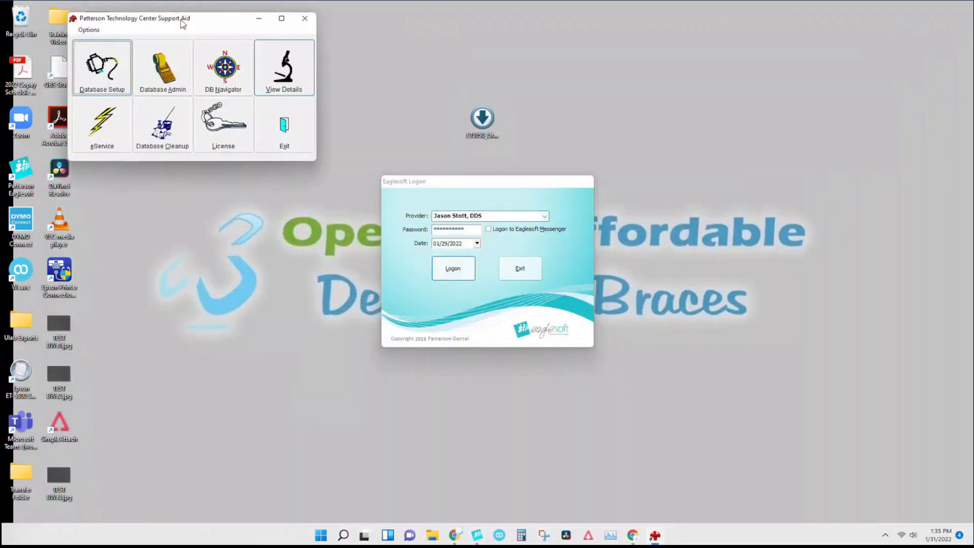
drag(185, 26, 205, 201)
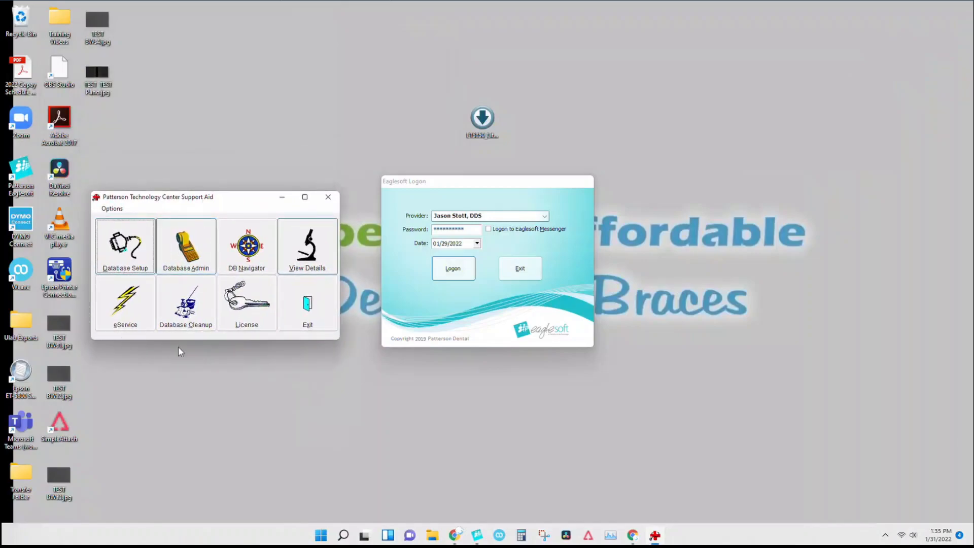
click(252, 305)
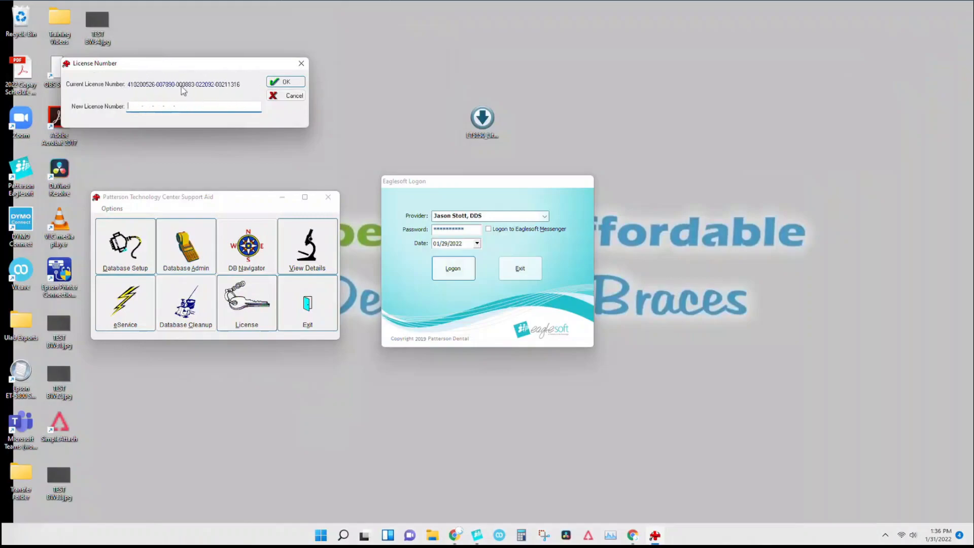
click(290, 96)
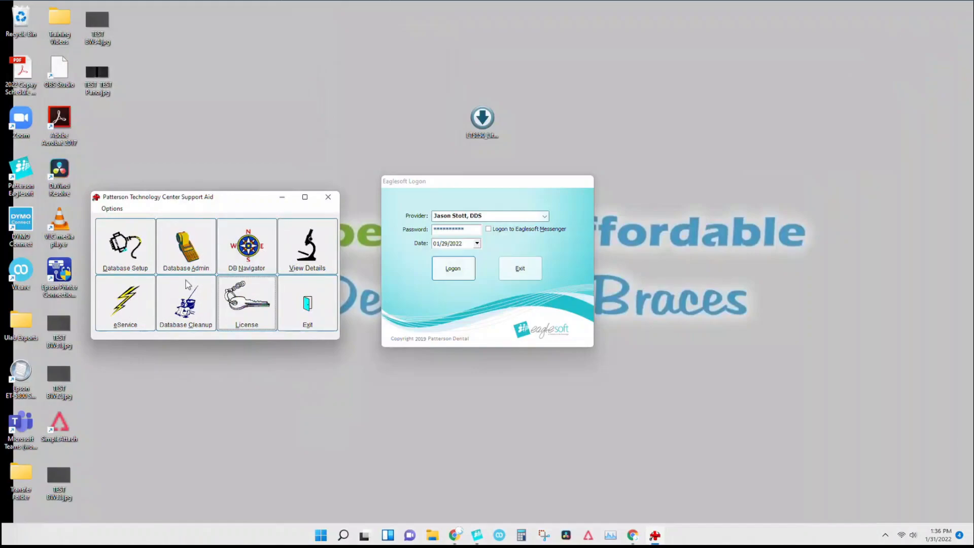
Step: Open Database Setup and enter host=192.168.0.1 as the TCPIP connection setting
click(140, 257)
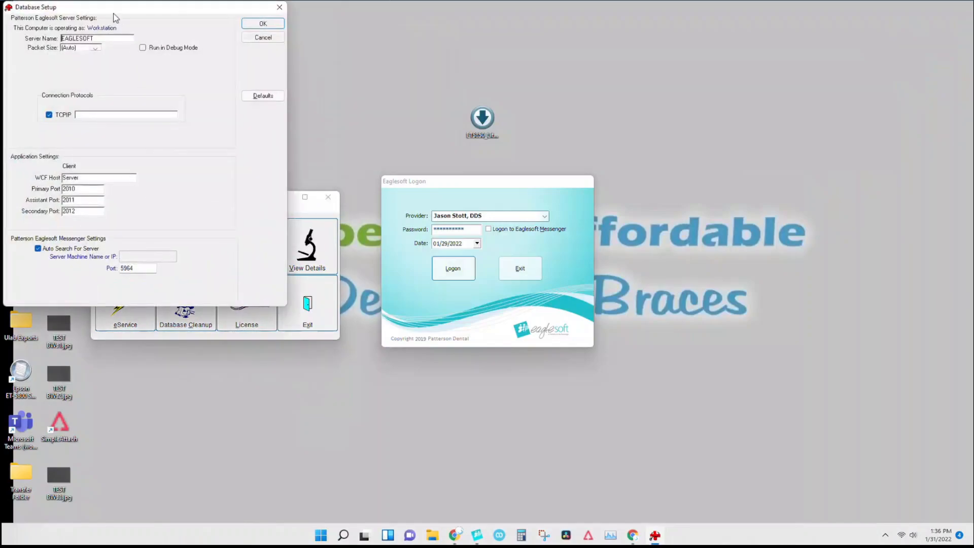
drag(114, 13, 168, 103)
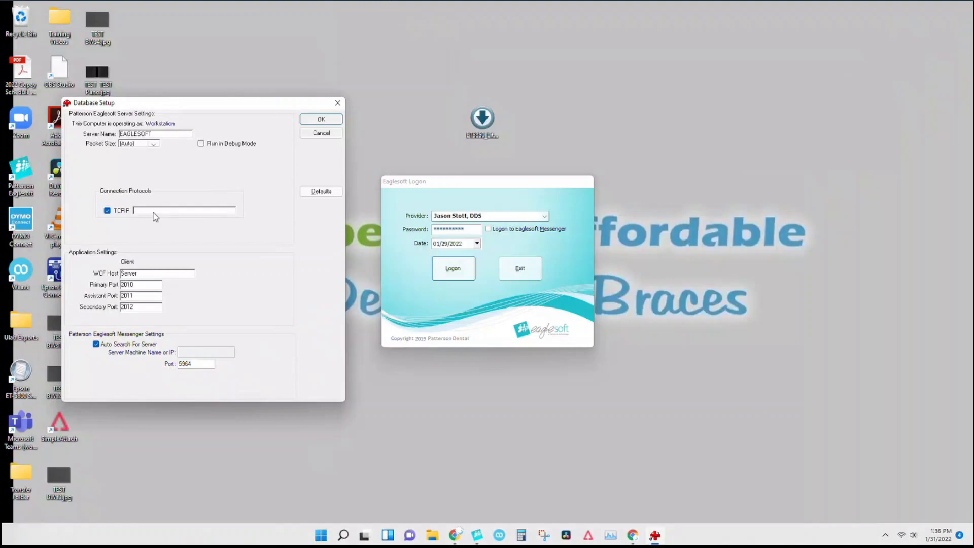
text(host=192.168.0.1)
Step: Replace the IP address in the TCPIP setting with the server name and compare it with the WCF Host entry
key(BackSpace)
key(BackSpace)
key(BackSpace)
key(BackSpace)
key(BackSpace)
key(BackSpace)
key(BackSpace)
key(BackSpace)
key(BackSpace)
key(BackSpace)
key(BackSpace)
text(serv)
double_click(148, 278)
Step: Clear the TCPIP setting, cancel Database Setup, and close the Patterson Technology Center Support Aid
click(132, 212)
drag(161, 217, 135, 218)
key(BackSpace)
click(313, 134)
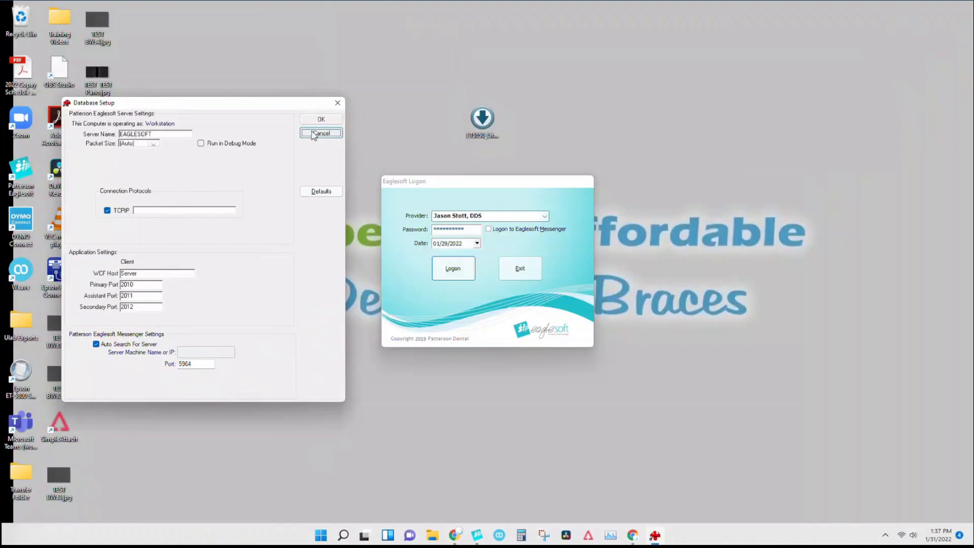
click(329, 198)
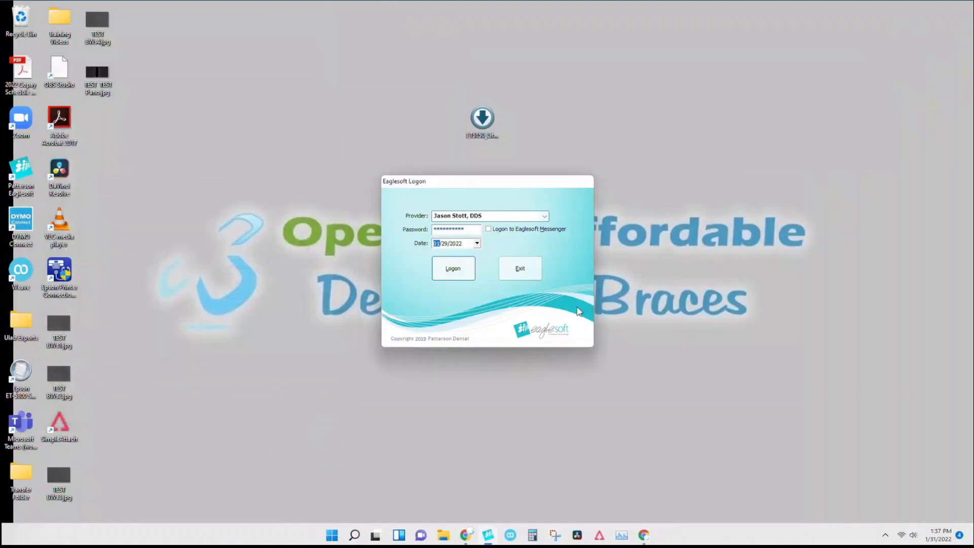
Step: Set the logon date to January 31, 2022 and log on to Eaglesoft
click(478, 244)
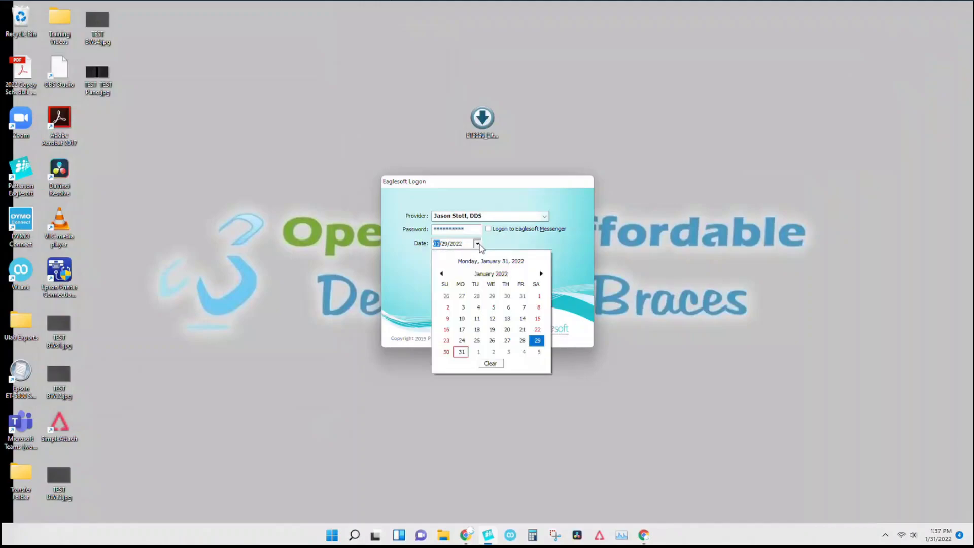
click(462, 351)
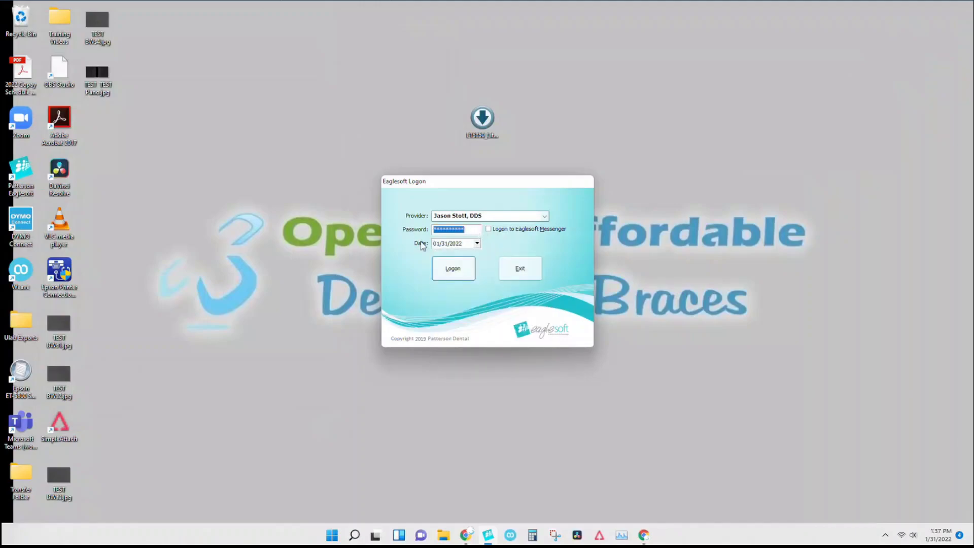
click(456, 275)
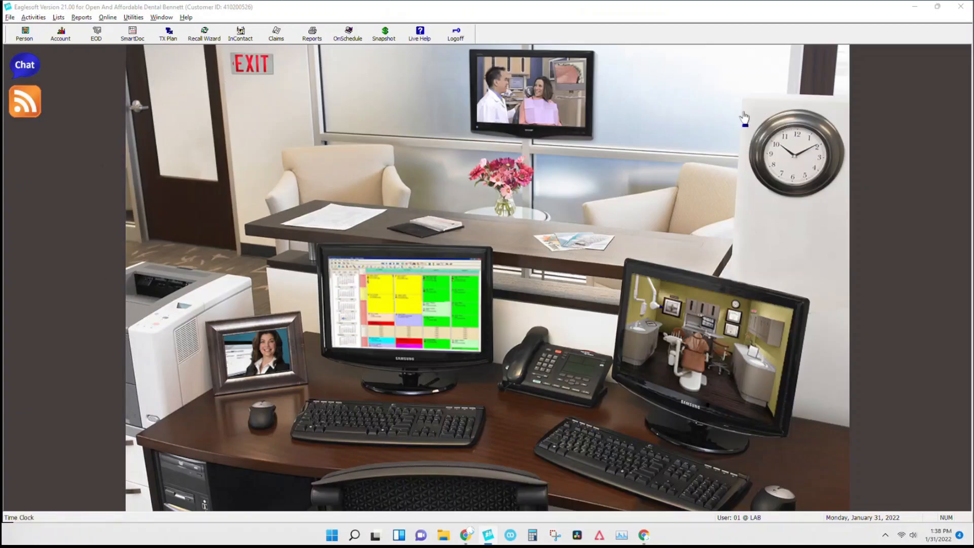
click(11, 17)
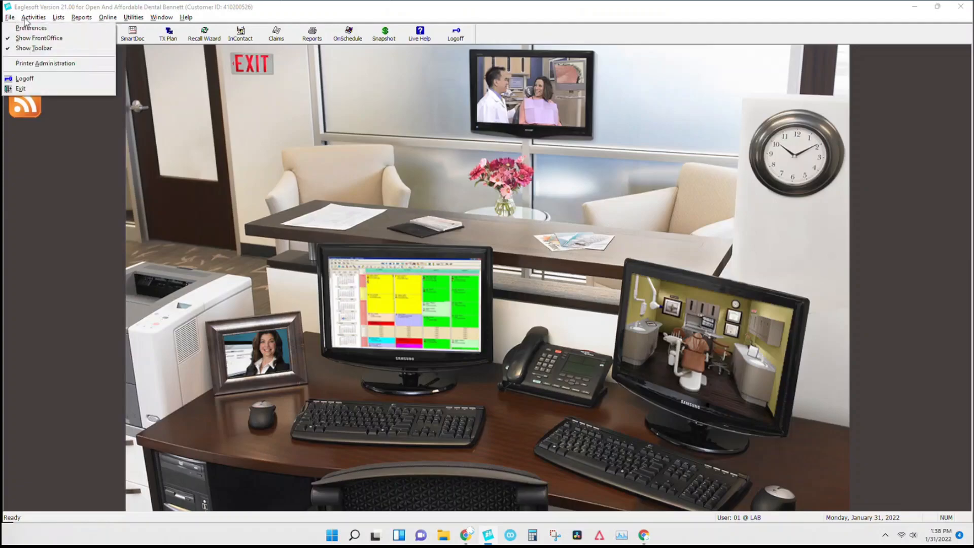
mouse_move(35, 19)
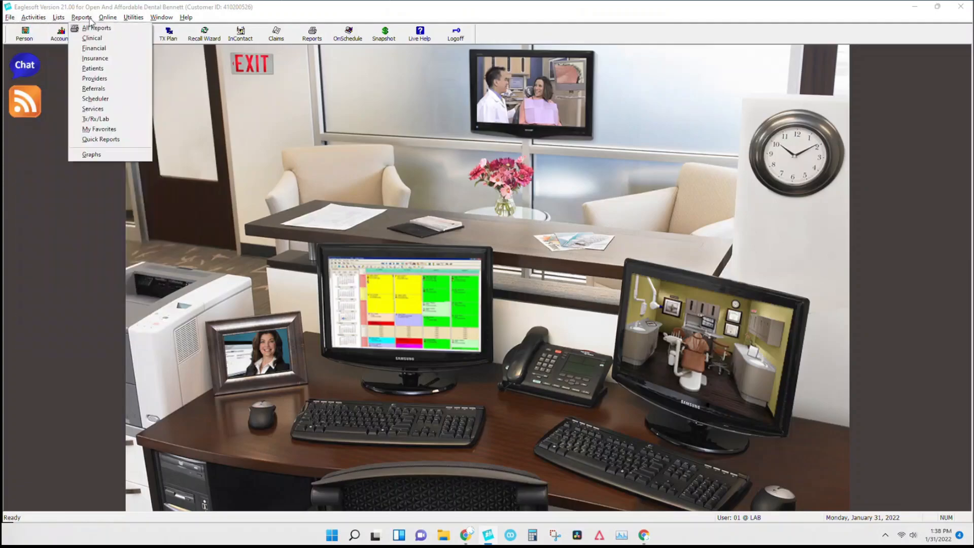
mouse_move(116, 20)
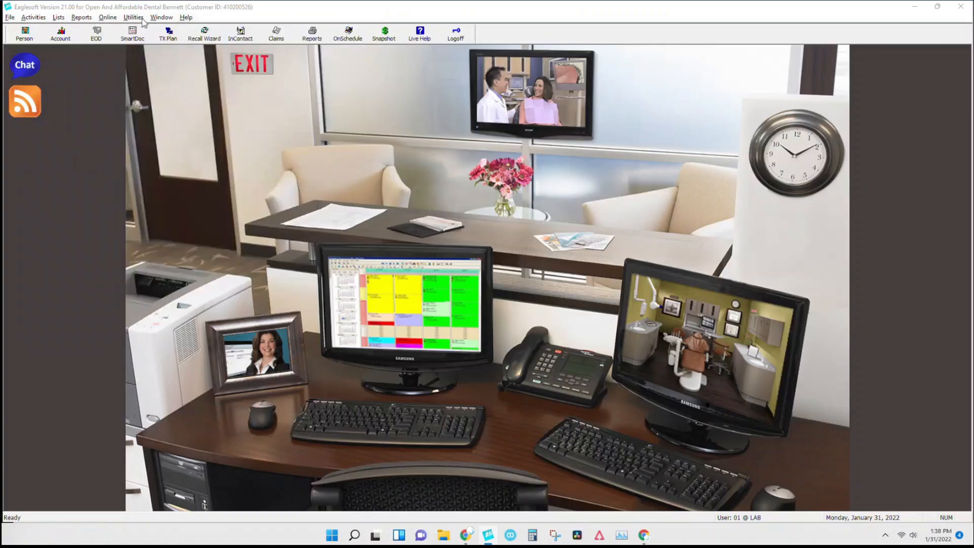
click(11, 18)
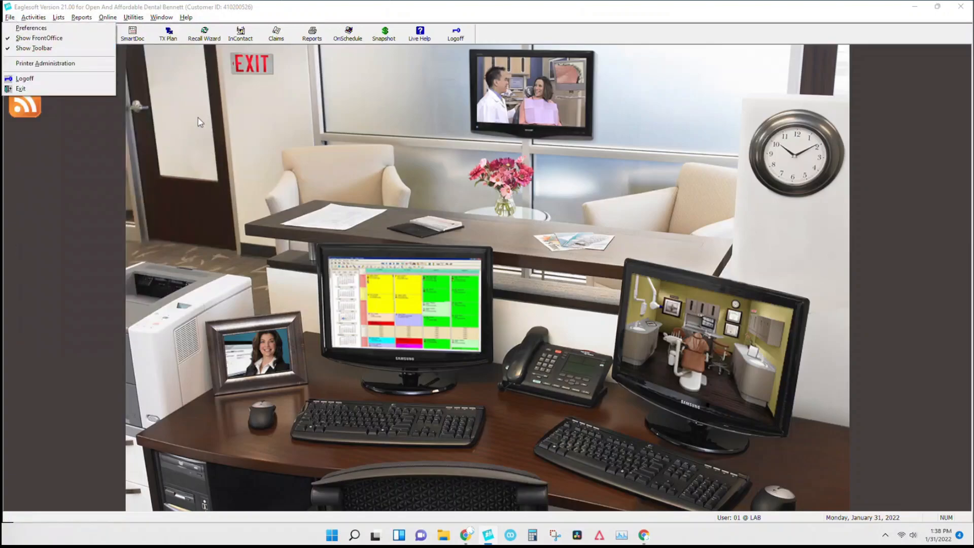
click(300, 108)
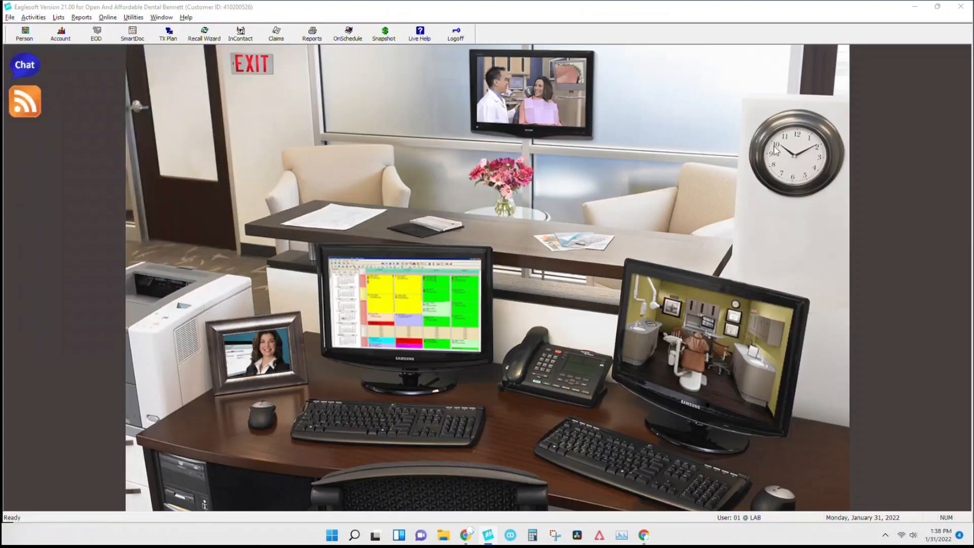
Step: Open the Time Clock from the front office scene and select the second-to-last employee in the user list
click(787, 164)
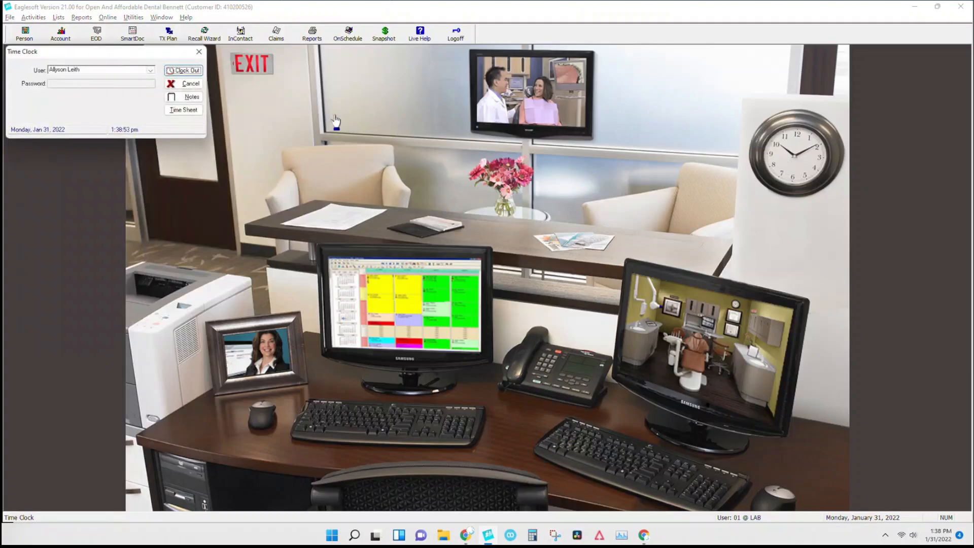
click(127, 70)
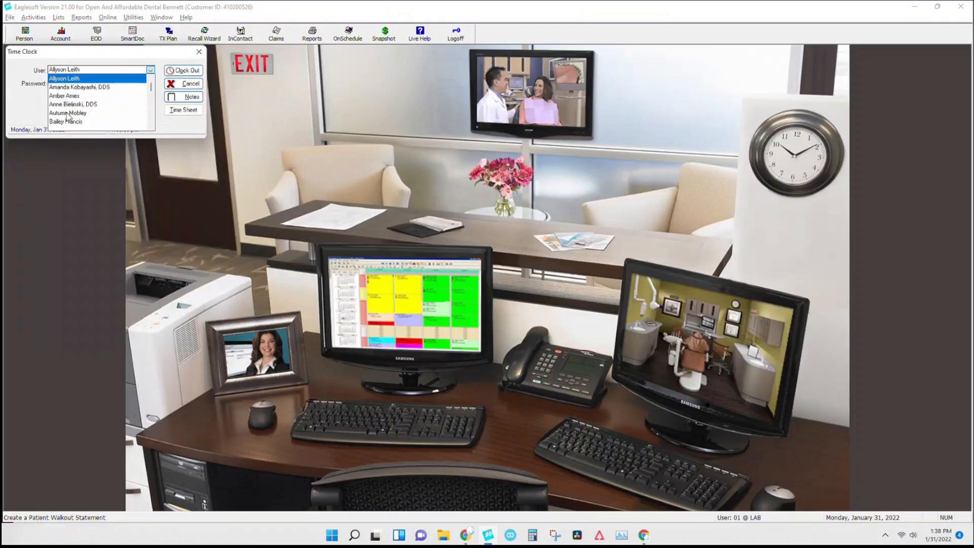
scroll(75, 114, down, 8)
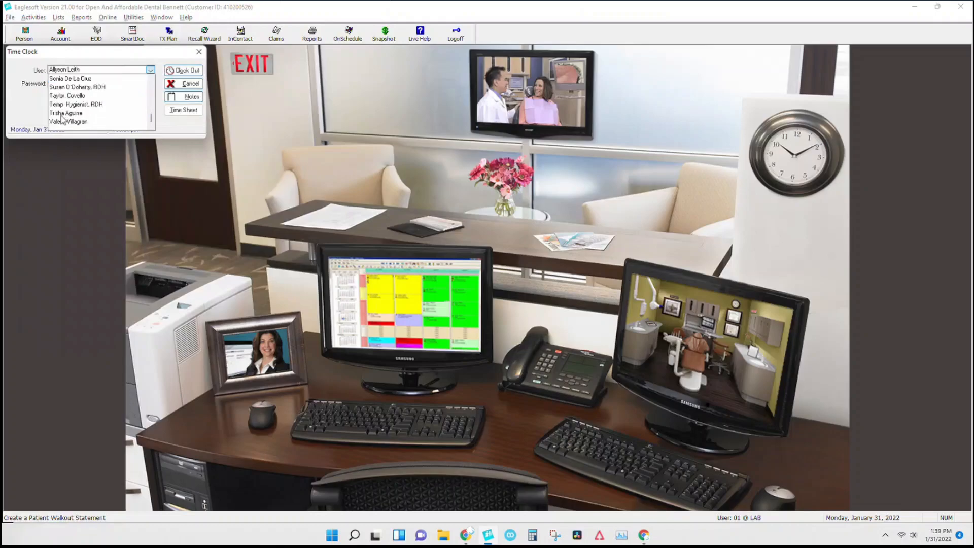
click(66, 113)
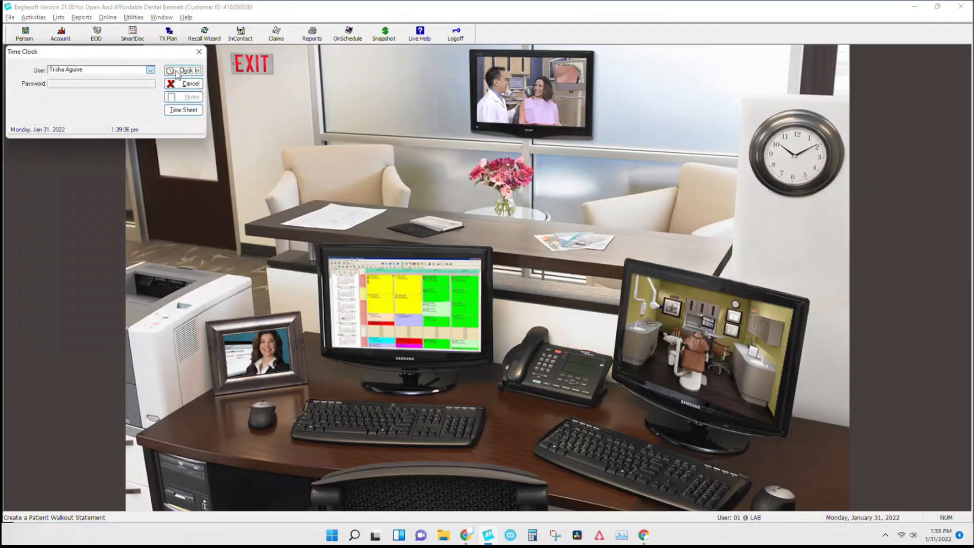
Step: View the selected employee's time sheets, check the start date picker, and return to the Time Clock
click(174, 111)
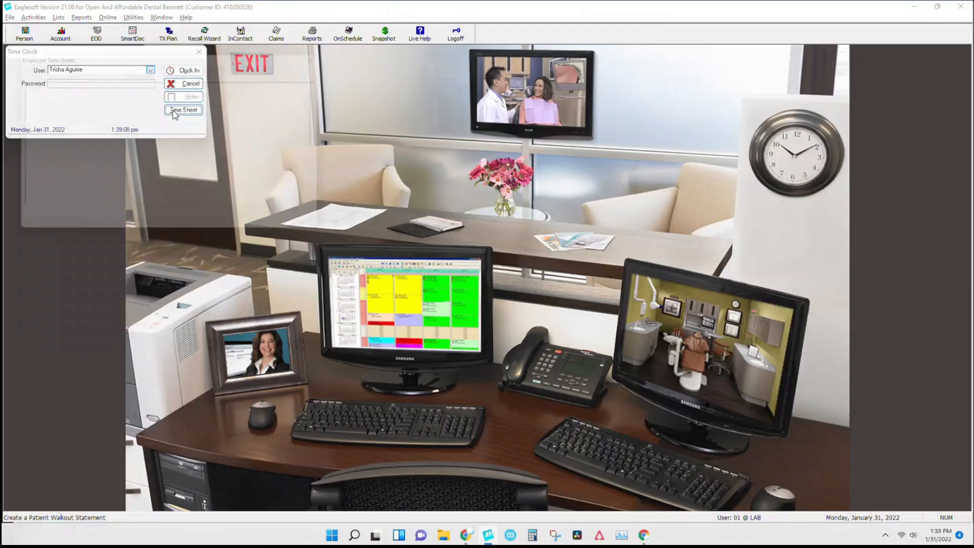
click(64, 69)
click(179, 127)
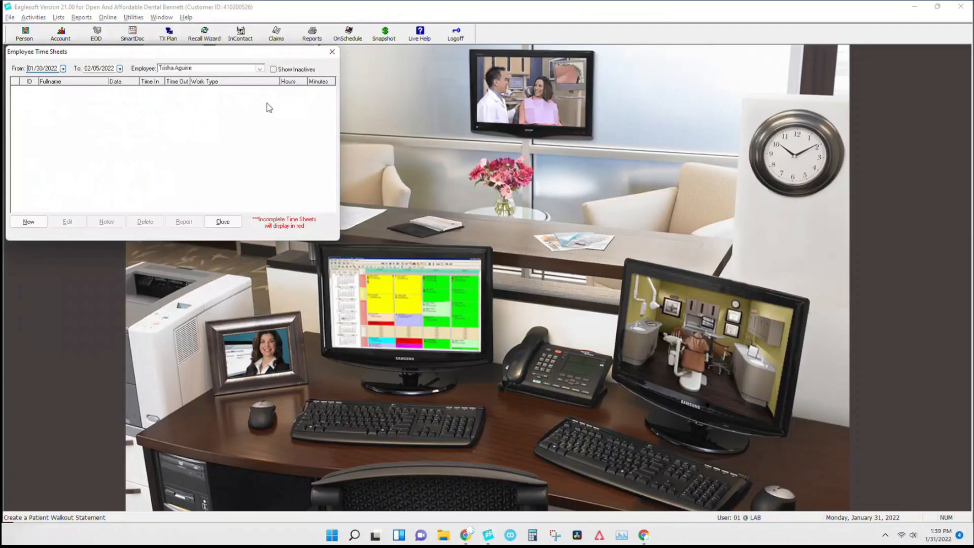
click(333, 52)
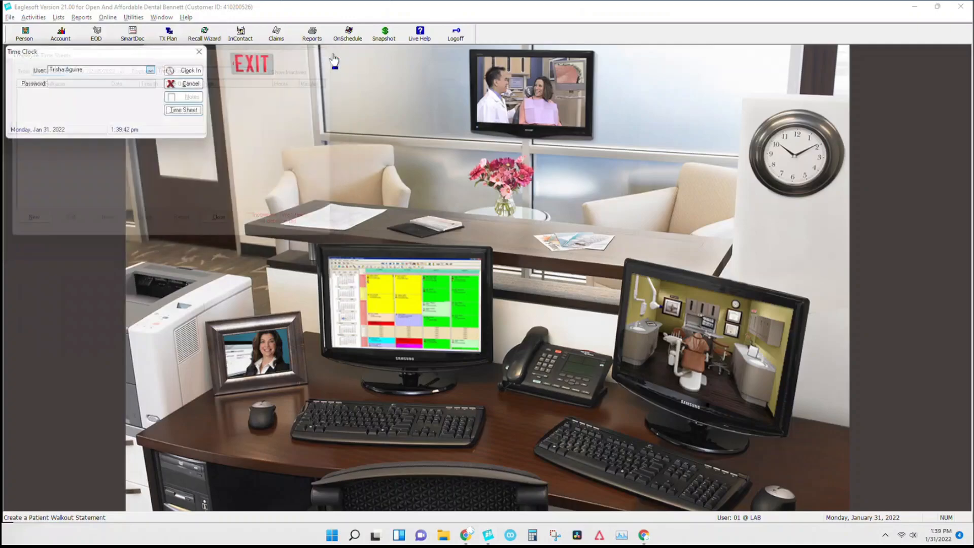
Step: Close the Time Clock, switch between the front office and clinical scenes, and return to the front office
click(199, 52)
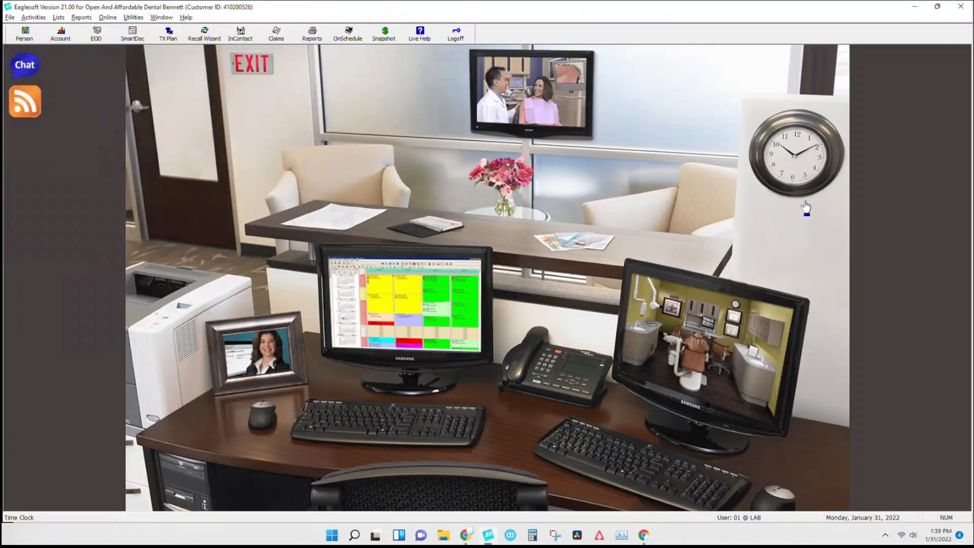
click(693, 346)
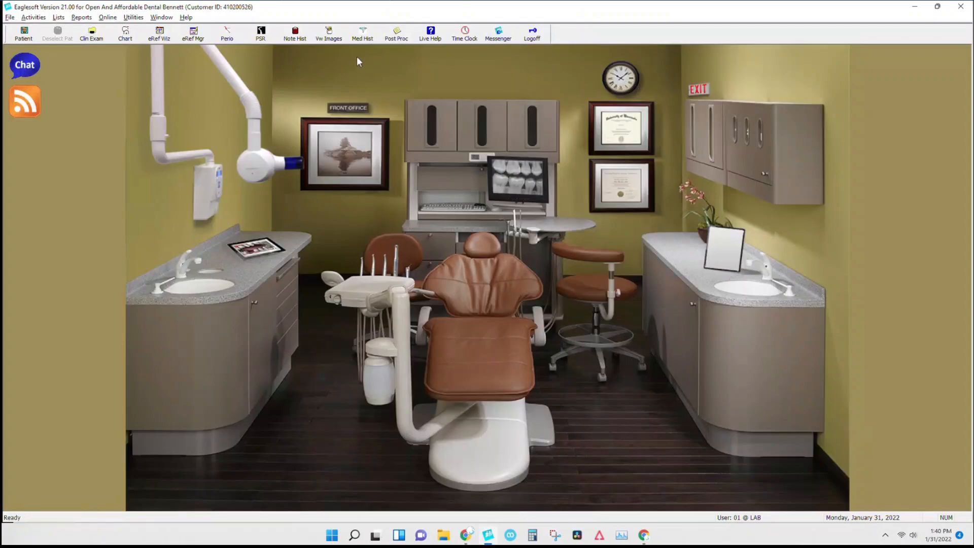
click(545, 171)
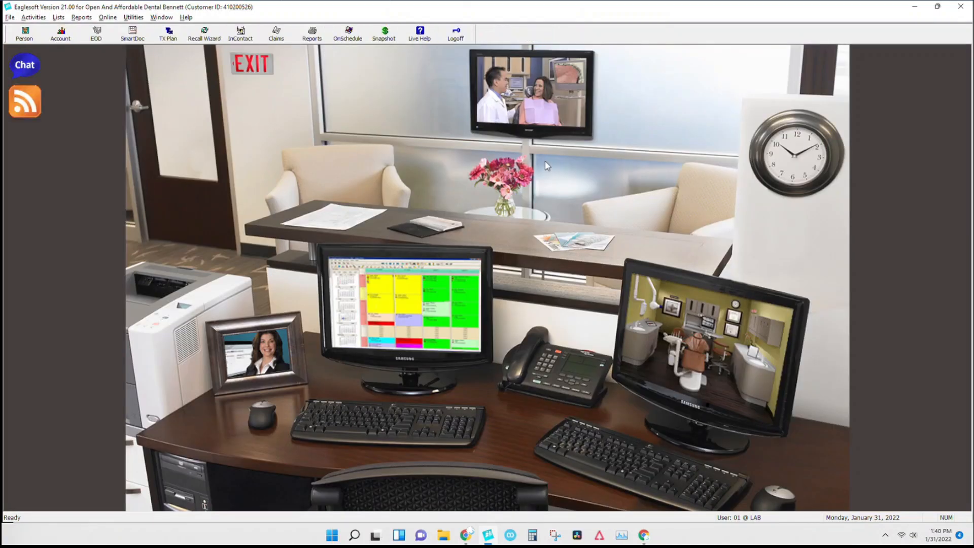
click(369, 197)
click(369, 196)
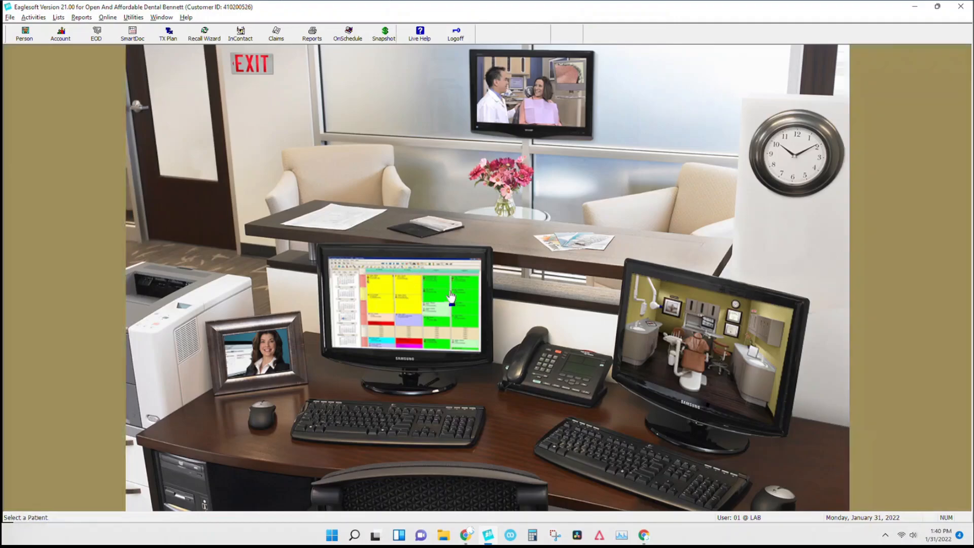
click(371, 131)
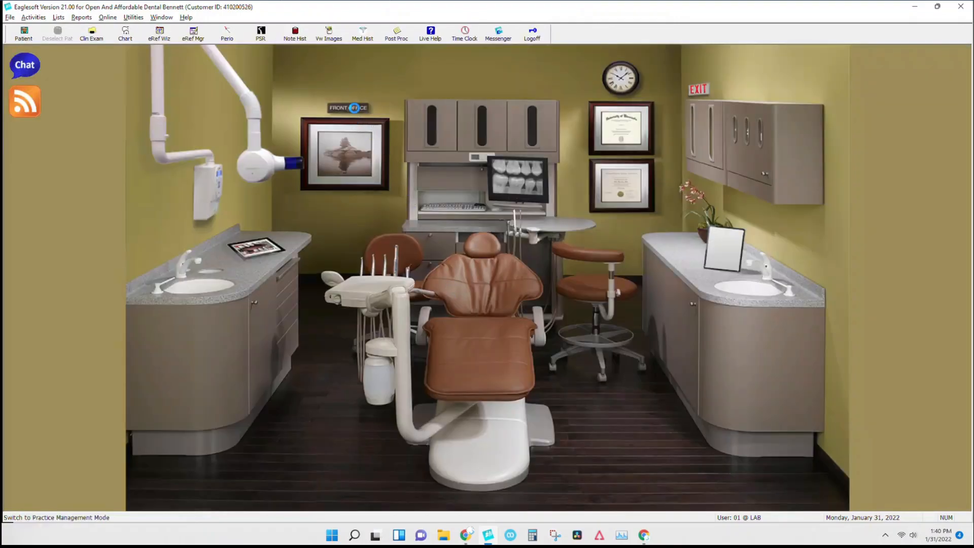
click(352, 108)
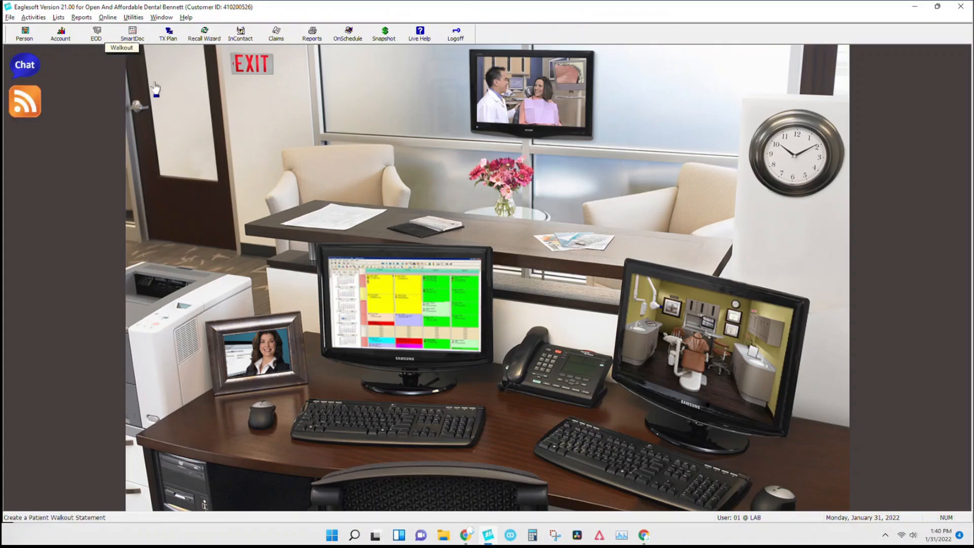
Step: Open the Account window from the front office and load the test patient's account
click(61, 34)
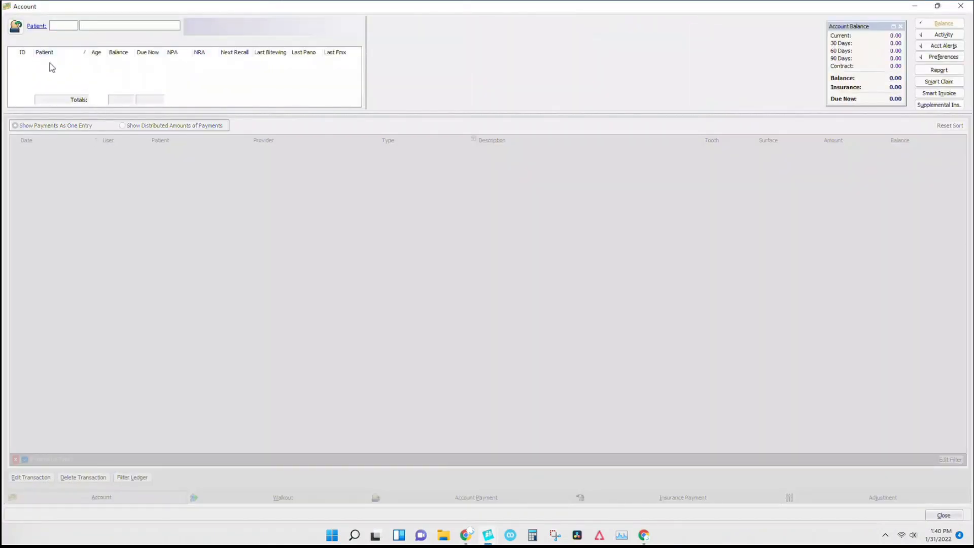
click(16, 27)
click(16, 28)
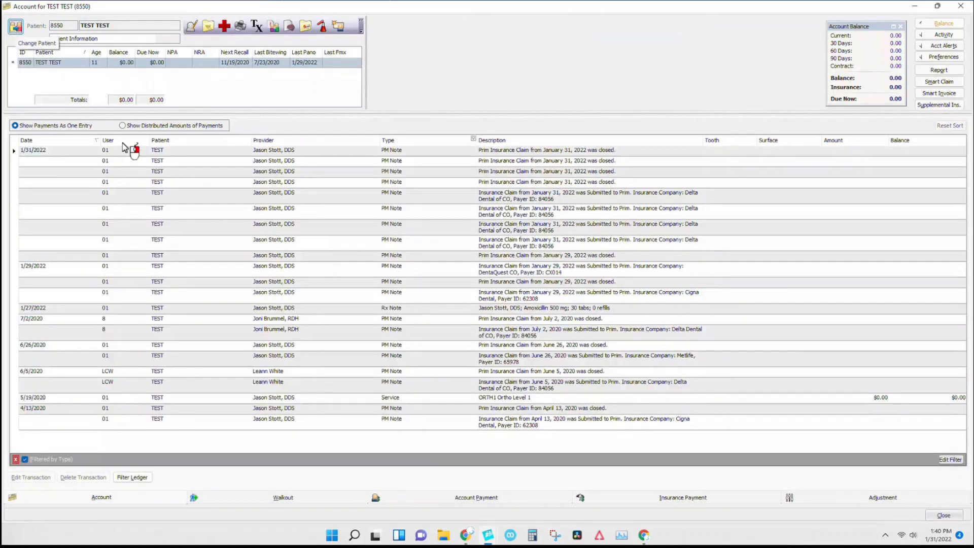
Step: Change the account patient by searching for names beginning with "test,t" and "test, te", and load the test patient again
click(22, 29)
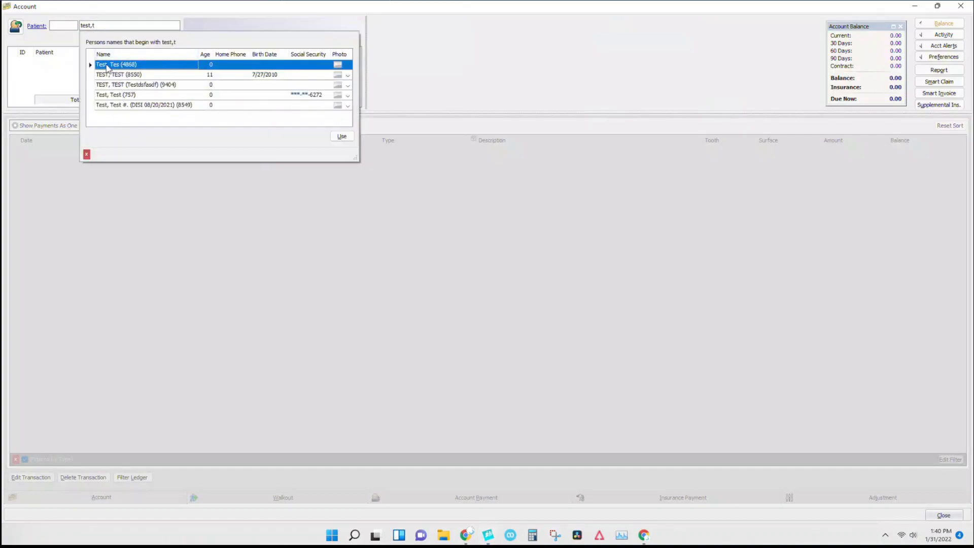
click(107, 26)
drag(104, 26, 78, 27)
key(BackSpace)
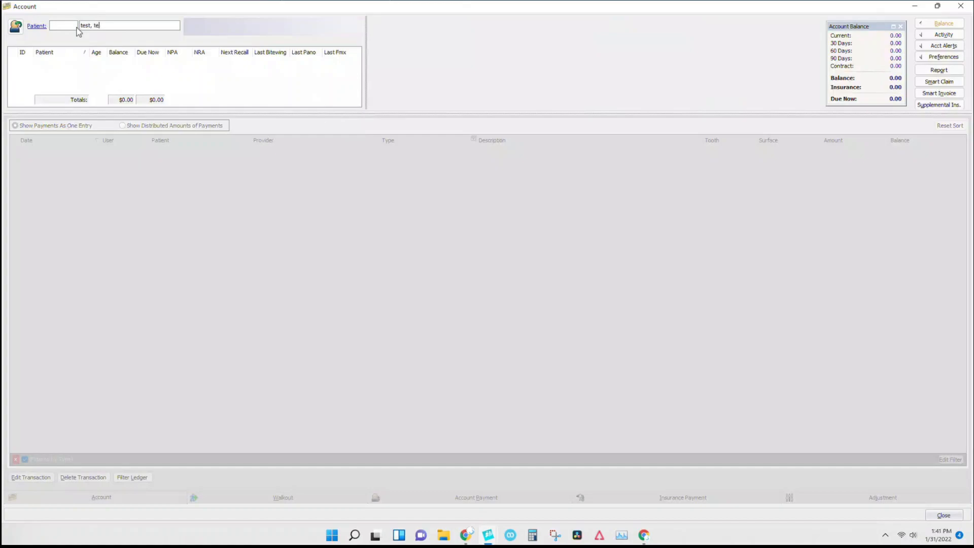
key(Tab)
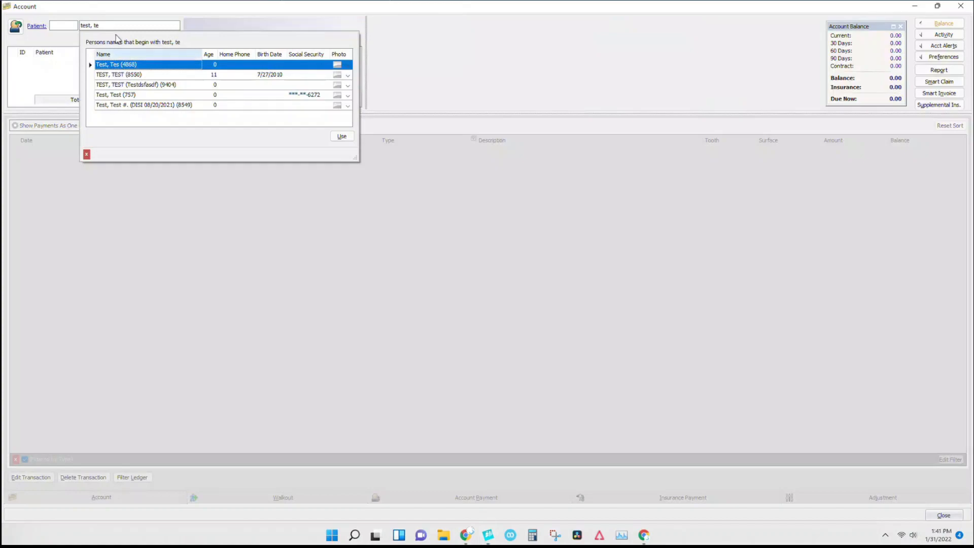
click(107, 25)
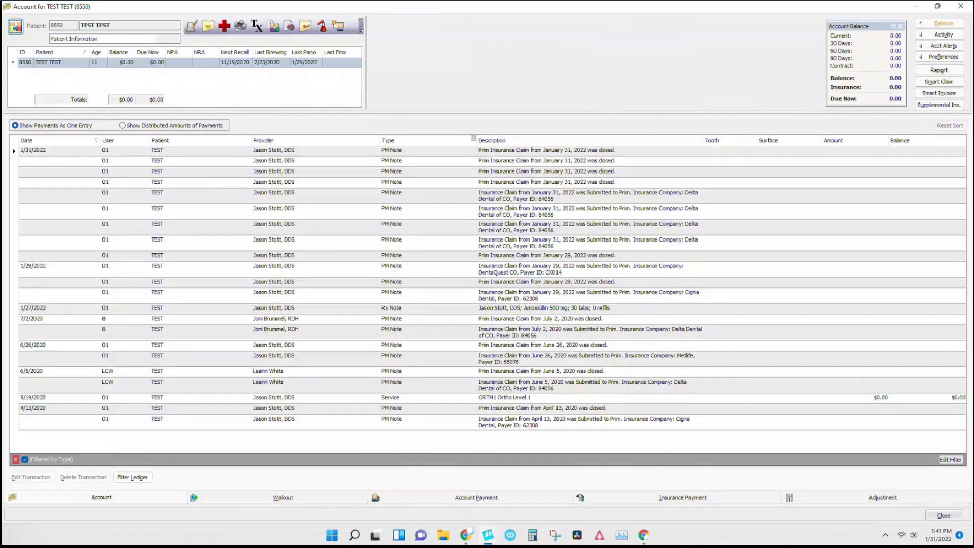
Step: View the account's ledger, Walkout, Account Payment with its payment types, Insurance Payment and Adjustment pages
click(225, 495)
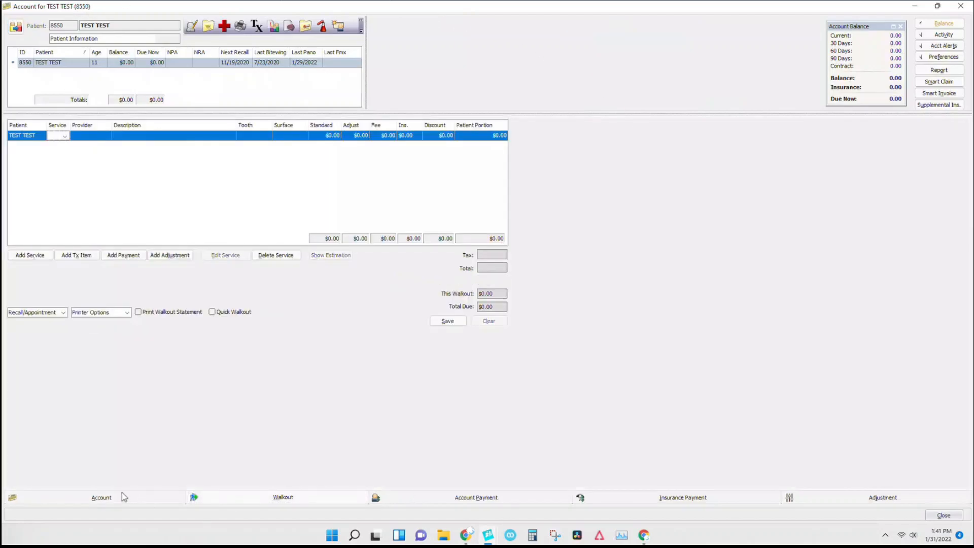
click(118, 498)
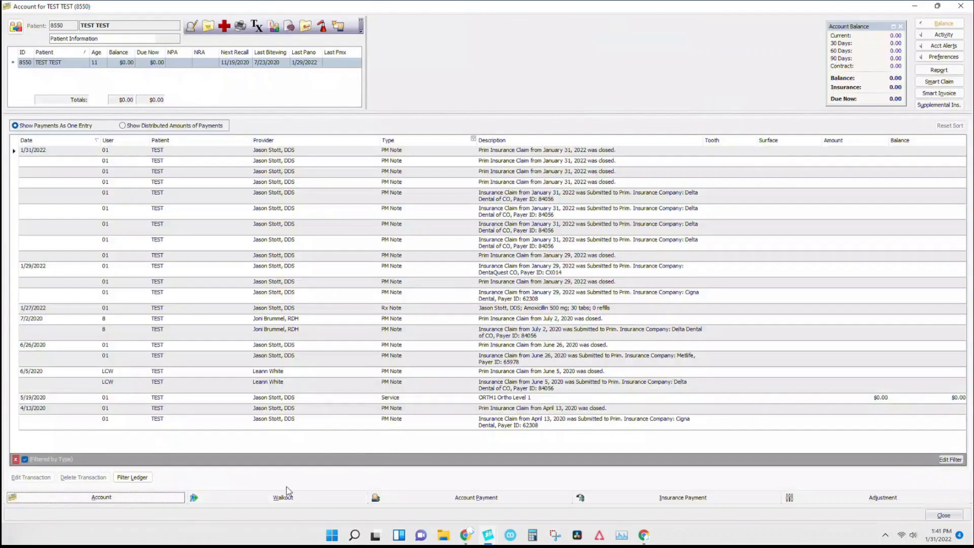
click(282, 496)
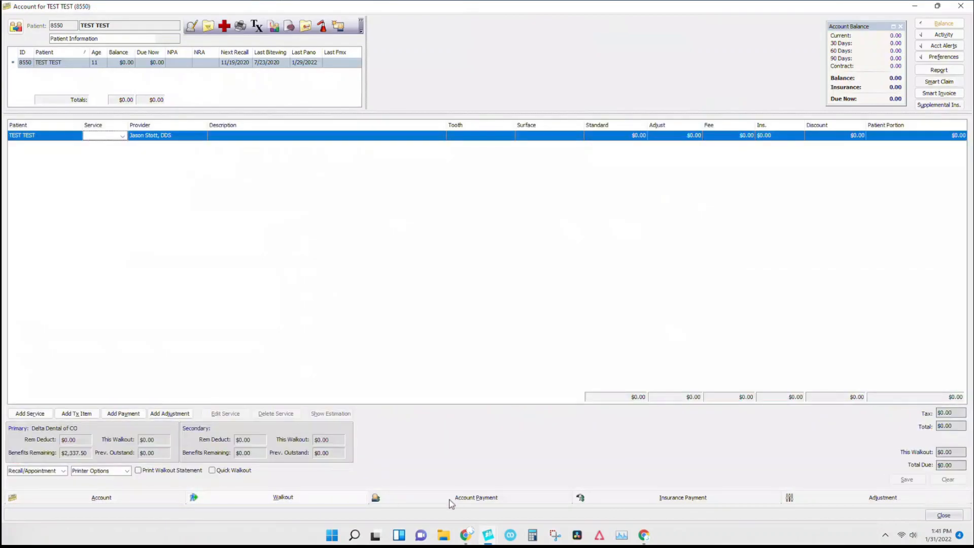
click(450, 502)
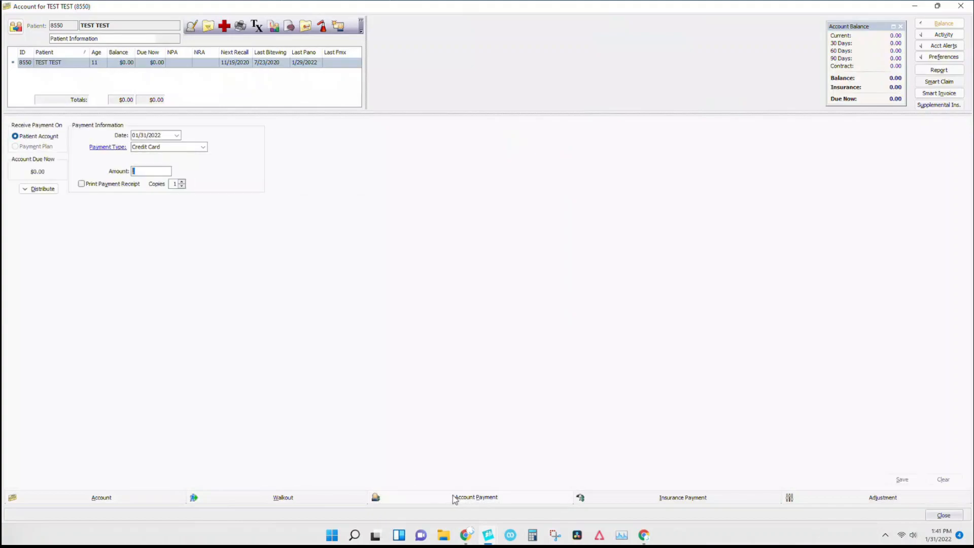
click(203, 148)
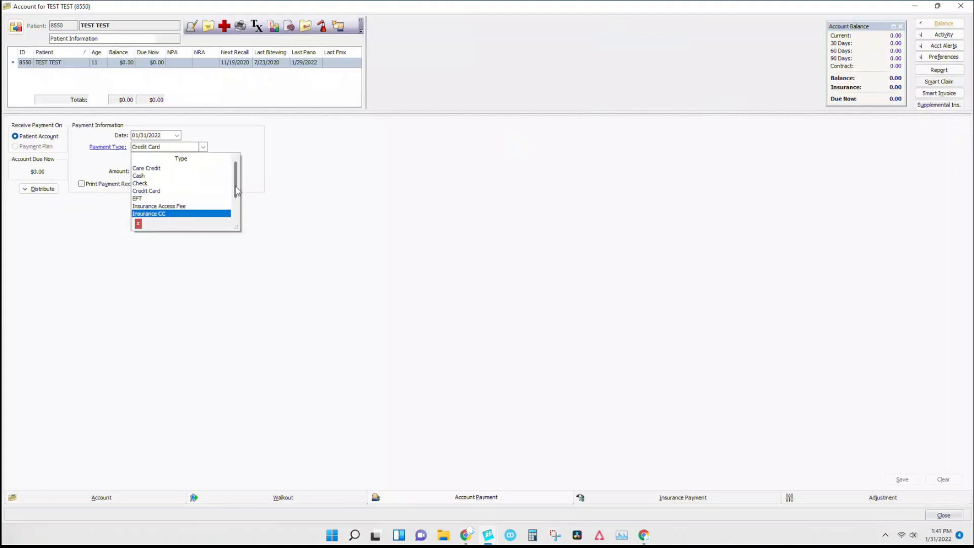
click(446, 235)
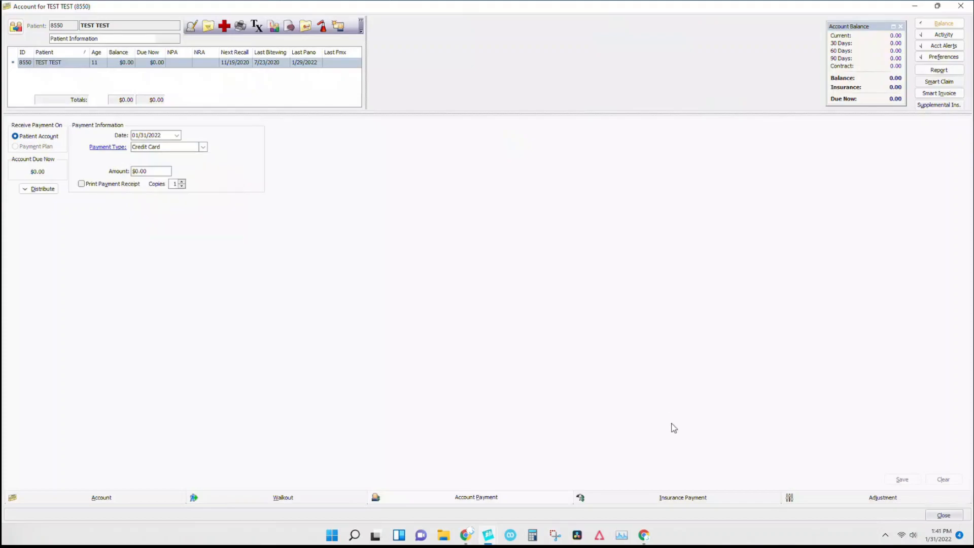
click(671, 497)
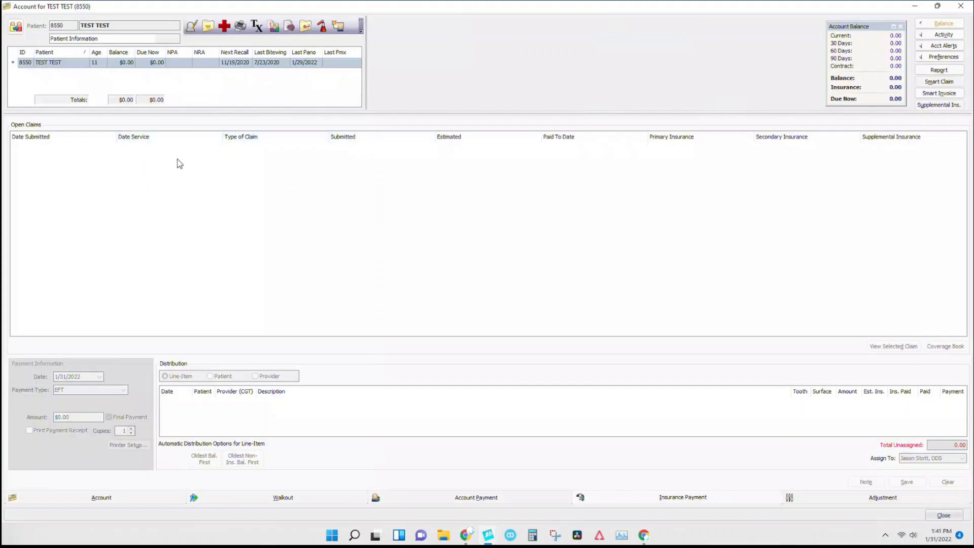
click(821, 501)
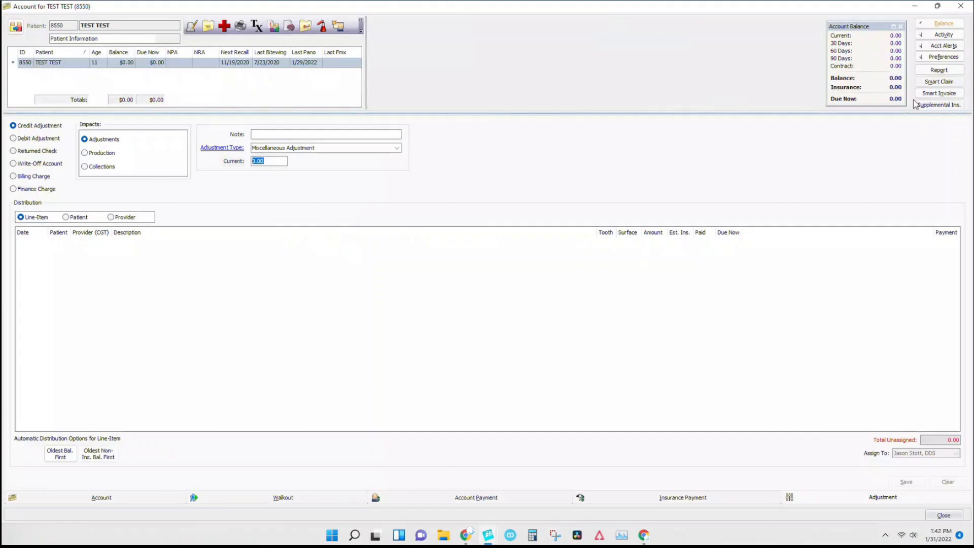
Step: Open the account's Primary Report Filter, check the range start date calendar, and close the filter without previewing
click(933, 74)
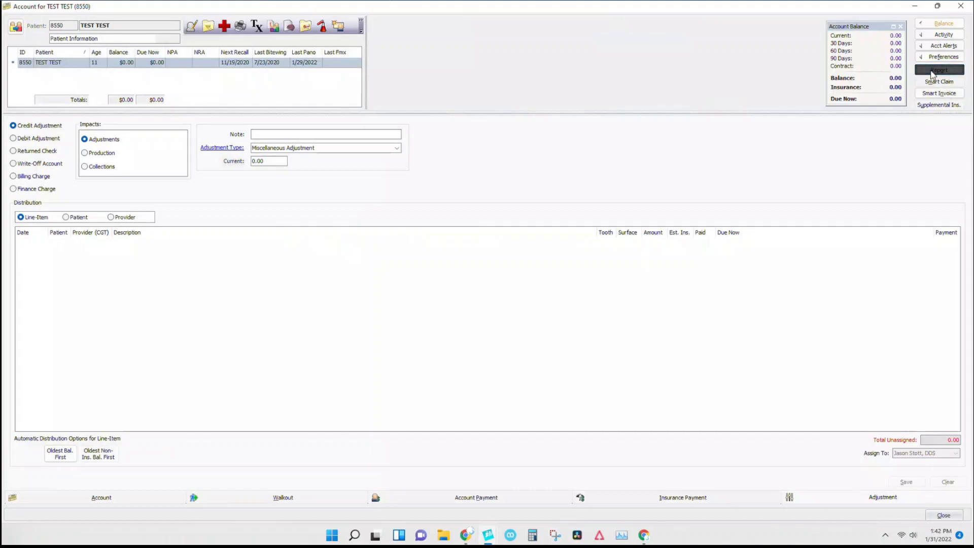
click(449, 273)
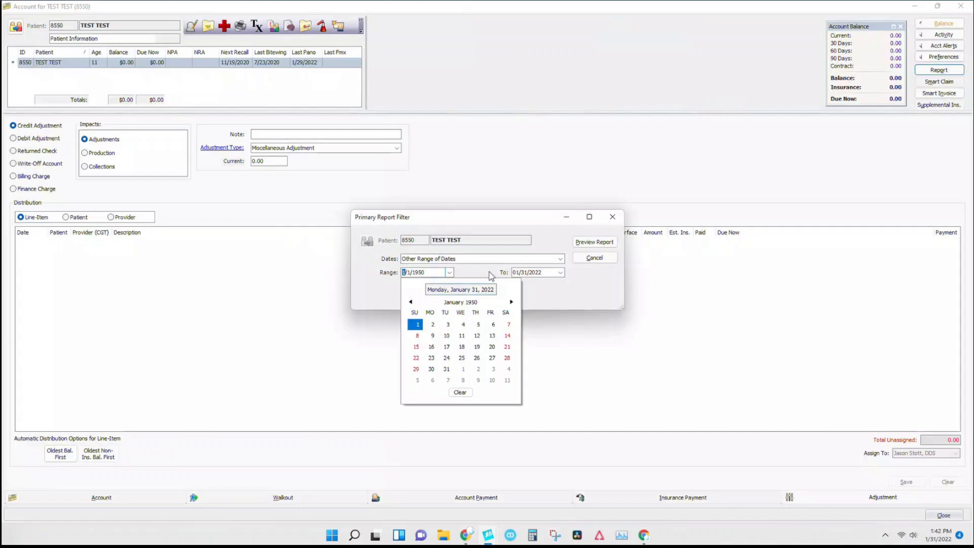
click(472, 275)
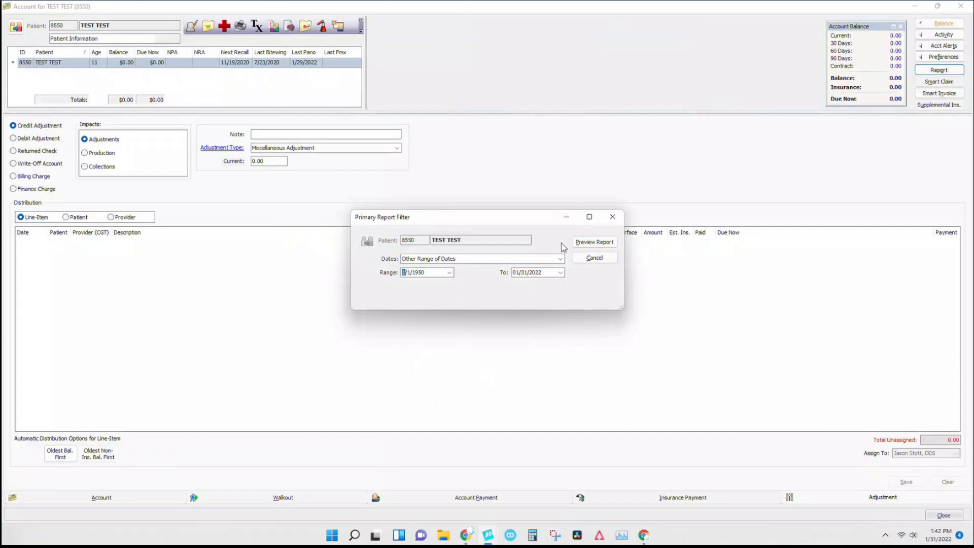
click(612, 216)
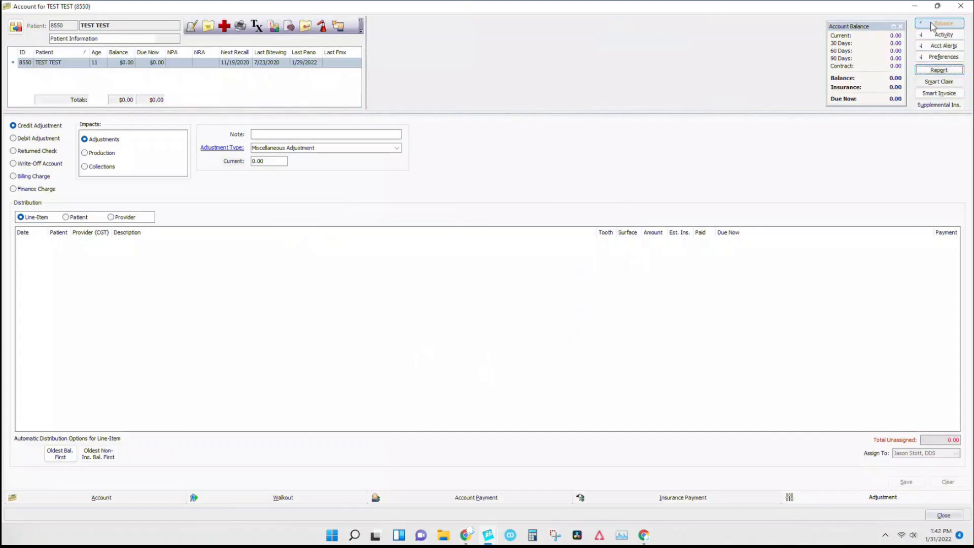
Step: Hide and redisplay the Account Balance box, and widen the patient summary pane to reveal its full row of shortcut icons
click(932, 24)
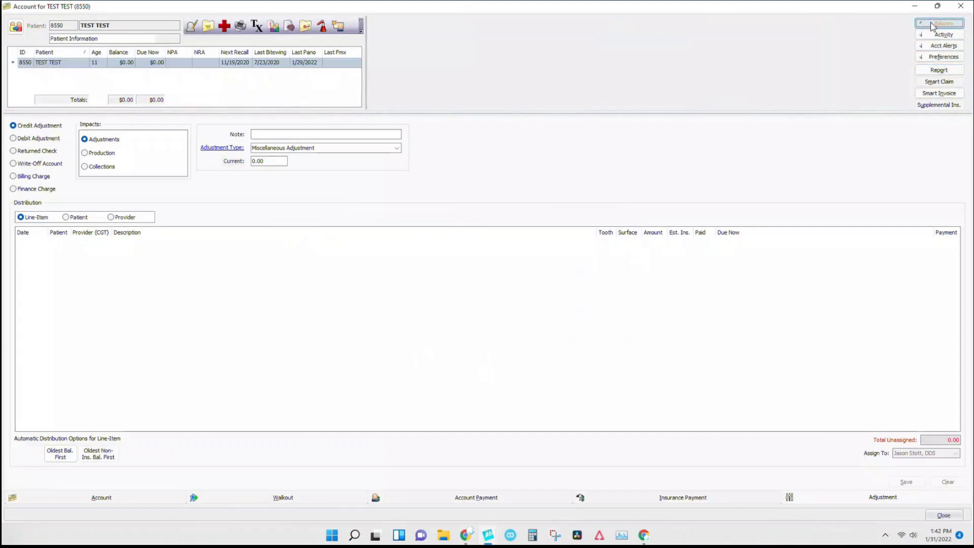
click(931, 23)
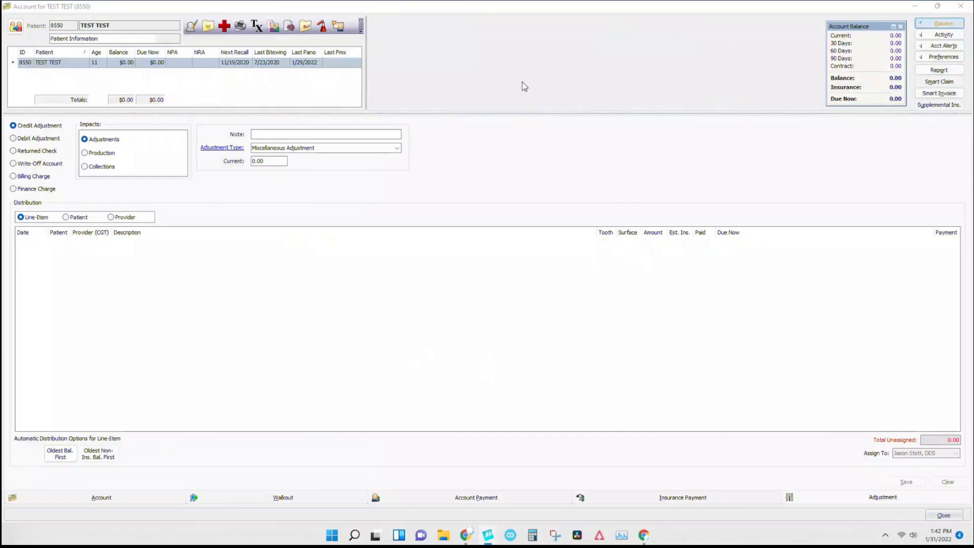
drag(366, 66, 378, 65)
drag(597, 69, 811, 71)
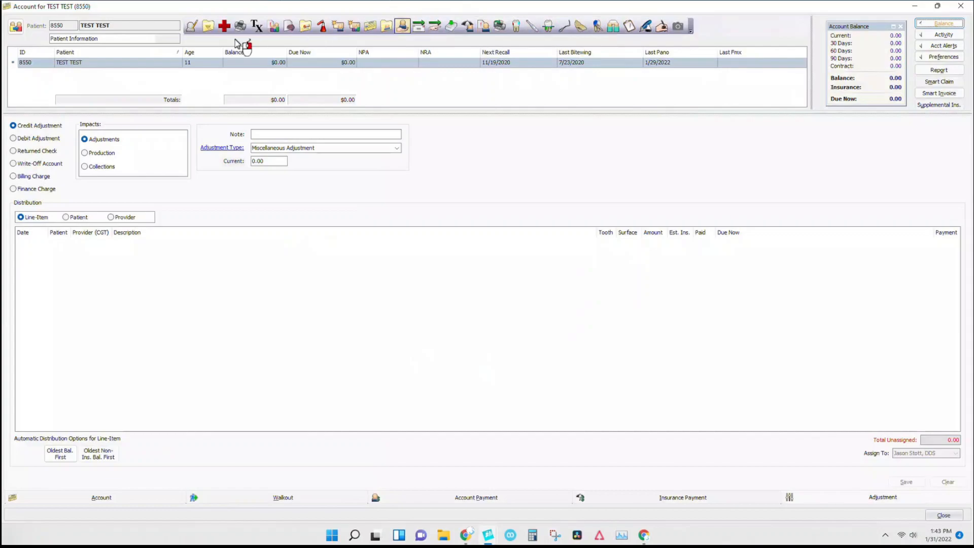
Step: Check the Customize option of the patient shortcut icons, dismiss it, and close the Account window
right_click(454, 32)
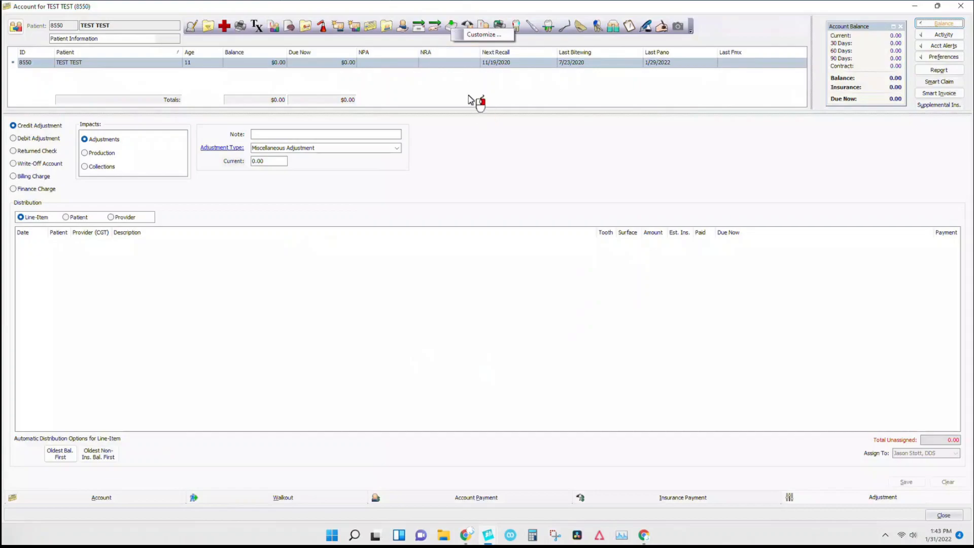
click(467, 71)
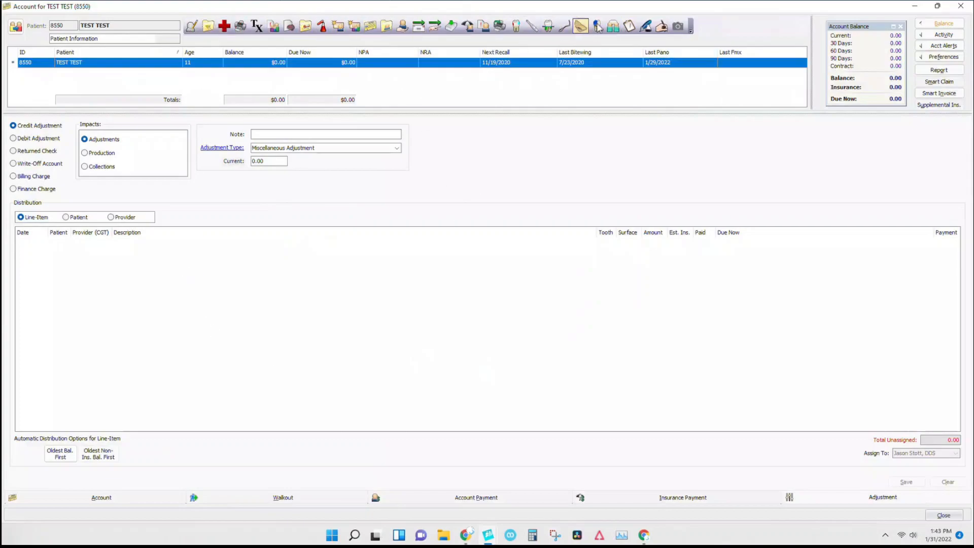
click(960, 6)
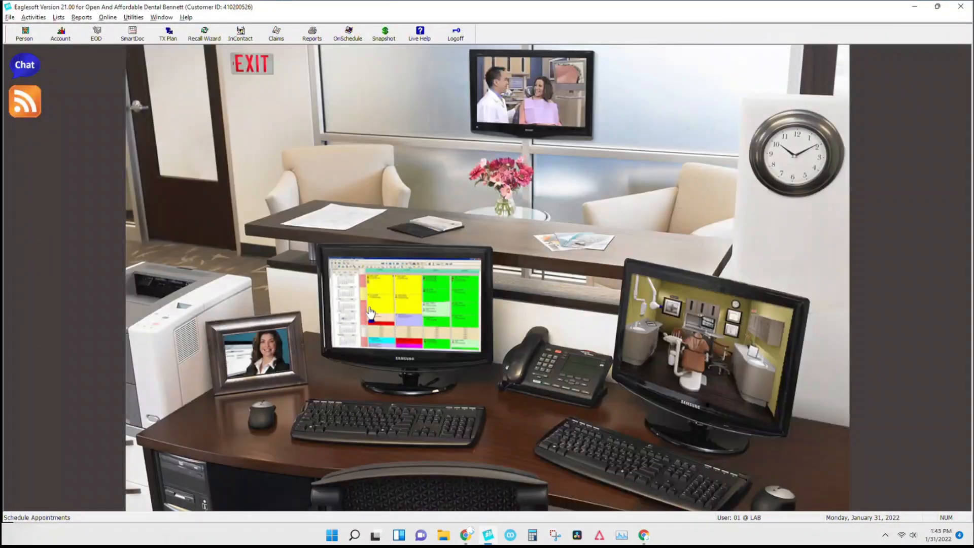
Step: Log off, set the logon date to January 23, 2022, enter the account password, and log on accepting the back-dating
click(459, 34)
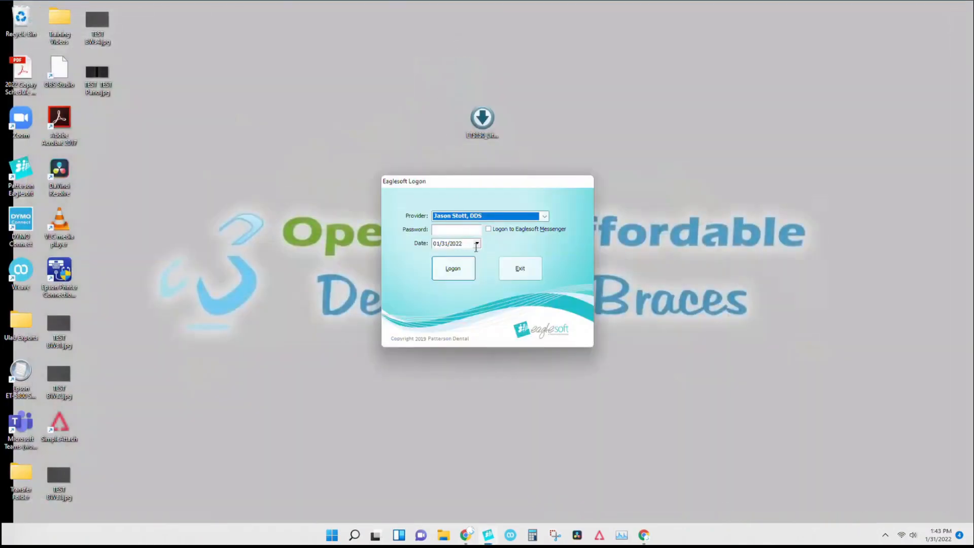
click(478, 243)
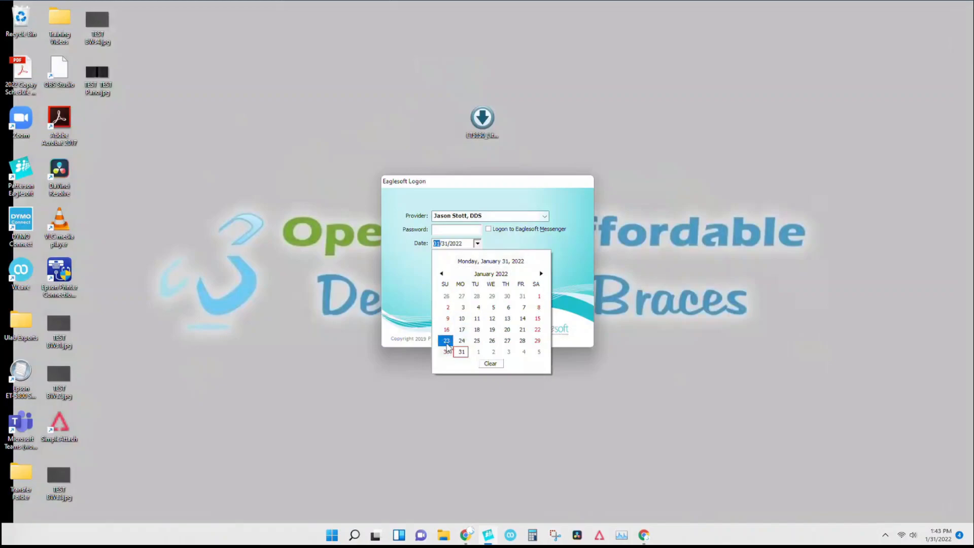
key(Return)
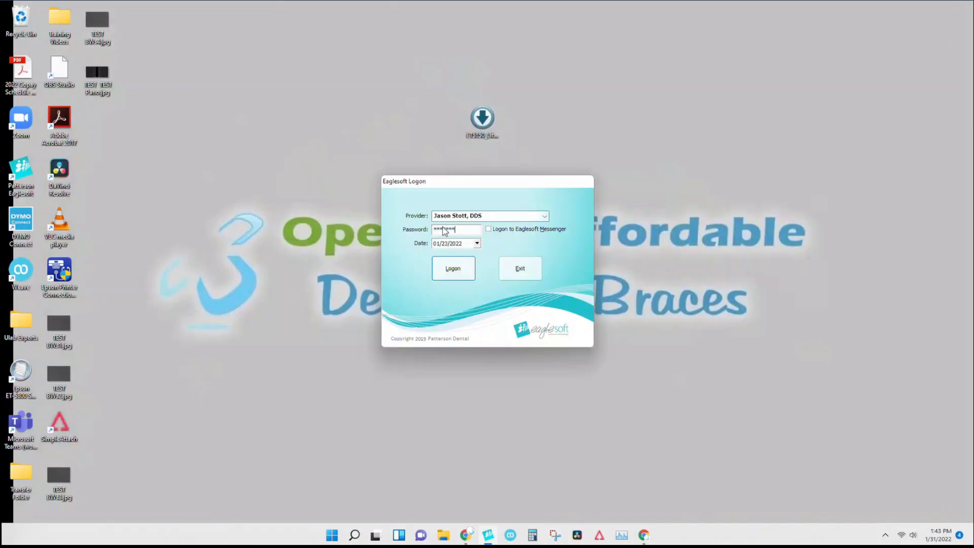
key(Return)
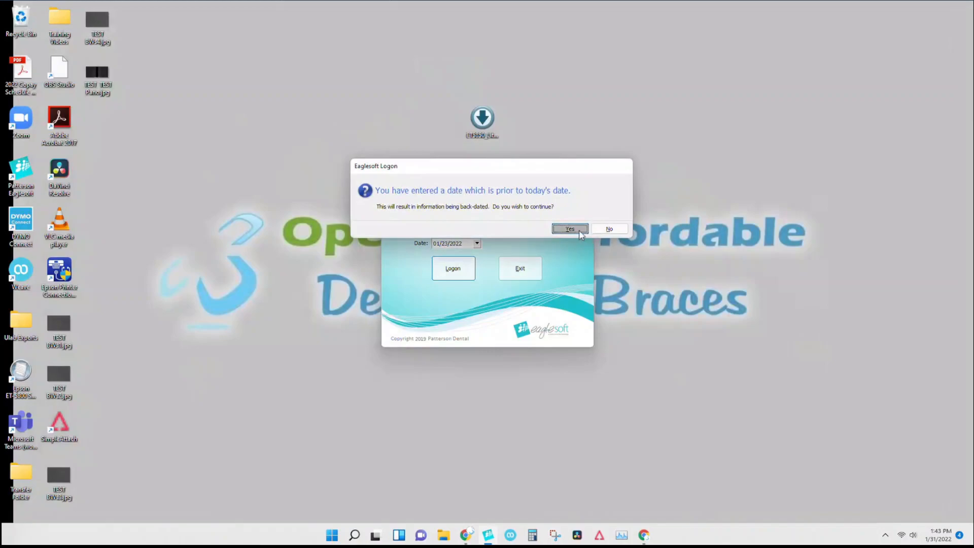
click(580, 230)
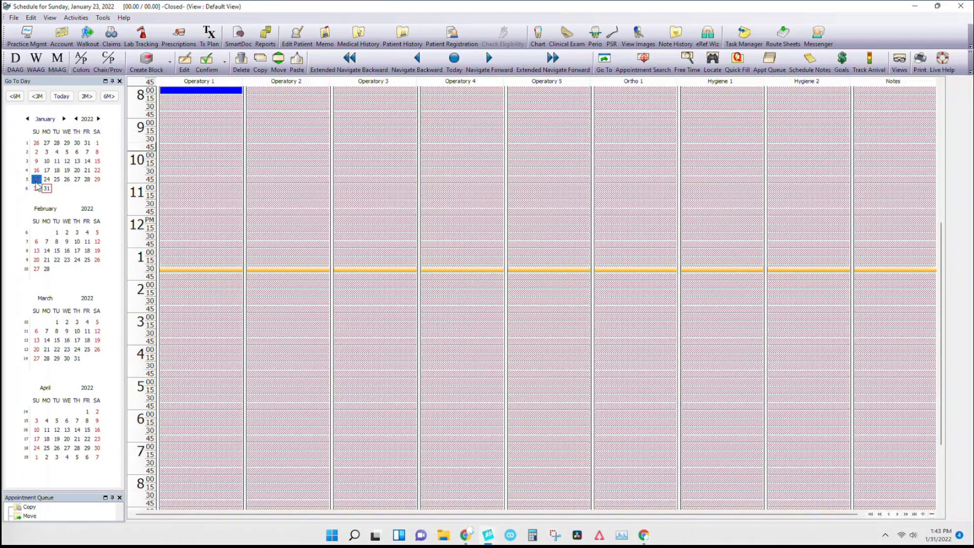
Step: Enlarge the Appointment Queue pane beneath the Go To Day calendar, leaving room for the January and February 2022 calendars
click(314, 163)
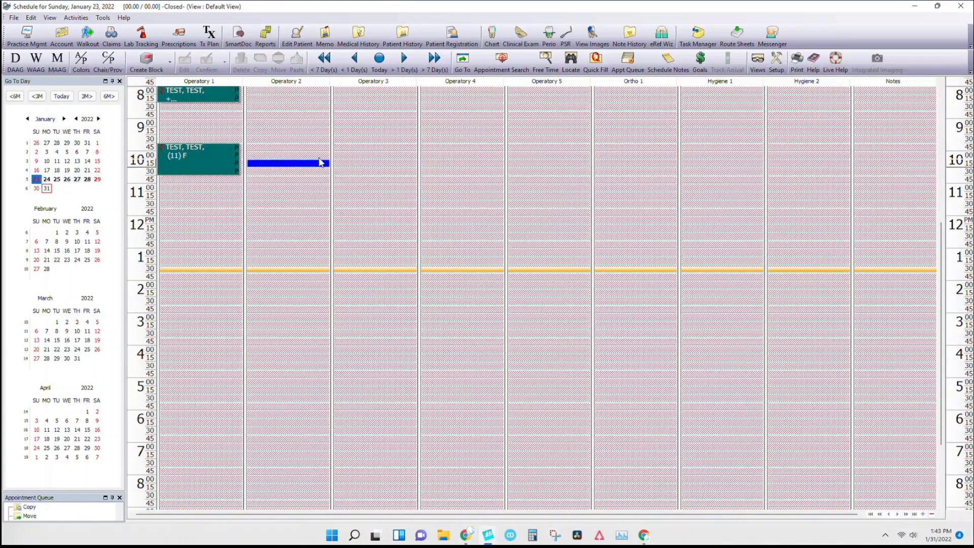
scroll(321, 172, up, 2)
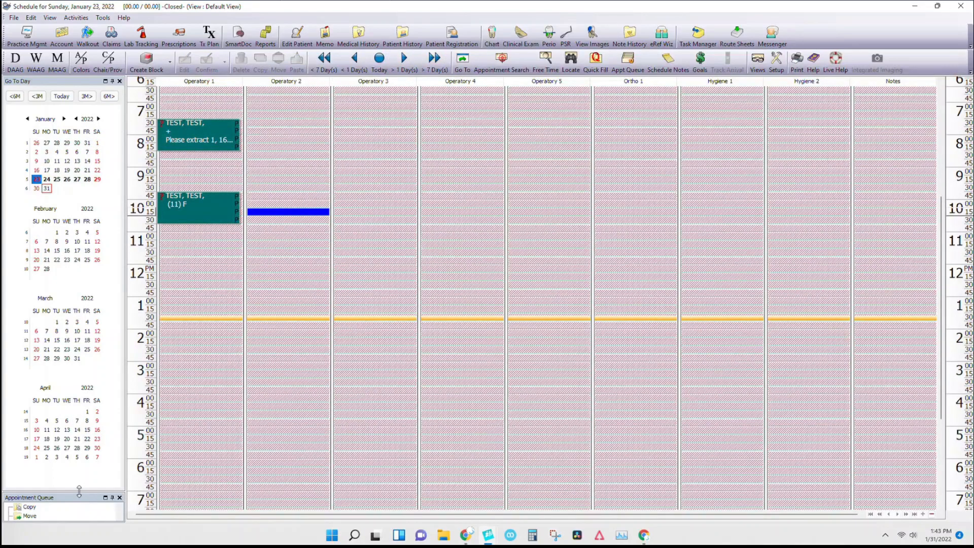
drag(80, 485, 84, 260)
click(362, 227)
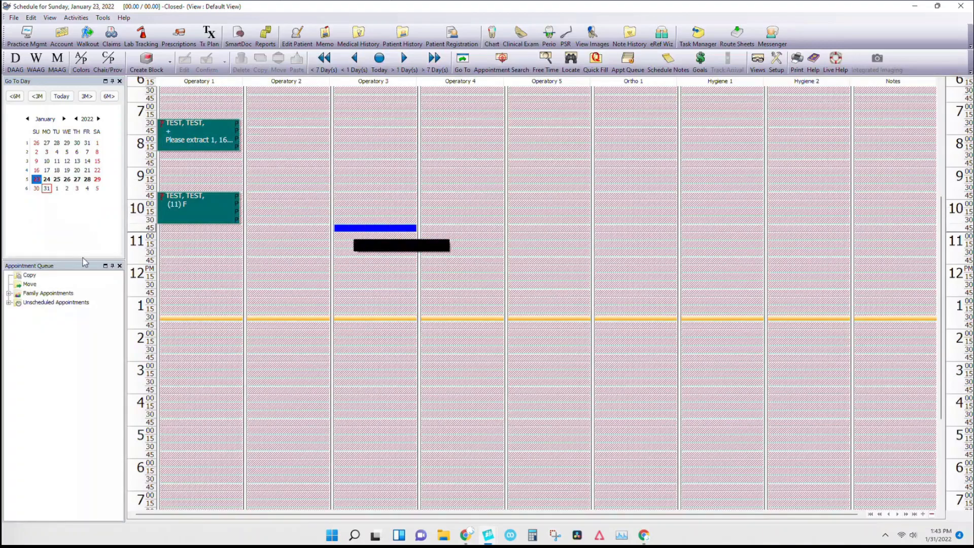
drag(75, 260, 74, 364)
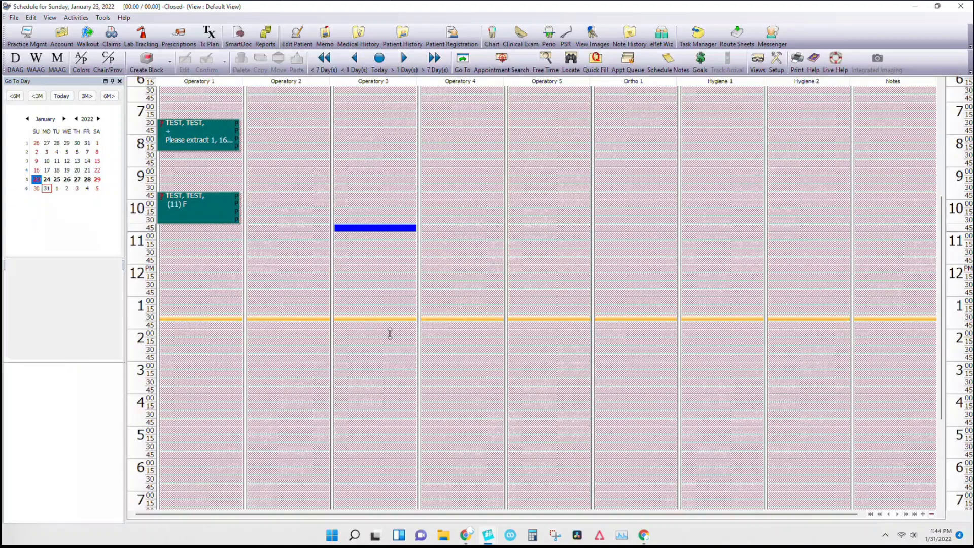
click(446, 309)
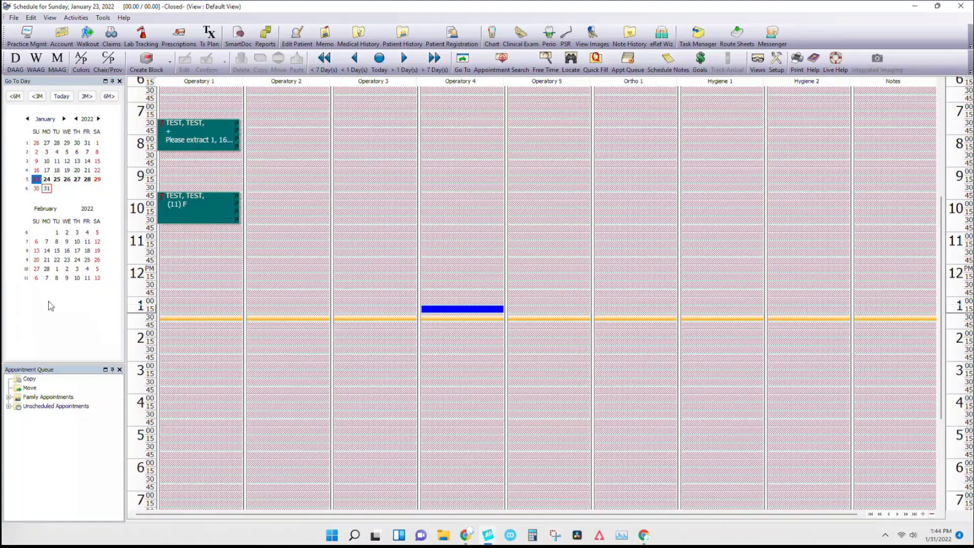
Step: Hide and redisplay the Activities Toolbar, and float the Appointment Queue over the schedule before docking it back below the calendar
click(50, 18)
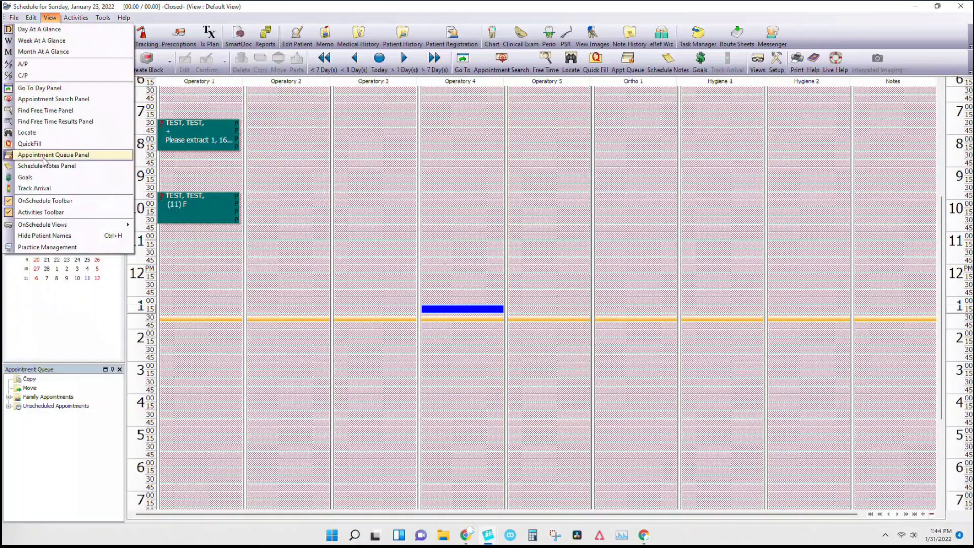
click(40, 213)
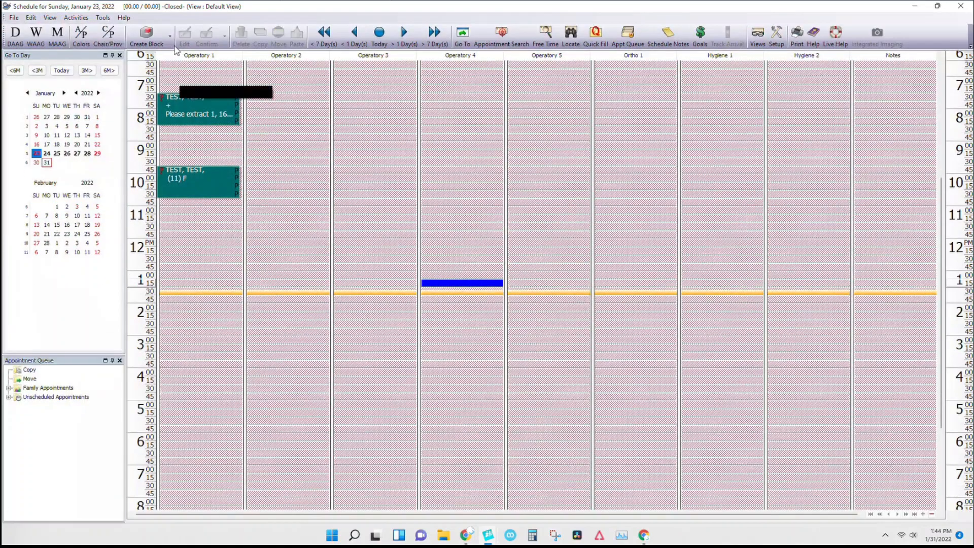
click(48, 19)
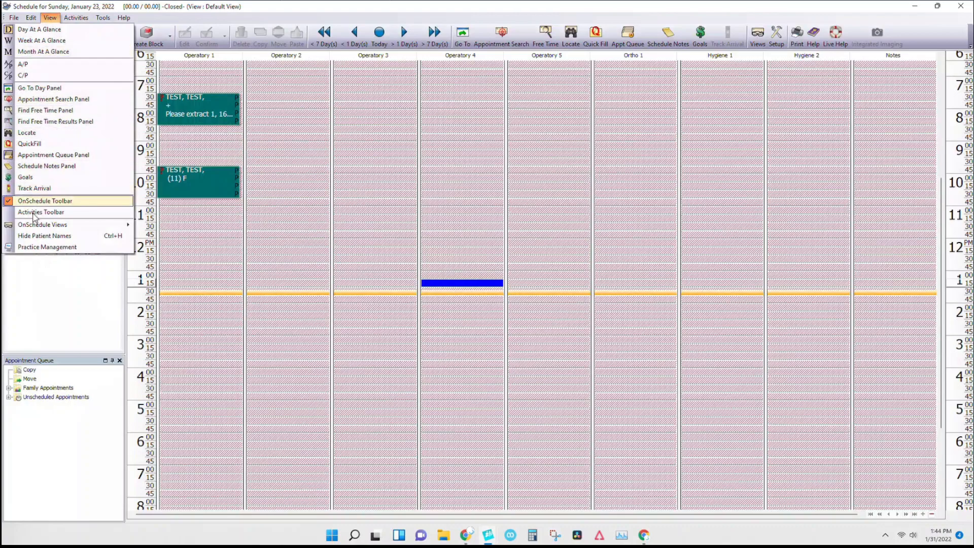
click(34, 213)
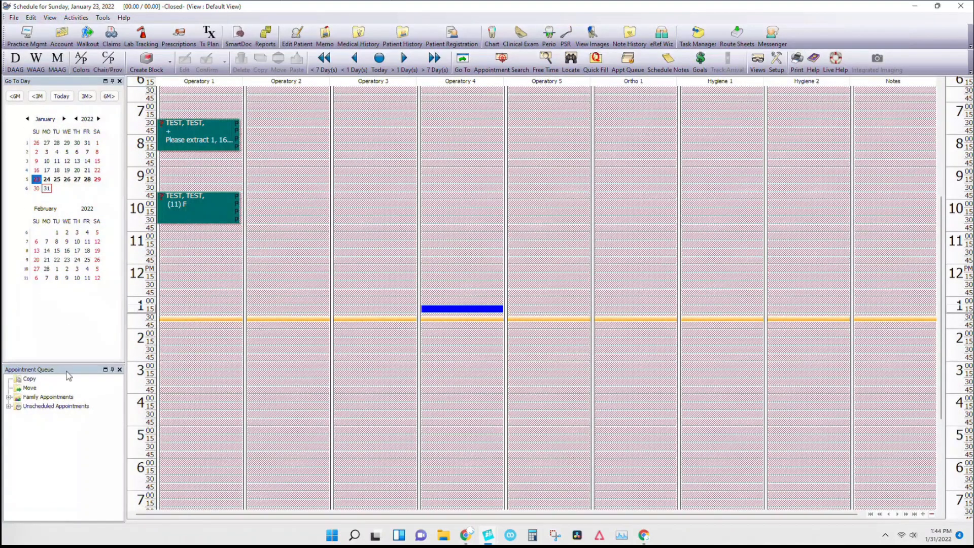
drag(68, 370, 465, 211)
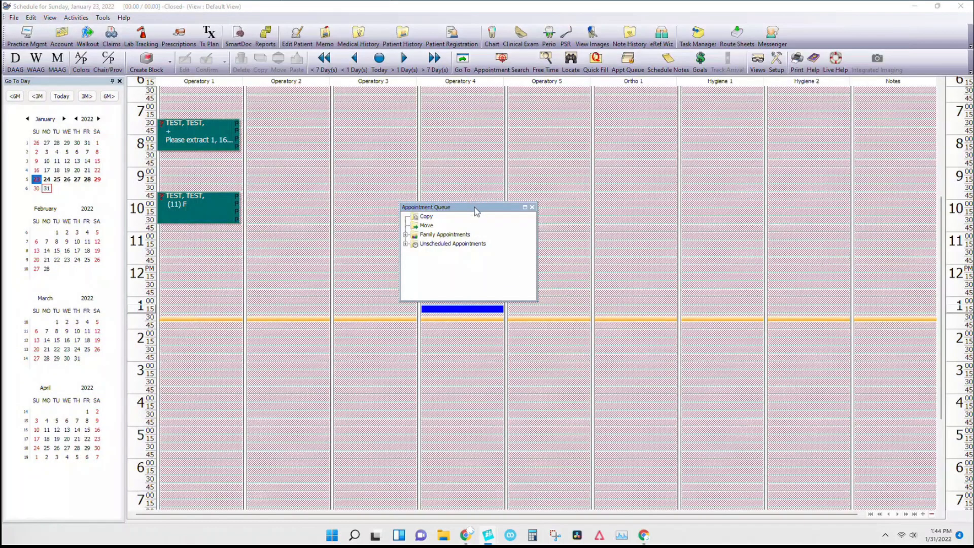
drag(465, 213, 63, 315)
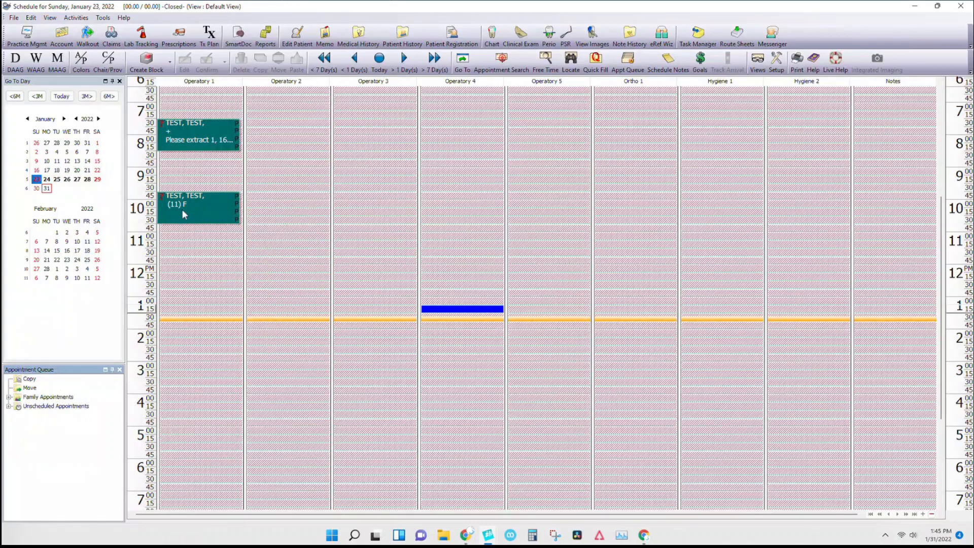
Step: Copy the 9:45 AM appointment in Operatory 1 to Operatory 2 at 11:15 AM, accepting the past-date and provider prompts
mouse_move(189, 206)
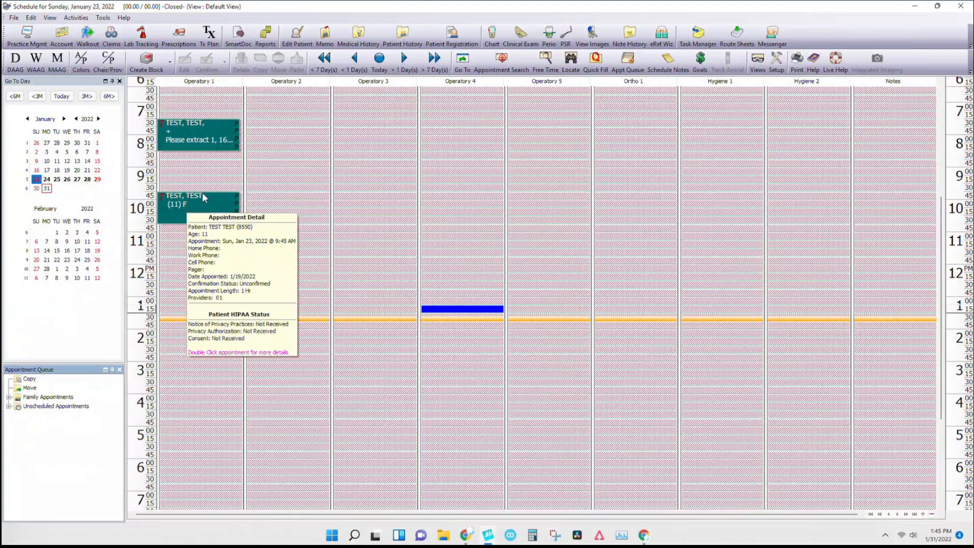
right_click(197, 200)
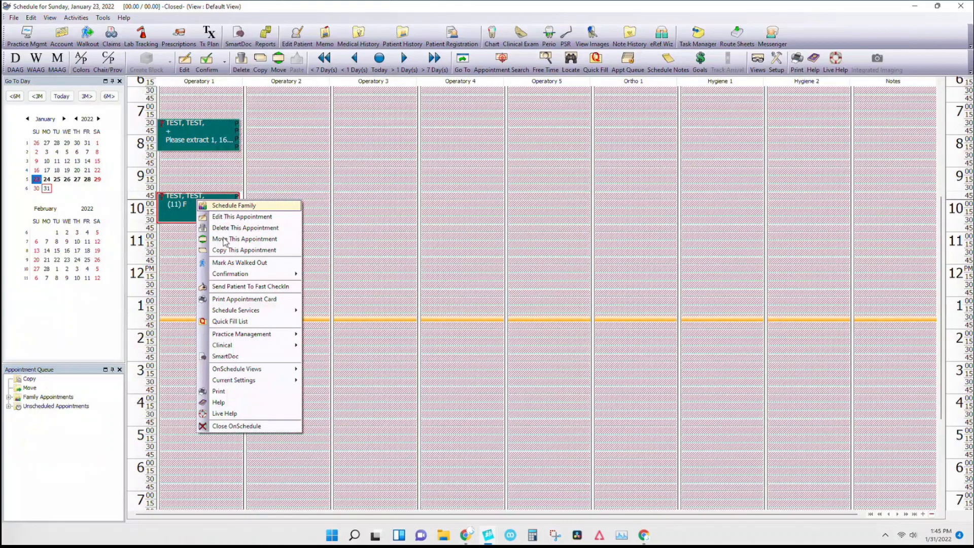
click(223, 250)
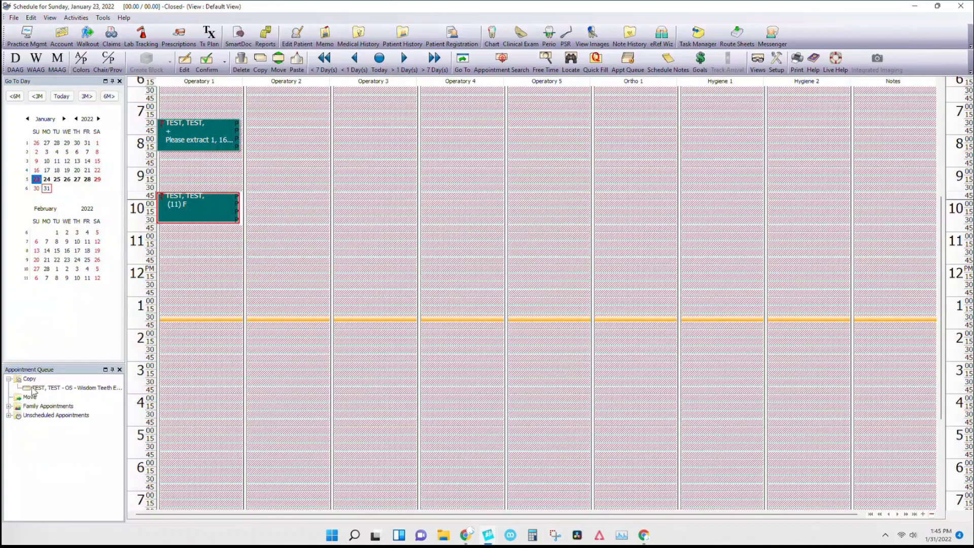
click(33, 388)
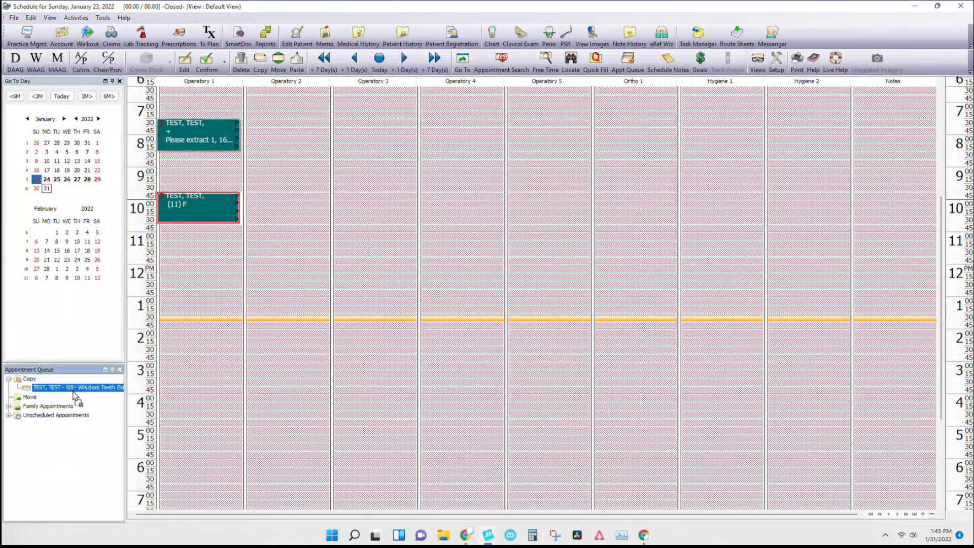
click(311, 247)
click(465, 275)
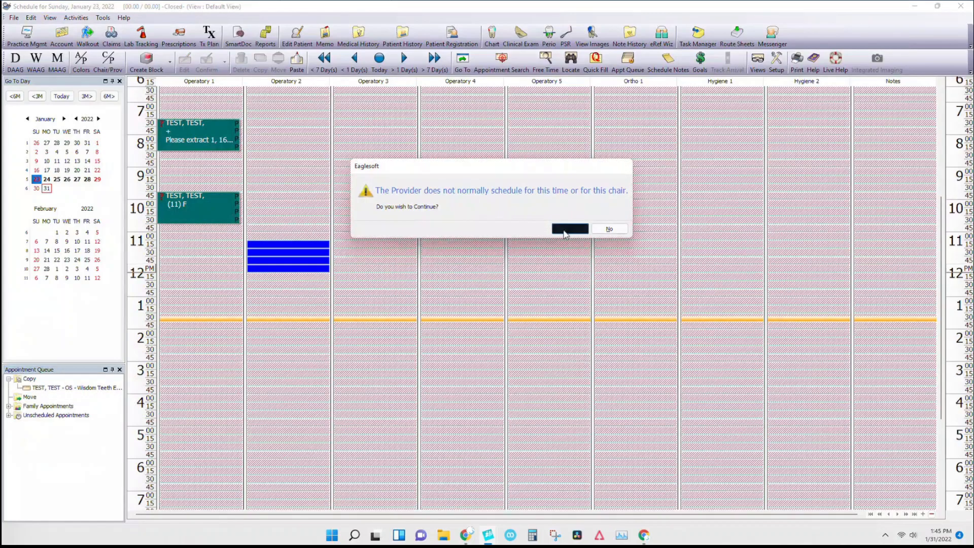
click(570, 229)
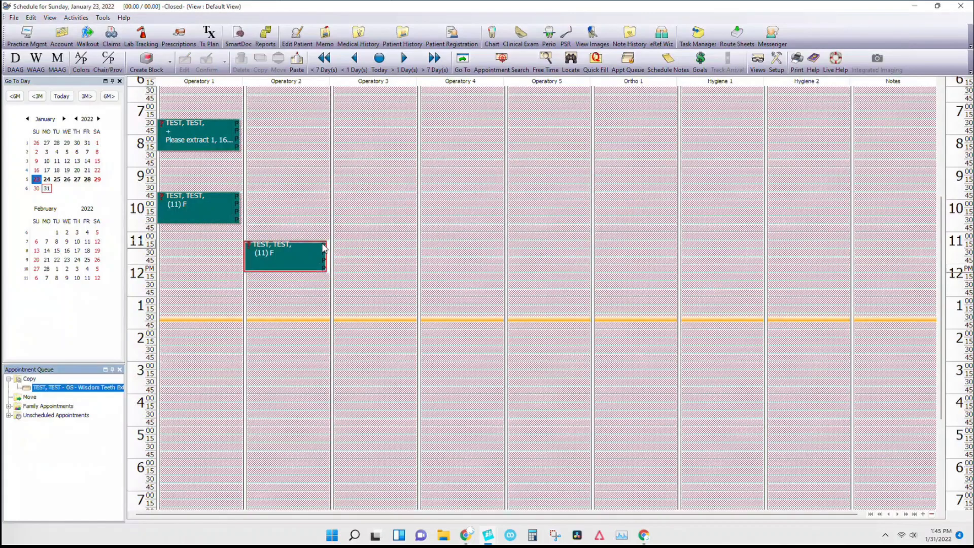
Step: Move the 9:45 AM appointment from Operatory 1 to Operatory 3 at 11:45 AM through the queue, accepting the prompts
right_click(202, 206)
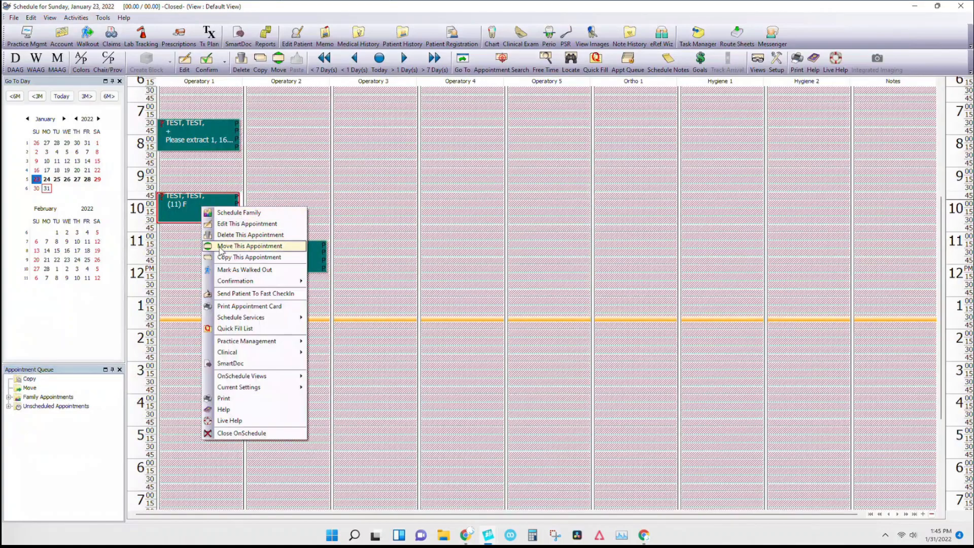
click(219, 249)
drag(105, 398, 398, 265)
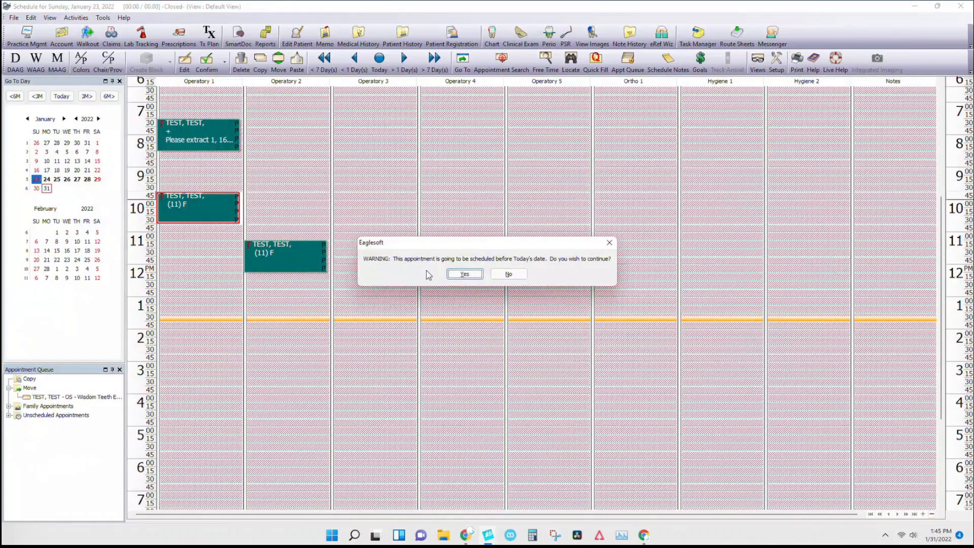
click(464, 275)
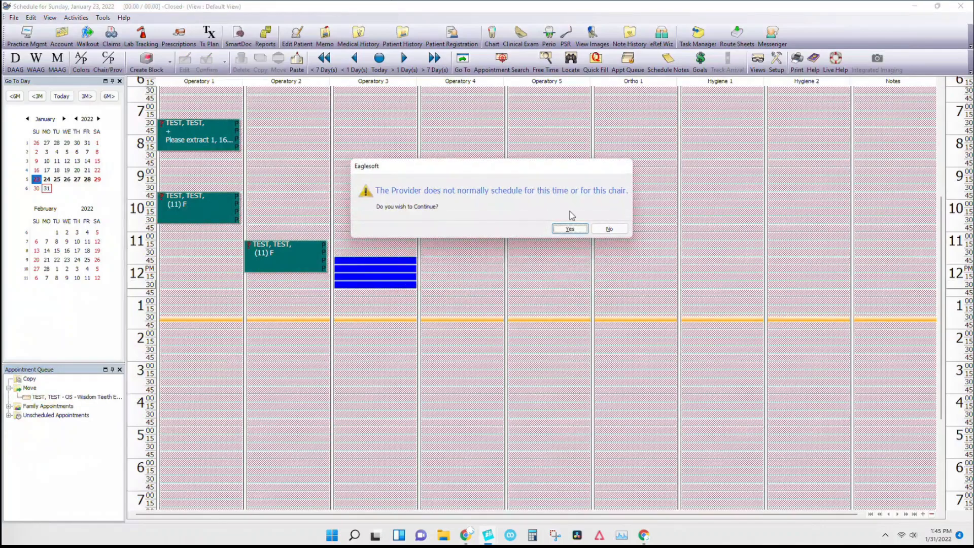
click(571, 230)
Step: Reschedule the Operatory 2 appointment directly on the schedule to 9:00 AM in the same operatory, accepting the provider prompts
drag(304, 256, 307, 188)
click(570, 228)
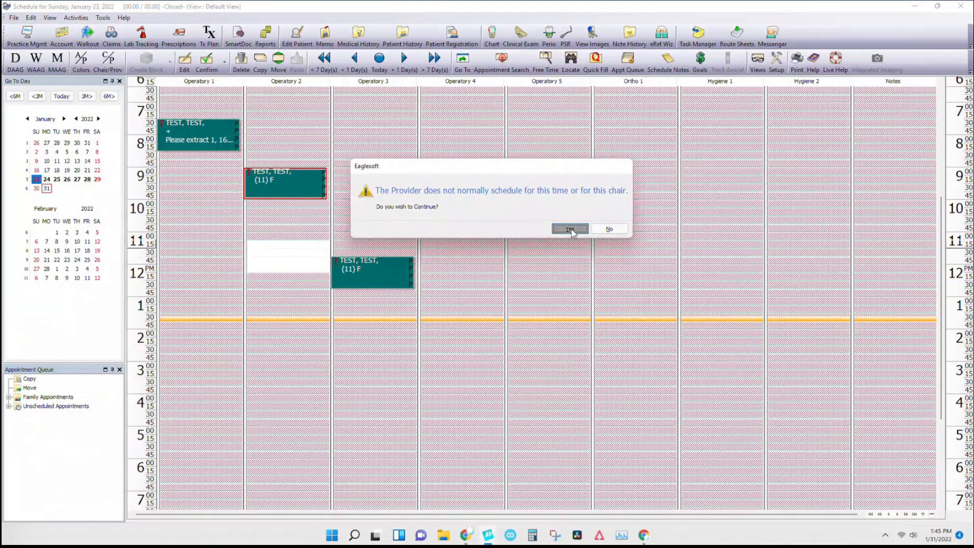
click(270, 185)
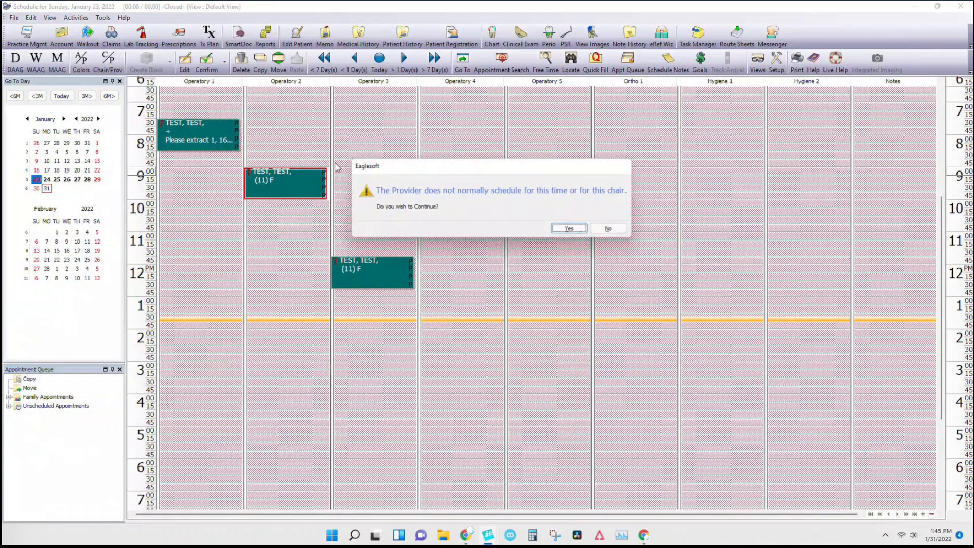
key(Return)
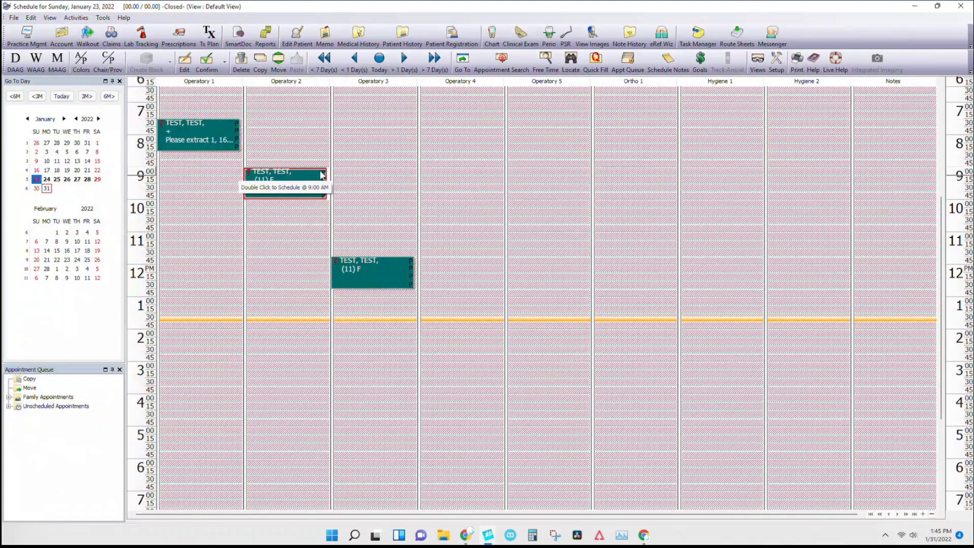
Step: Open the Edit Patient window for the selected 9:00 AM appointment and close it without changes
mouse_move(322, 175)
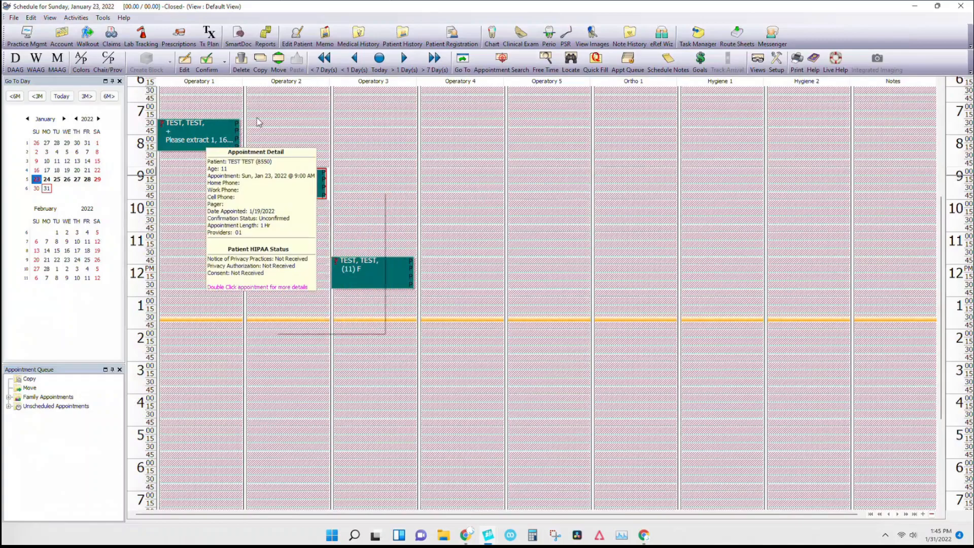
click(301, 39)
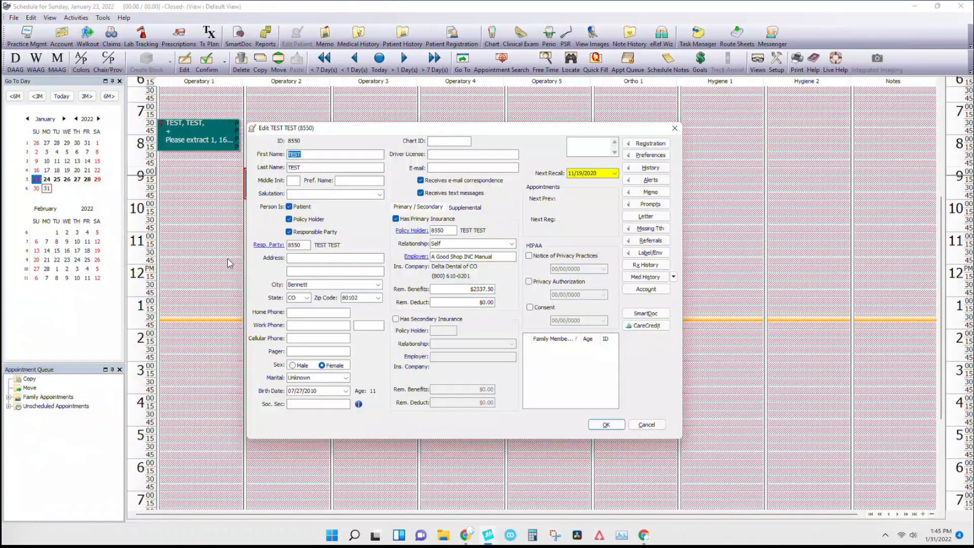
click(646, 425)
Step: Display the schedule for January 16, 2022, and return to January 23, 2022
click(367, 132)
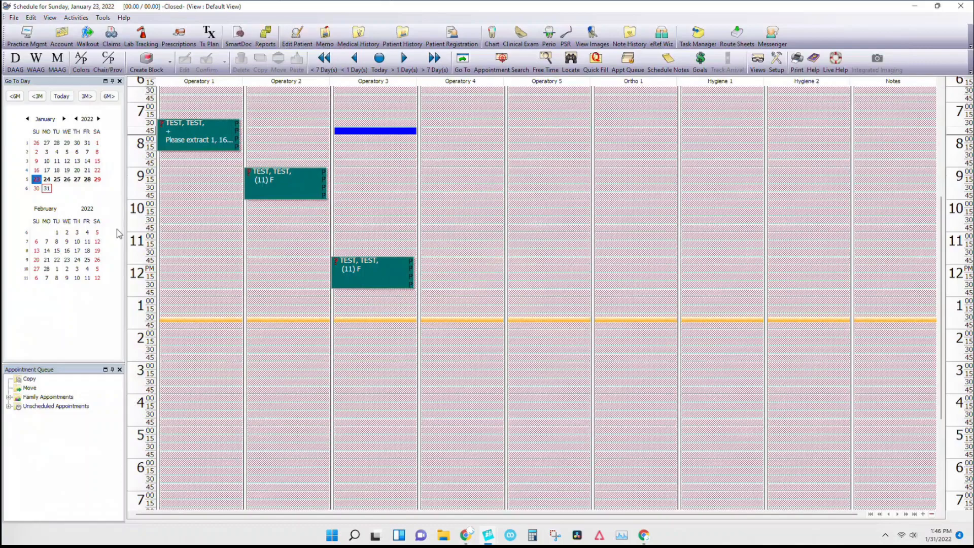
click(37, 171)
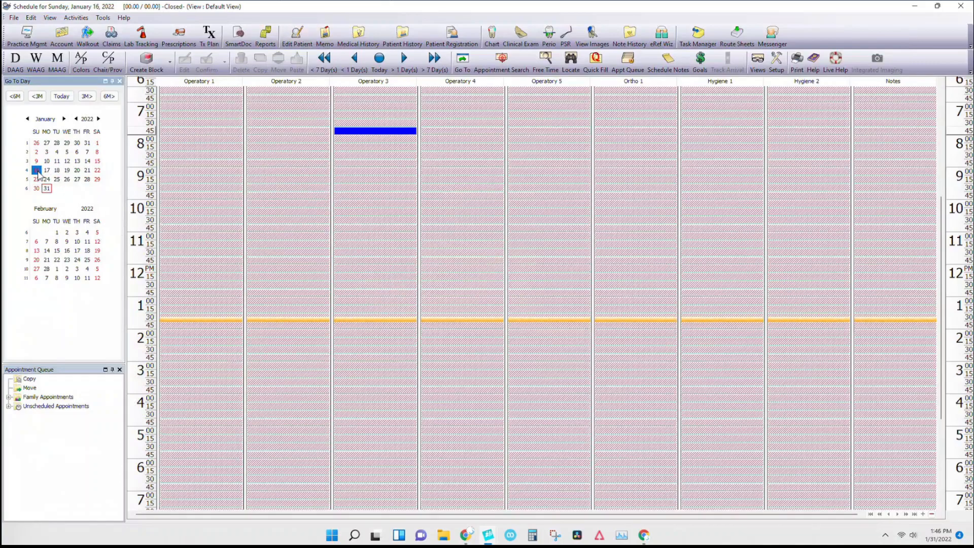
click(36, 179)
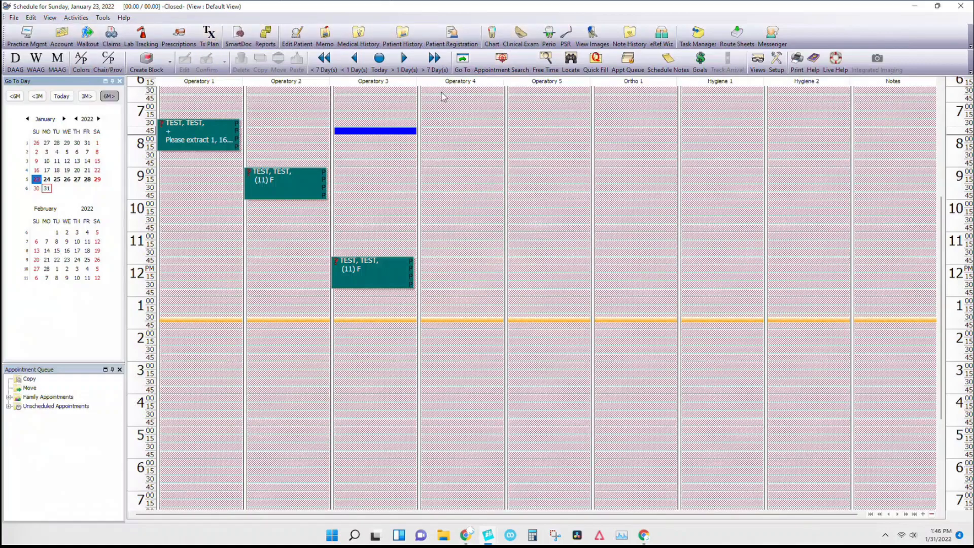
Step: Hide the text labels on both the Activities and OnSchedule toolbars
right_click(491, 43)
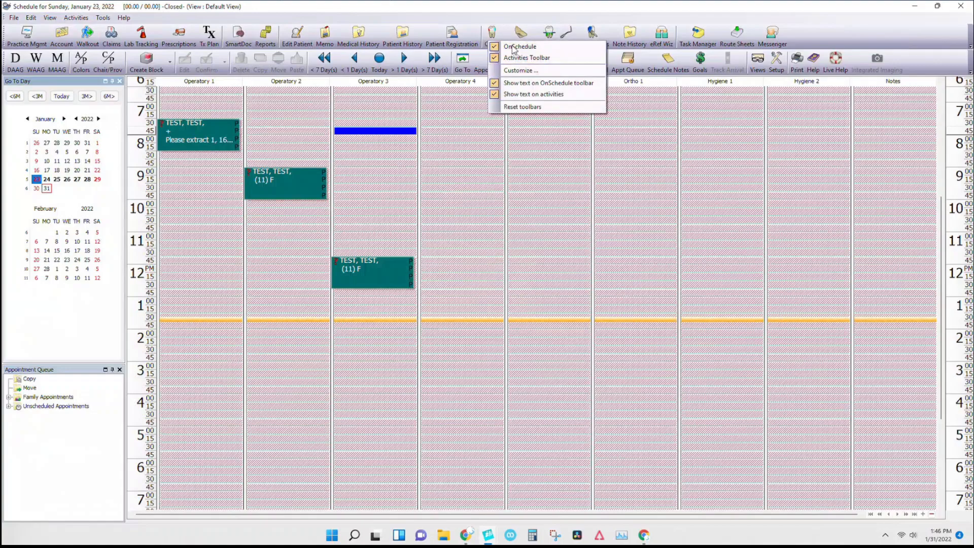
click(518, 95)
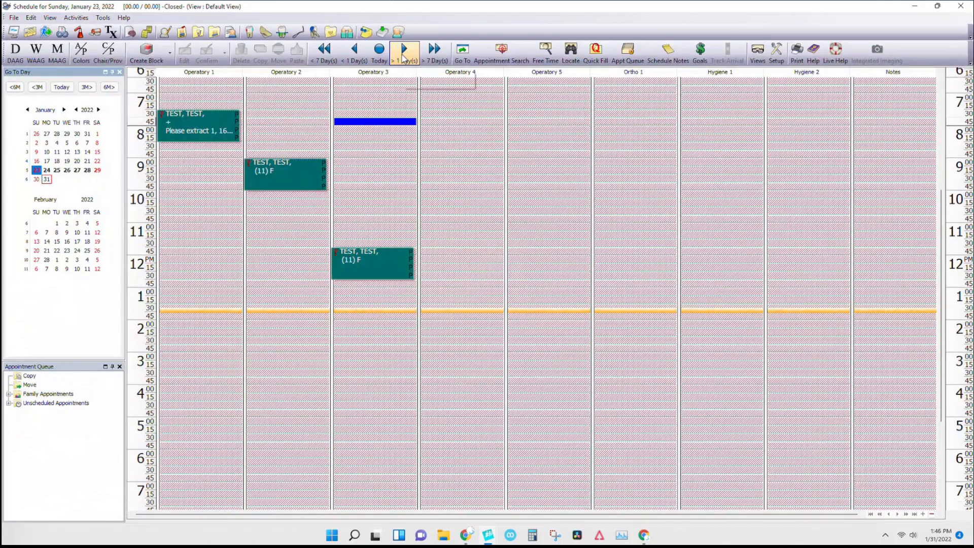
right_click(404, 57)
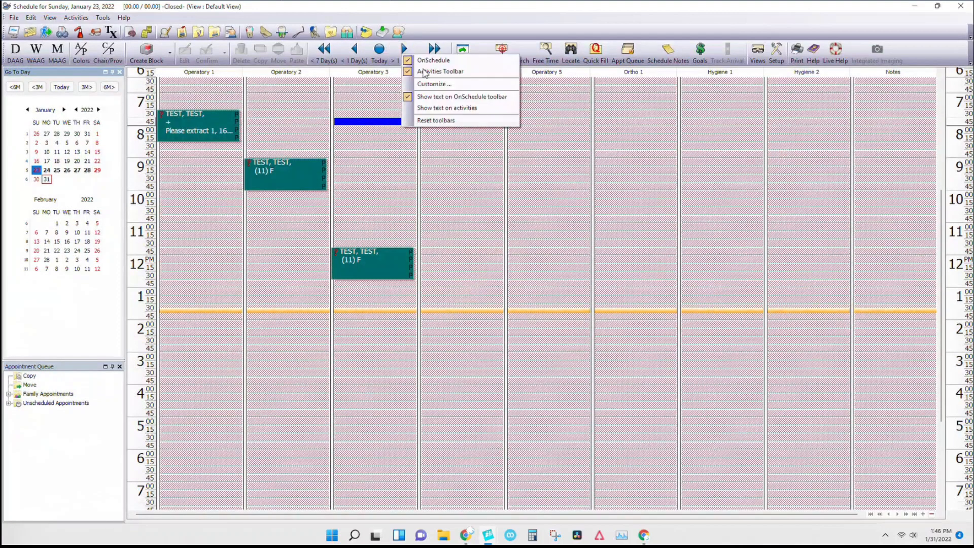
click(434, 107)
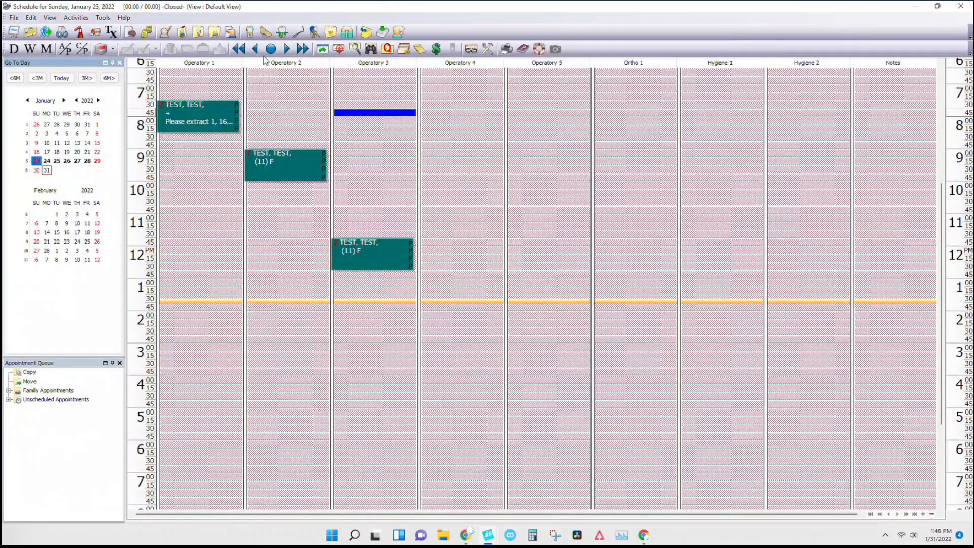
Step: Show the text labels on both the OnSchedule and Activities toolbars
right_click(295, 35)
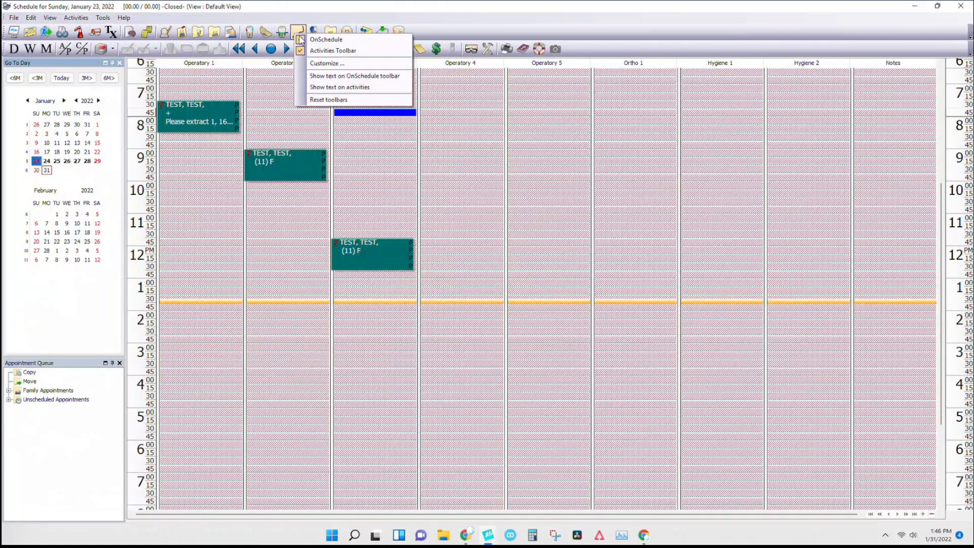
click(329, 77)
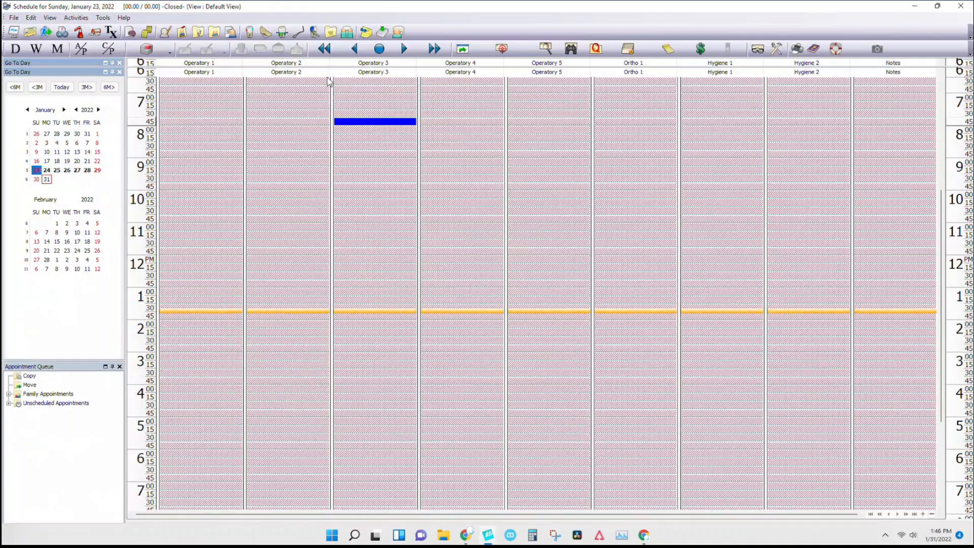
right_click(300, 36)
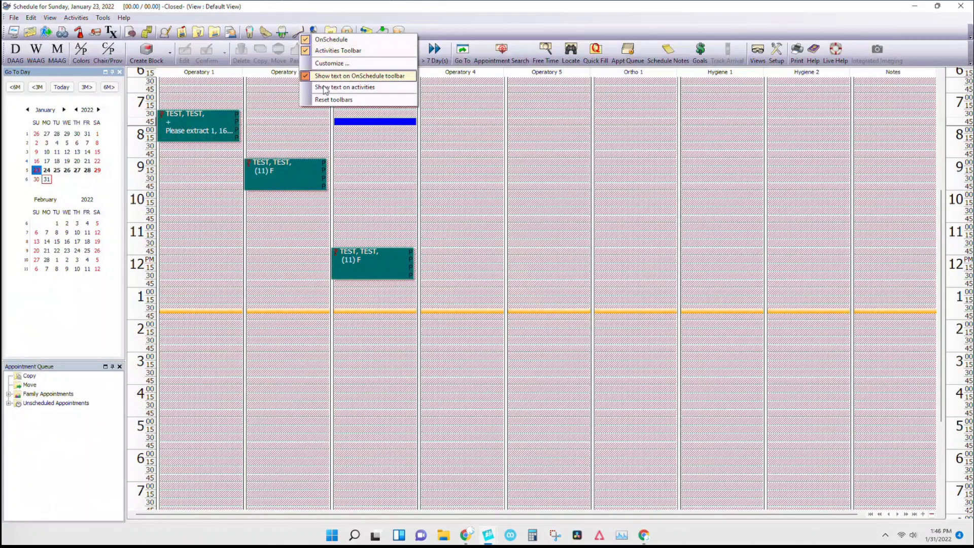
click(324, 87)
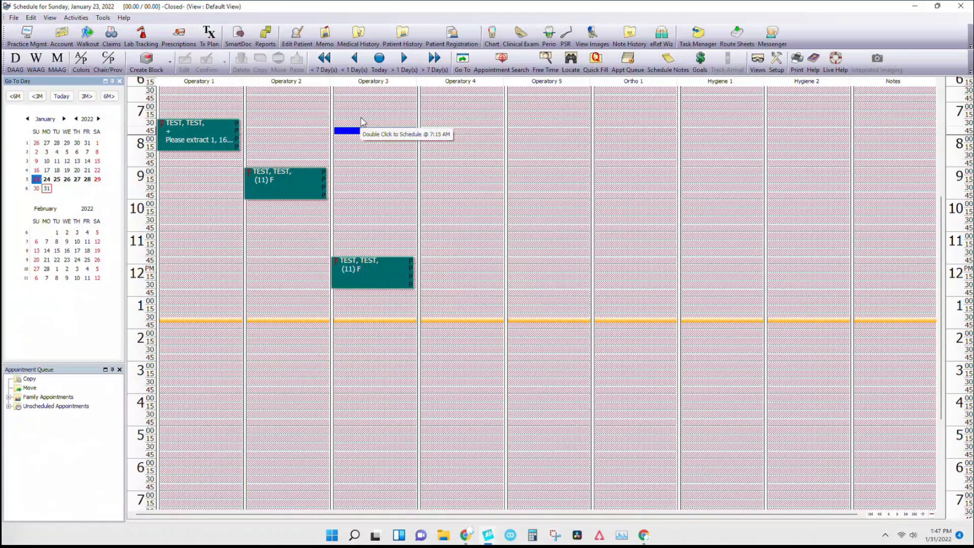
Step: Examine the display preferences for the current schedule view and close them without changes
click(777, 65)
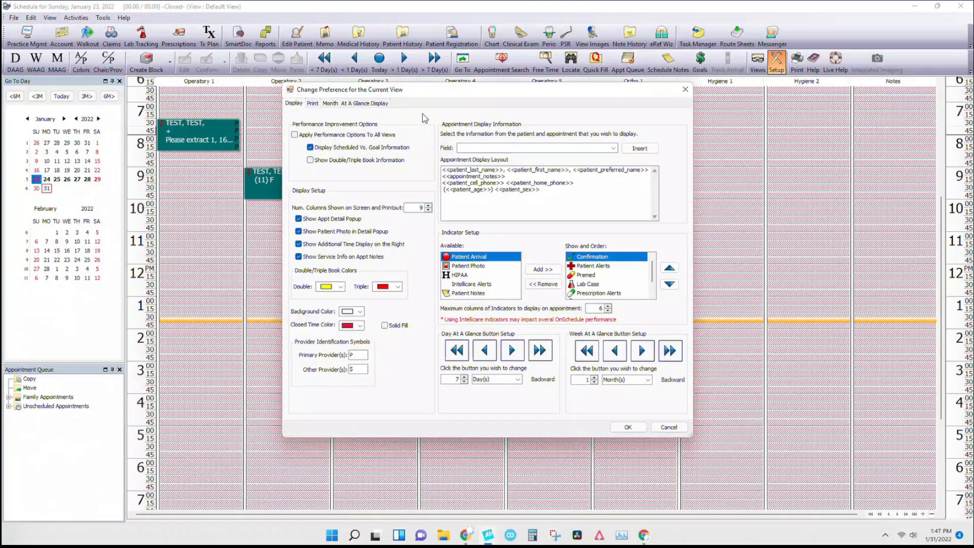
drag(428, 90, 433, 88)
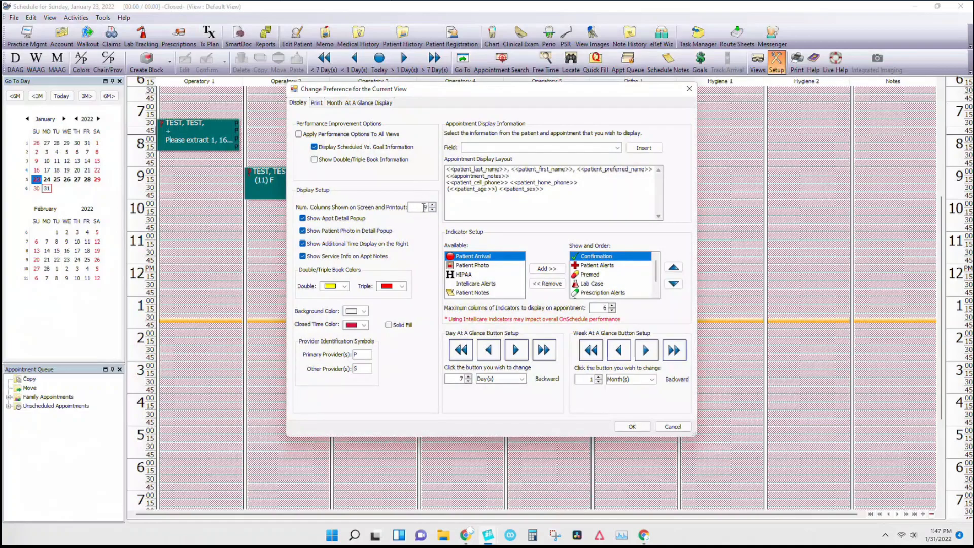
click(689, 91)
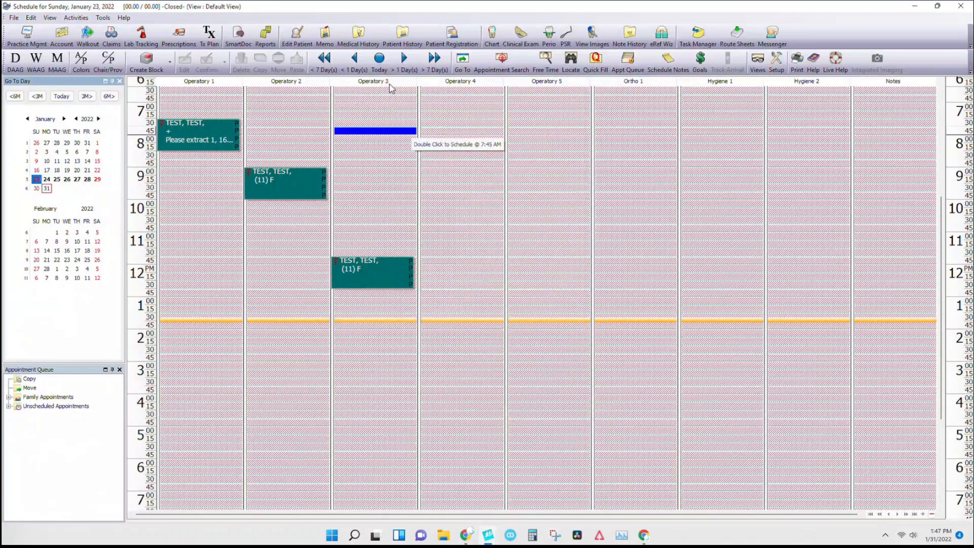
Step: Try twice to open the closed day from the Operatory 4 column's chair options, dismissing each notice
right_click(455, 89)
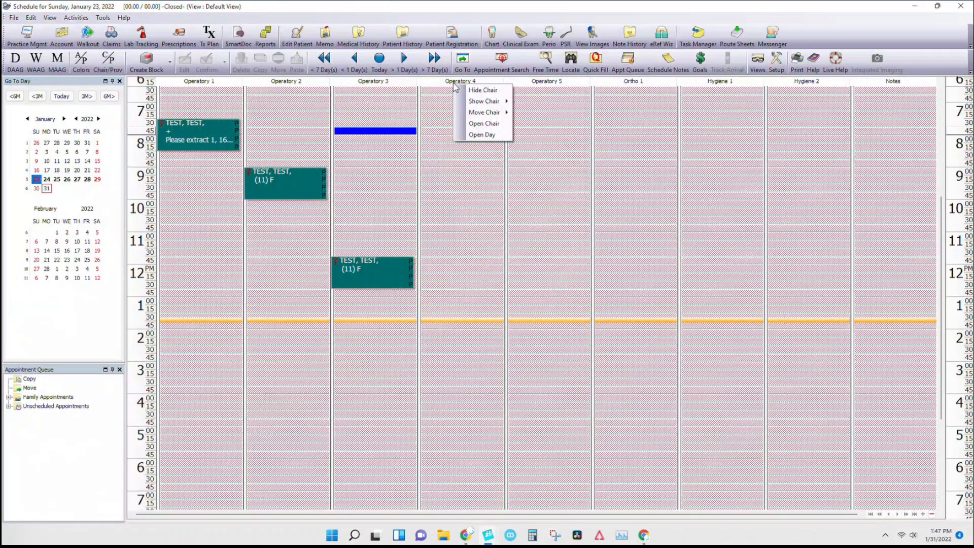
click(477, 136)
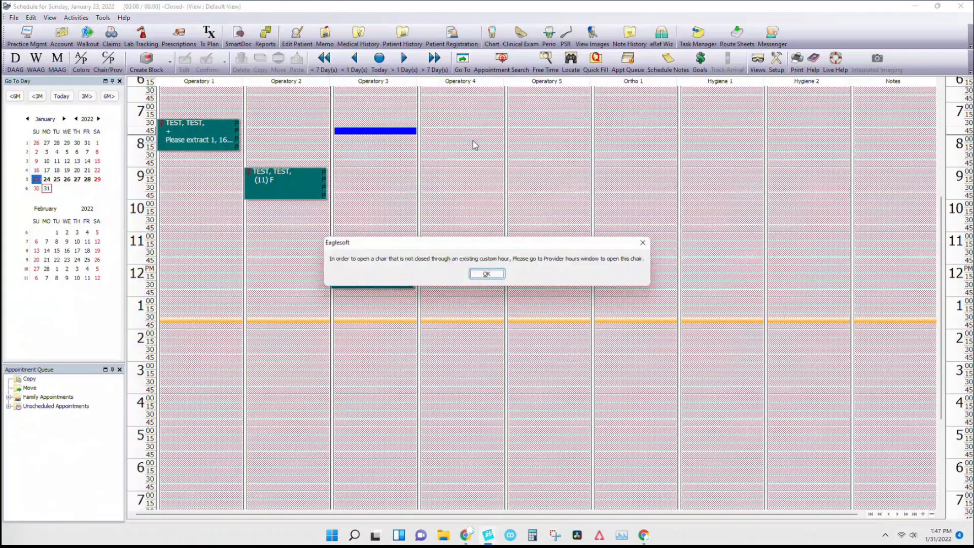
click(486, 274)
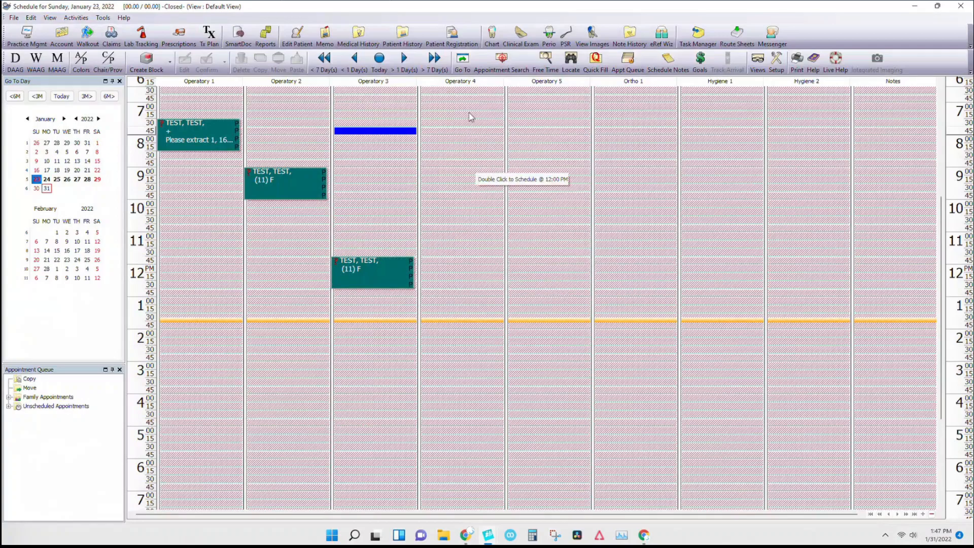
right_click(462, 83)
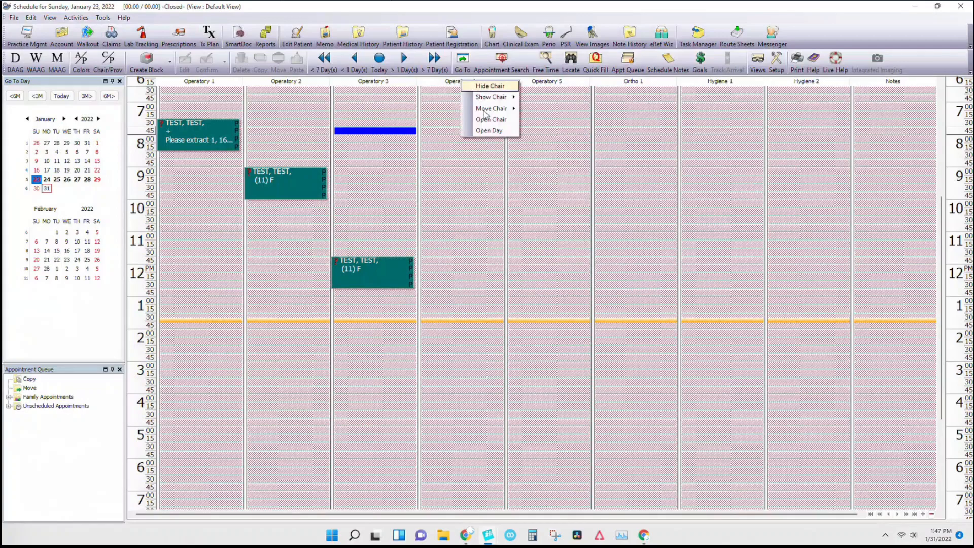
click(486, 132)
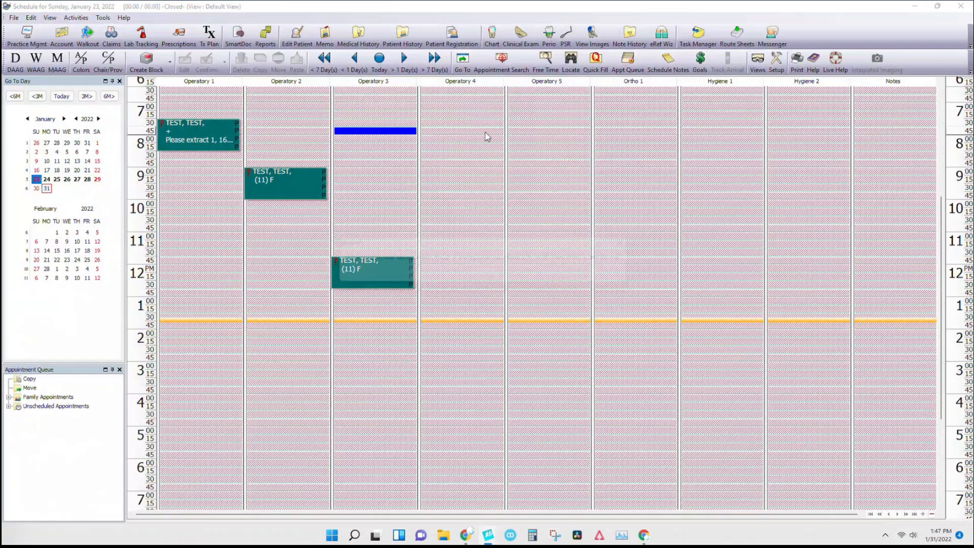
click(486, 274)
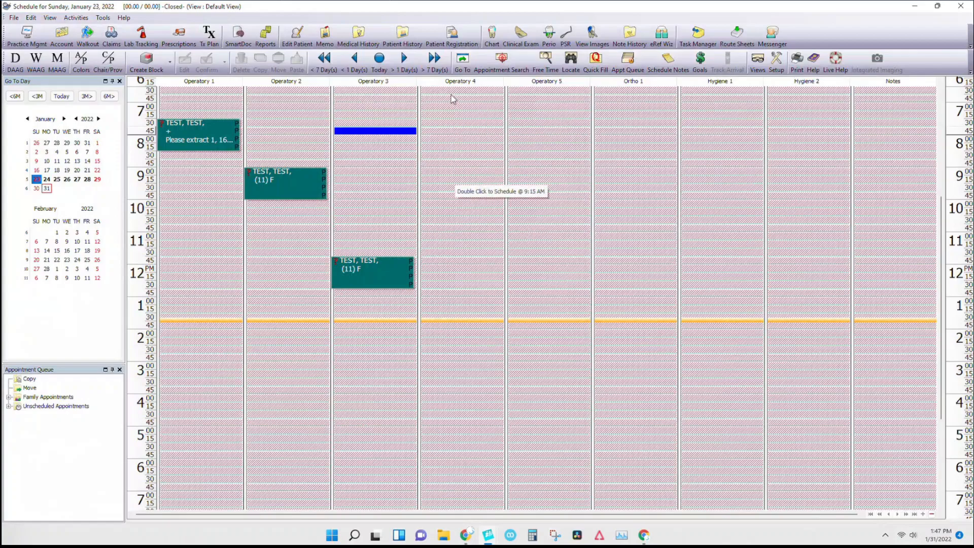
Step: Look over the Operatory 4 chair options, visit the Practice Management window, and return to the schedule
right_click(448, 83)
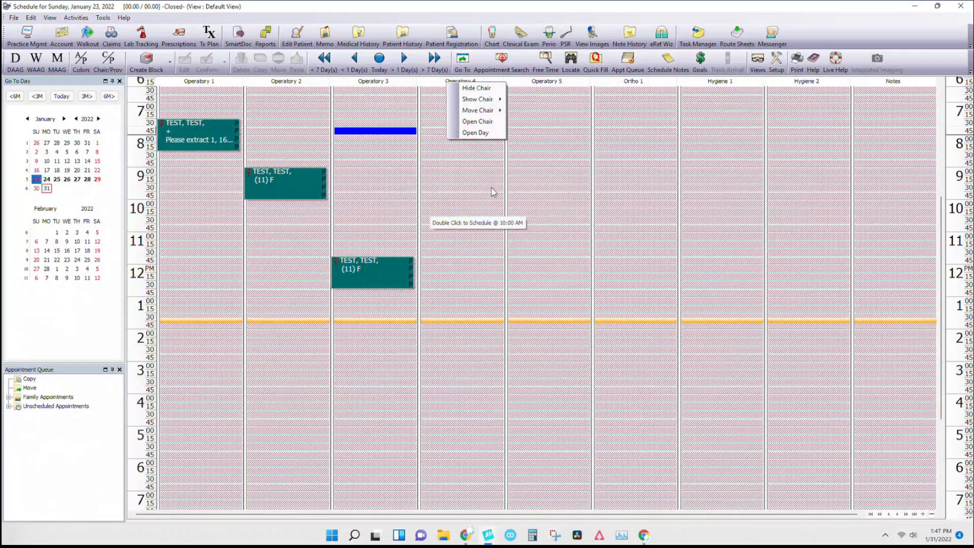
click(29, 37)
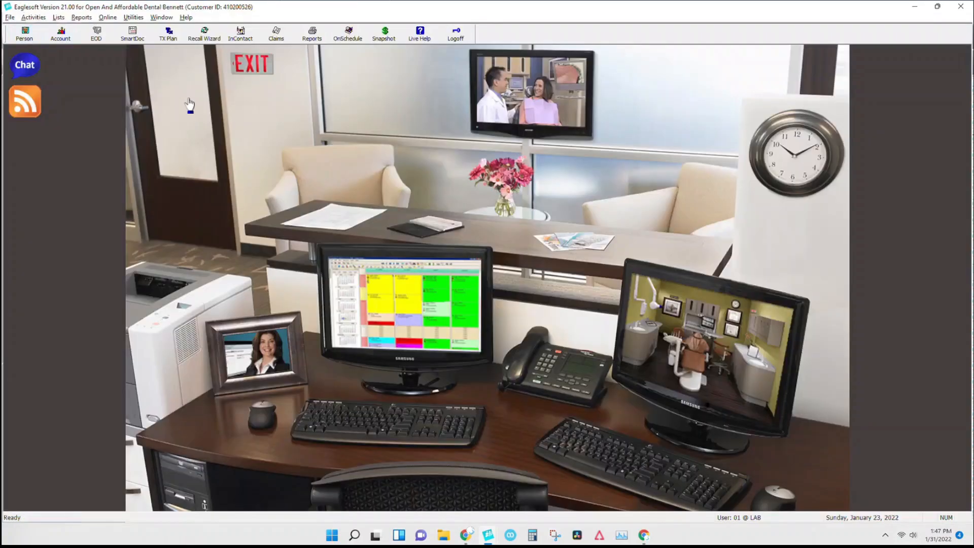
click(380, 300)
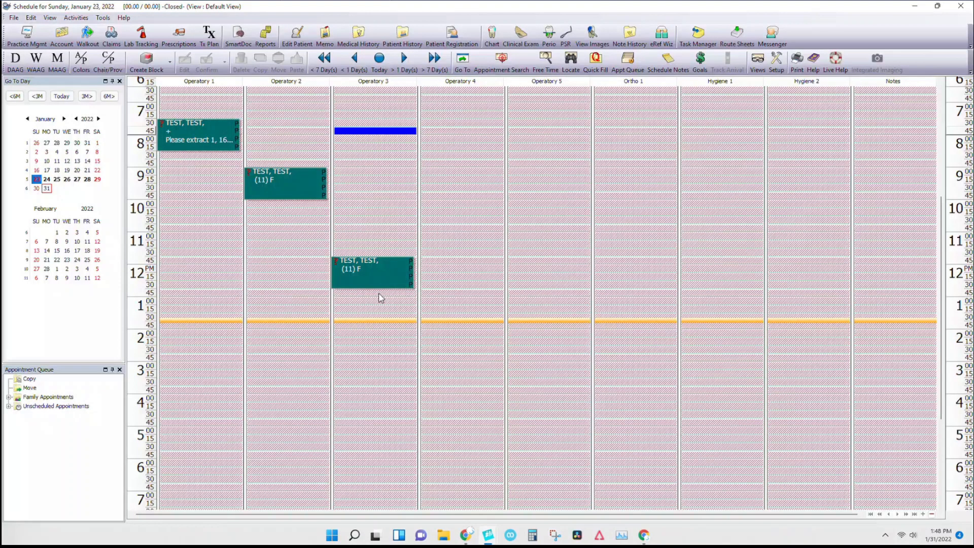
Step: Start a 10:15 AM appointment in Operatory 4 for the test patient without selecting any planned services
click(397, 212)
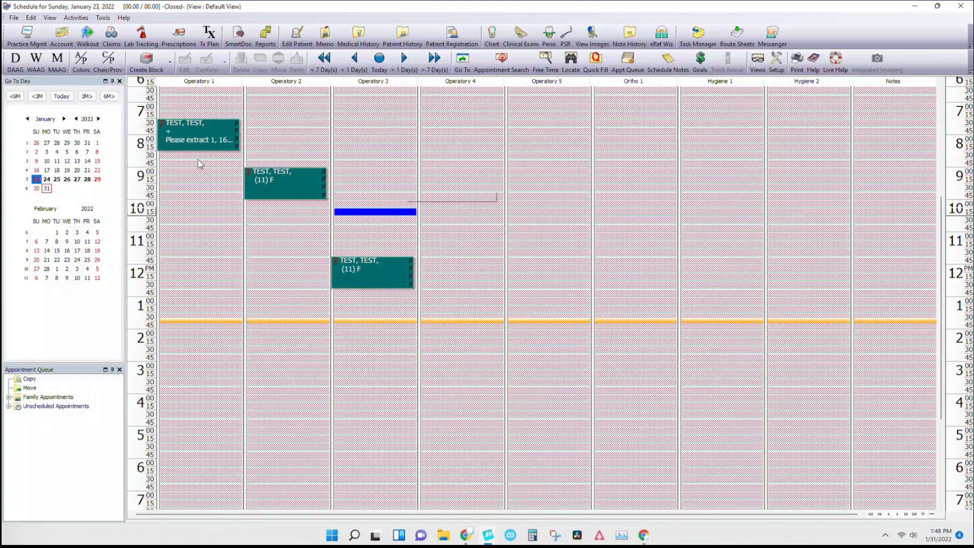
click(502, 212)
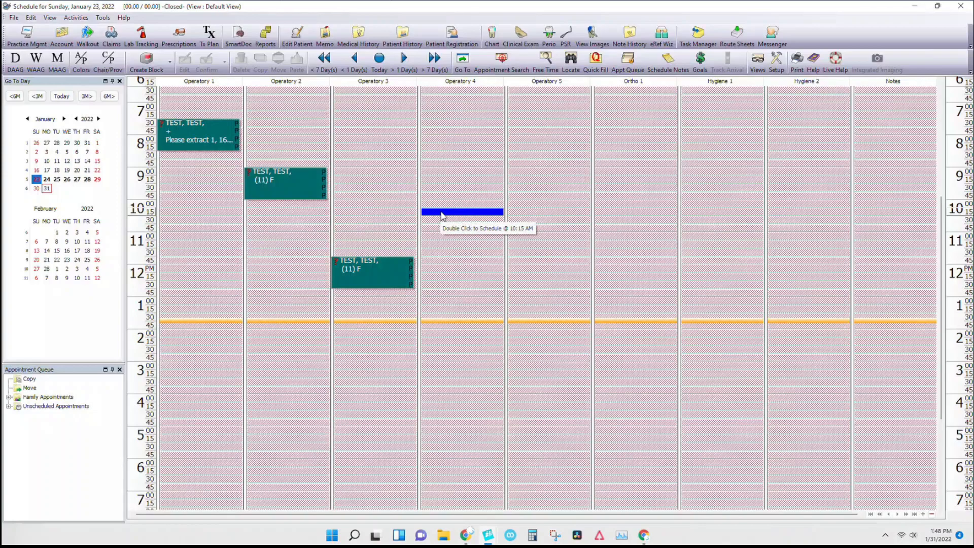
double_click(442, 214)
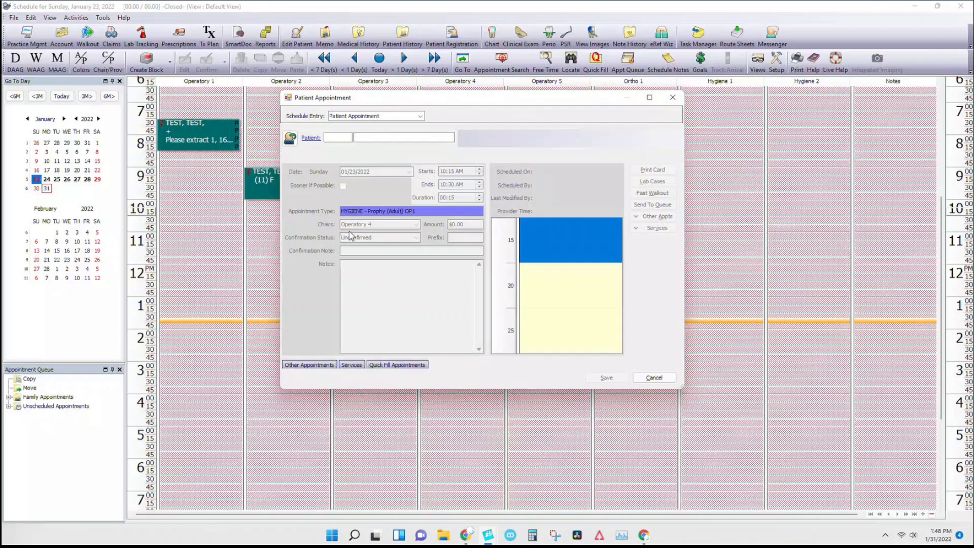
click(289, 140)
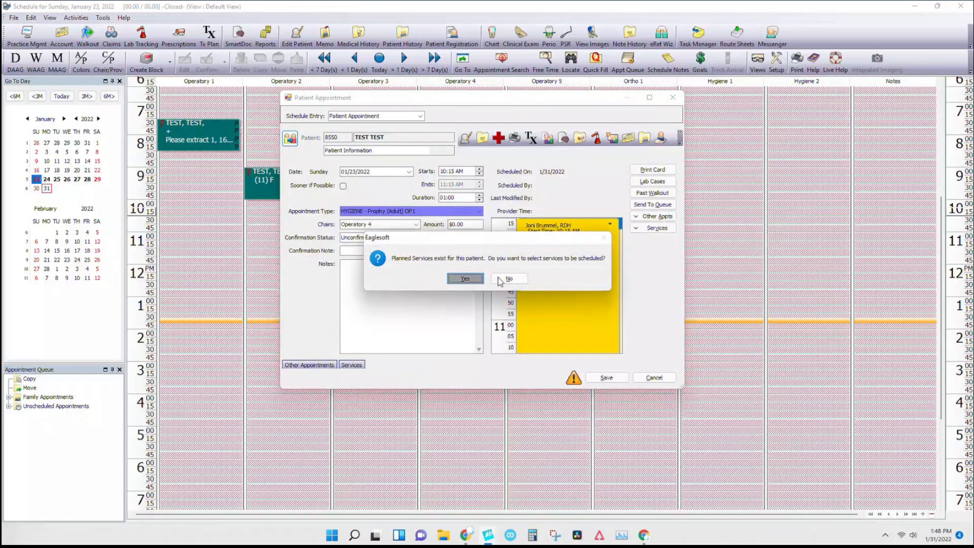
click(513, 280)
Step: Enter "Appointment Notes" as the appointment's notes and save it, accepting the past-date scheduling
click(386, 279)
text(asdfasdfasdasdfasdffd)
drag(417, 263, 332, 260)
text(Appointment Notes)
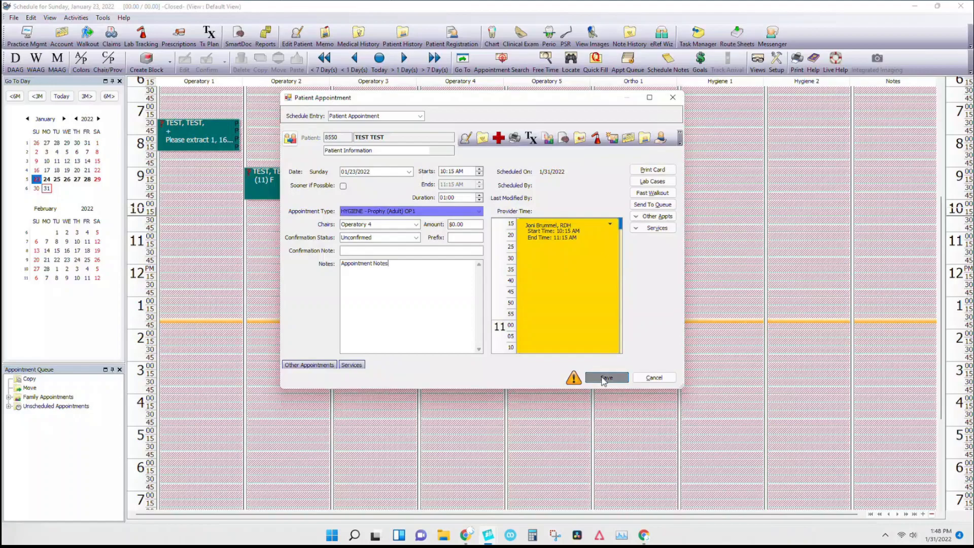
click(604, 377)
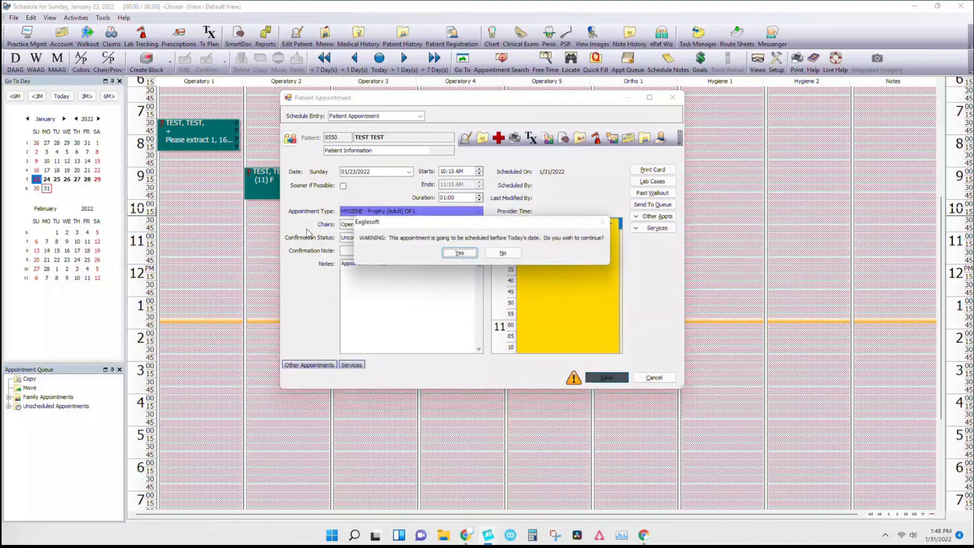
click(460, 254)
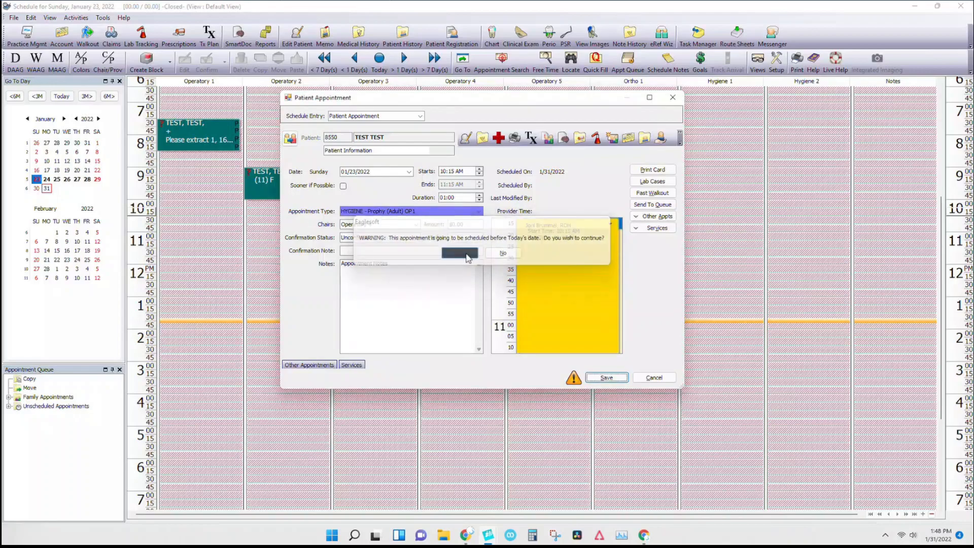
Step: Review the appointment type choices and Sooner If Possible option of the 10:15 AM Operatory 4 appointment, discarding any changes
mouse_move(434, 224)
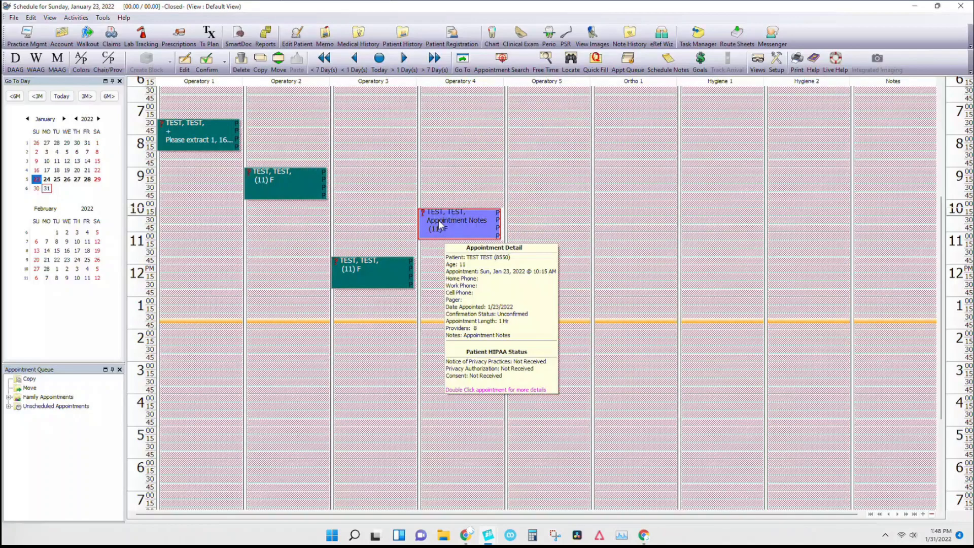
double_click(458, 221)
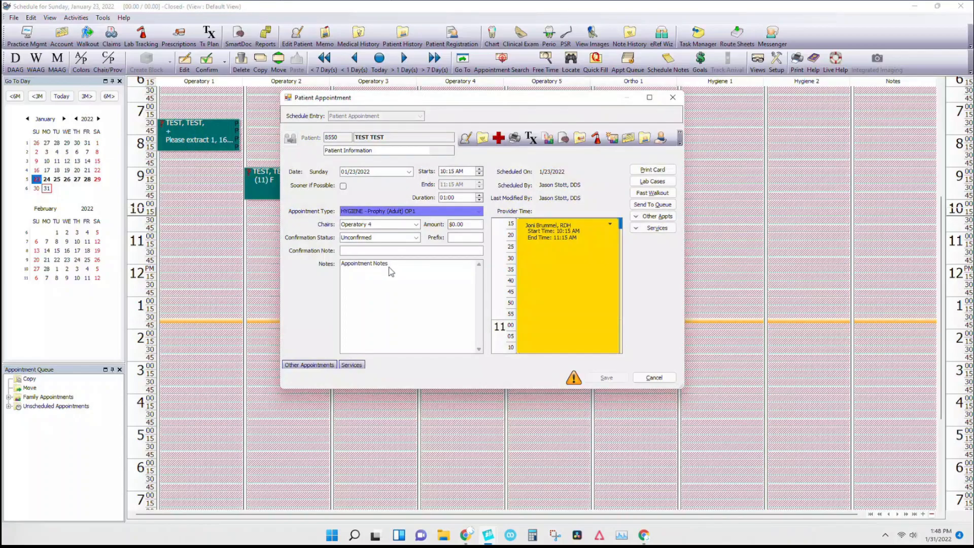
click(409, 212)
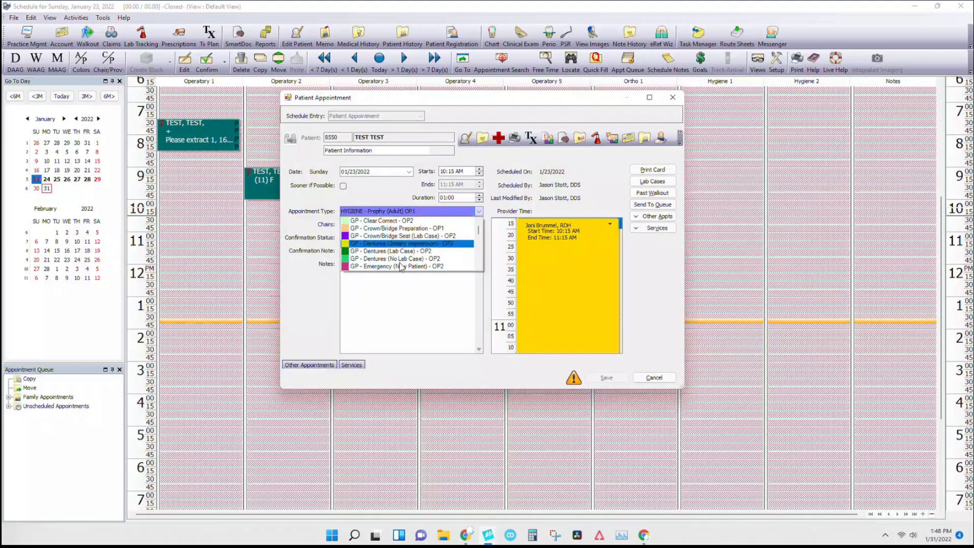
click(393, 294)
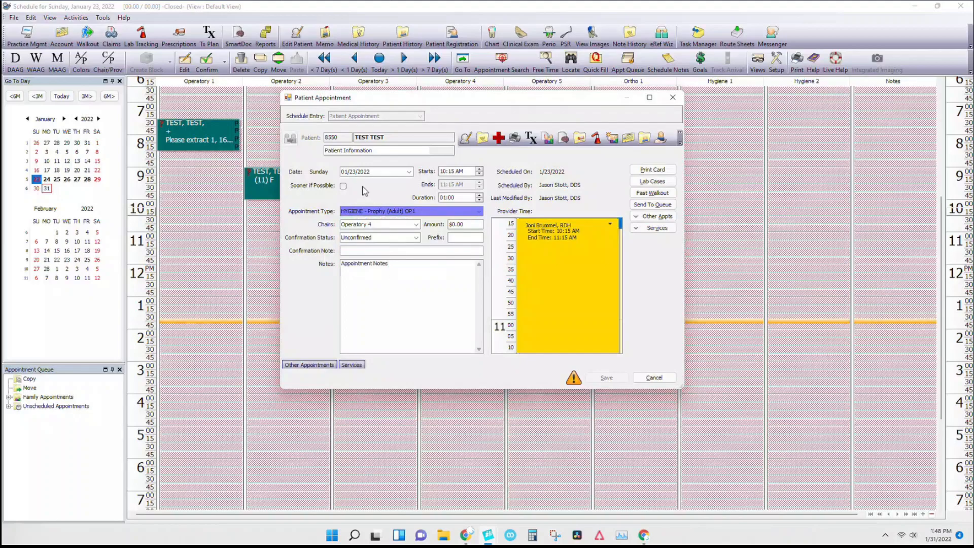
click(344, 187)
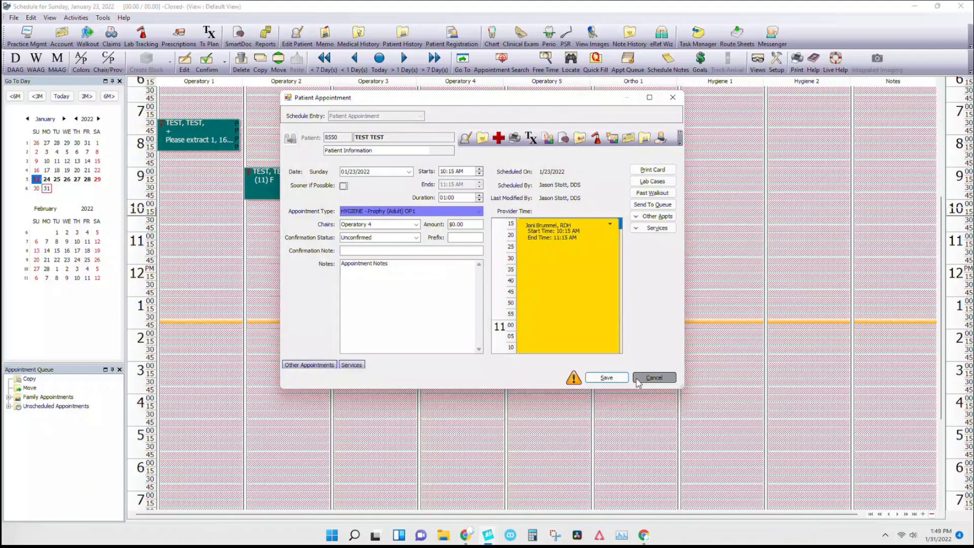
click(651, 380)
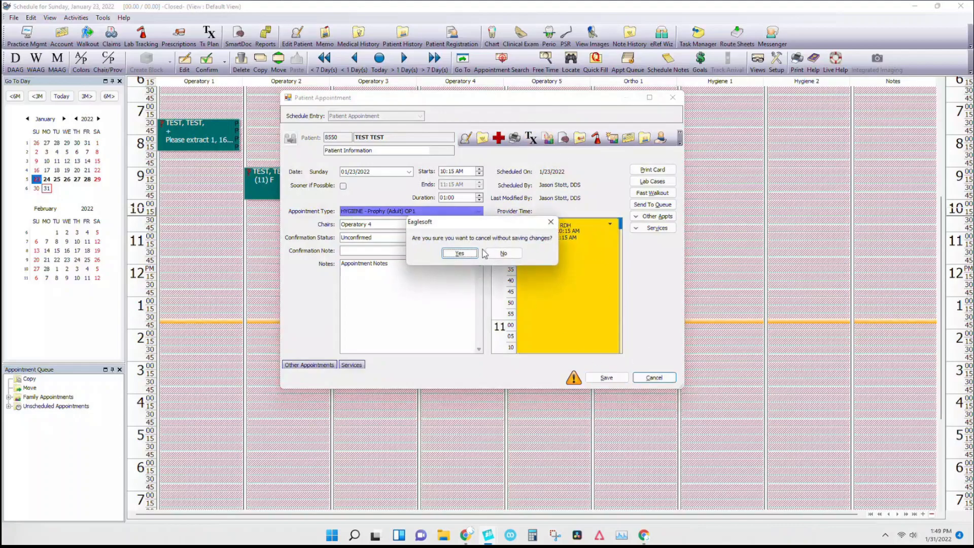
click(461, 253)
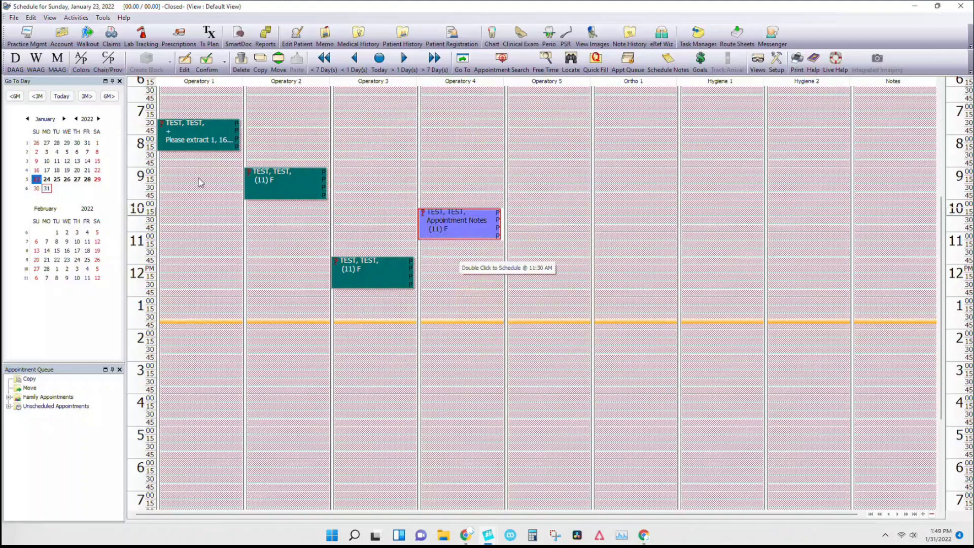
Step: Switch to Practice Management and open a blank new provider record from the Providers/Staff list
click(36, 179)
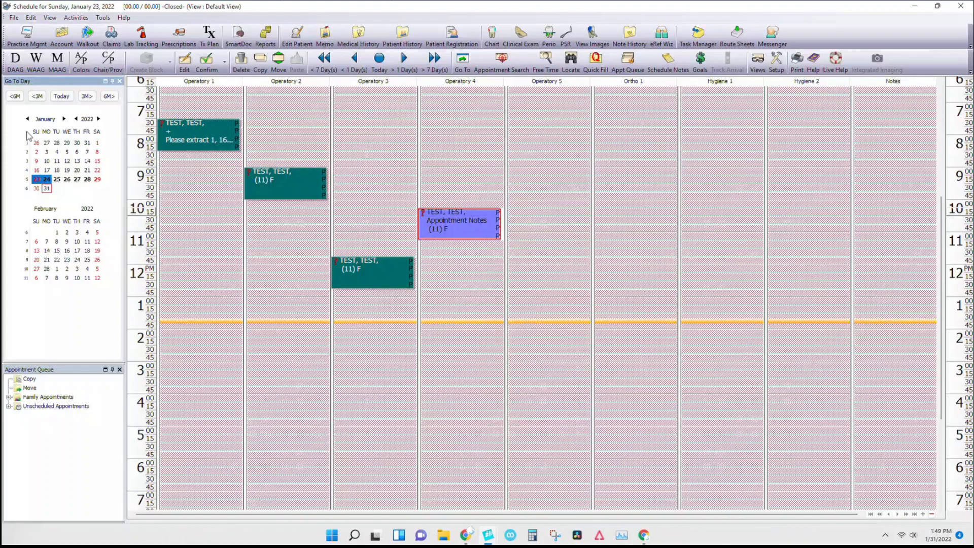
click(26, 40)
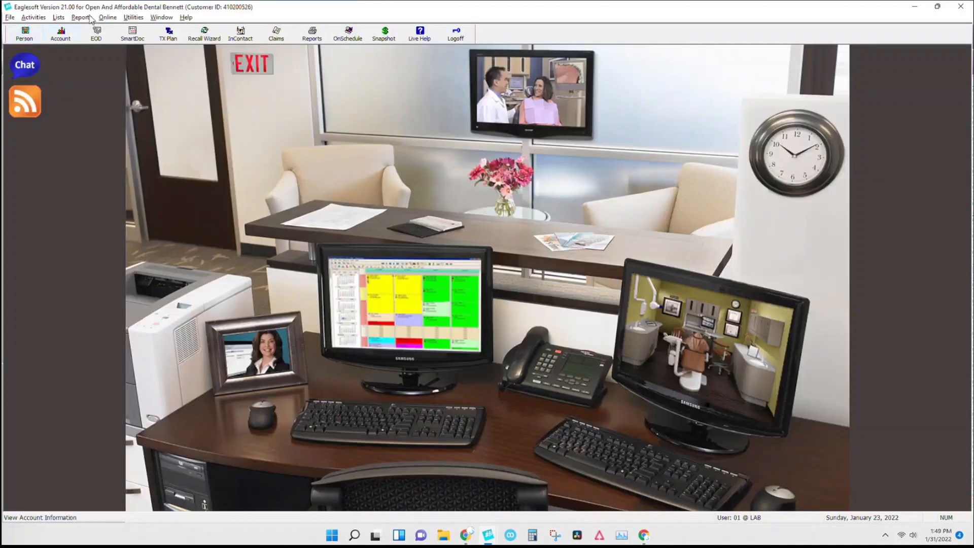
click(59, 17)
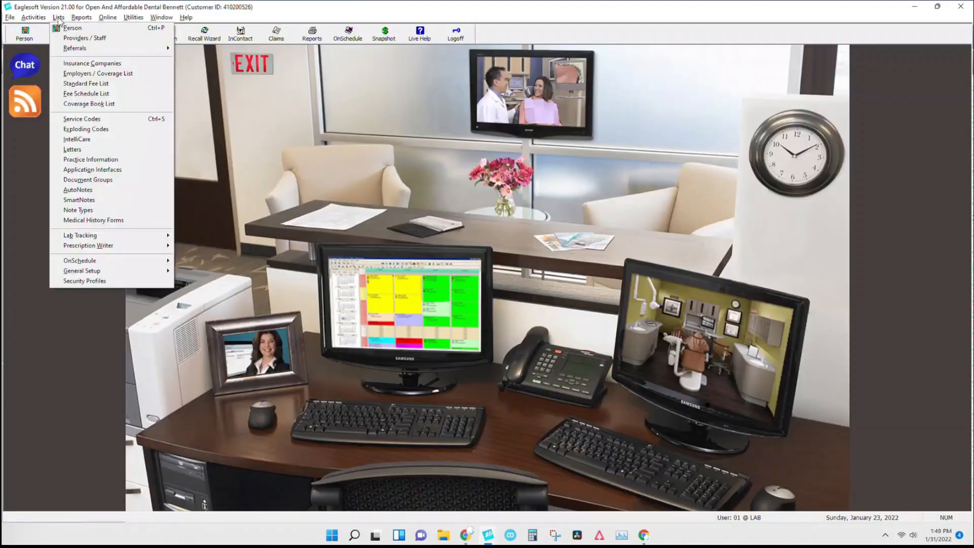
click(78, 40)
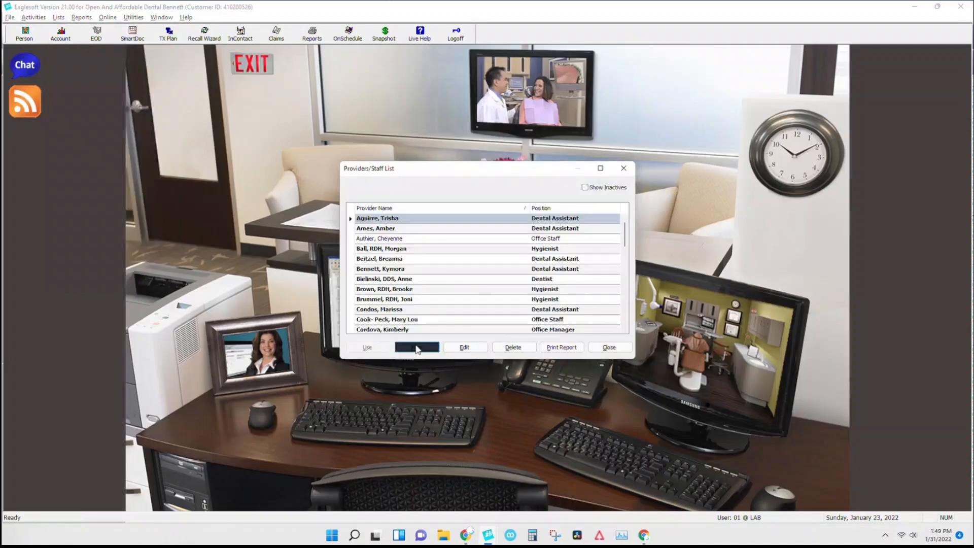
click(417, 347)
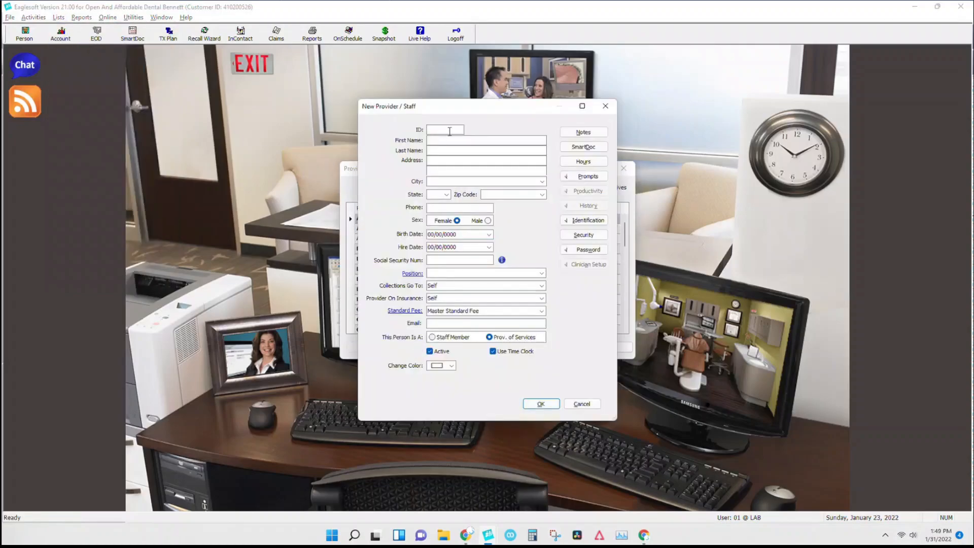
Step: Fill in the new provider's three-letter ID, first name and last name after dismissing the required-ID message
click(438, 142)
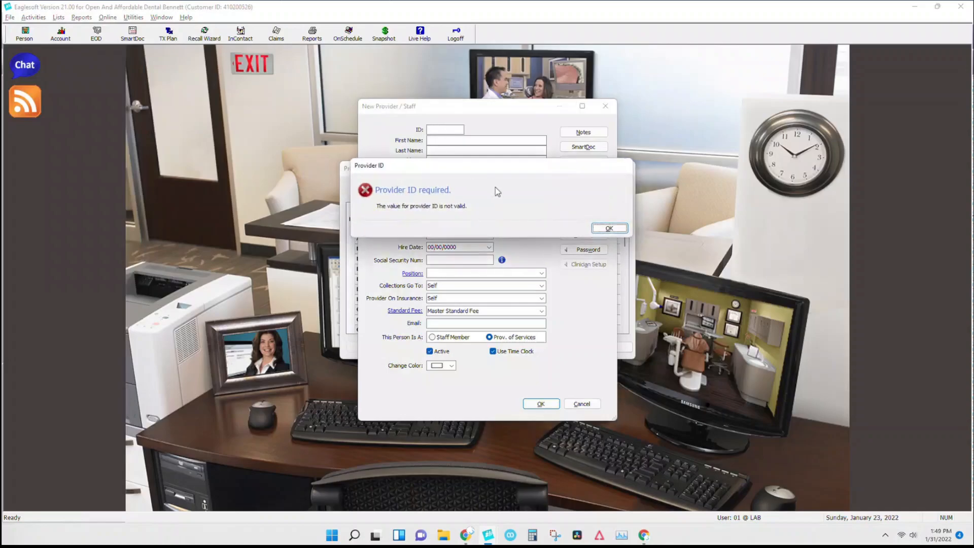
click(609, 229)
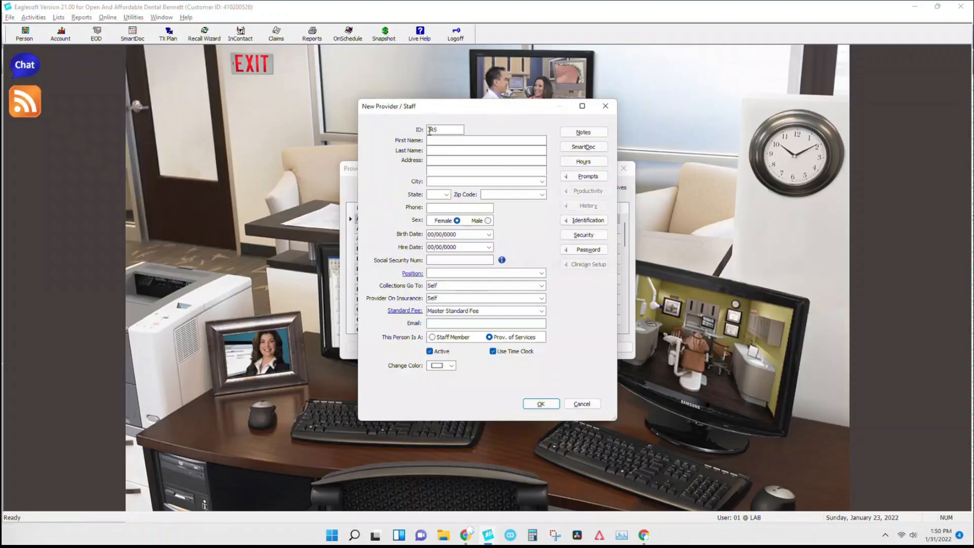
drag(441, 130, 426, 130)
Step: Go through the new provider's phone, birth date, hire date and Social Security fields, and try to choose Dentist as the position
click(434, 207)
drag(434, 208, 477, 207)
click(433, 208)
click(446, 235)
click(456, 247)
click(454, 260)
click(451, 274)
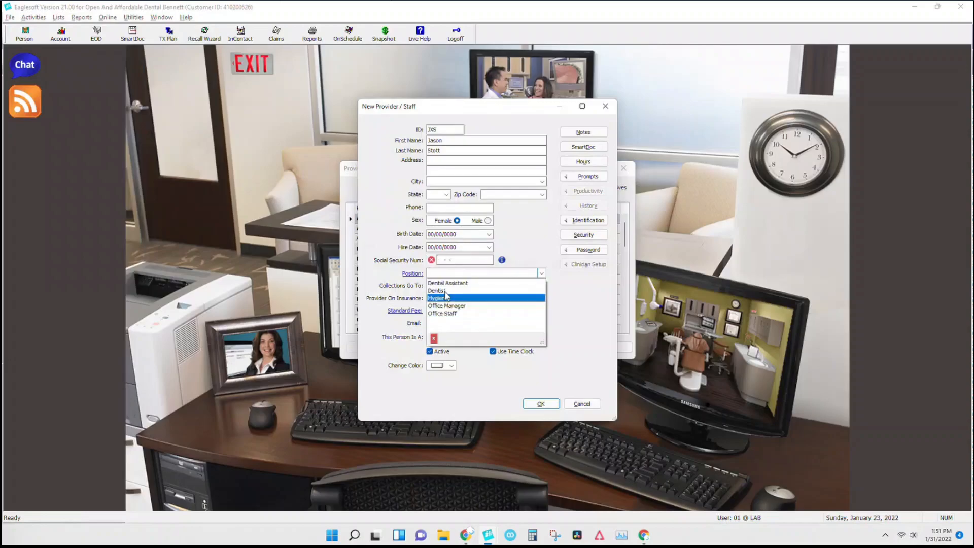
click(445, 292)
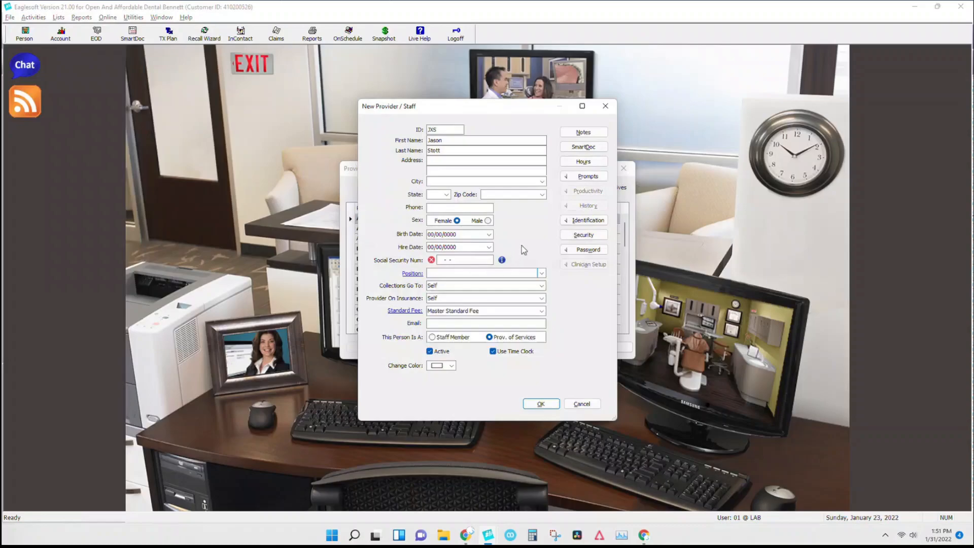
Step: Review the Collections Go To and Provider On Insurance choices for the new provider, leaving both on Self
click(457, 287)
click(456, 288)
click(453, 300)
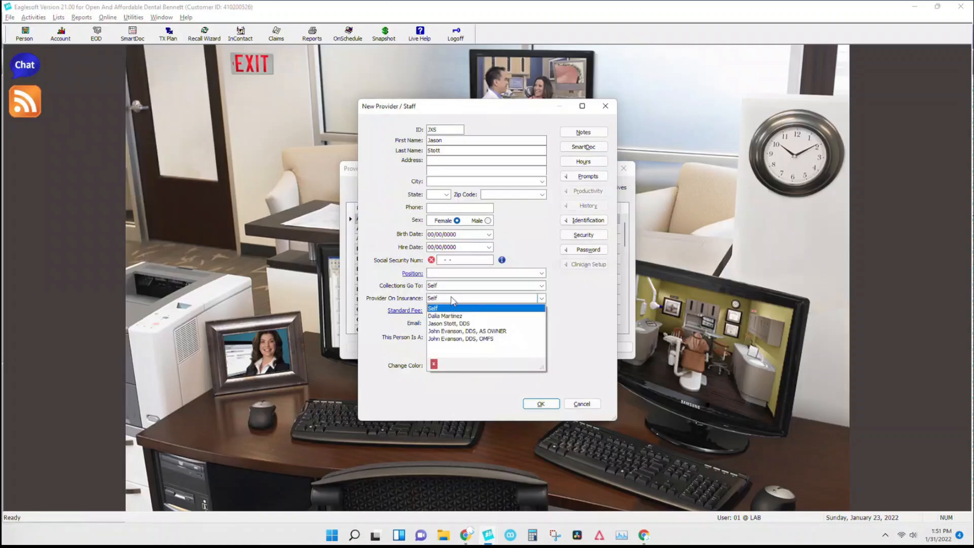
click(559, 300)
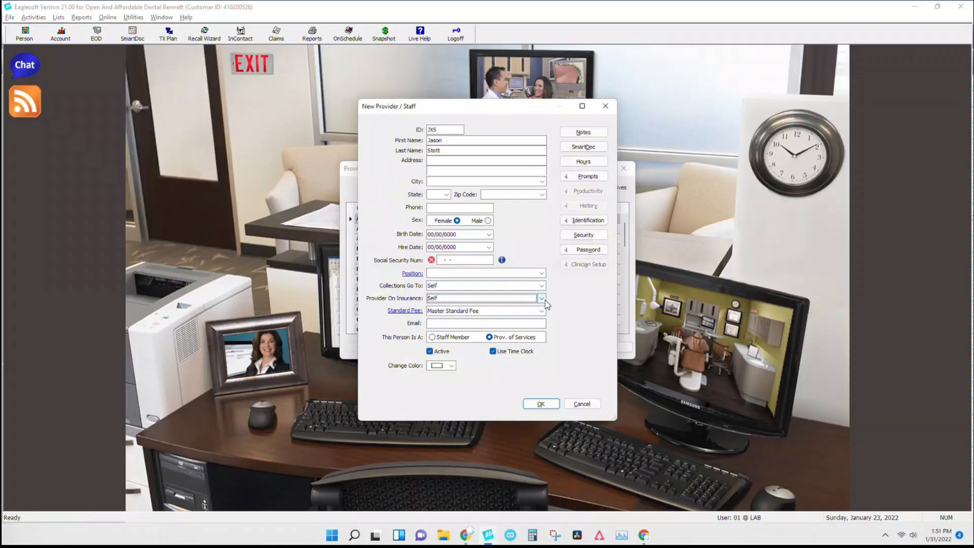
click(542, 298)
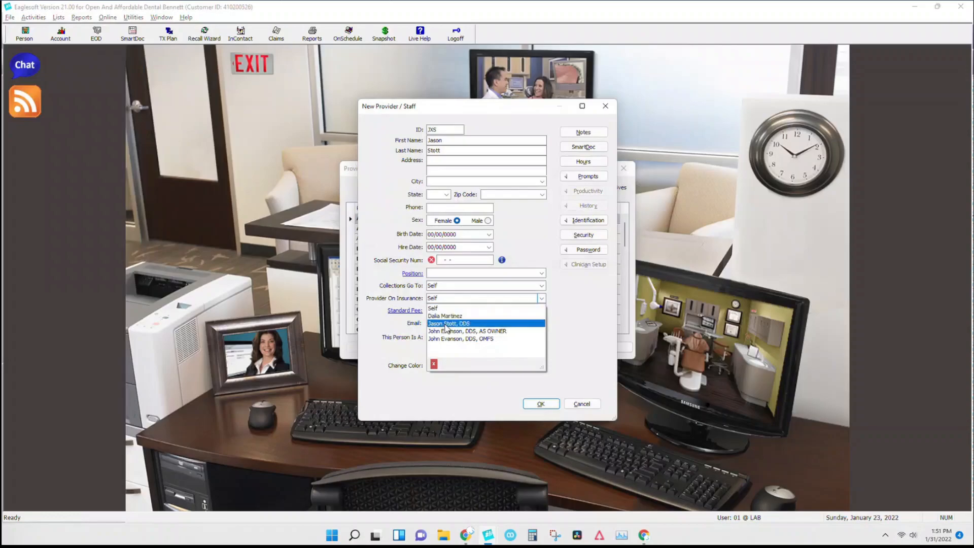
click(566, 305)
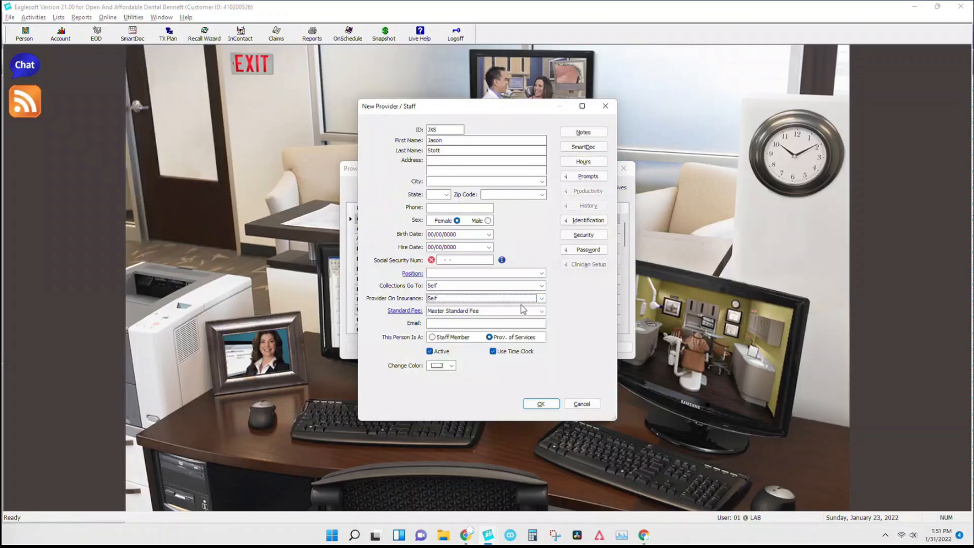
Step: Check the new provider's Standard Fee choices and email field, and mark this person as a Staff Member
click(488, 312)
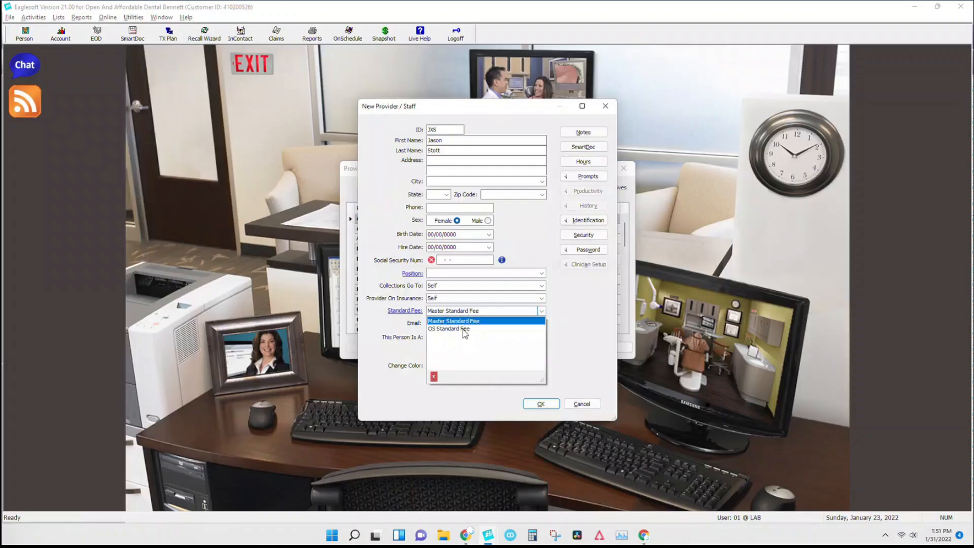
click(558, 321)
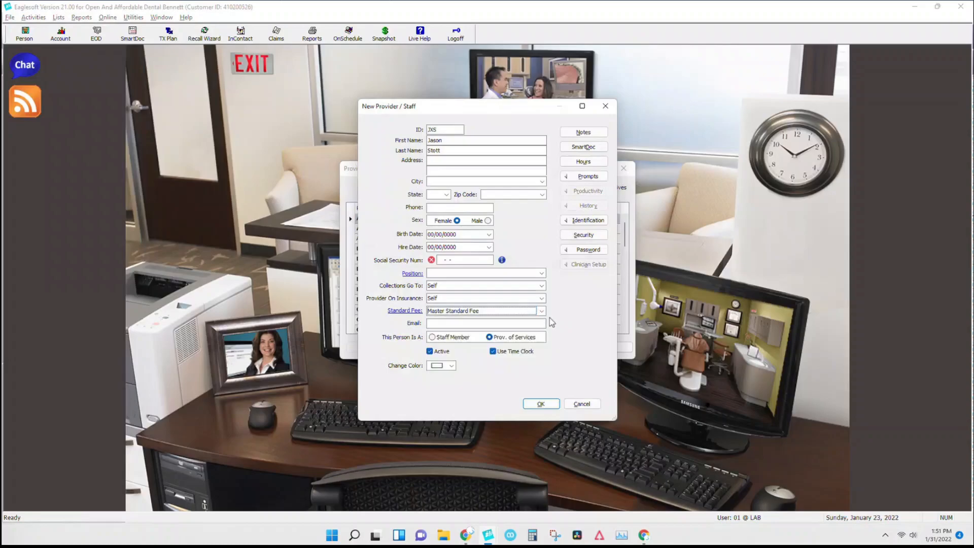
click(481, 324)
click(432, 337)
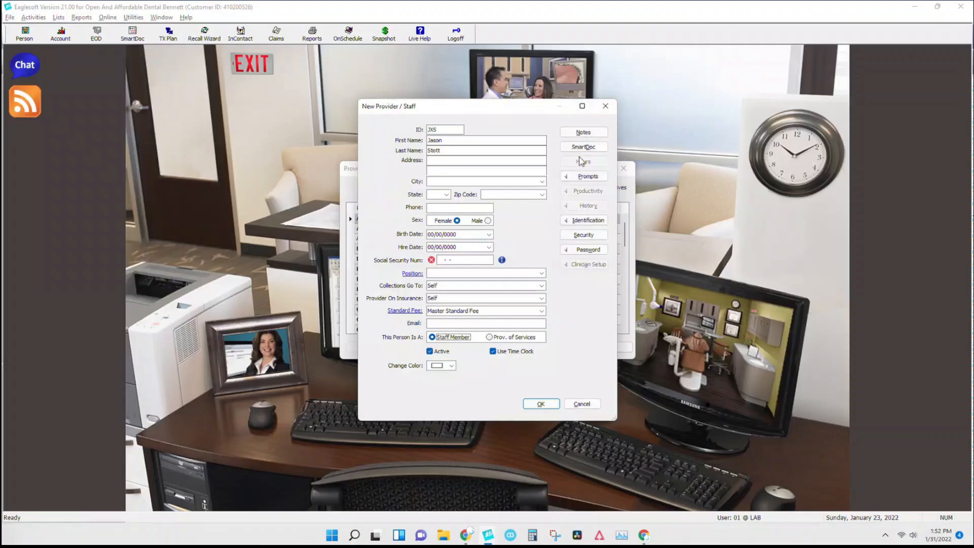
Step: Review the new provider's identification details, including the license and bank account number fields, and close them without edits
click(577, 221)
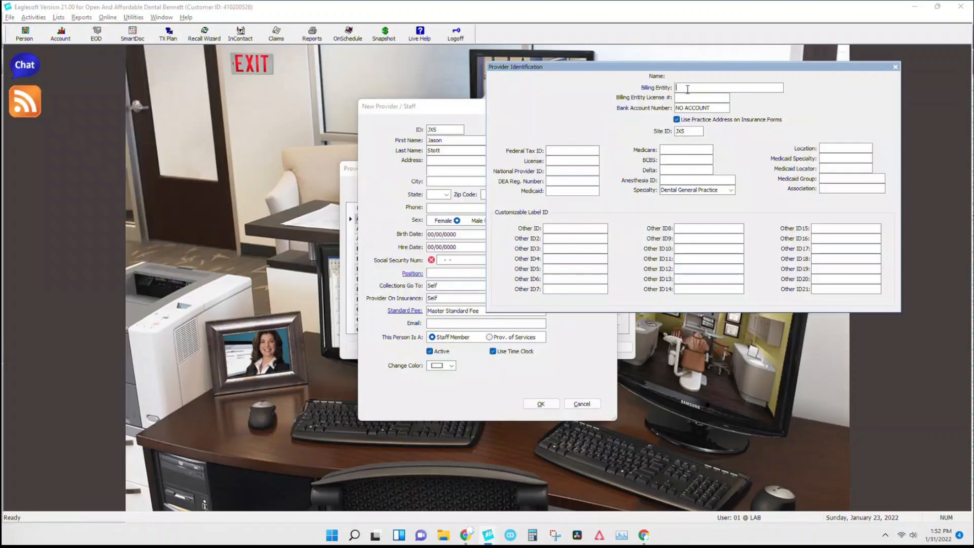
click(562, 162)
drag(711, 108, 669, 107)
click(717, 108)
drag(717, 108, 671, 113)
click(896, 67)
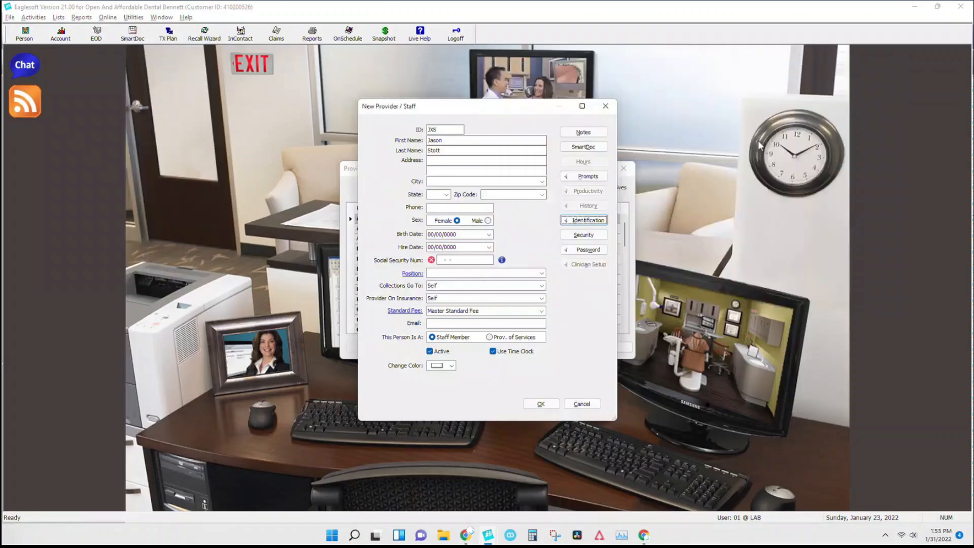
Step: Try to access the new provider's security settings without saving the profile, and discard the new record
click(584, 235)
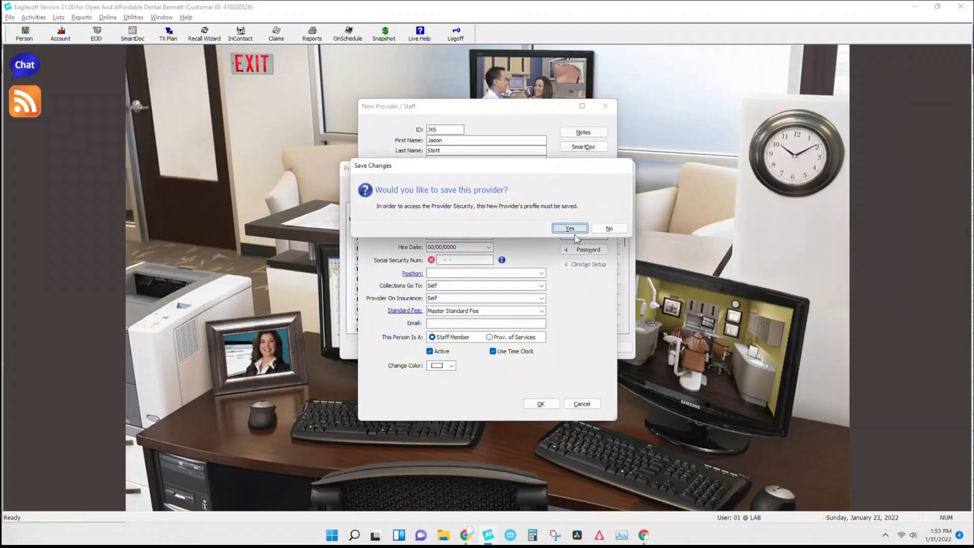
click(607, 230)
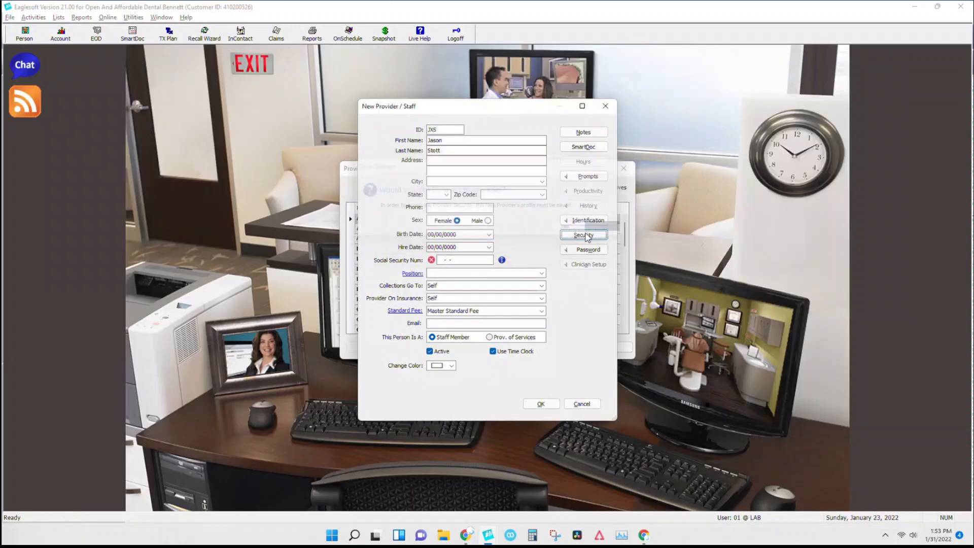
click(570, 236)
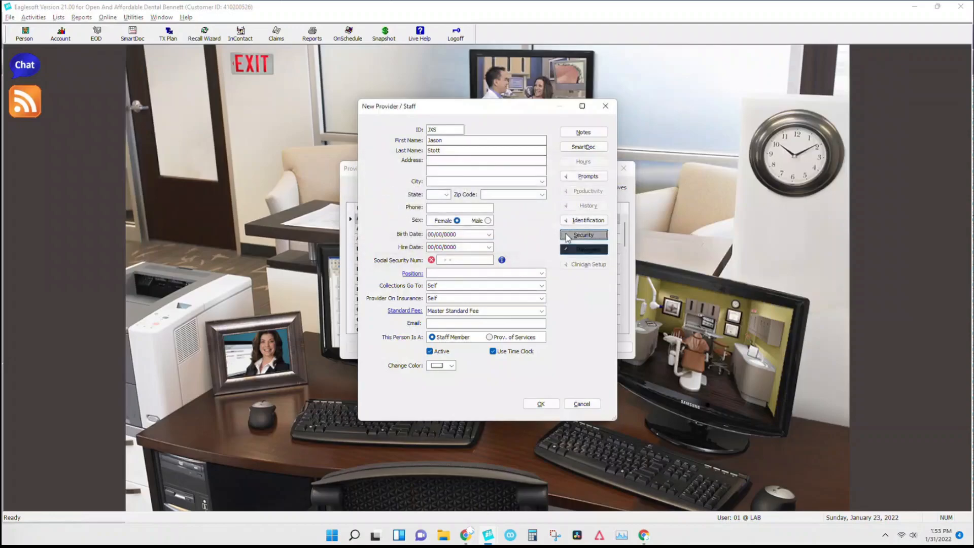
click(606, 106)
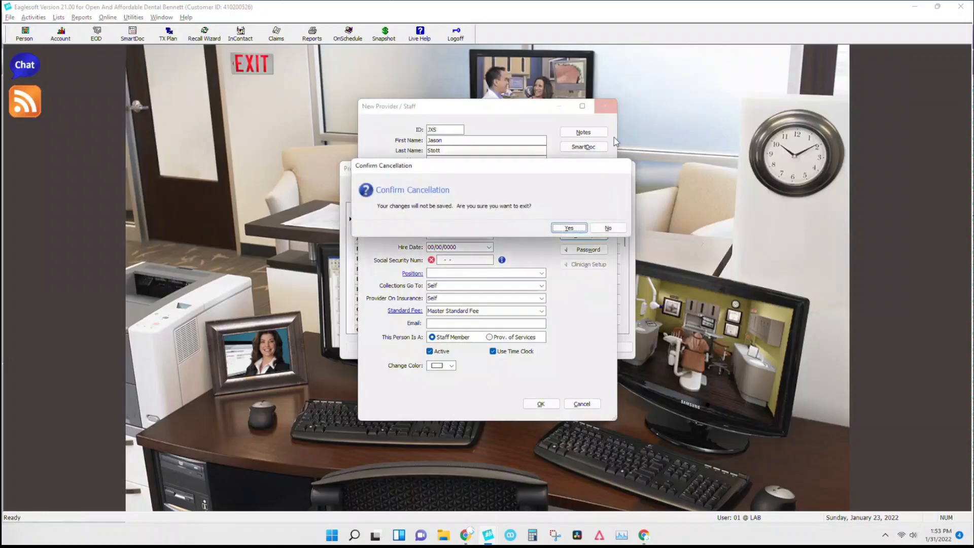
key(Return)
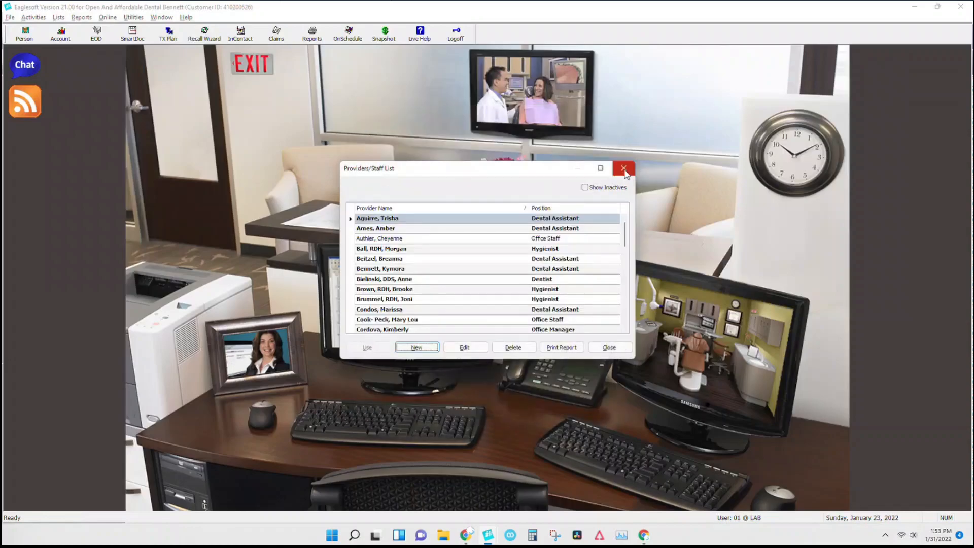
Step: Find the existing dentist with the same name in the Providers/Staff list and open that record for editing
scroll(482, 256, down, 2)
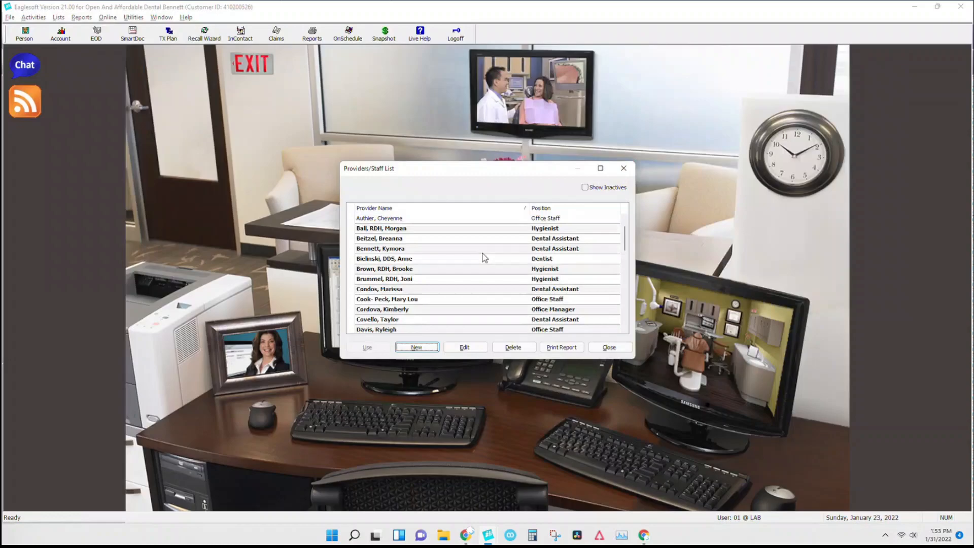
scroll(482, 256, down, 4)
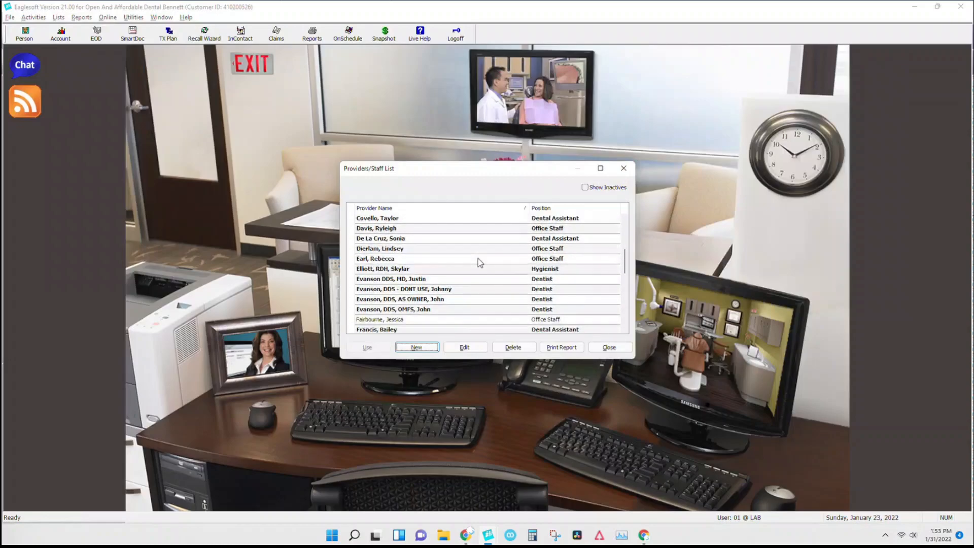
scroll(480, 262, down, 7)
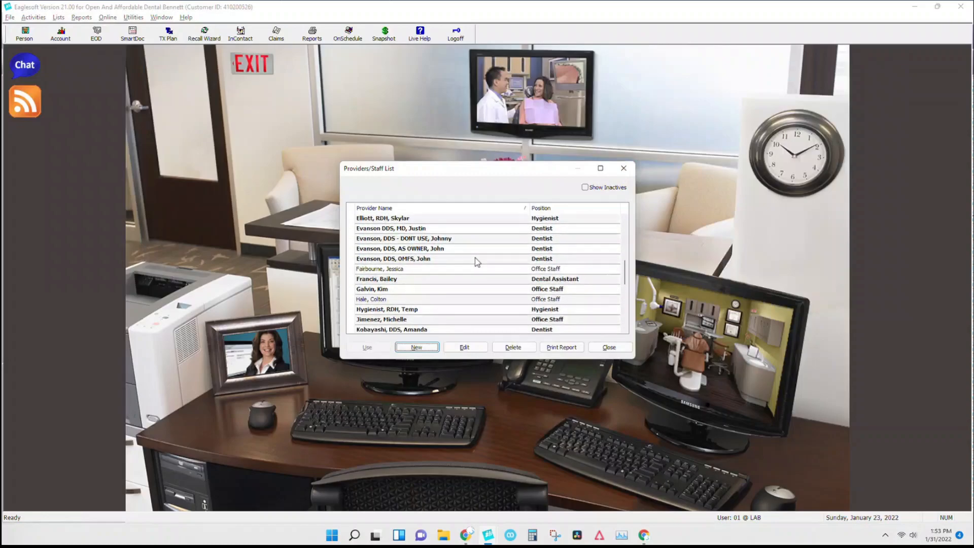
scroll(477, 262, down, 3)
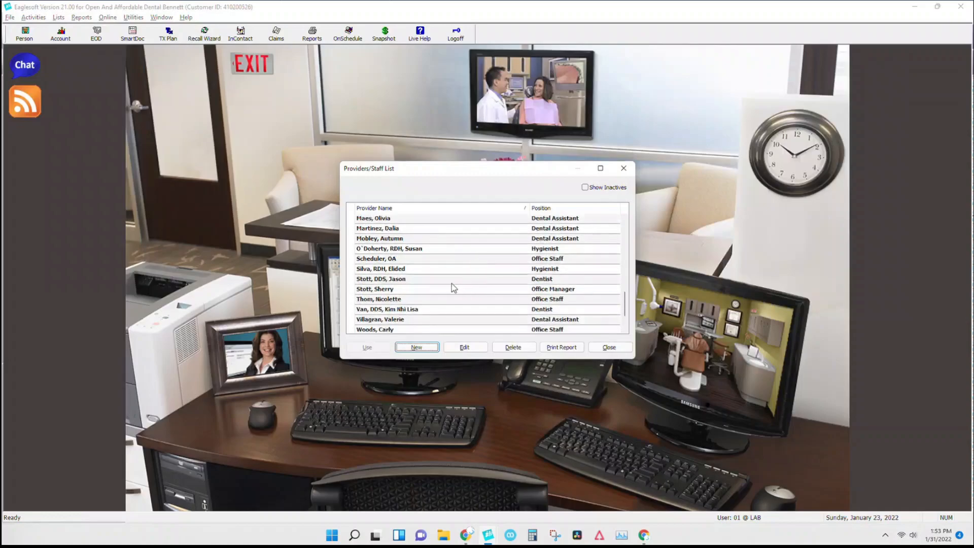
click(386, 279)
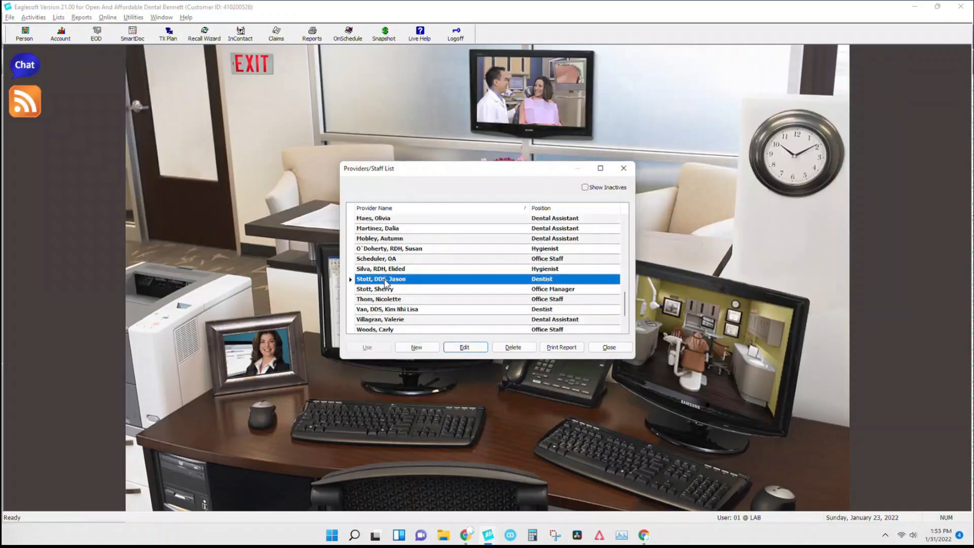
double_click(386, 281)
Step: Review the available security profiles in the dentist's provider security settings and cancel without changes
click(573, 235)
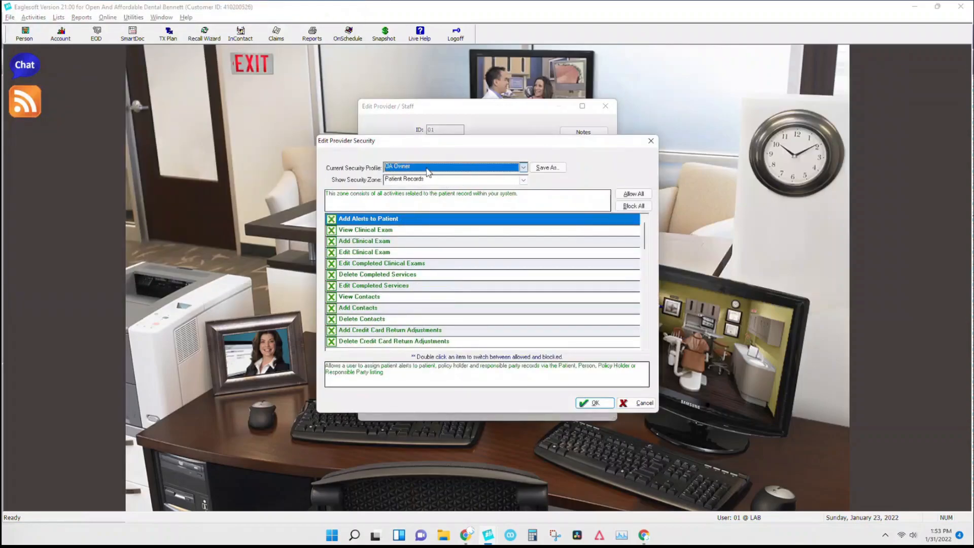
click(425, 170)
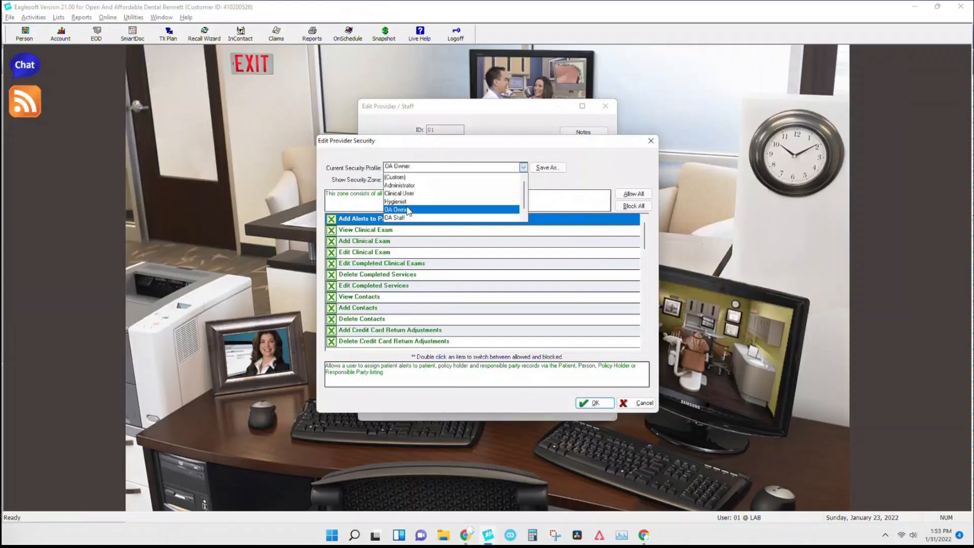
scroll(407, 211, down, 1)
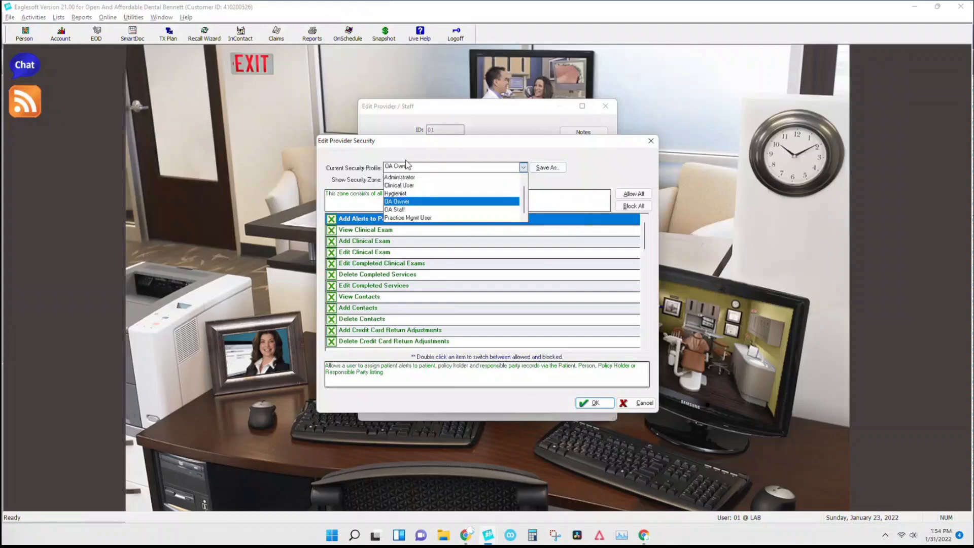
key(Escape)
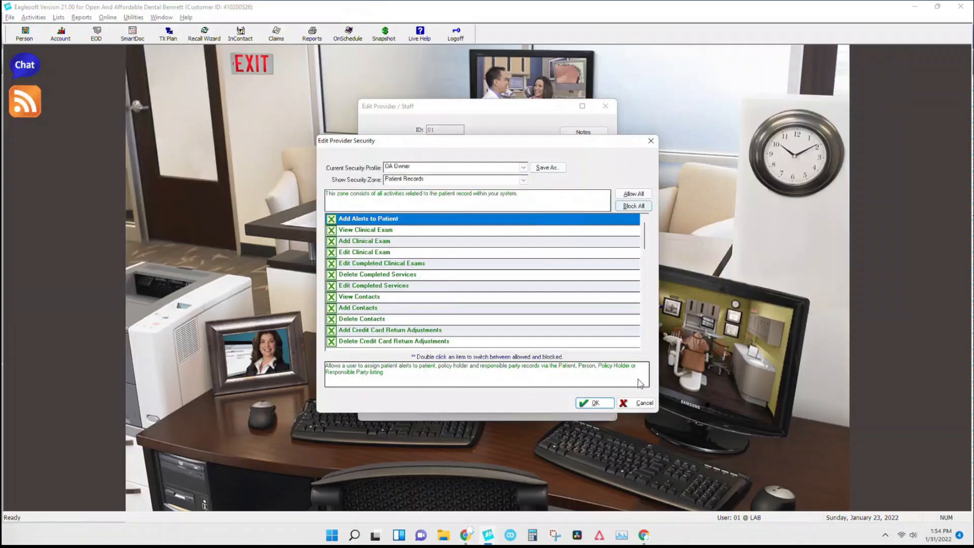
click(644, 403)
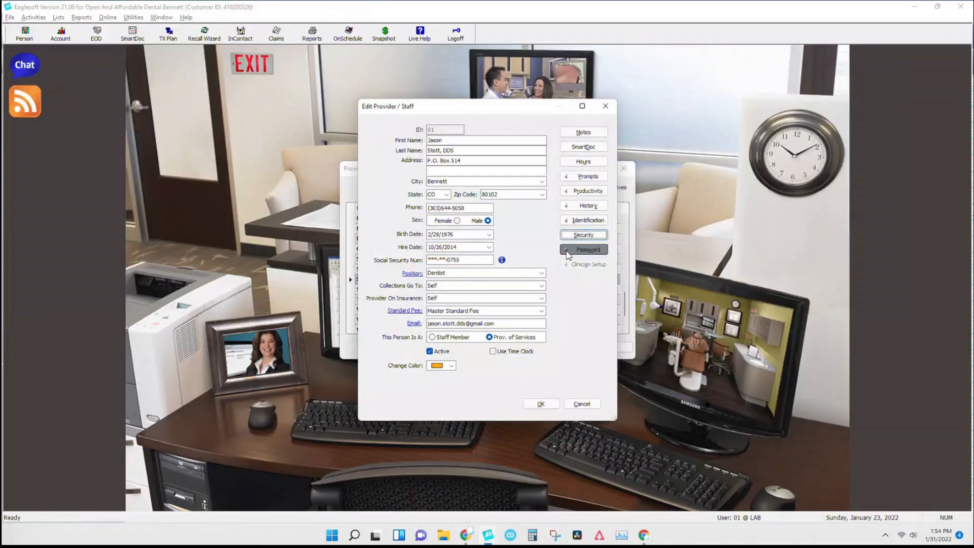
Step: Review the dentist's password and security question fields, and leave the provider record and staff list without saving
click(566, 252)
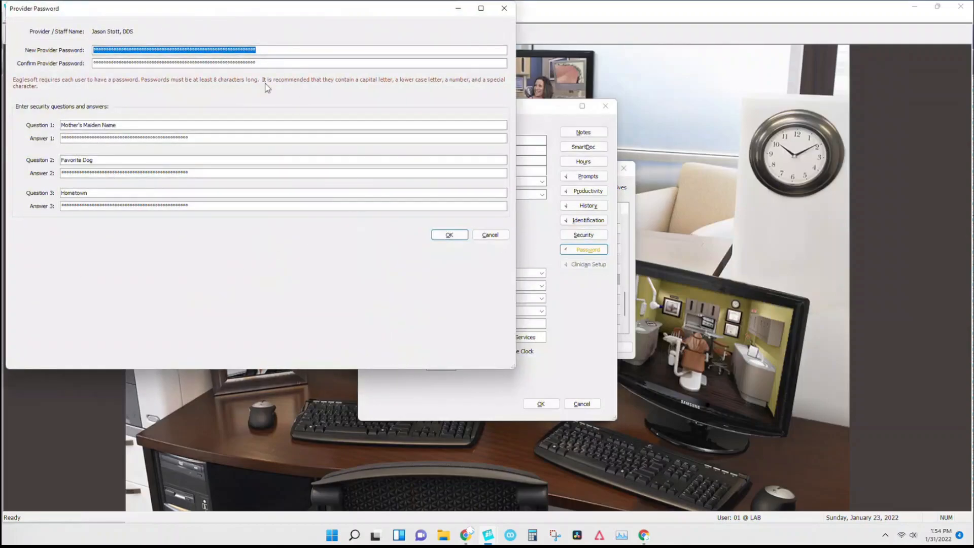
click(72, 127)
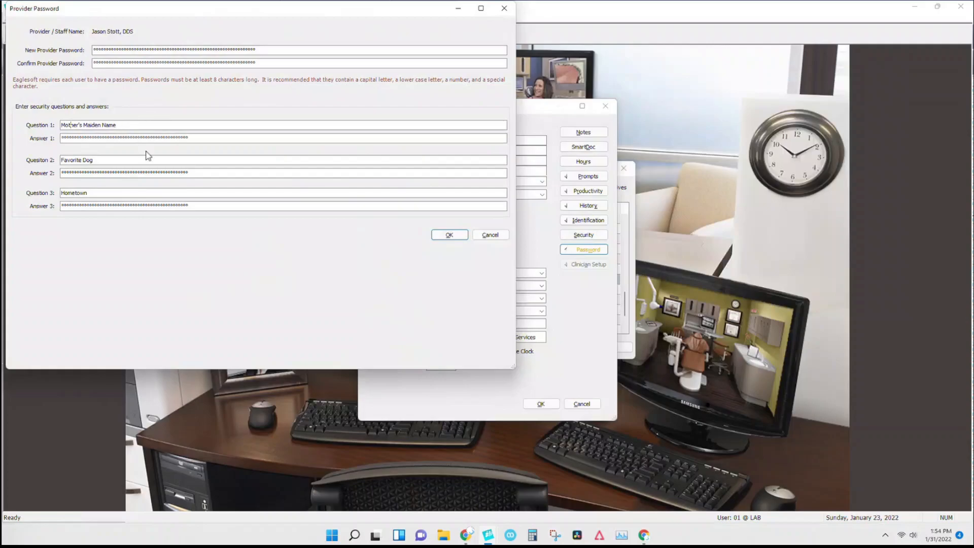
click(491, 235)
click(585, 408)
click(624, 169)
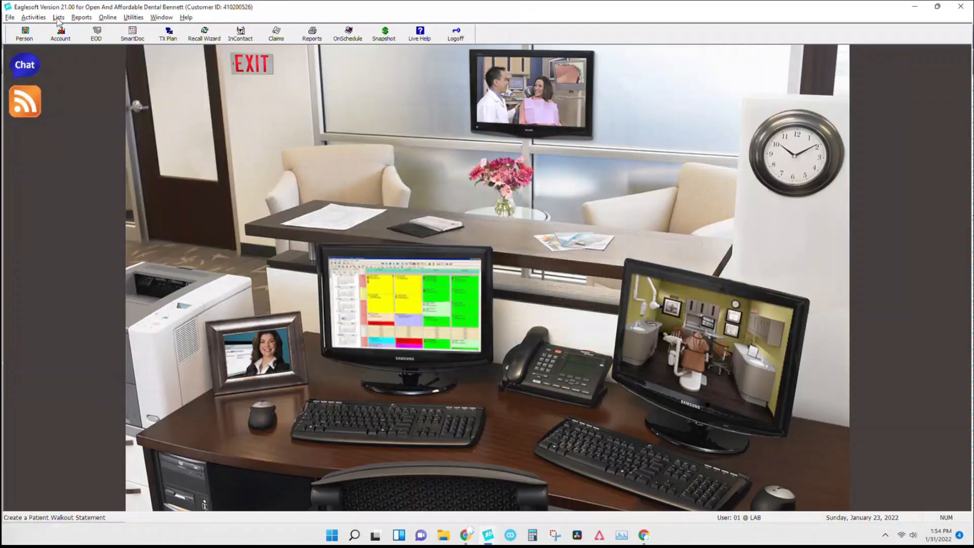
Step: Open the OA Staff profile from the Security Profiles list to view its access settings
click(59, 18)
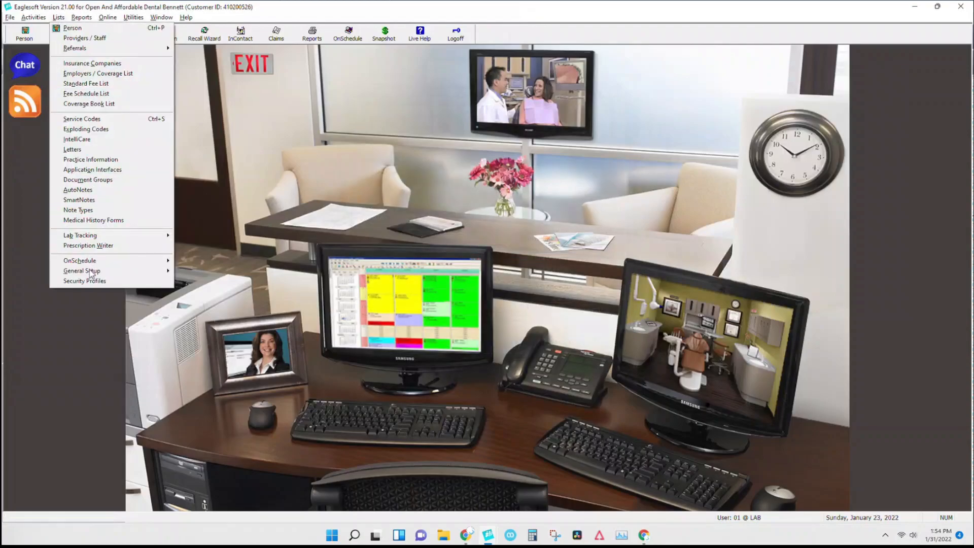
mouse_move(92, 273)
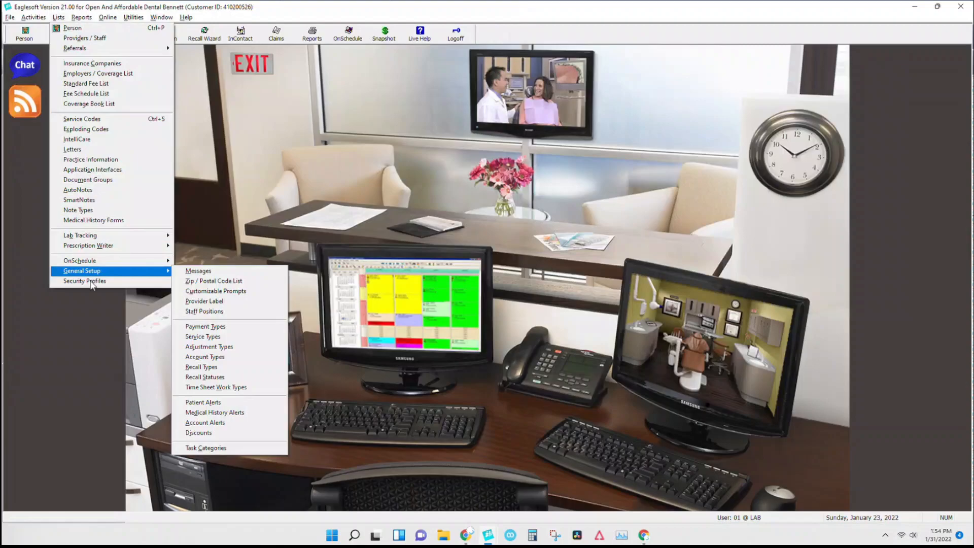
click(91, 282)
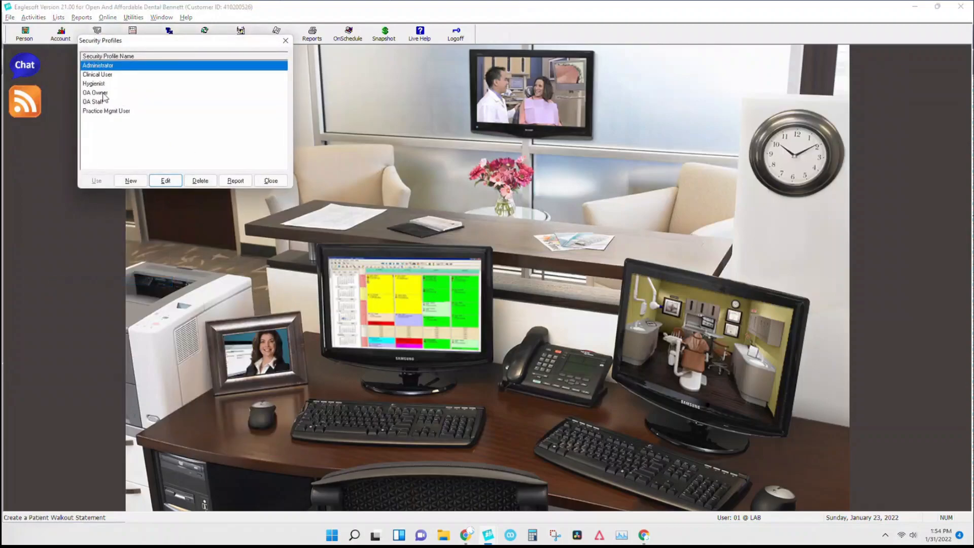
double_click(94, 102)
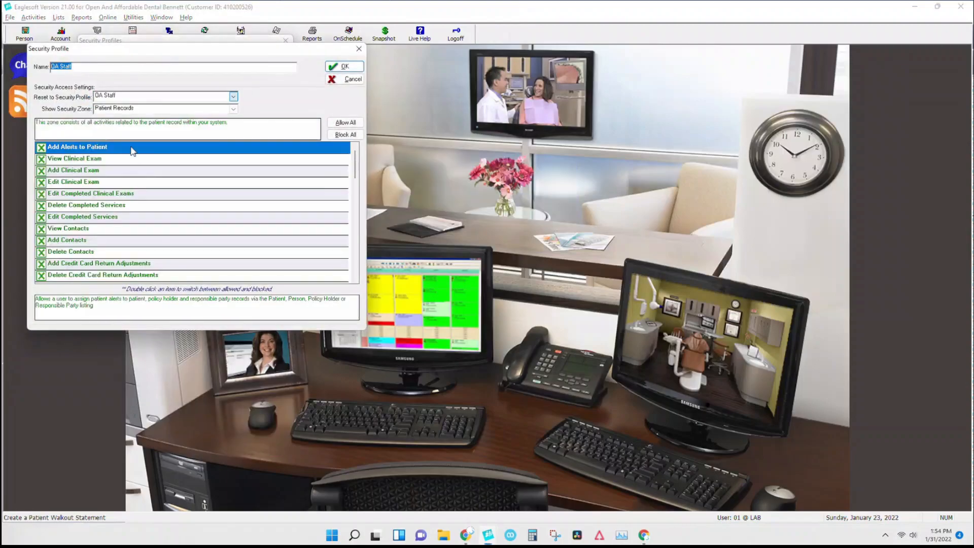
Step: Cancel the OA Staff security profile without changes and close the Security Profiles list
click(345, 79)
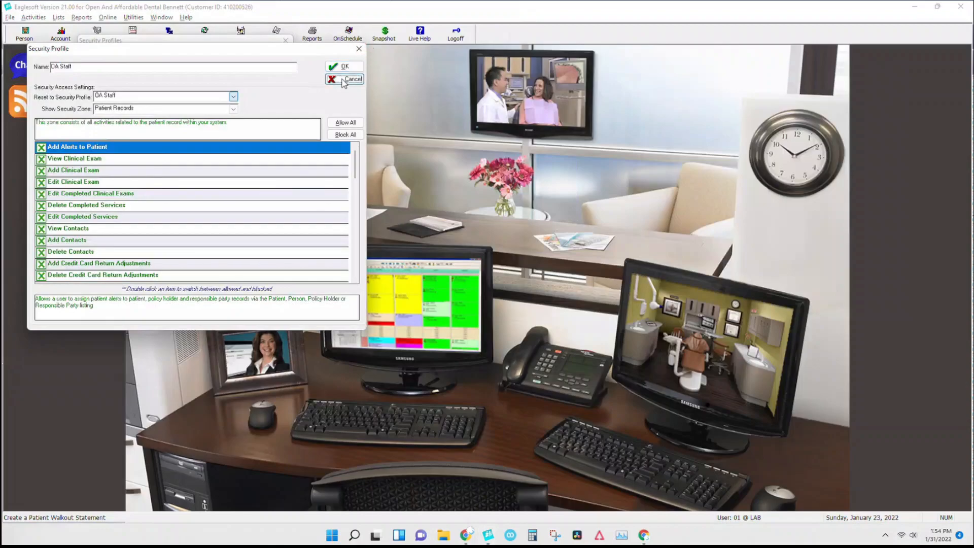
click(285, 42)
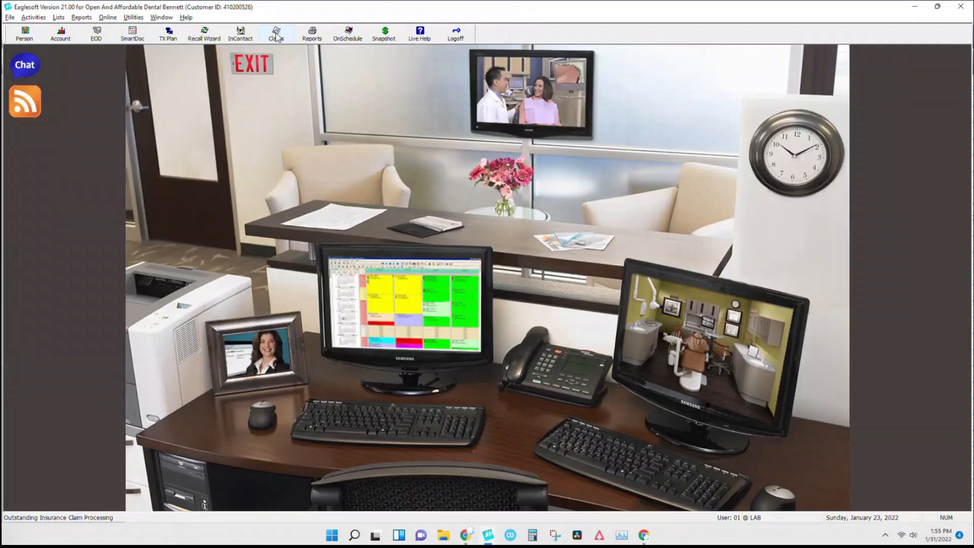
Step: Review the reports saved under My Favorites in the Report Listing and close it without processing any
click(82, 18)
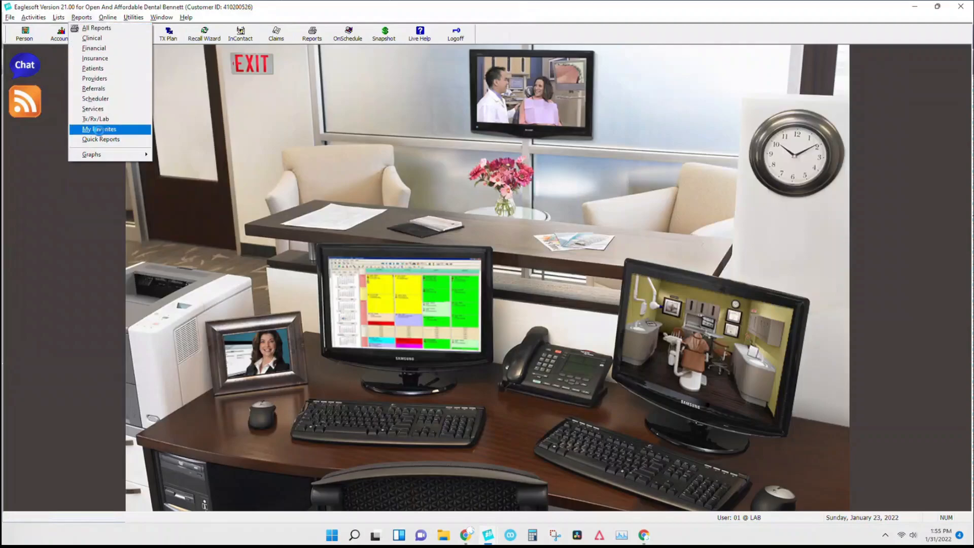
click(98, 130)
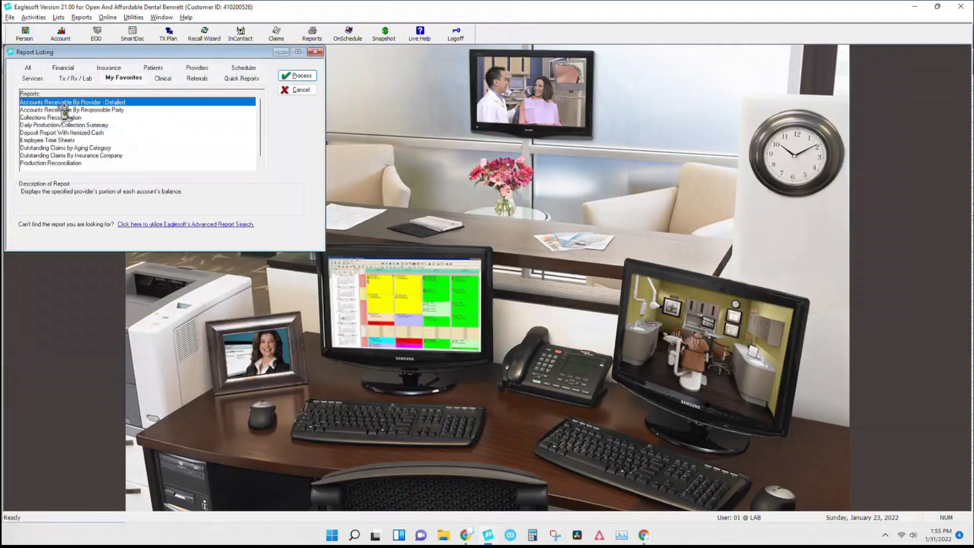
scroll(63, 110, down, 1)
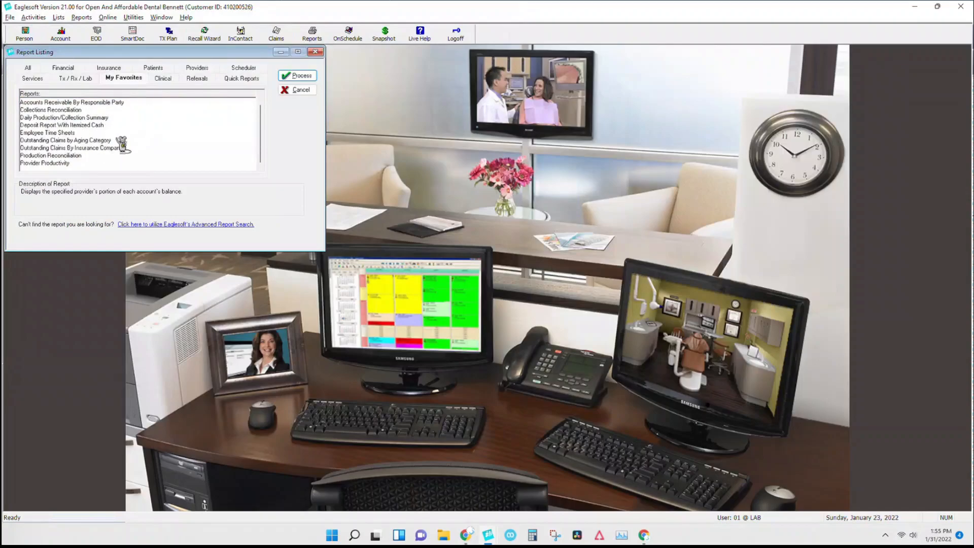
scroll(122, 144, up, 1)
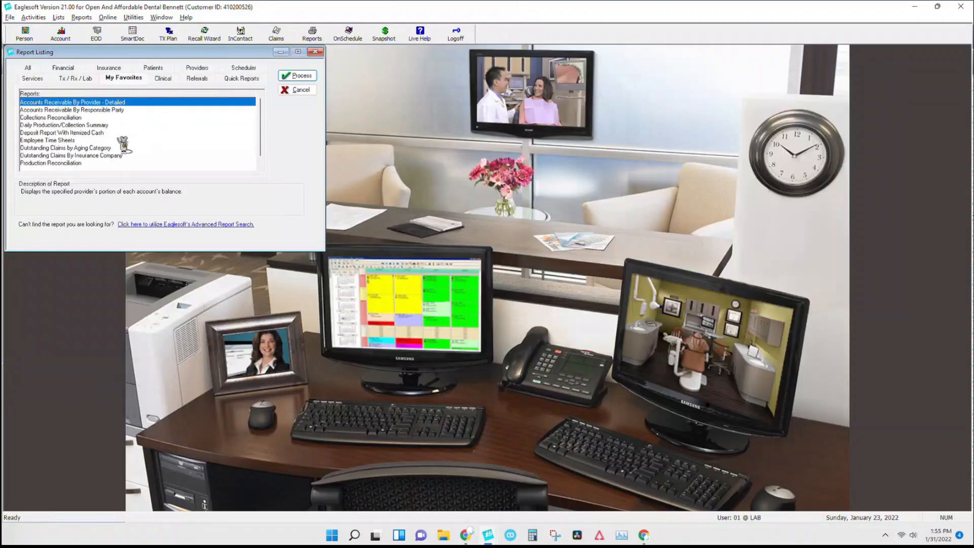
click(315, 52)
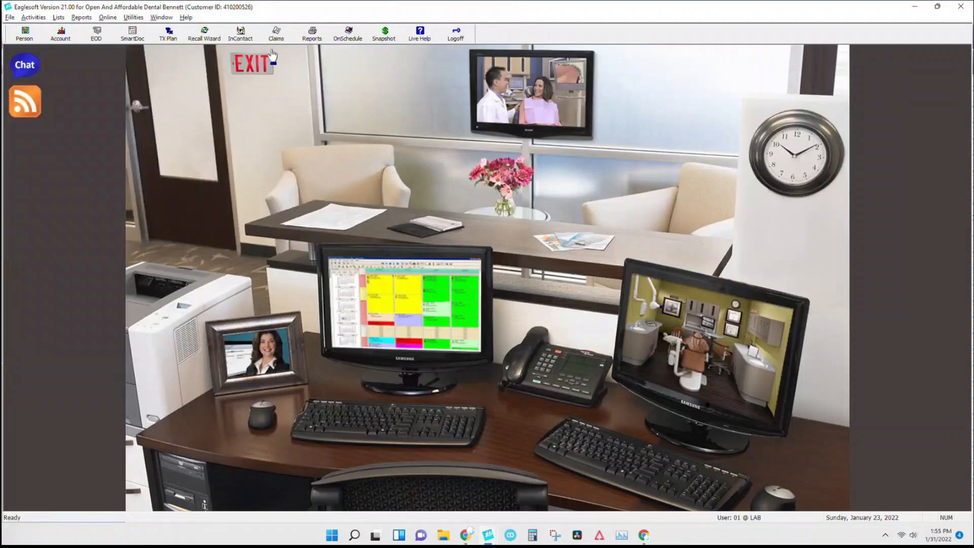
Step: Open the Preferences and review the General, X-ray, Spell Checking, Perio and OnSchedule settings
click(9, 18)
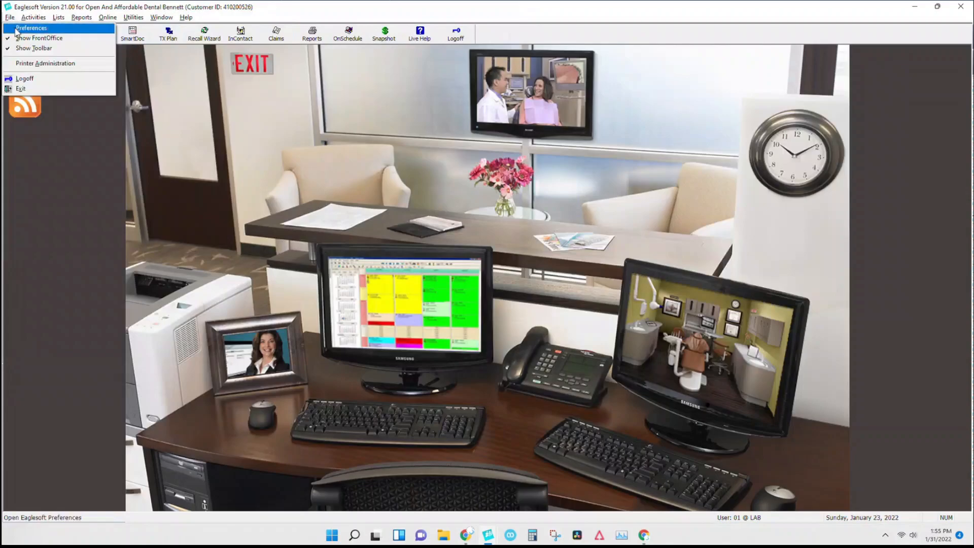
click(30, 28)
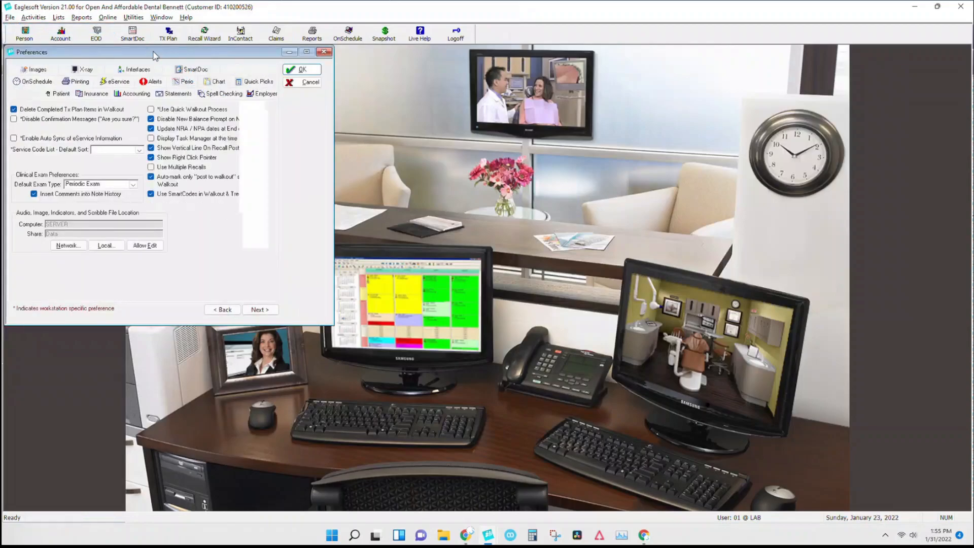
drag(155, 55, 466, 112)
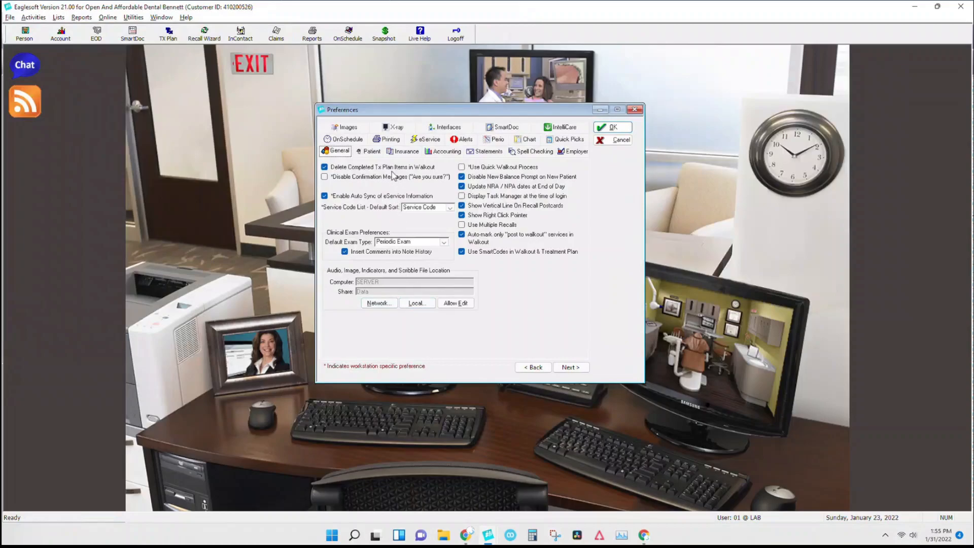
click(395, 128)
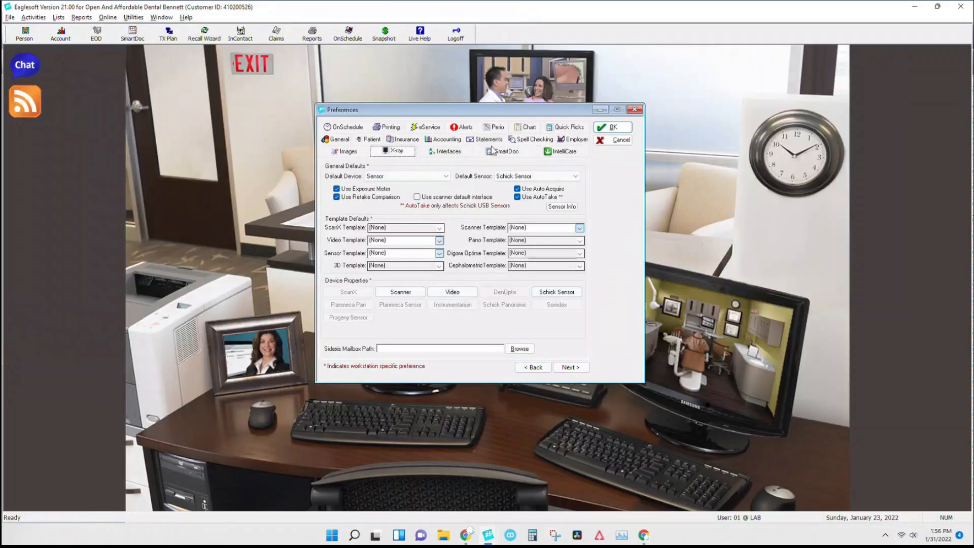
click(527, 141)
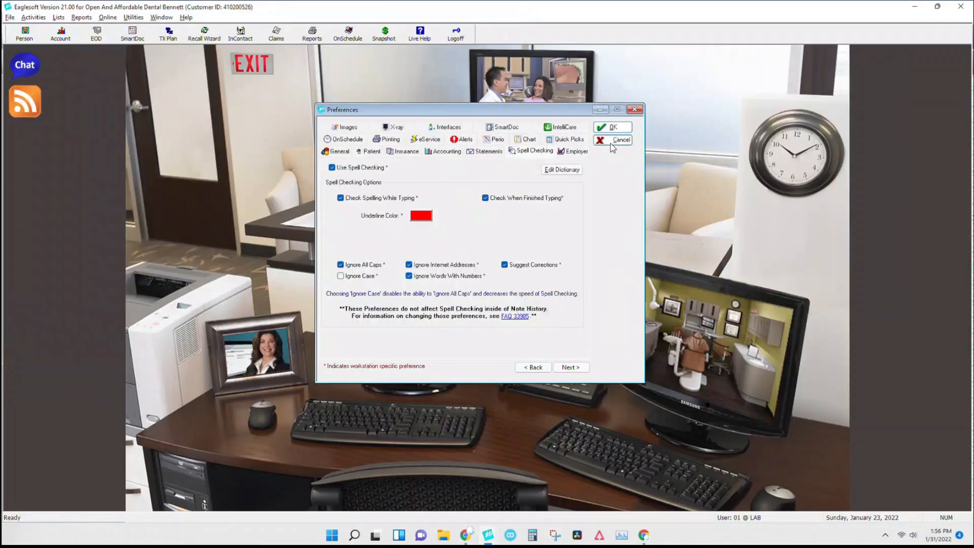
click(496, 141)
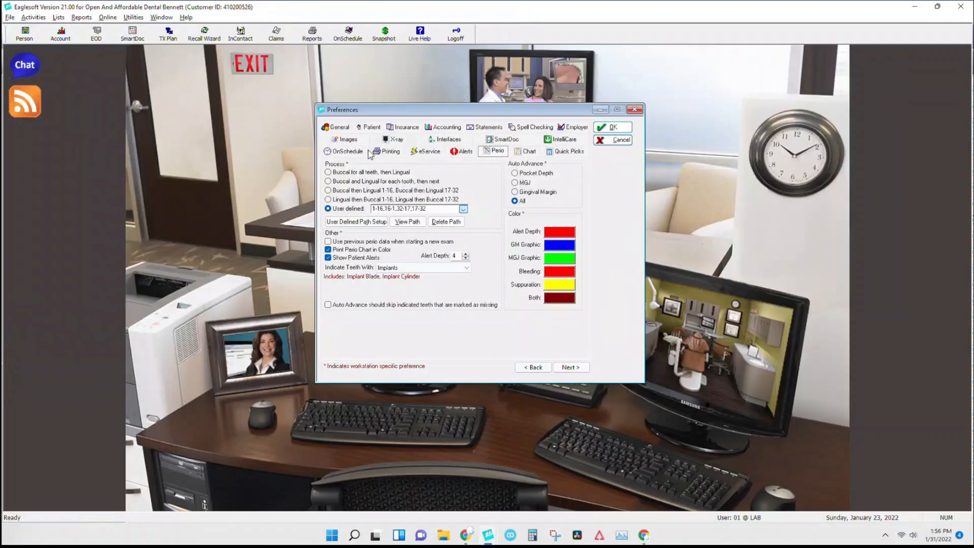
click(344, 153)
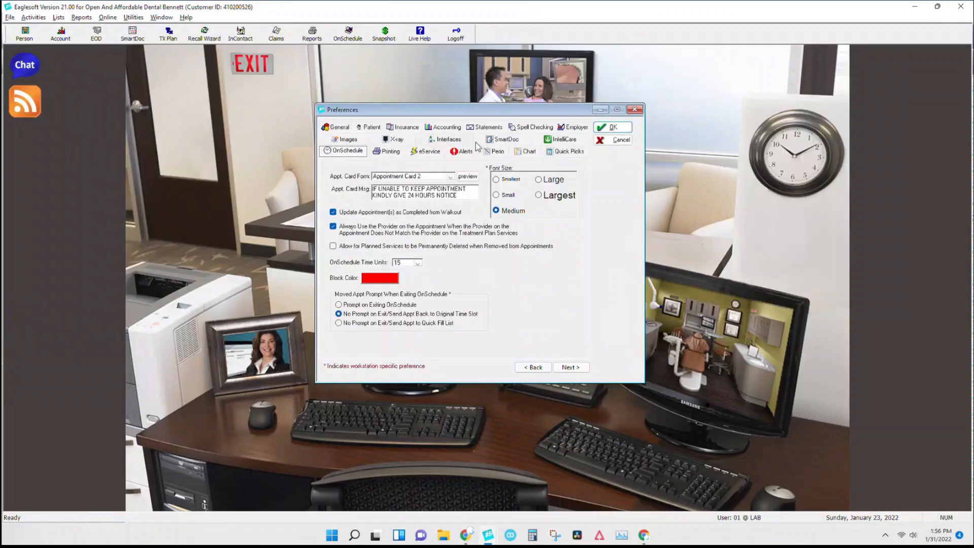
Step: In the Chart preferences, toggle Use Solid Fill and Use Colors on Ledger off and back on, and save the preferences
click(528, 153)
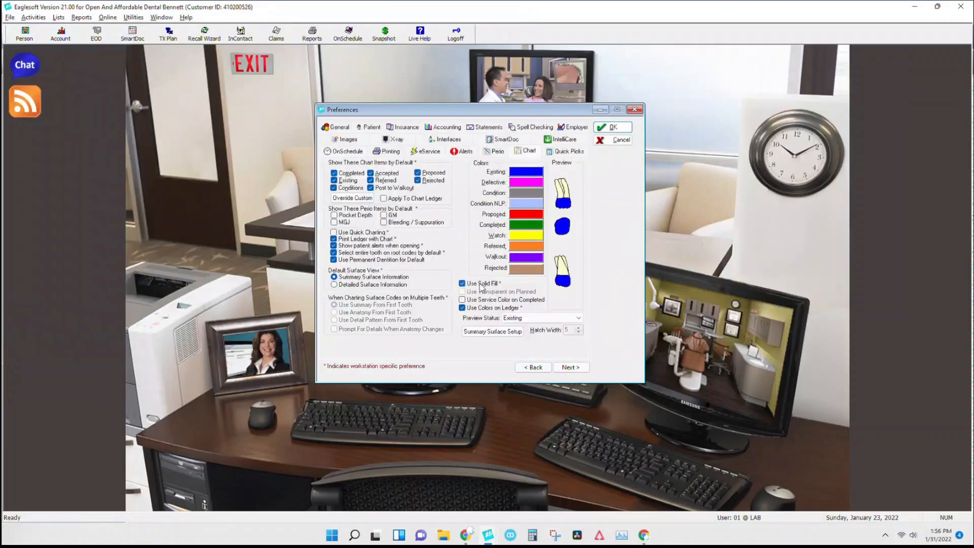
click(463, 285)
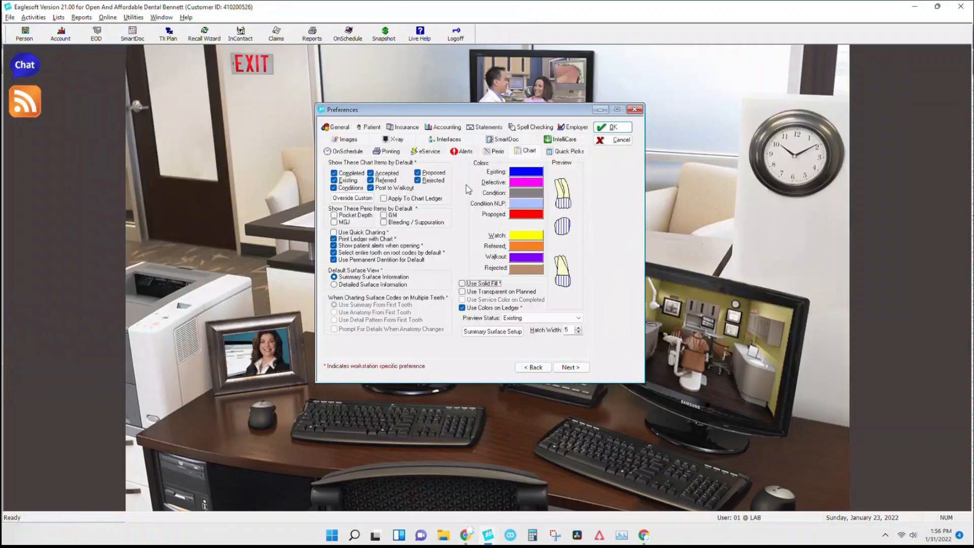
click(464, 286)
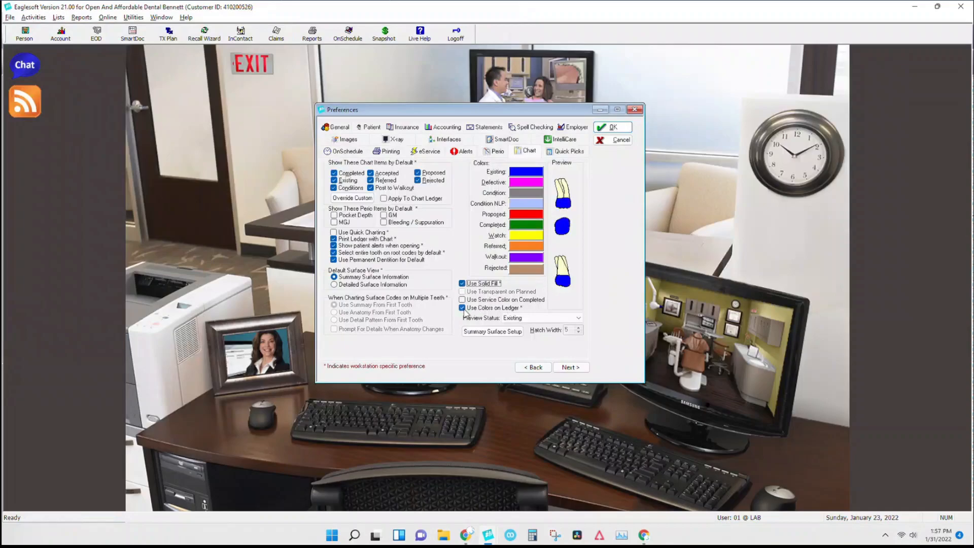
click(462, 308)
click(462, 308)
click(614, 128)
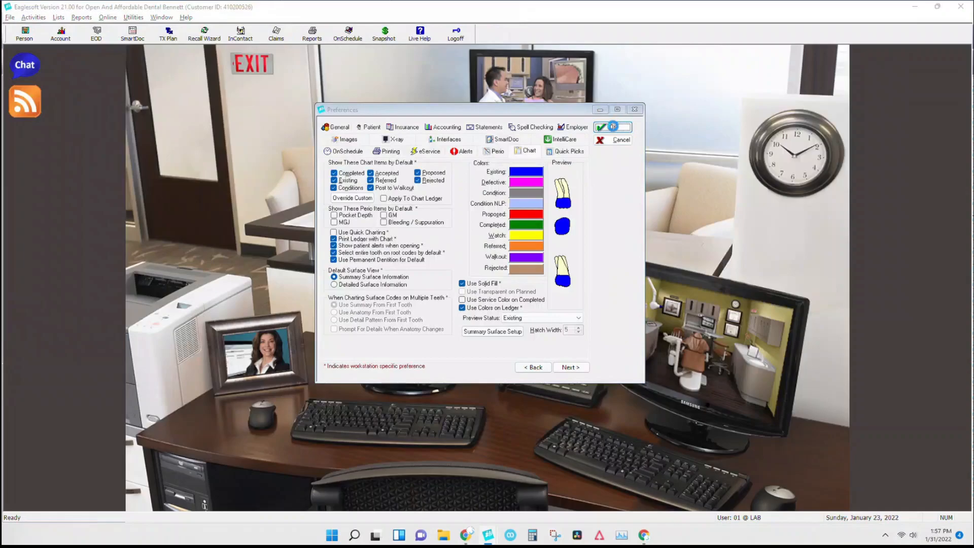
click(562, 293)
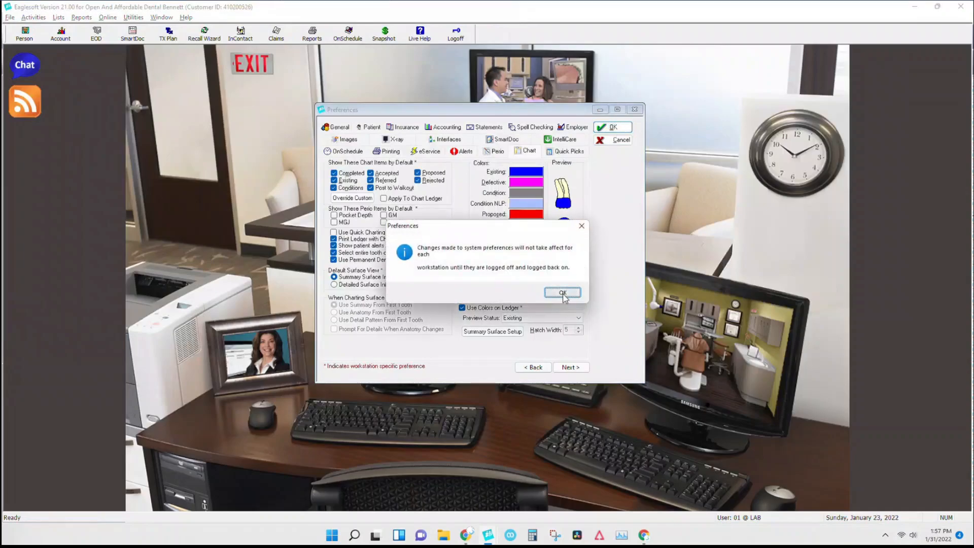
Step: Review the printer assigned to each document type in Printer Administration and cancel without changes
click(8, 18)
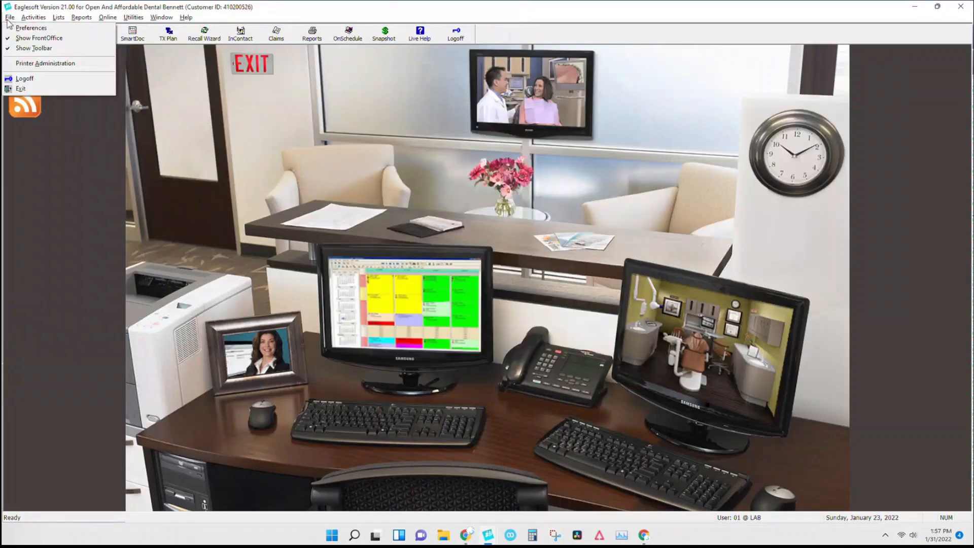
click(45, 63)
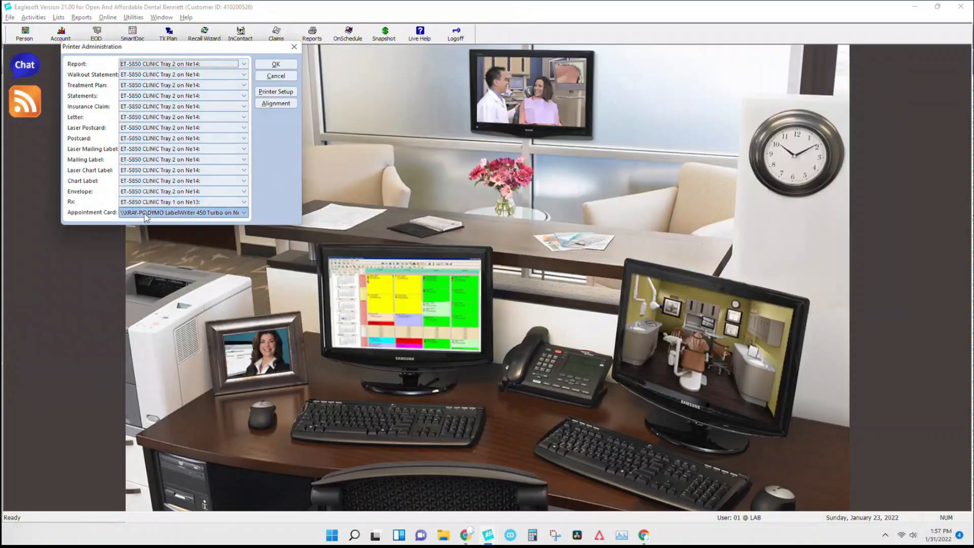
click(268, 78)
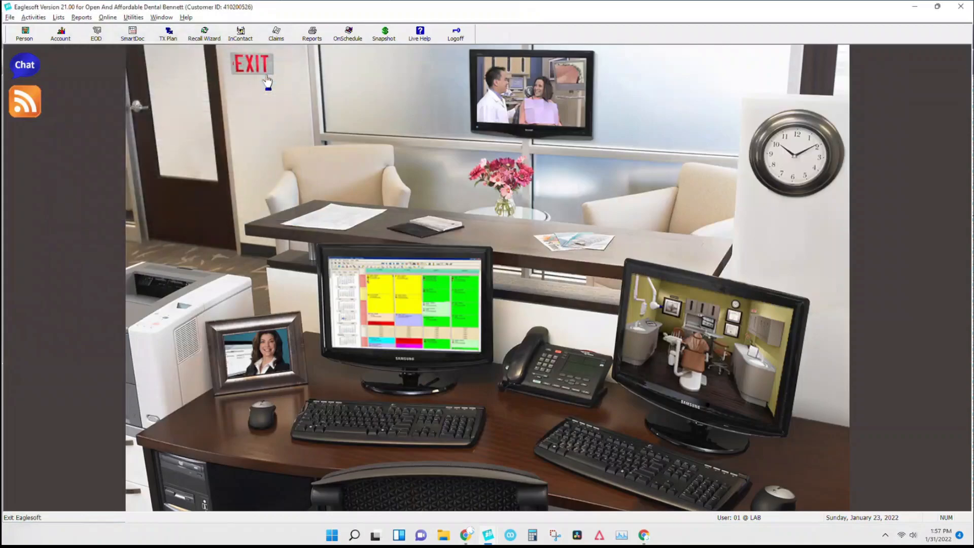
click(34, 18)
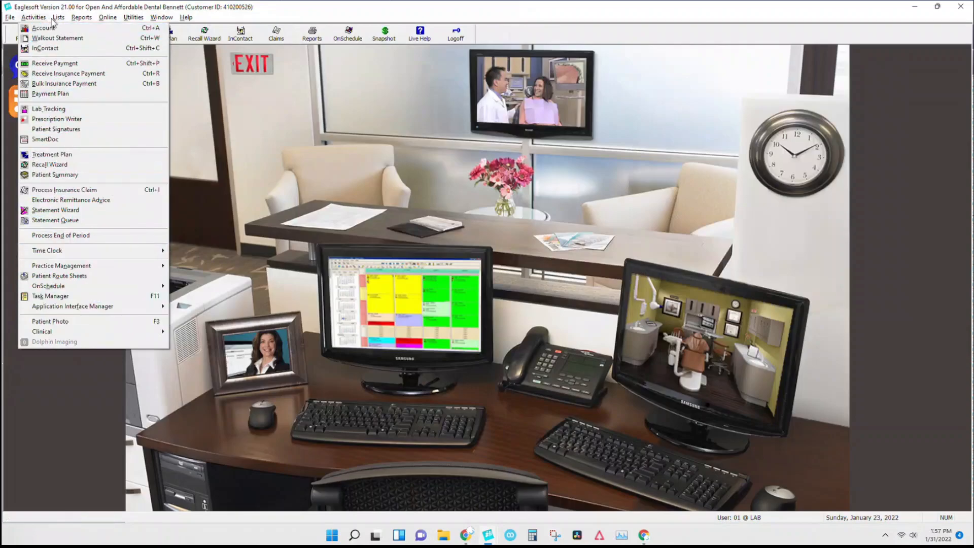
mouse_move(59, 17)
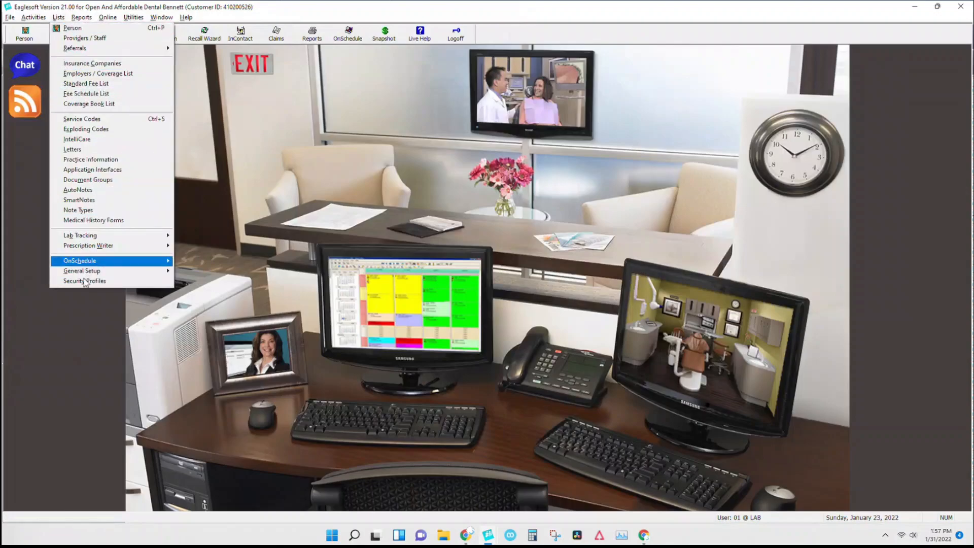
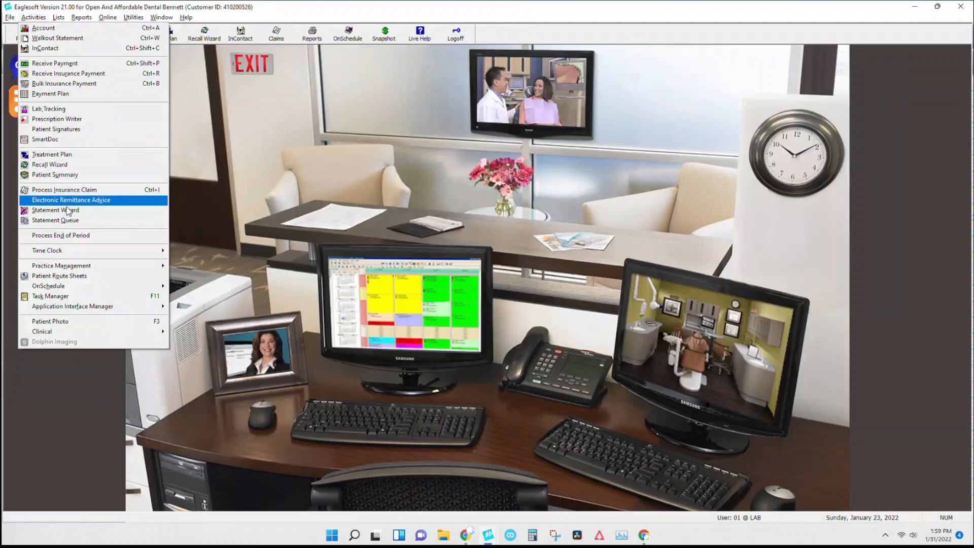
mouse_move(66, 256)
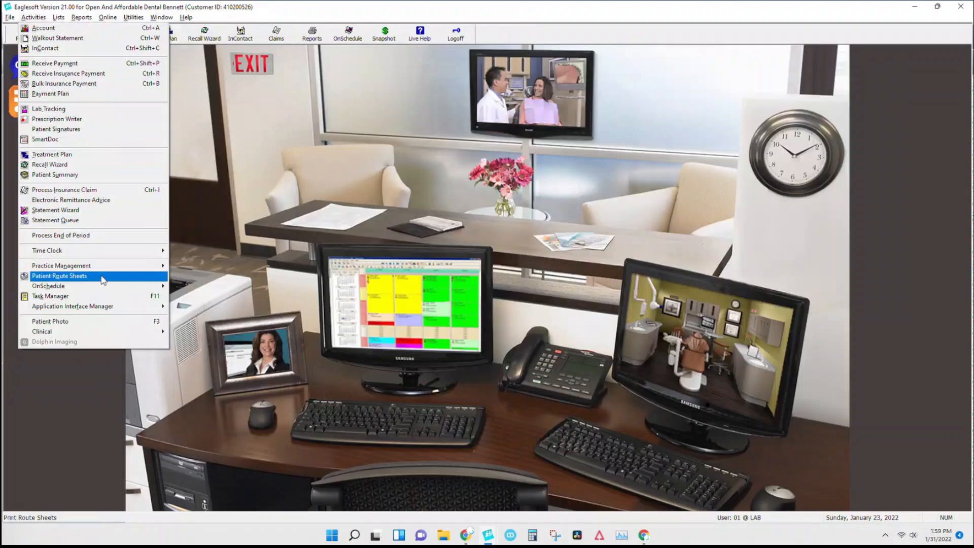
mouse_move(104, 259)
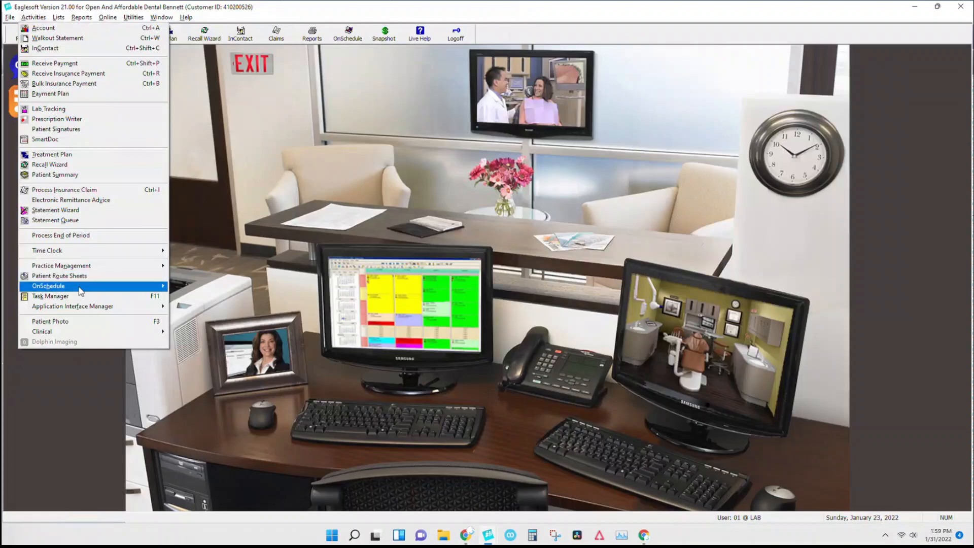
mouse_move(80, 290)
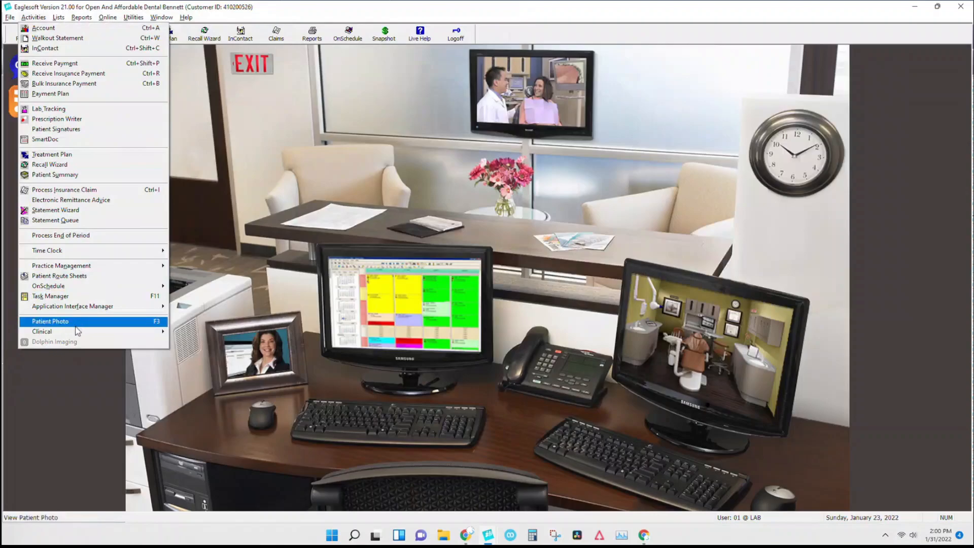
mouse_move(76, 337)
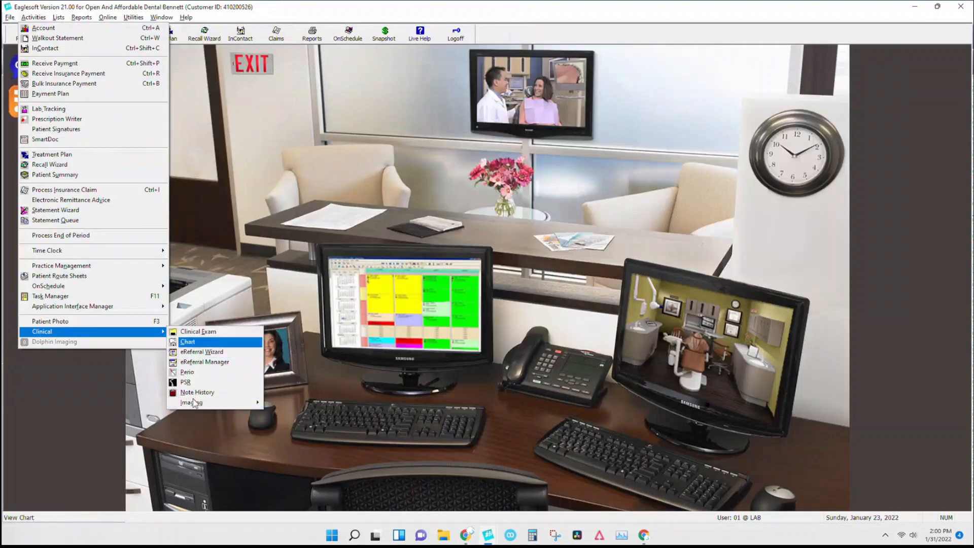
click(245, 130)
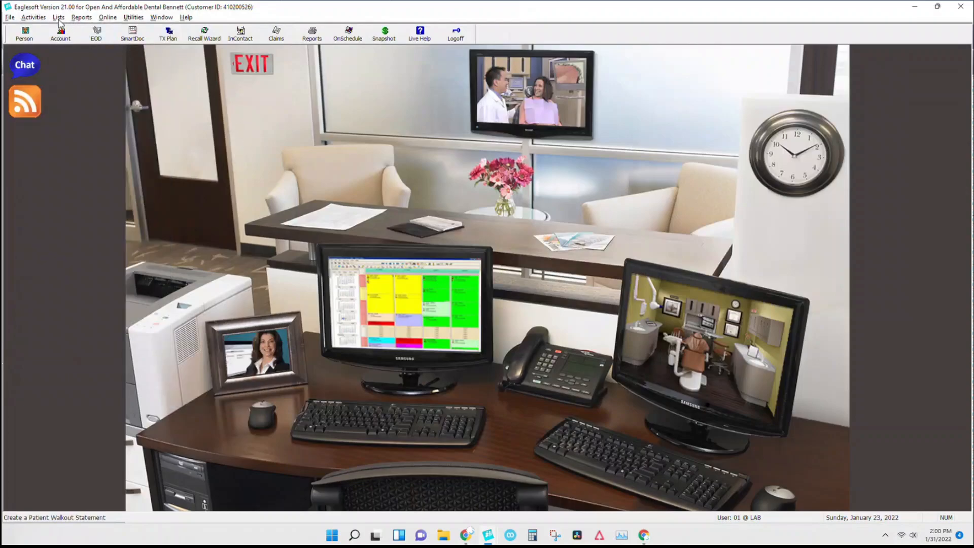
click(58, 17)
click(81, 42)
click(81, 18)
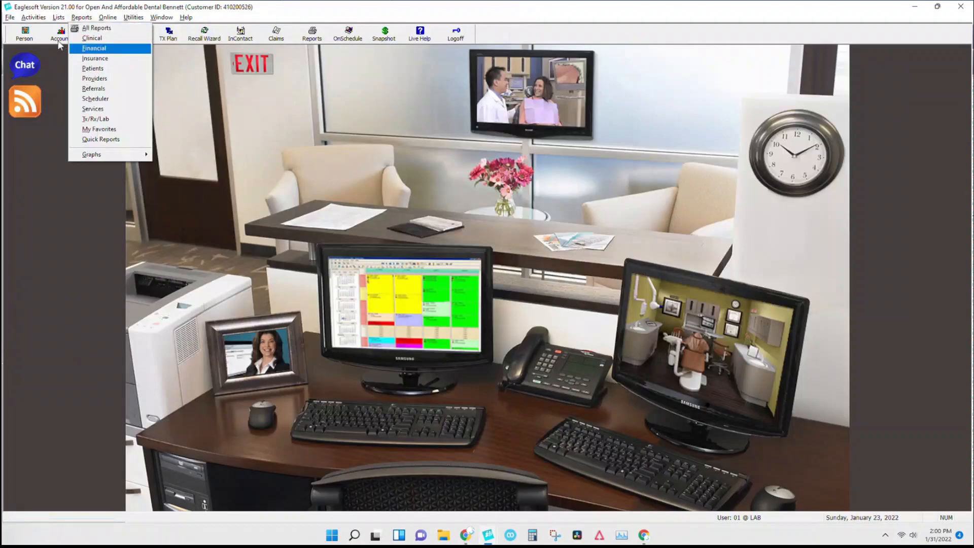
Step: Review the setup of service code D0270 (bitewings-single film) in the Service Code List and close both without changes
click(58, 17)
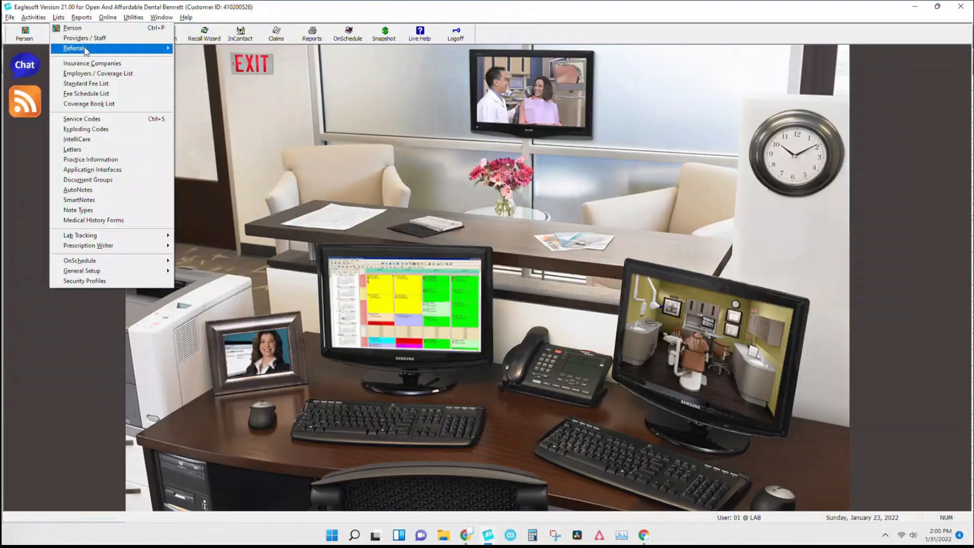
mouse_move(86, 50)
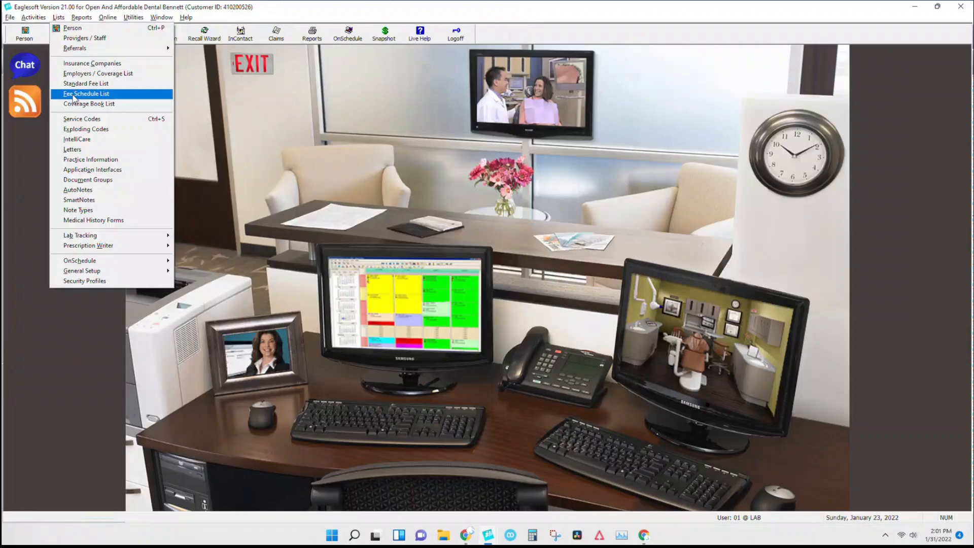
click(84, 120)
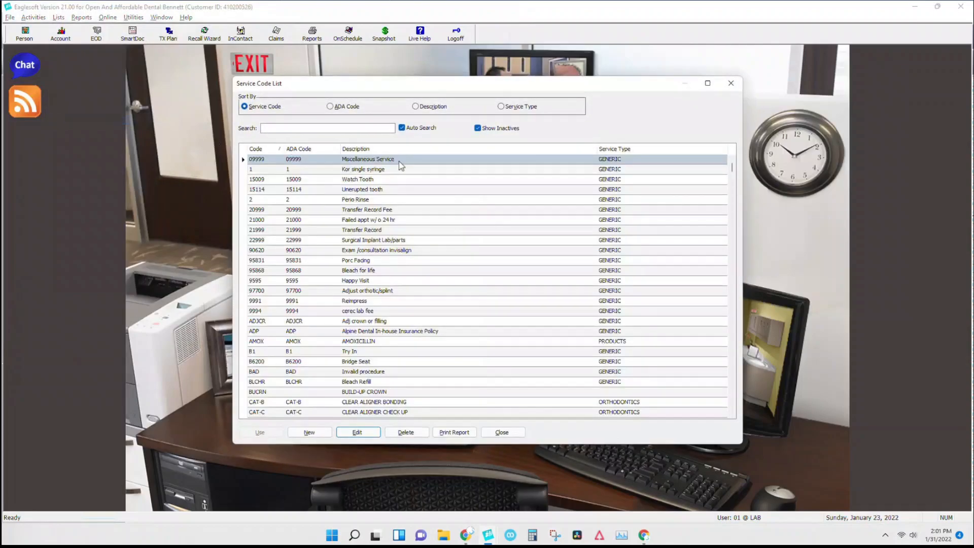
scroll(392, 340, down, 7)
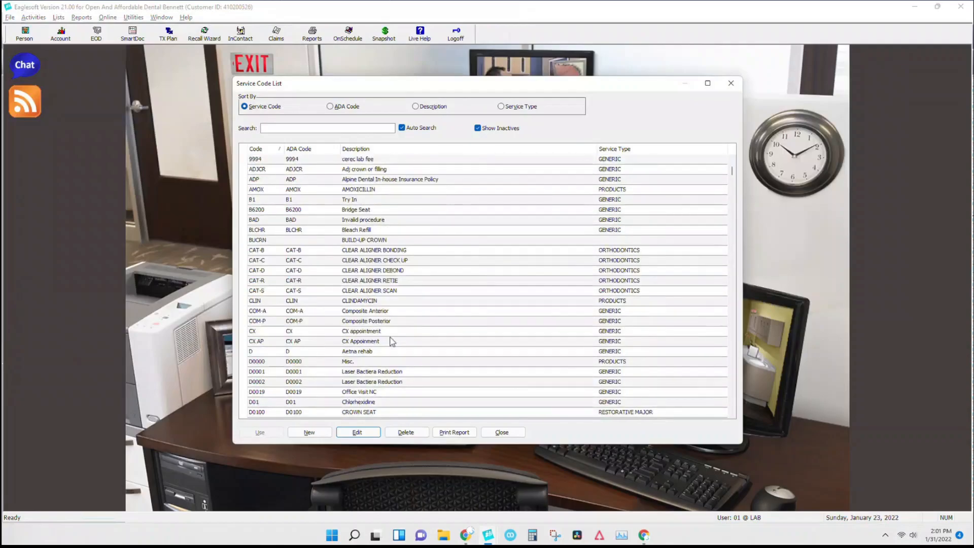
scroll(391, 340, down, 10)
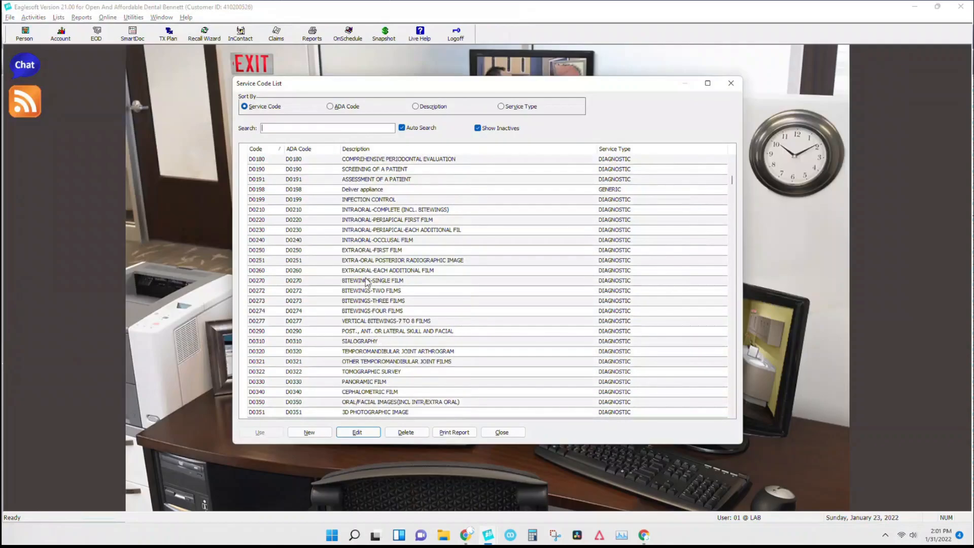
double_click(363, 282)
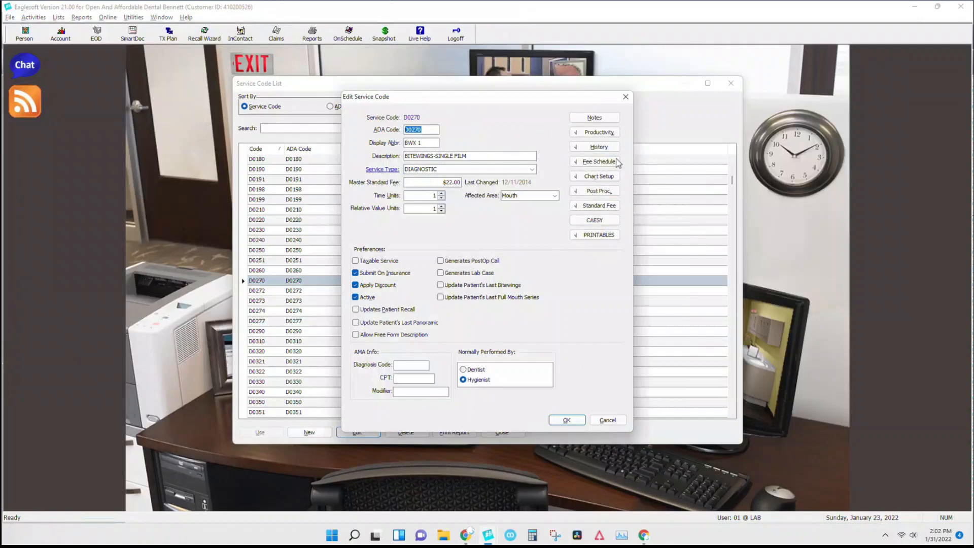
click(625, 98)
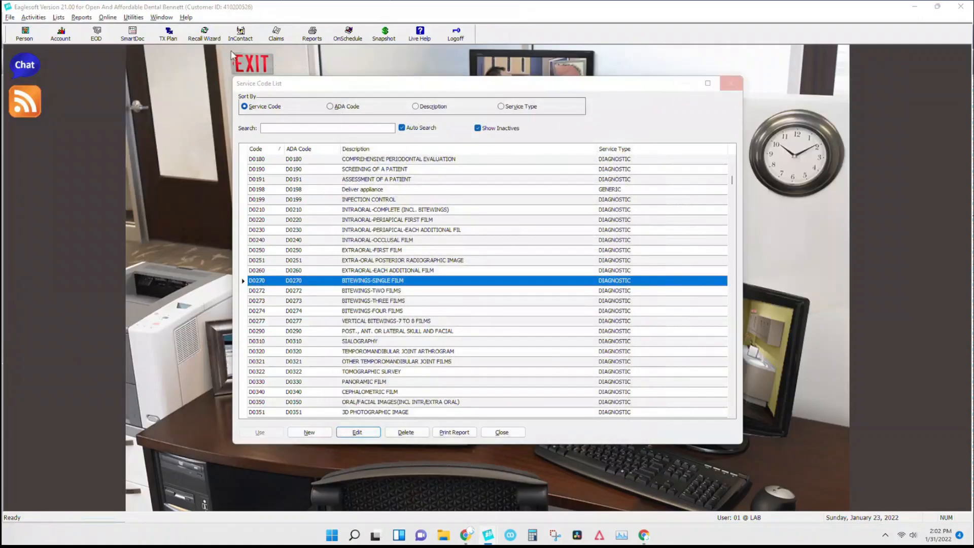
click(731, 86)
Step: Review the services grouped under exploding codes NPLE and NPCP, cancel without changes and close the Exploding Code List
click(60, 17)
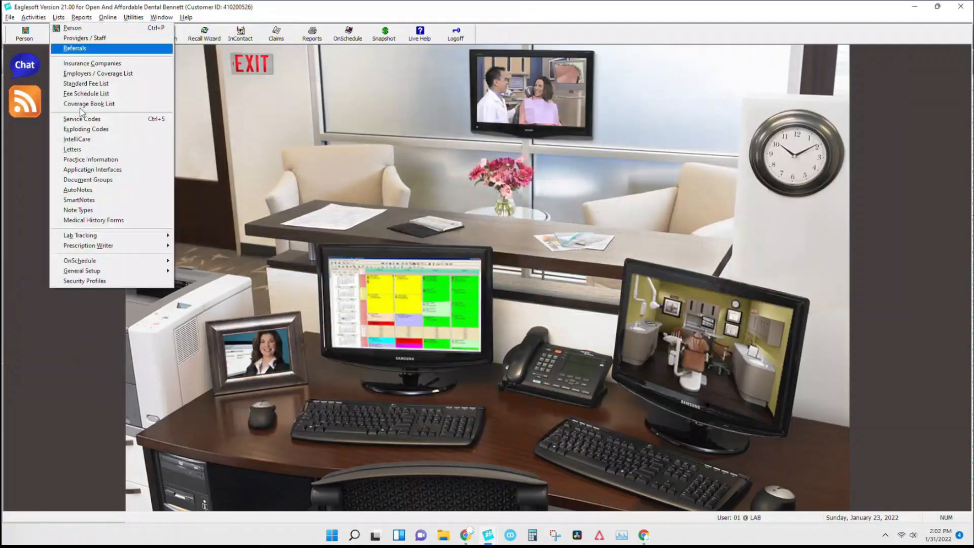
click(73, 133)
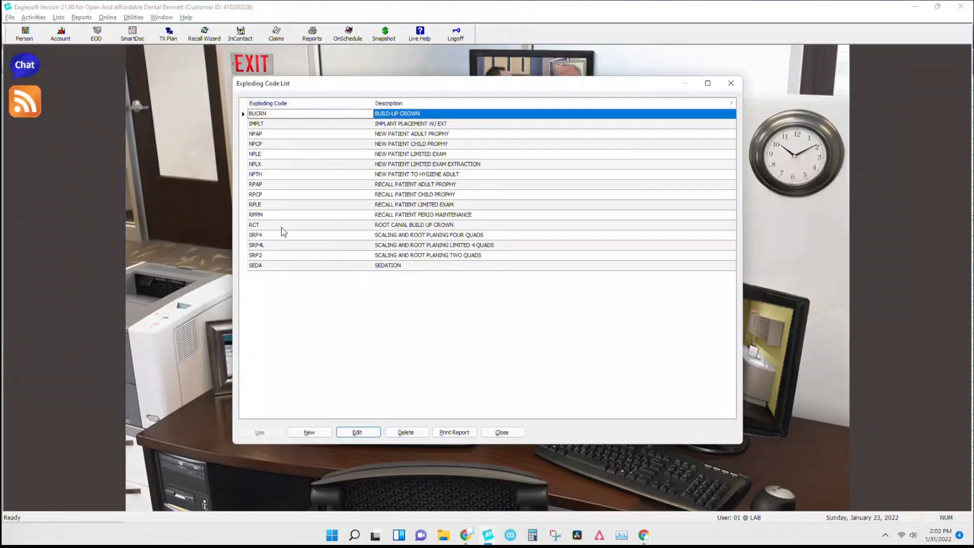
double_click(279, 155)
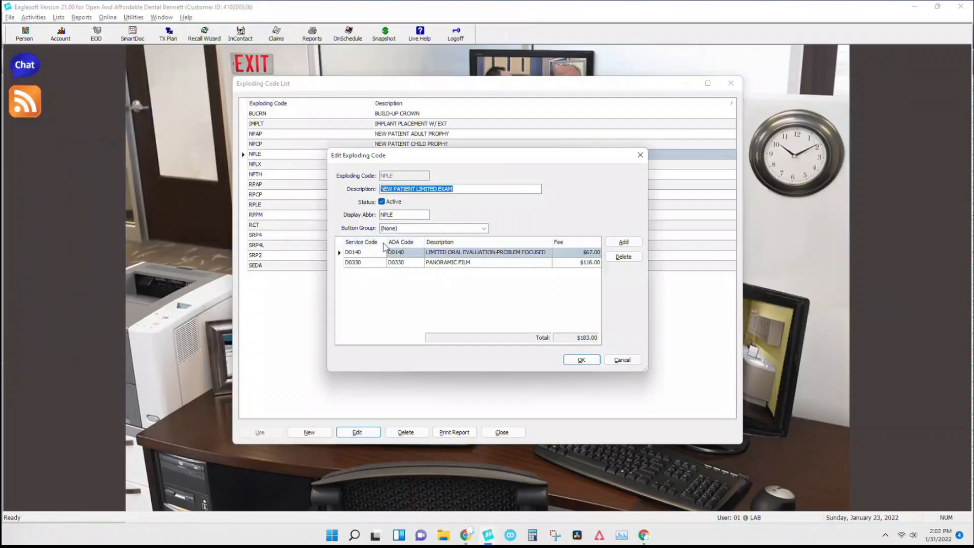
click(619, 359)
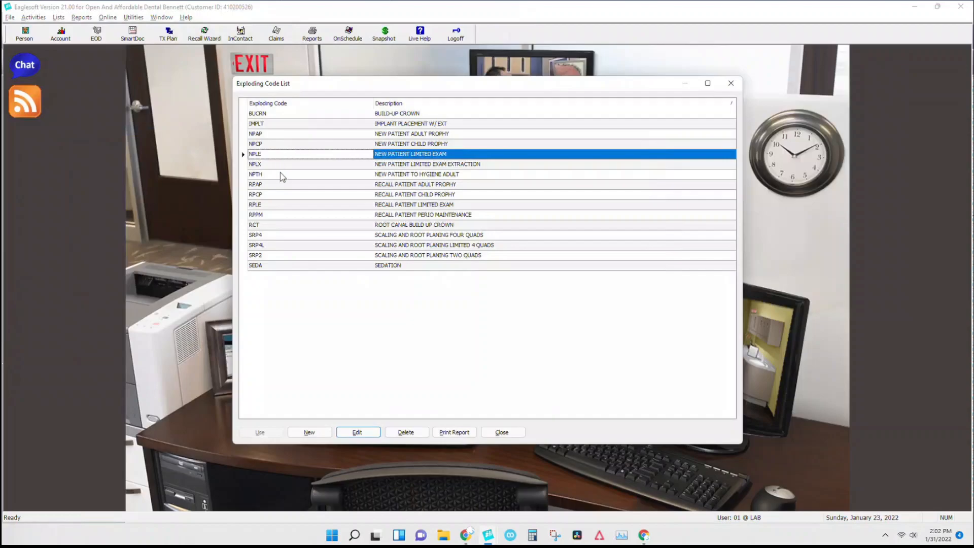
click(280, 205)
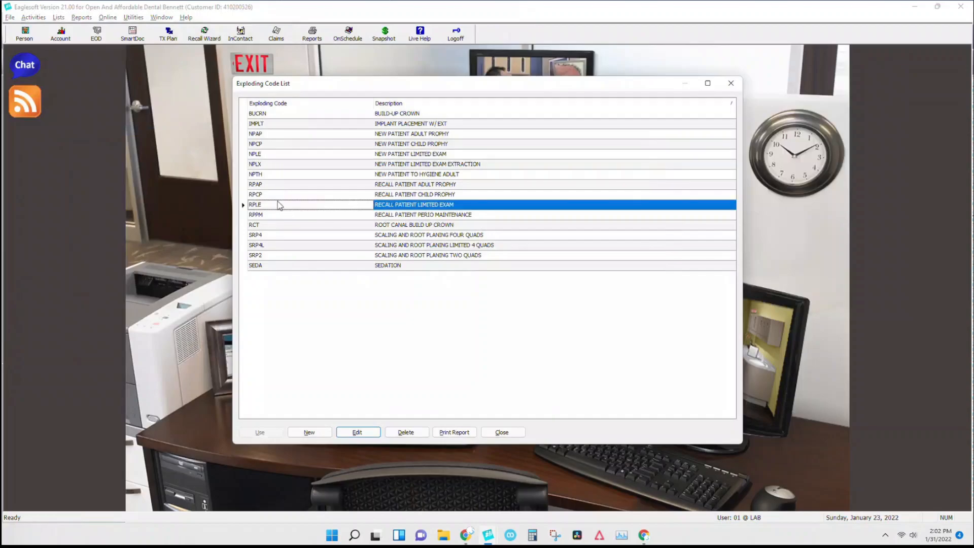
double_click(279, 145)
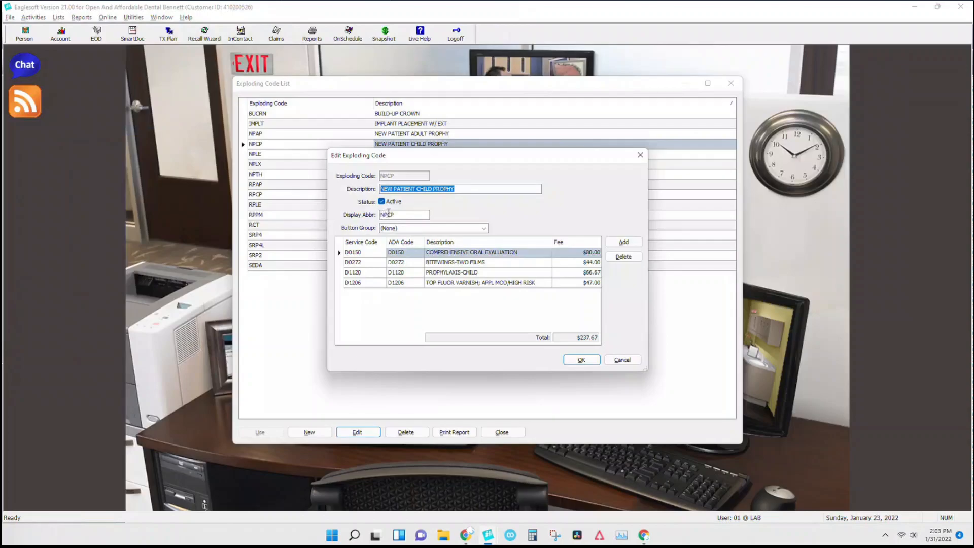
click(632, 364)
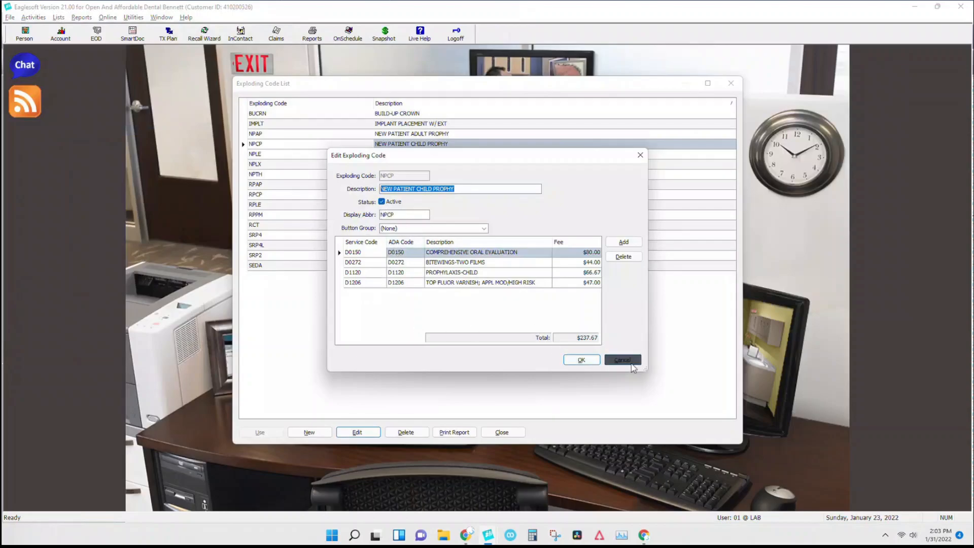
click(731, 83)
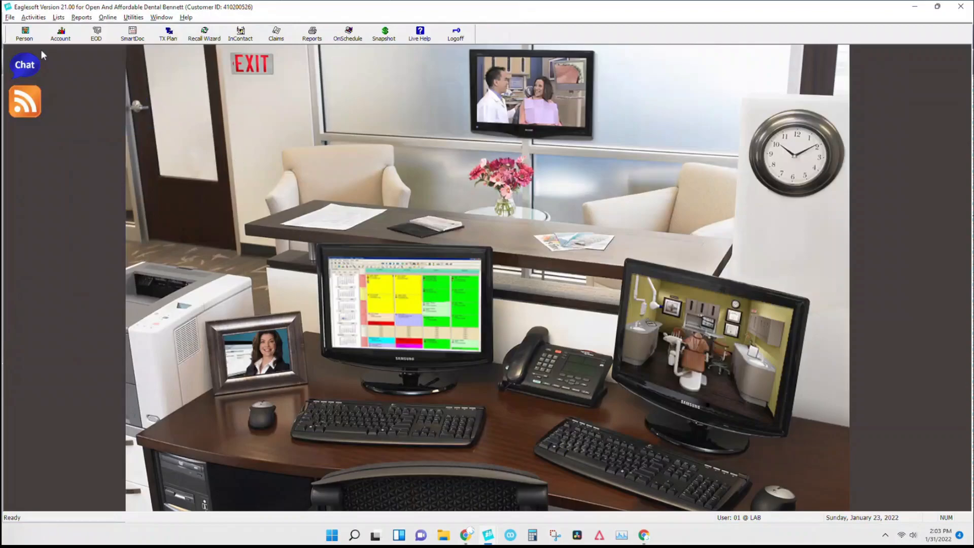
Step: In the test patient's account, start a walkout without the planned treatment items and enter the exploding code NPCP as the service
click(70, 37)
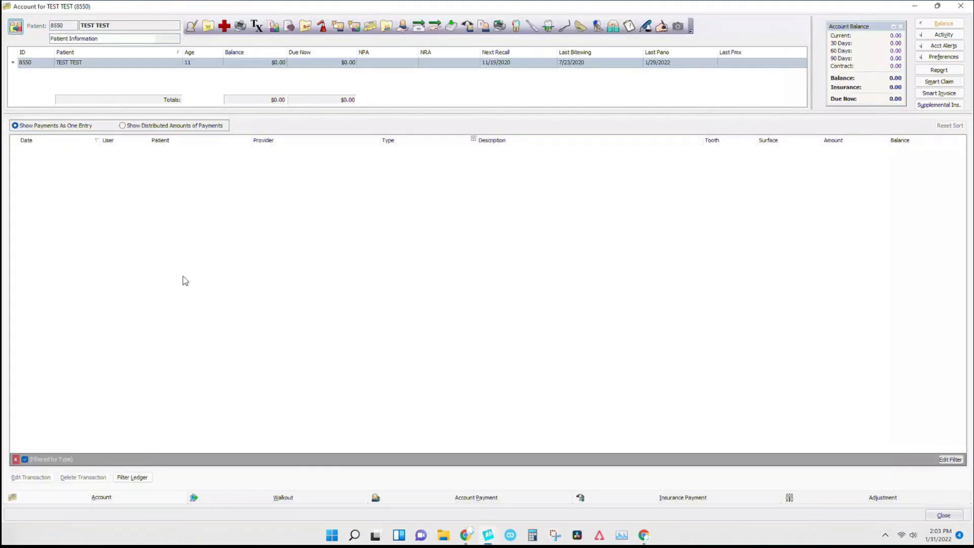
click(193, 496)
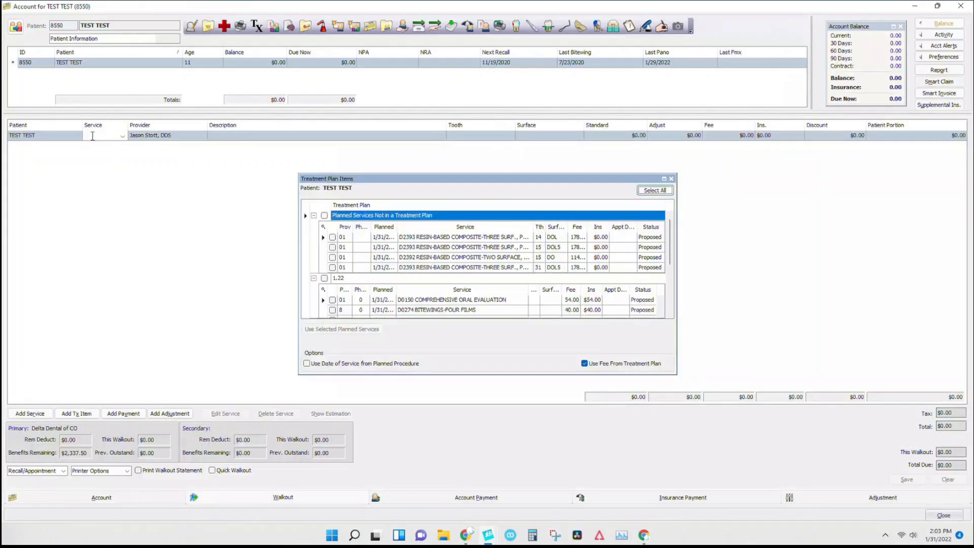
click(671, 179)
click(107, 137)
text(NP)
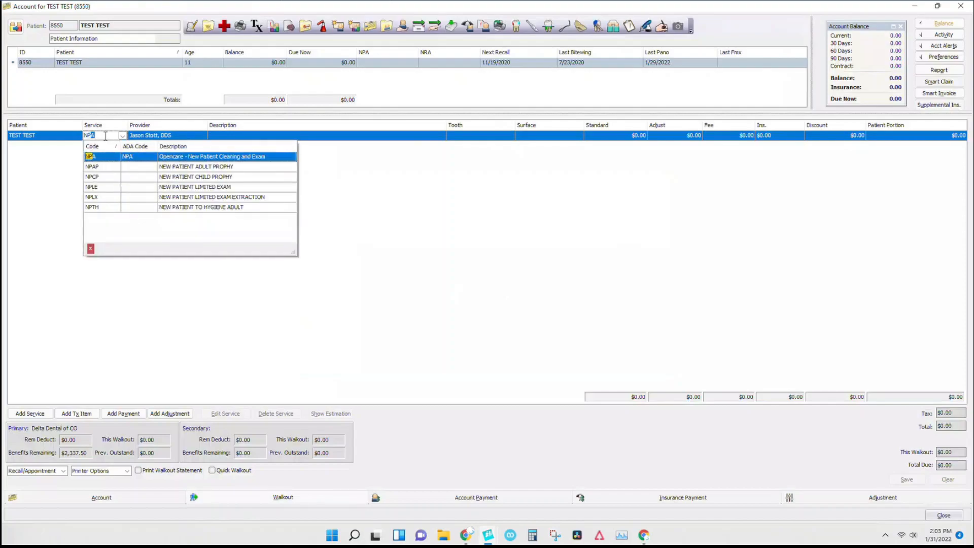
text(CP)
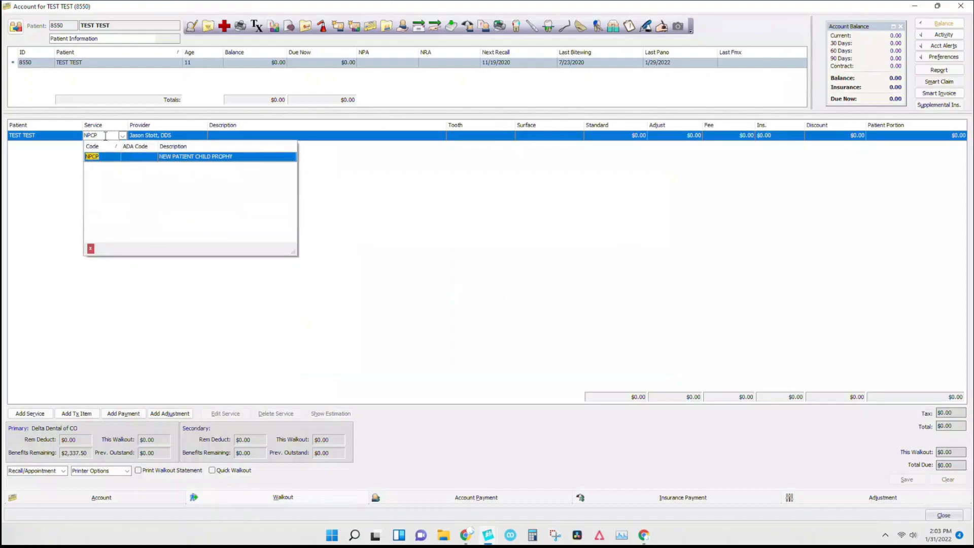
Step: Enter the NPCP new patient child prophy services in the test patient's walkout and close the account without saving
key(Return)
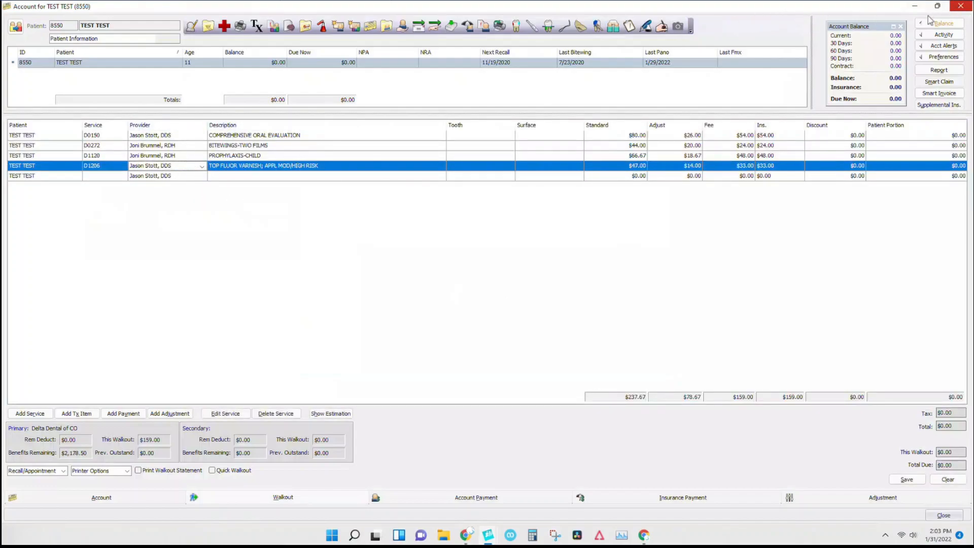
click(960, 5)
click(457, 256)
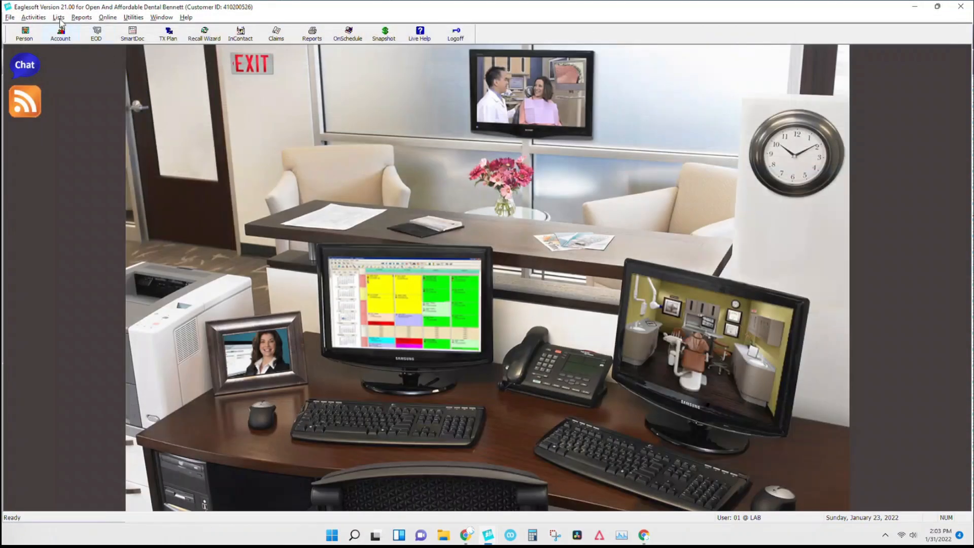
click(59, 18)
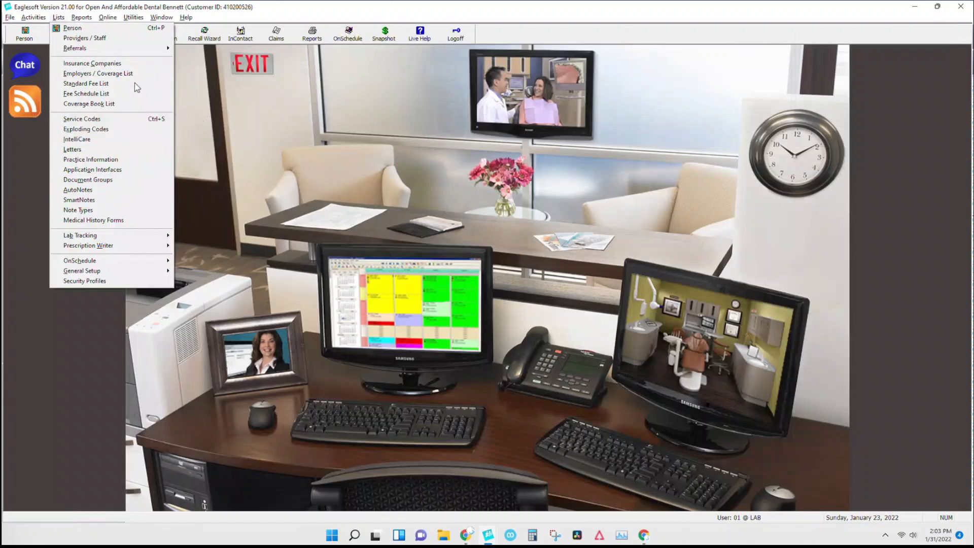
click(37, 157)
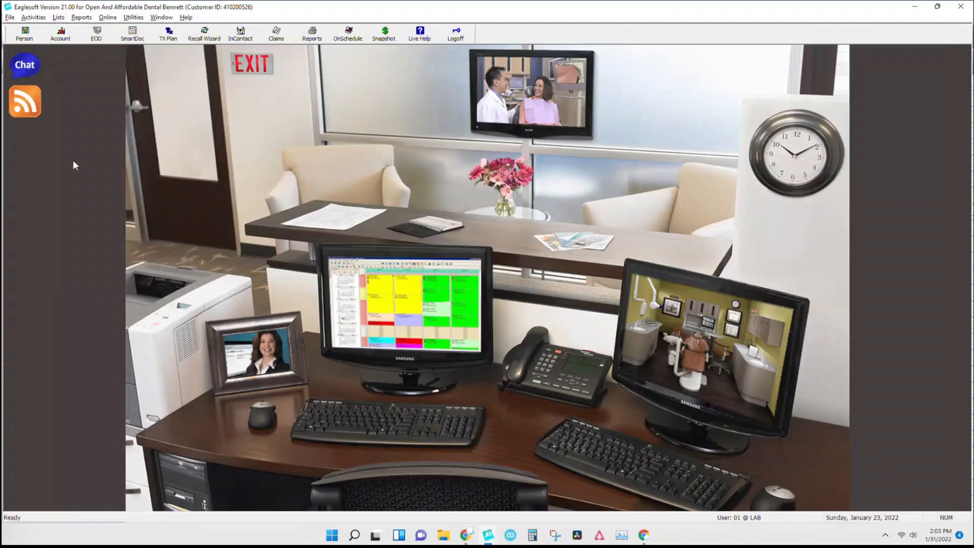
Step: Open a letter from the patient record of the 9:00 AM Operatory 2 appointment, declining to also print e-mailed letters
click(359, 285)
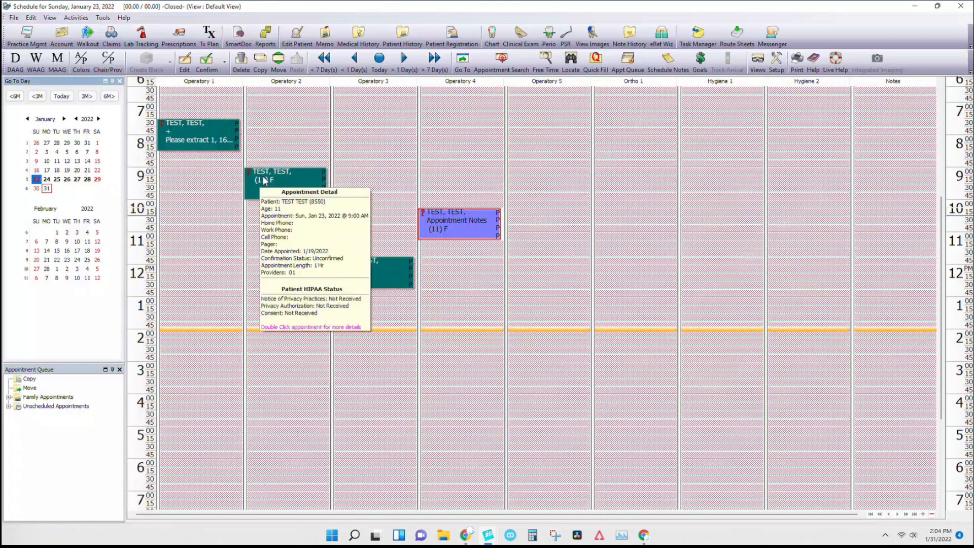
click(265, 181)
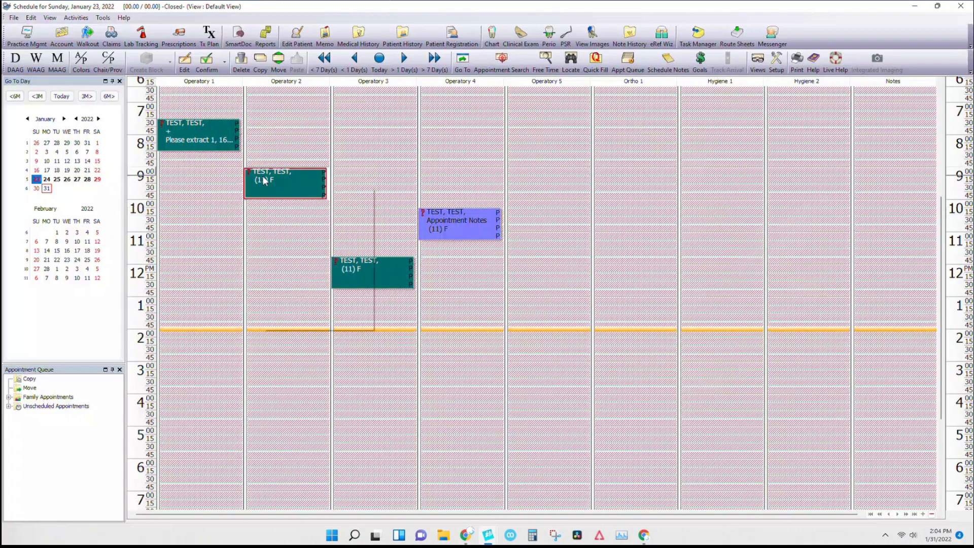
click(297, 37)
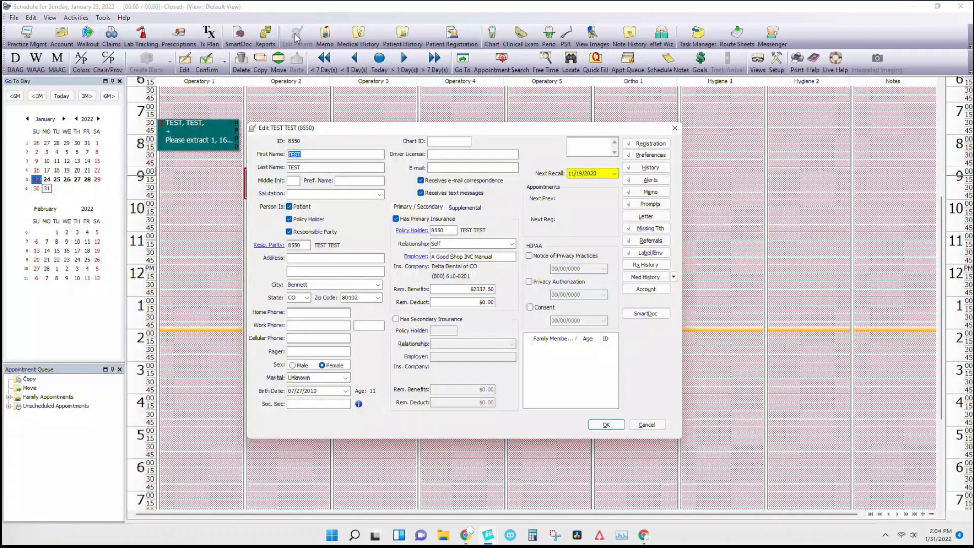
click(647, 217)
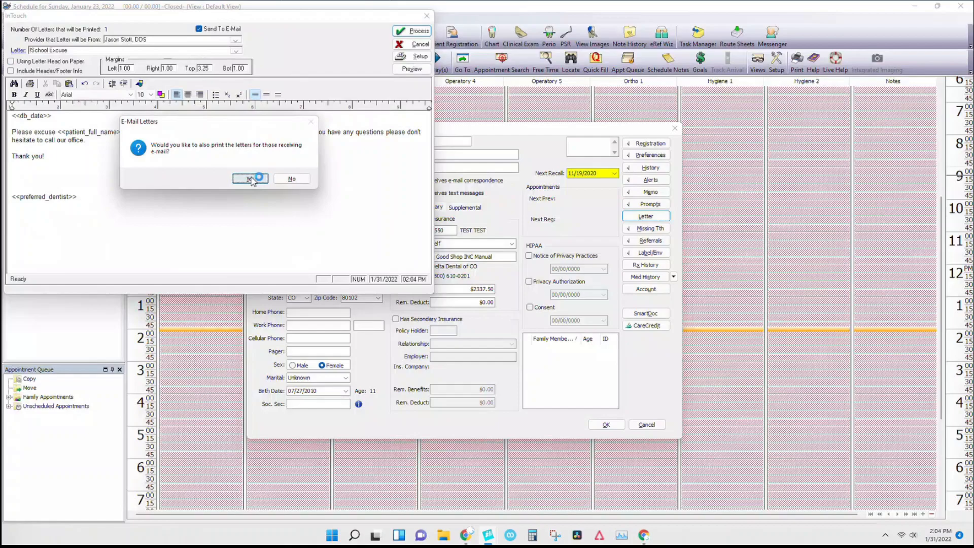
click(292, 179)
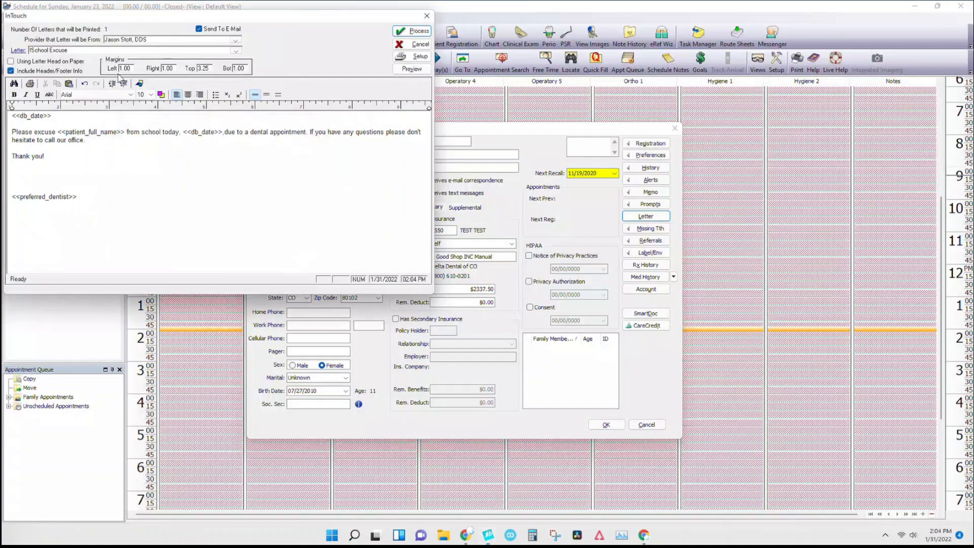
Step: Preview the Work Excuse letter template, cancelling the letter and closing the patient record without processing anything
click(76, 52)
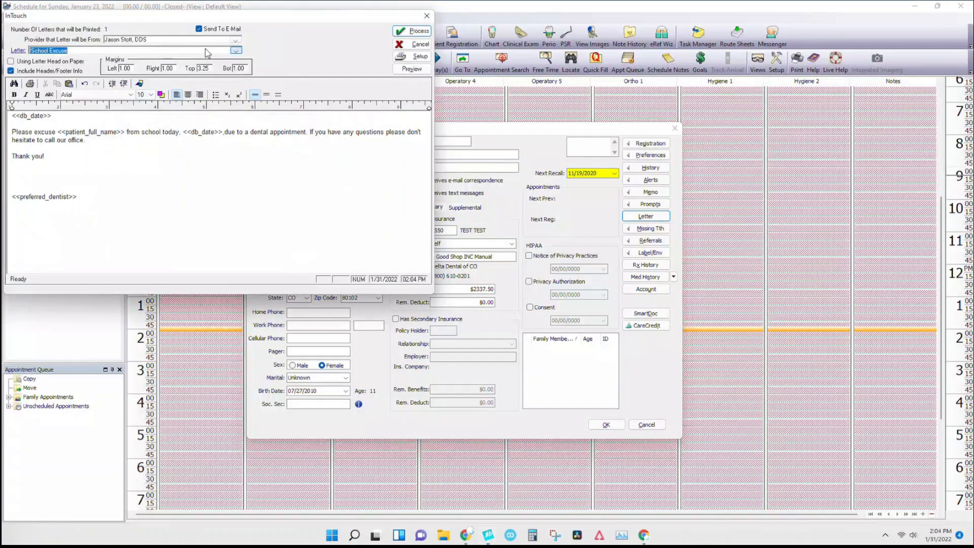
click(236, 50)
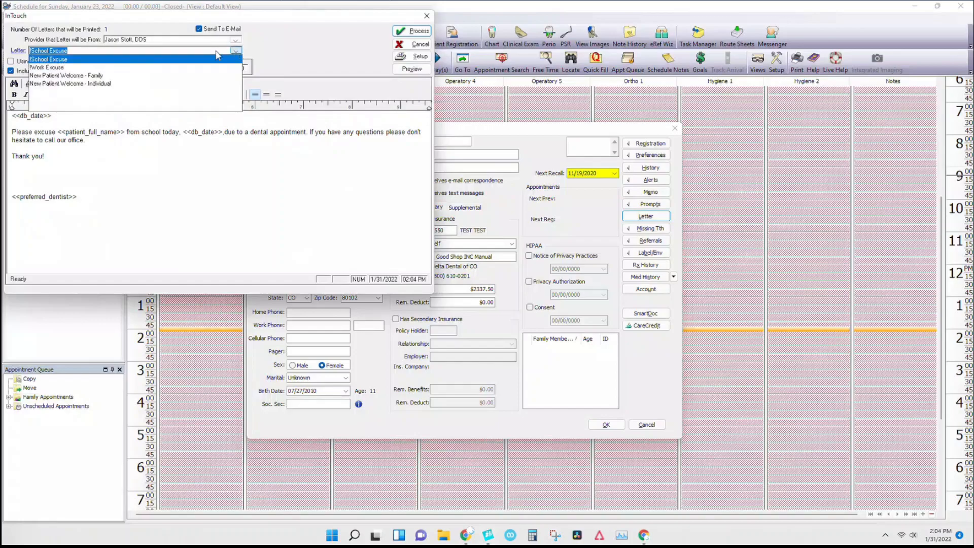
click(52, 68)
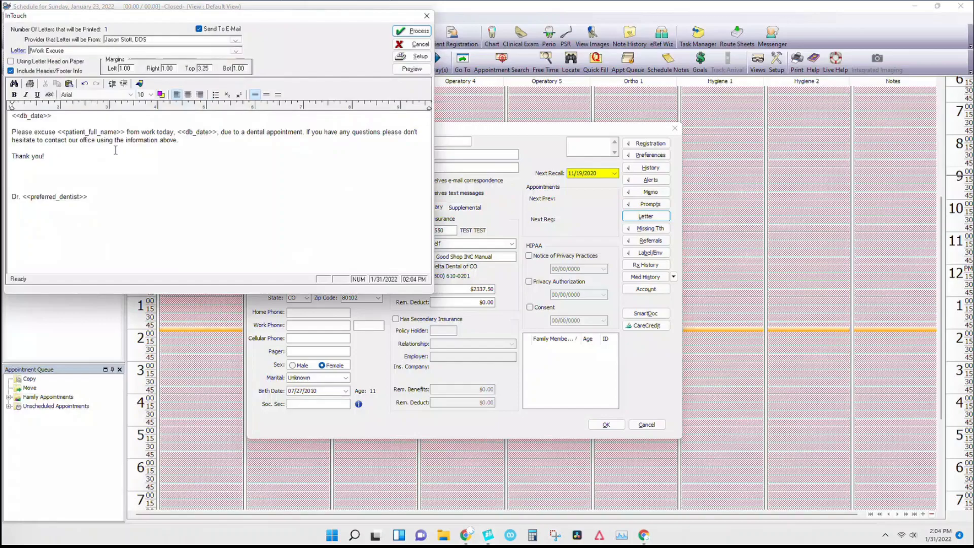
click(401, 70)
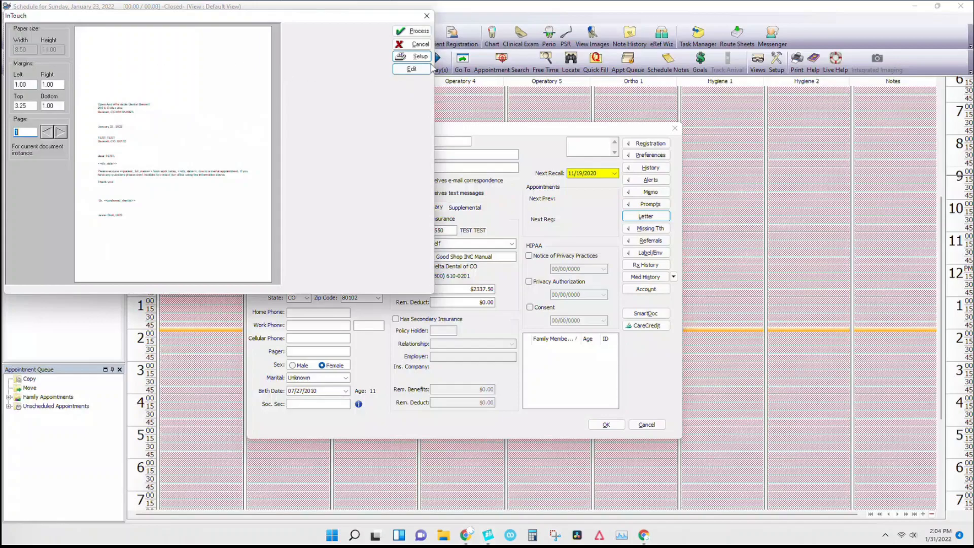
click(421, 45)
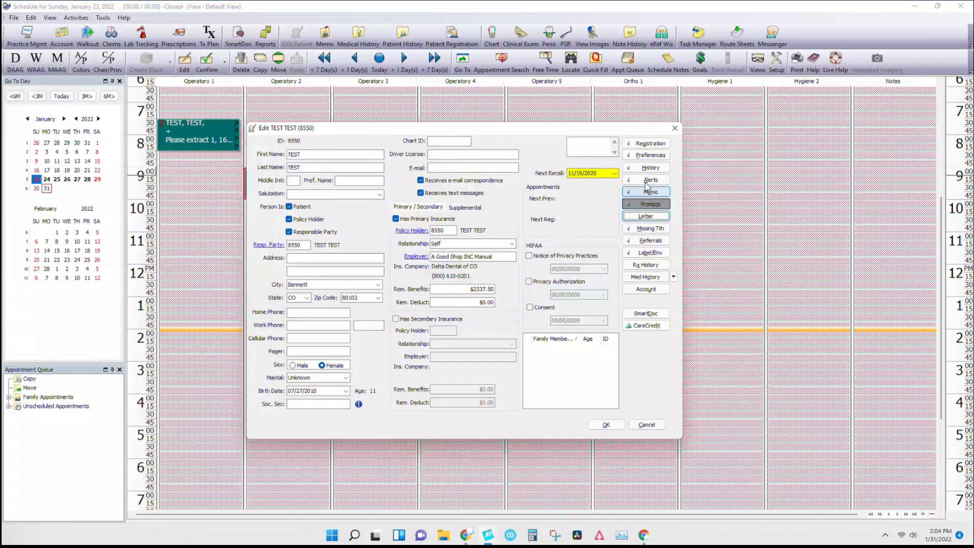
click(675, 129)
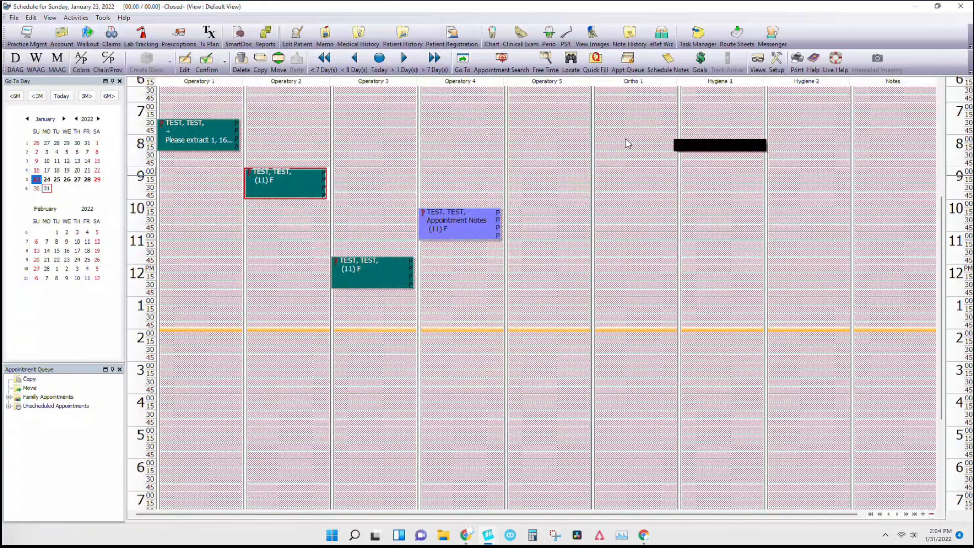
Step: Return to the practice management main window and briefly open the Practice Information
click(22, 33)
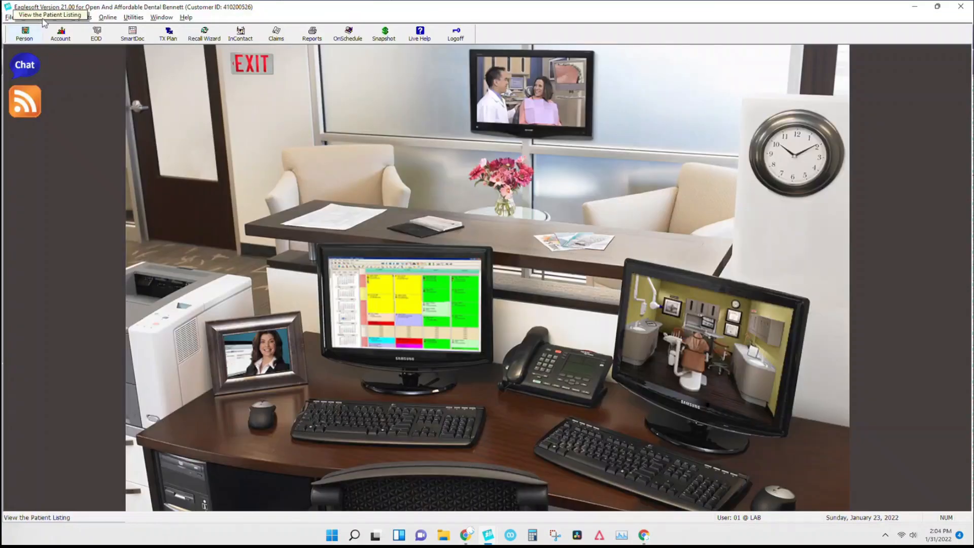
click(59, 18)
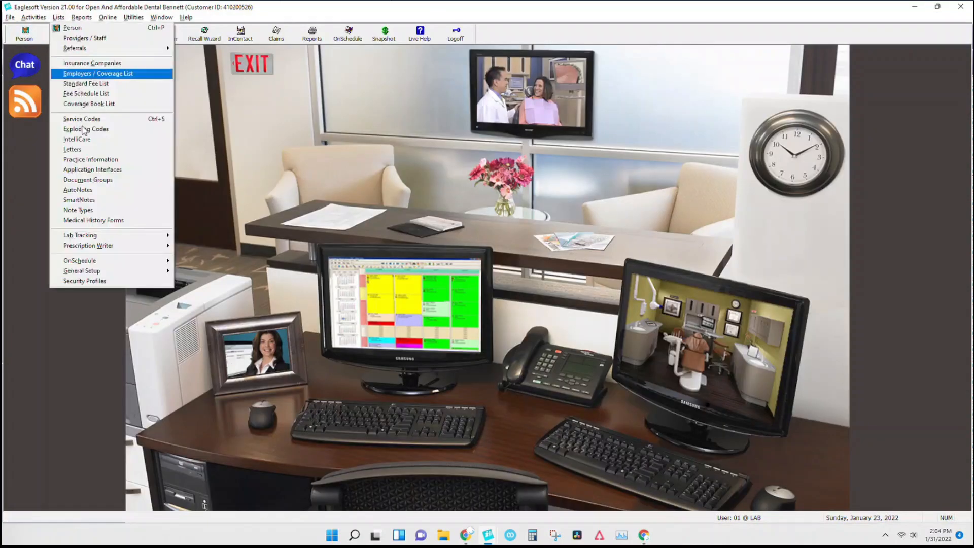
click(83, 160)
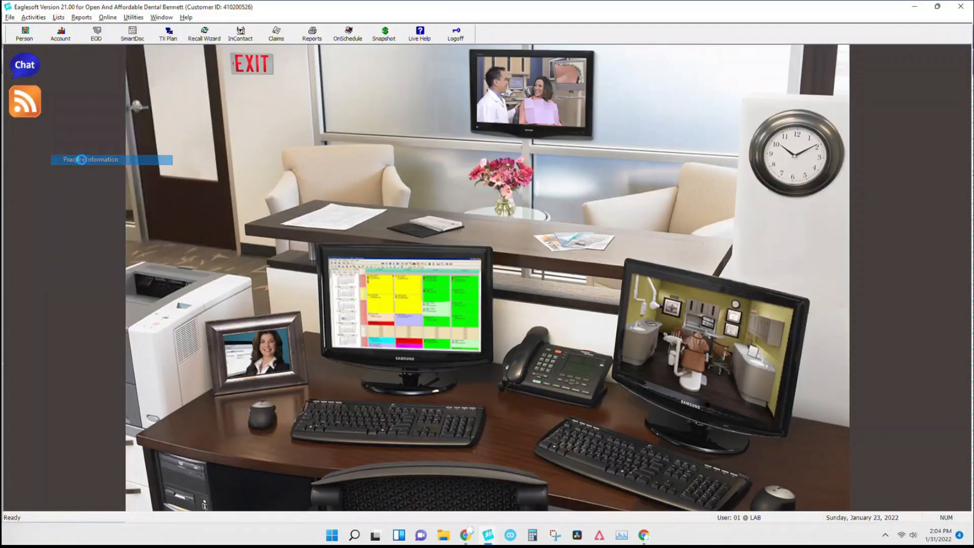
click(245, 49)
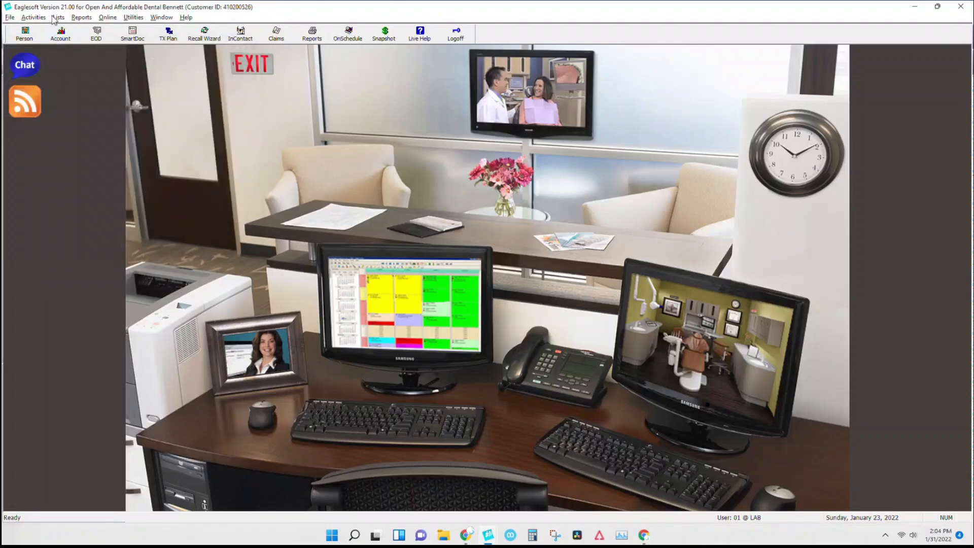
Step: Review the AutoNotes list for the available ENDO, GP, HYGIENE, LAB, OFFICE, ORTHO and OS note templates, and close it
click(57, 18)
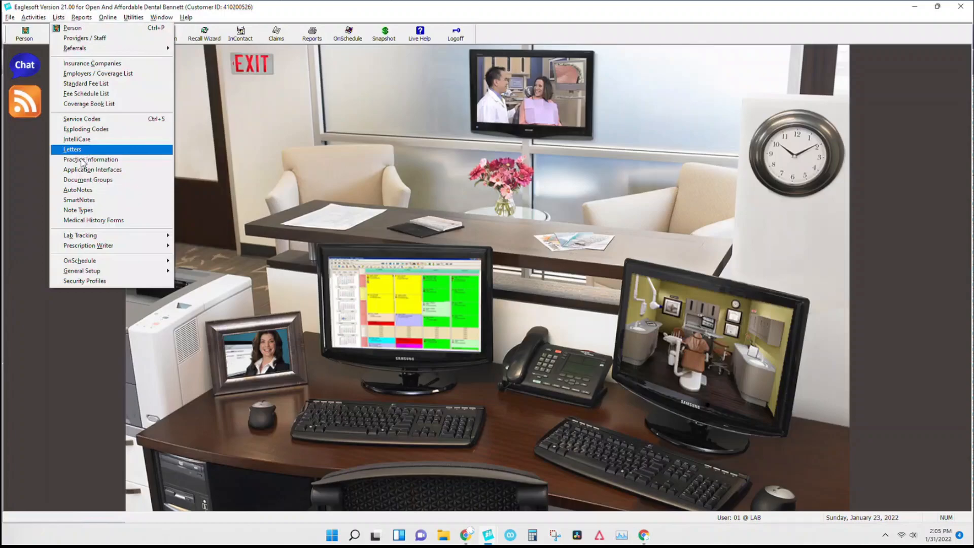
click(75, 190)
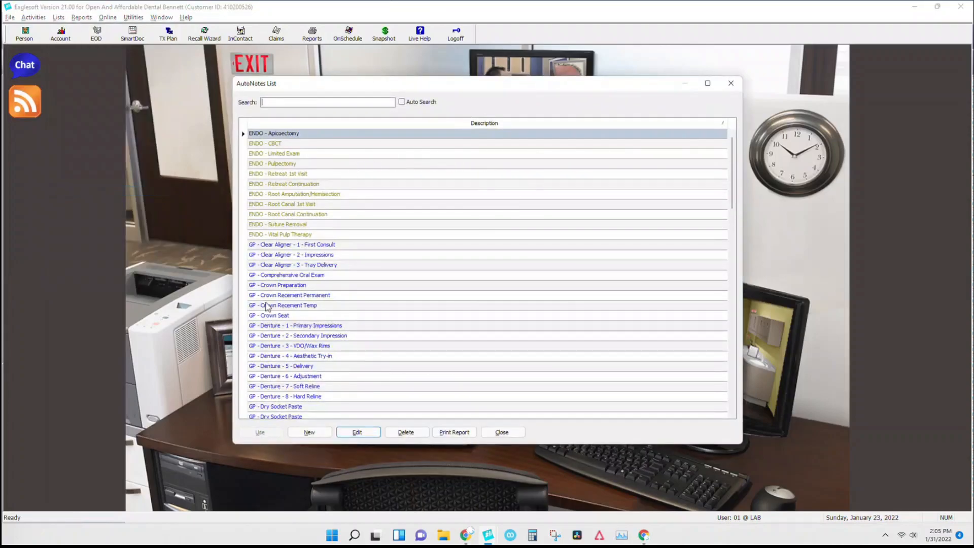
scroll(317, 345, down, 9)
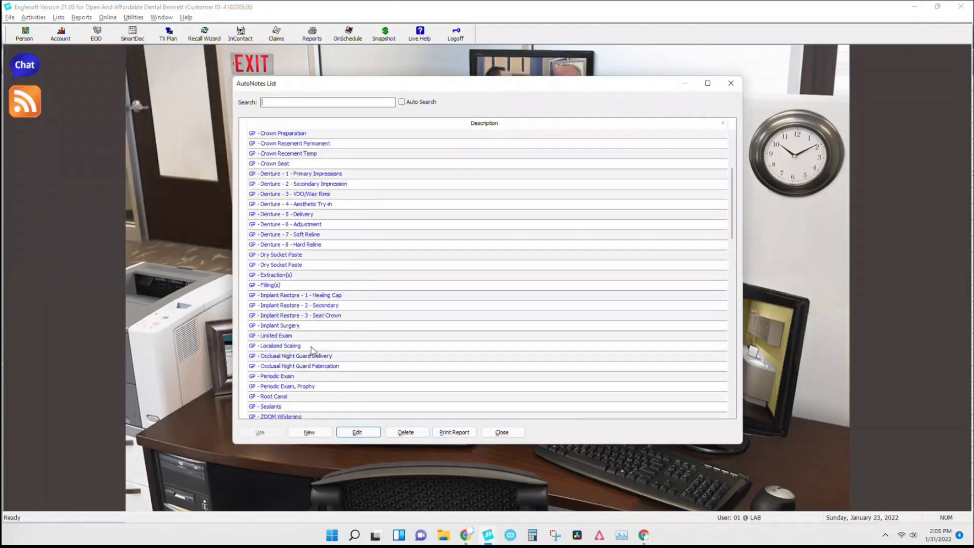
scroll(317, 346, down, 15)
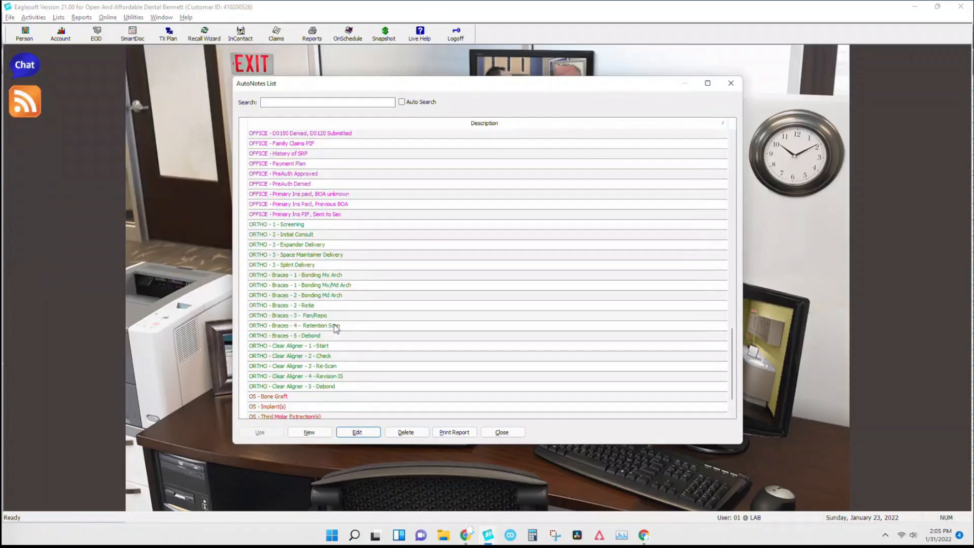
scroll(335, 327, up, 15)
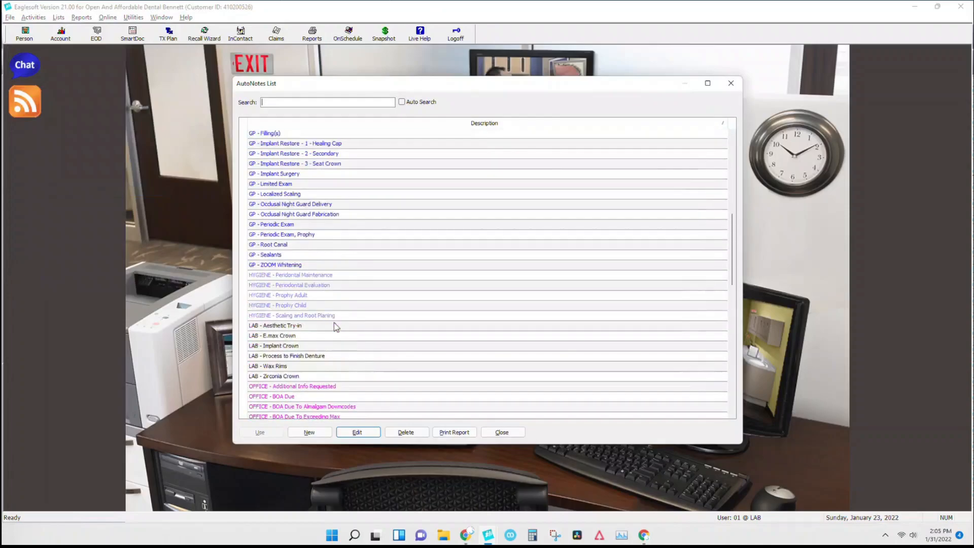
scroll(351, 273, up, 3)
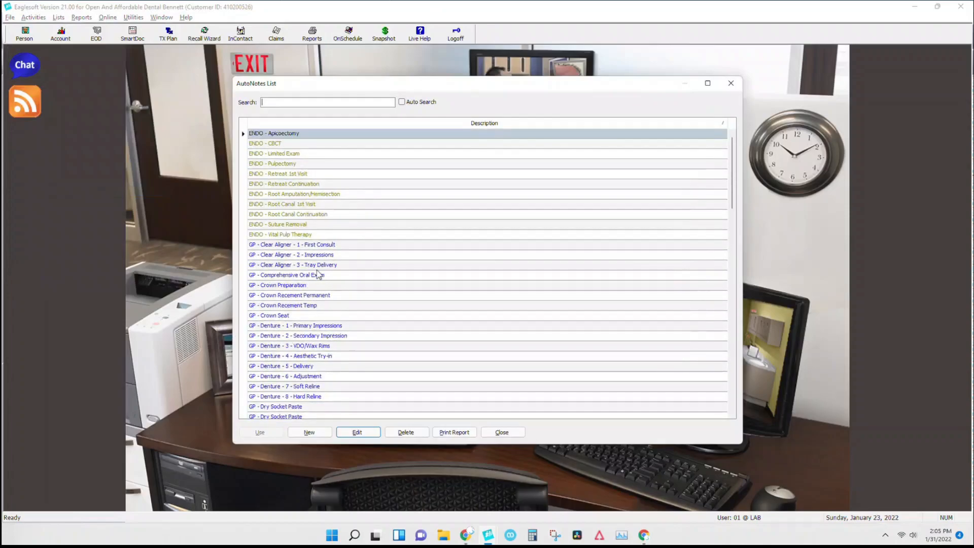
scroll(318, 274, down, 4)
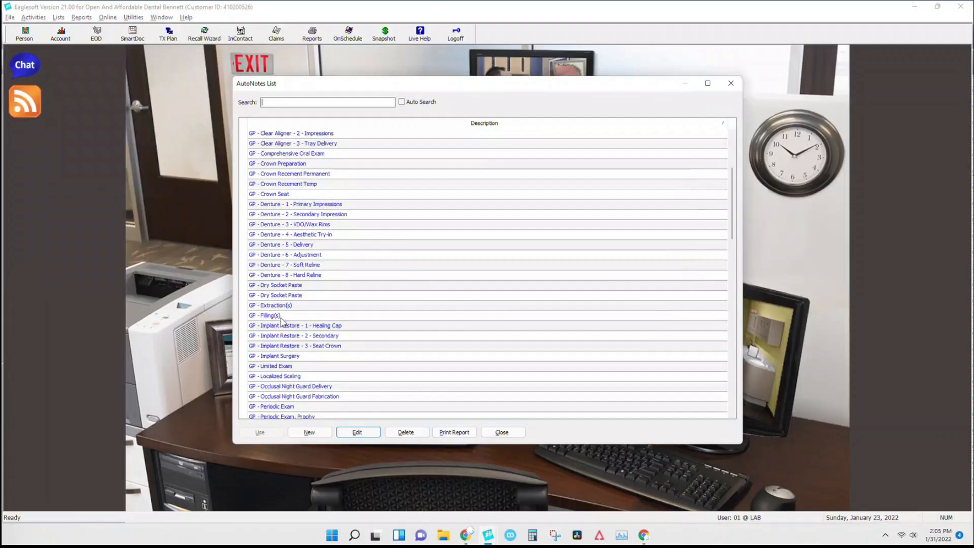
click(499, 435)
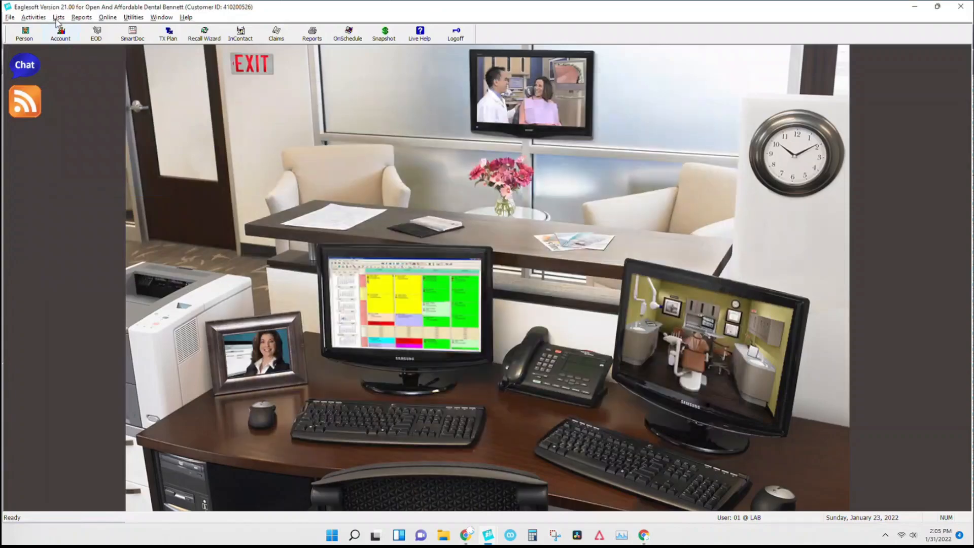
Step: Open the GP ASSISTANT NAME entry in the SmartNotes list to review its responses, and close it unchanged
click(58, 18)
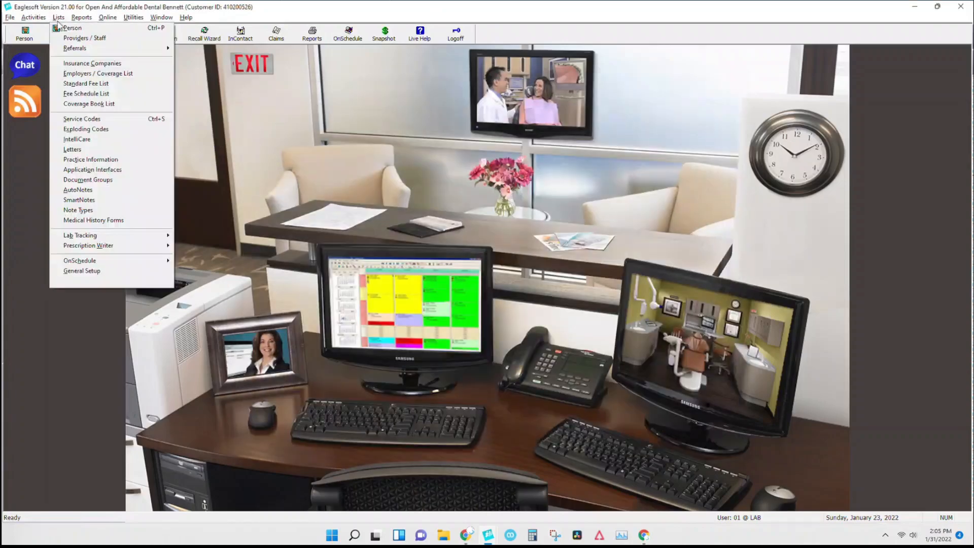
click(77, 201)
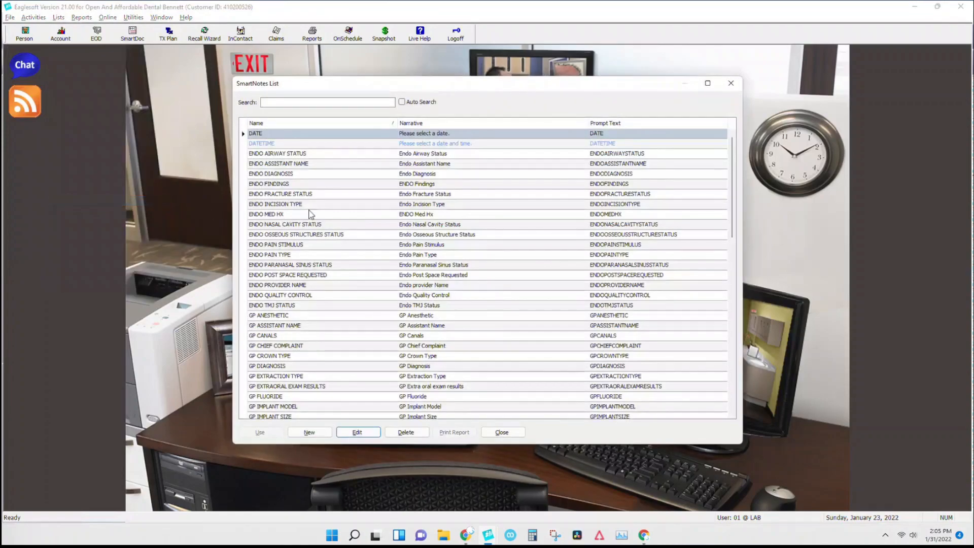
click(310, 205)
scroll(314, 223, down, 2)
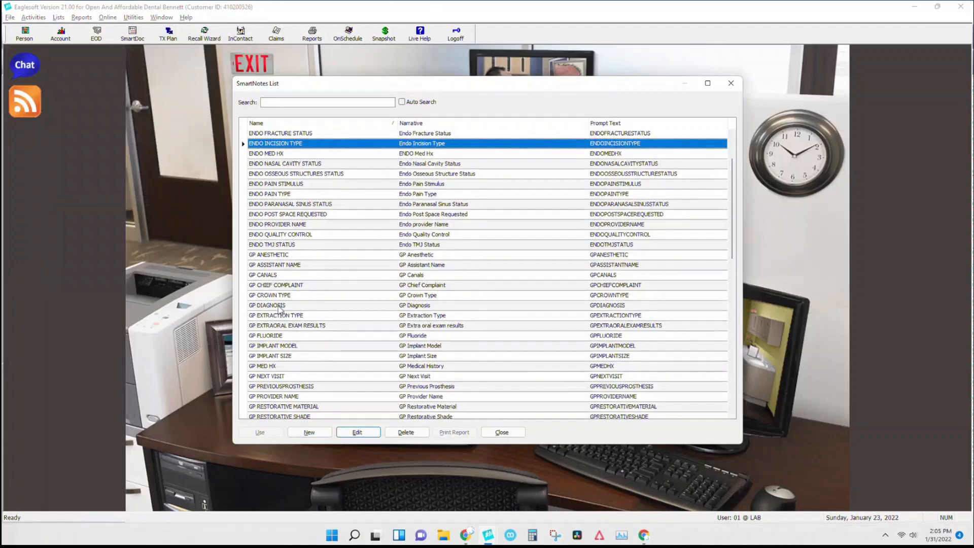
double_click(281, 264)
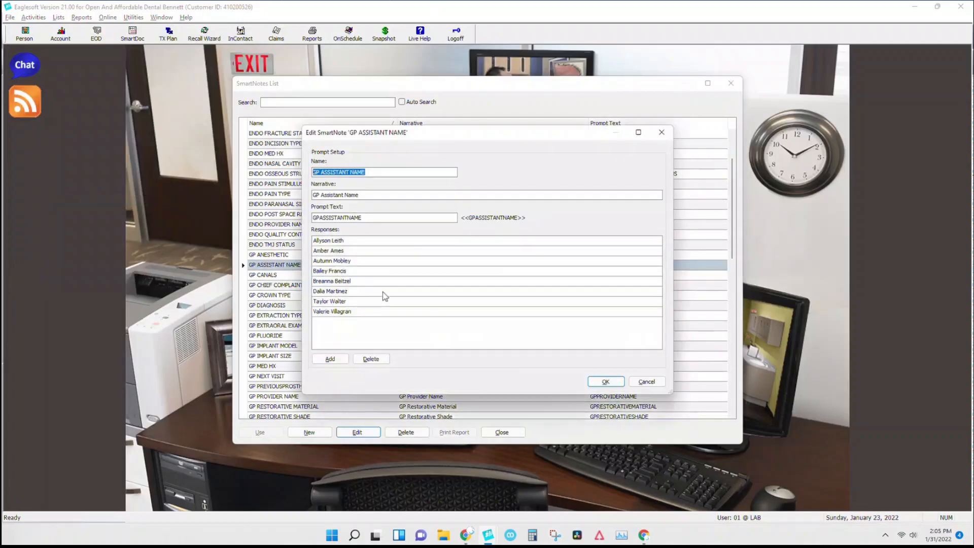
click(660, 133)
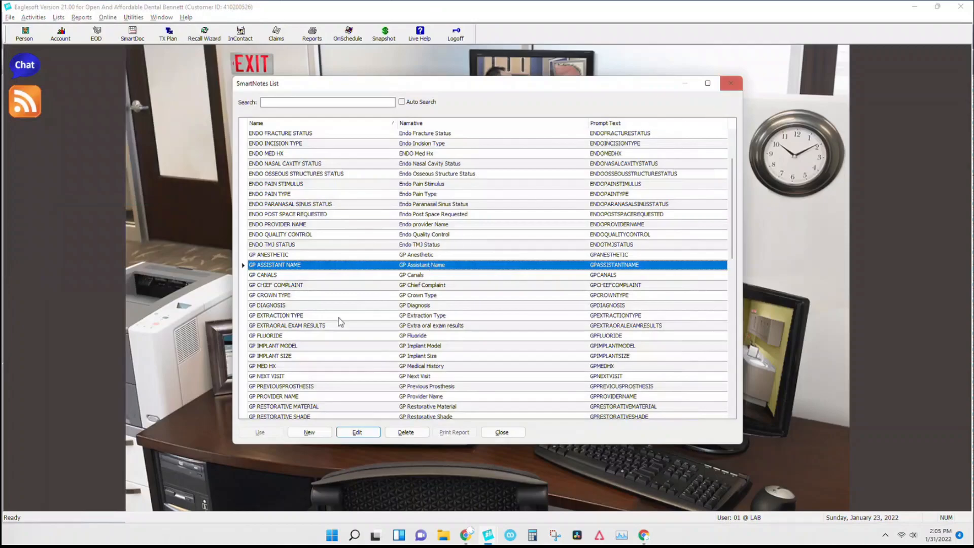
Step: Review the responses of the GP PROVIDER NAME SmartNote, and close it and the SmartNotes list
scroll(335, 322, down, 1)
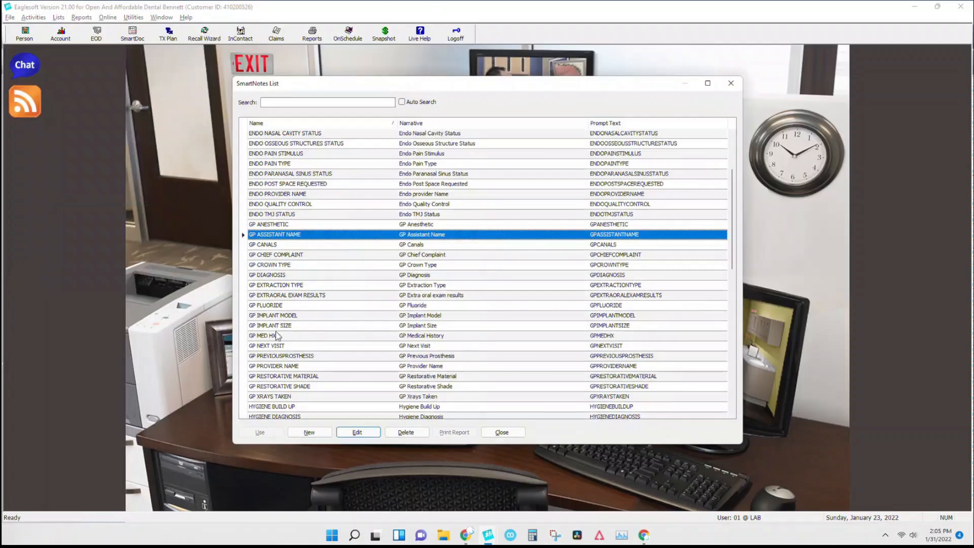
double_click(267, 366)
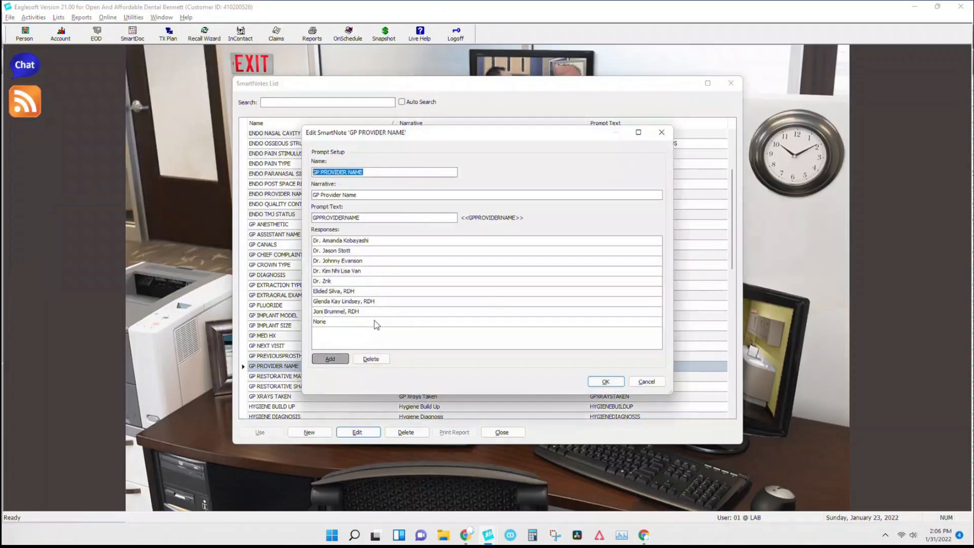
click(662, 132)
click(732, 82)
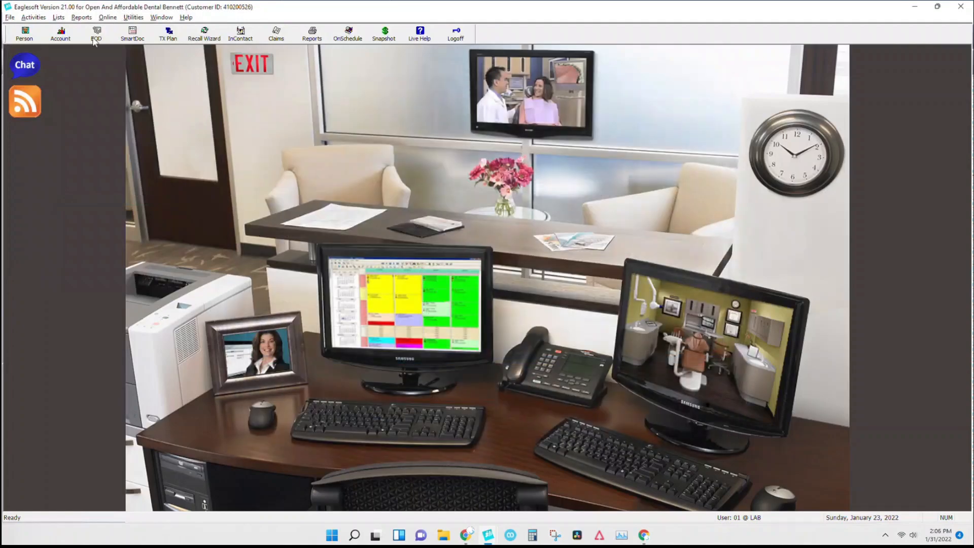
click(59, 18)
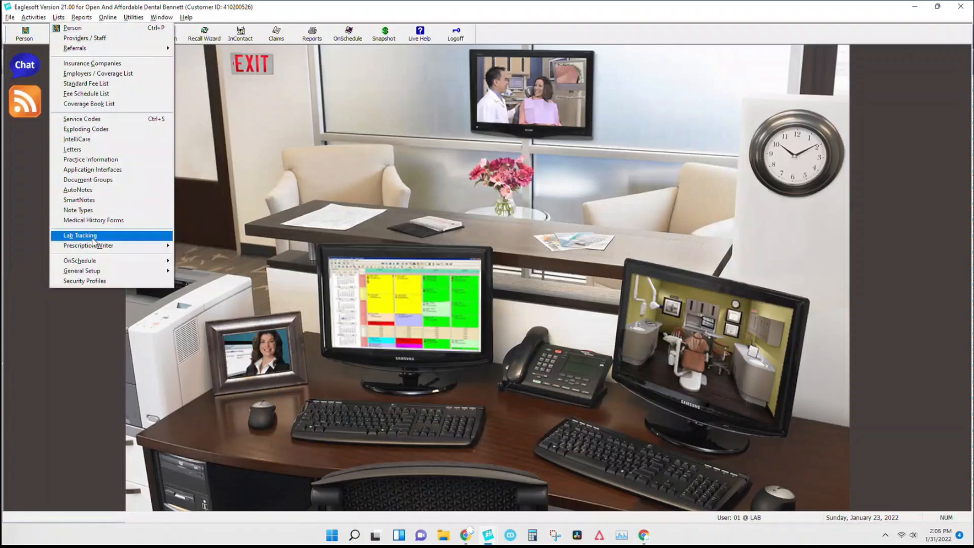
mouse_move(93, 239)
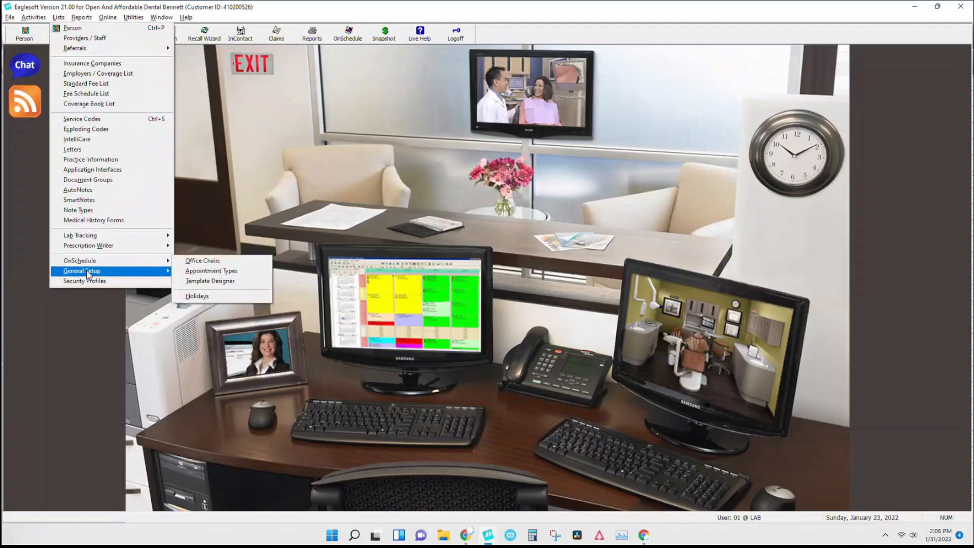
mouse_move(90, 273)
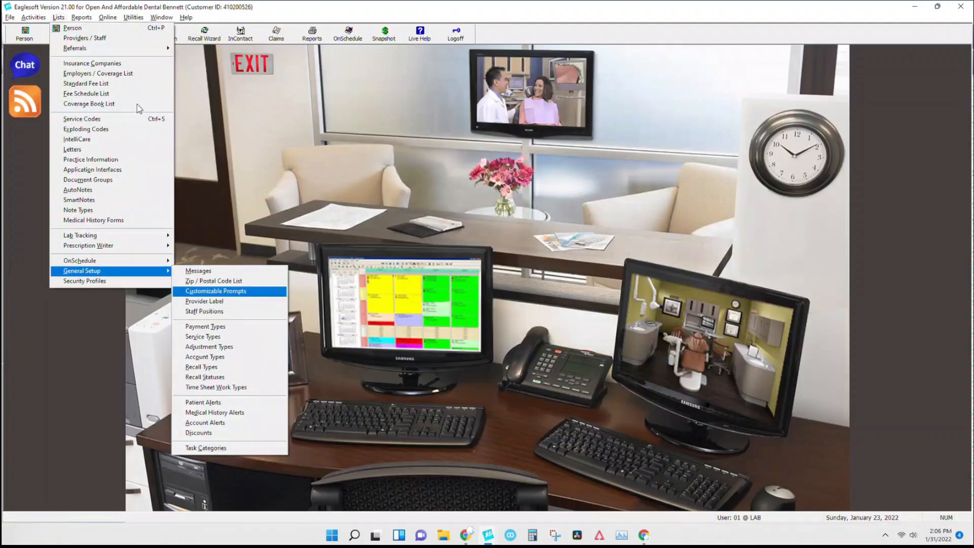
click(59, 17)
click(81, 17)
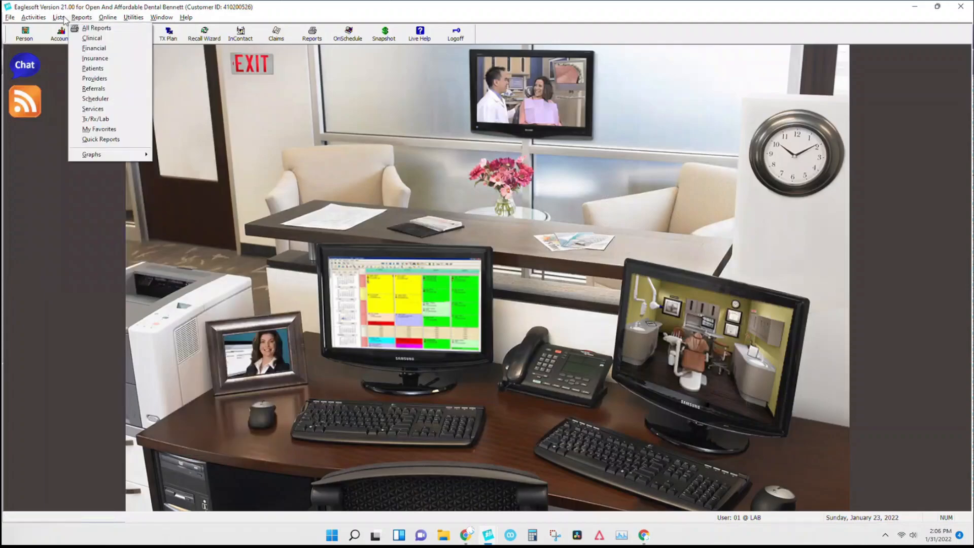
Step: Open the prescription template list, look through the drug templates with their refills and dispense amounts, and close it
mouse_move(65, 19)
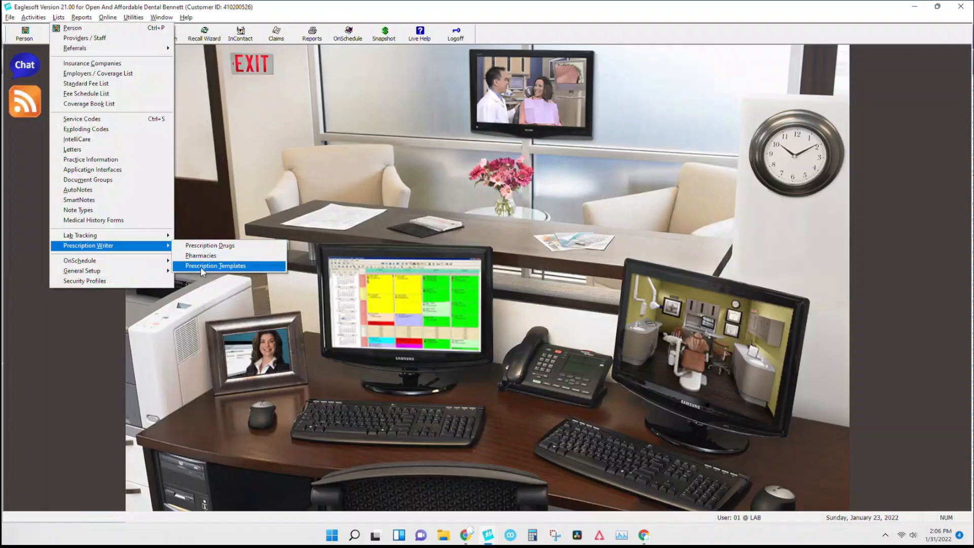
click(201, 267)
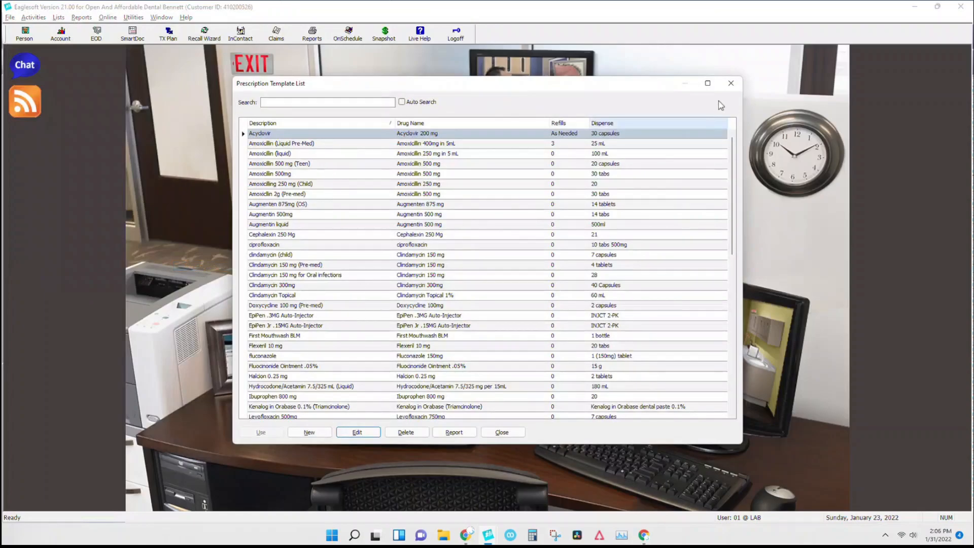
scroll(390, 269, down, 15)
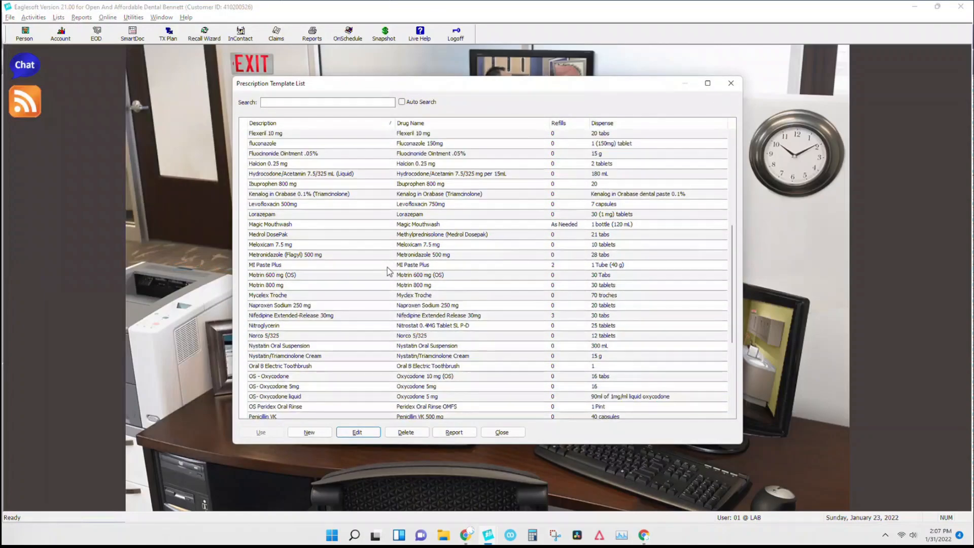
scroll(389, 271, up, 15)
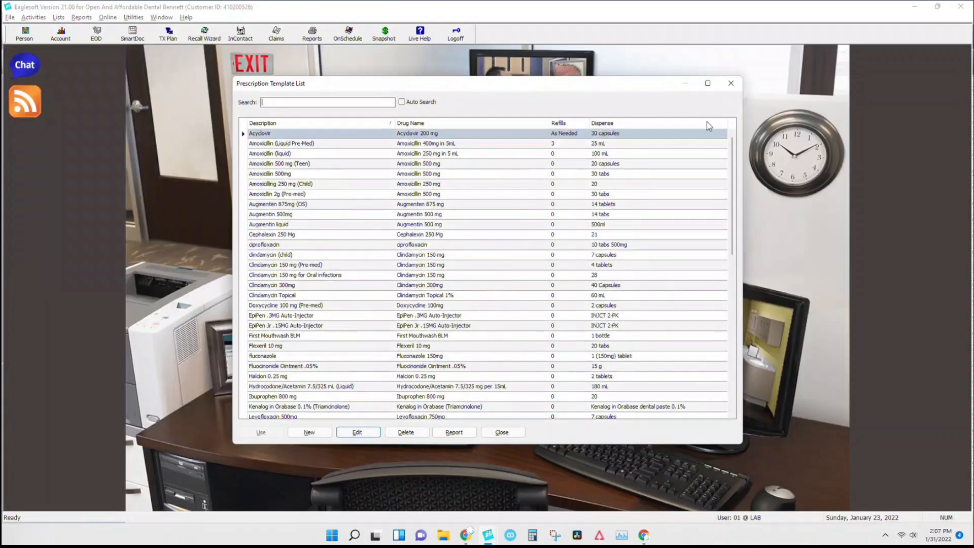
click(732, 84)
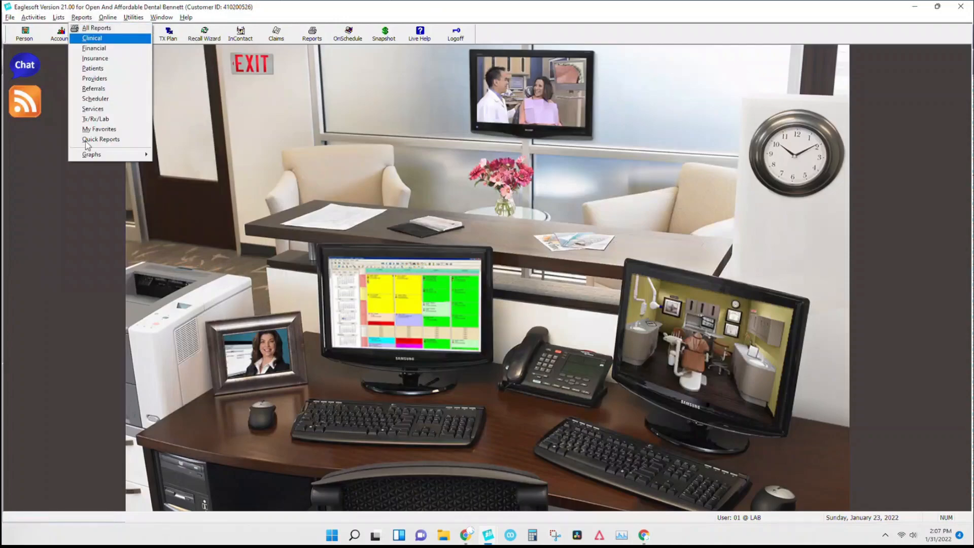
Step: Open Patterson's online Live Help page, examine the Support Live Chat form and hours, and return to Eaglesoft
click(107, 18)
click(108, 19)
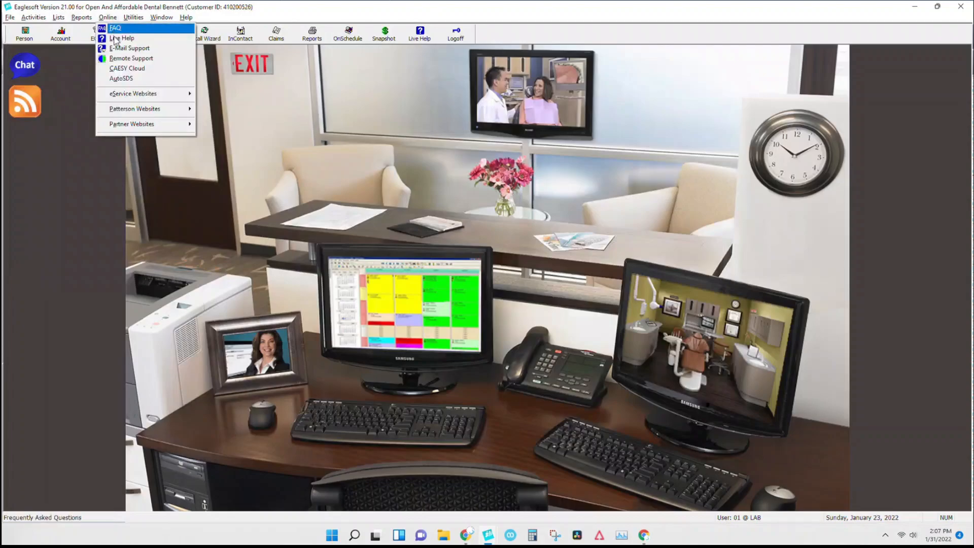
click(432, 43)
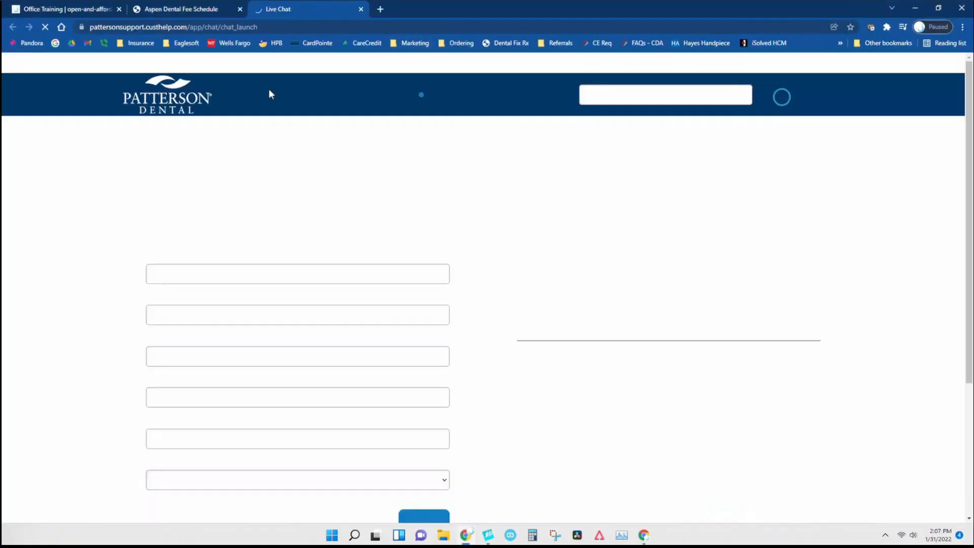
scroll(504, 376, down, 4)
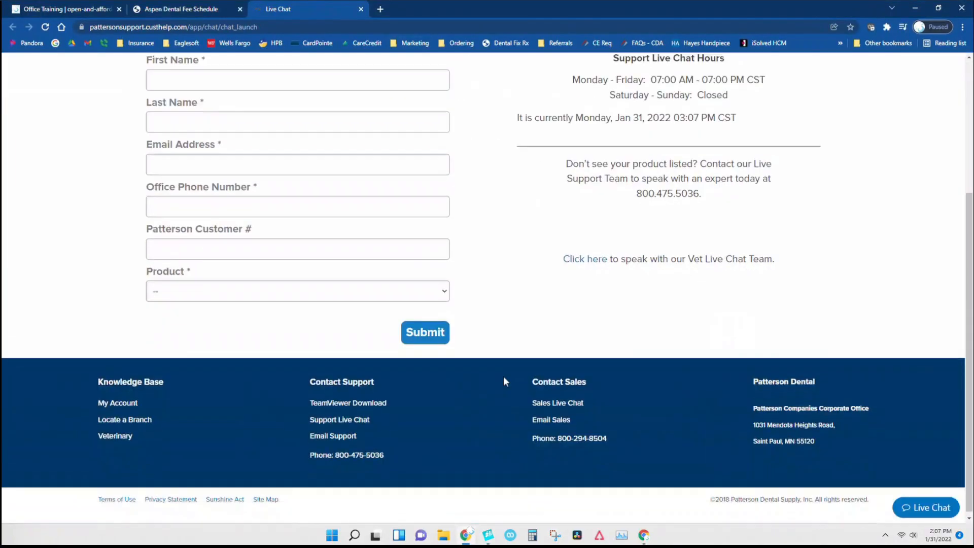
scroll(503, 376, up, 4)
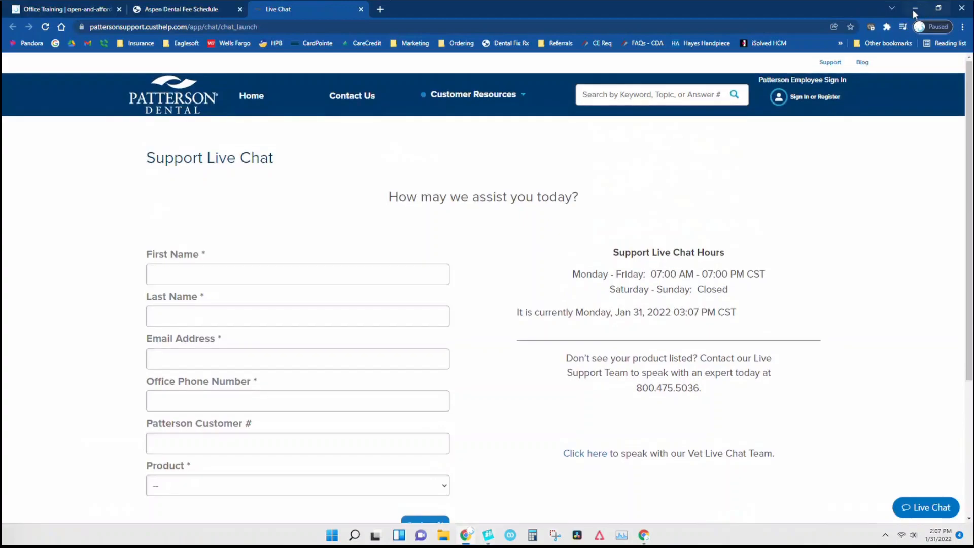
click(915, 9)
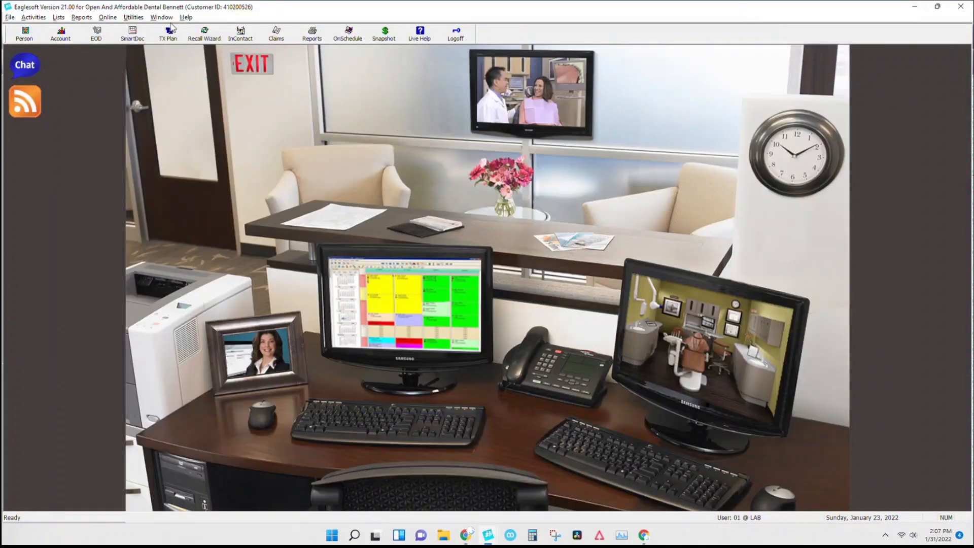
click(135, 19)
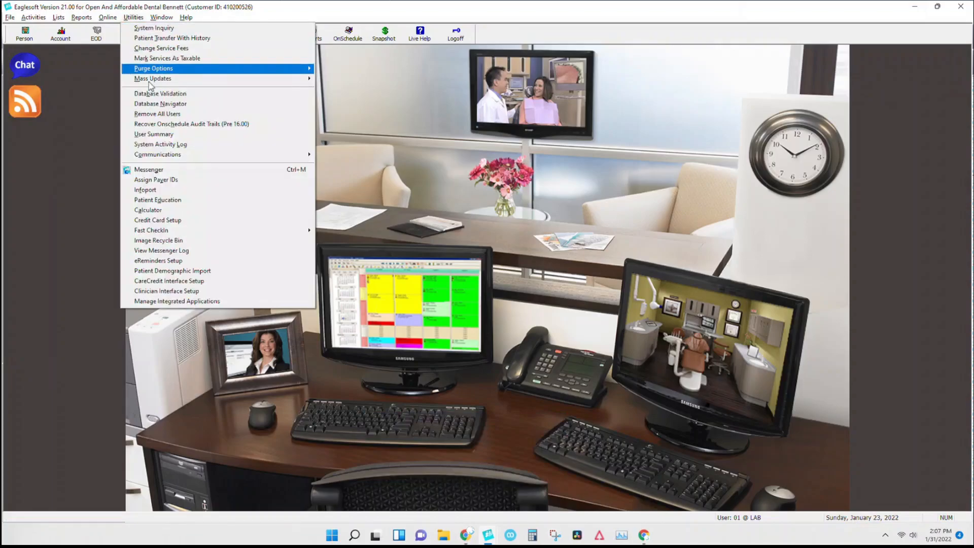
mouse_move(149, 83)
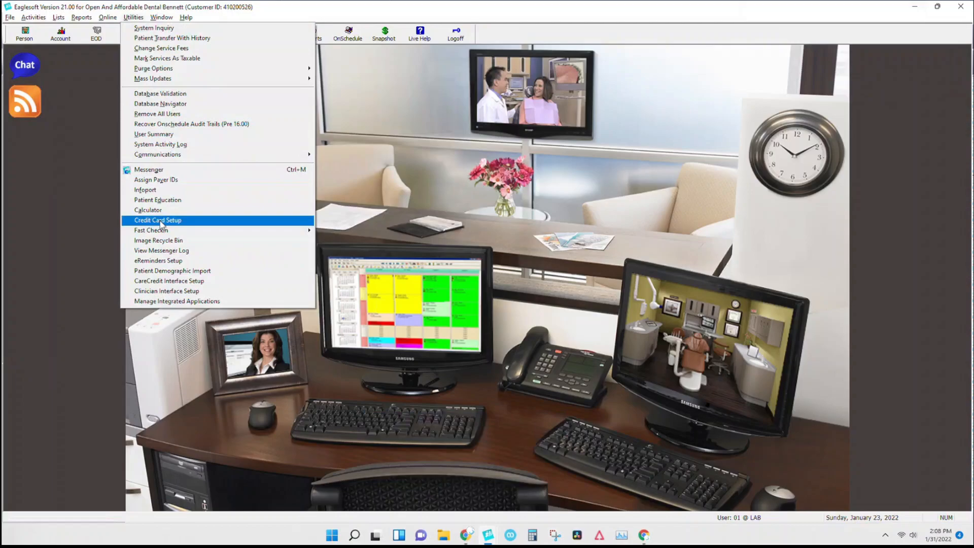
click(581, 173)
Step: Open the schedule for January 23, 2022 and bring up the lab cases of the 9:00 test appointment in Operatory 2
click(415, 308)
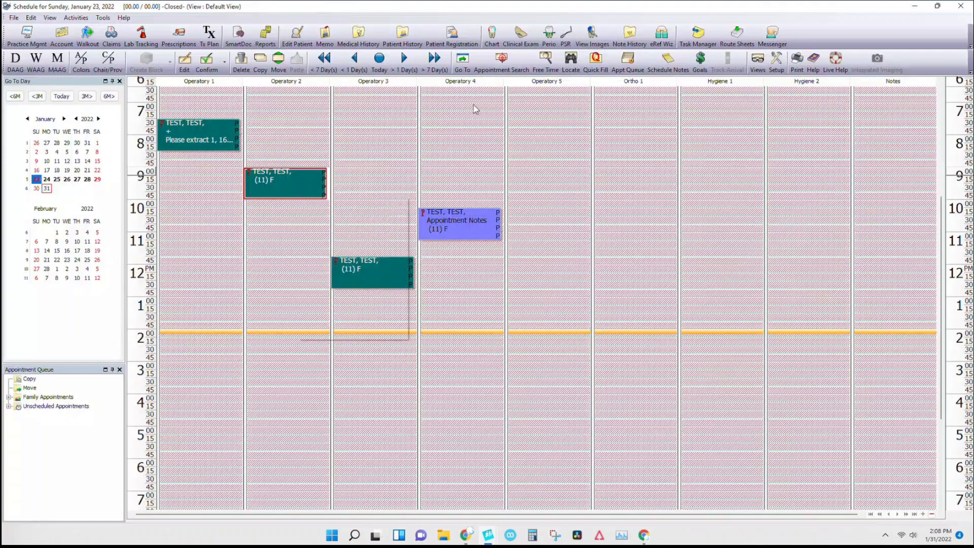
click(385, 139)
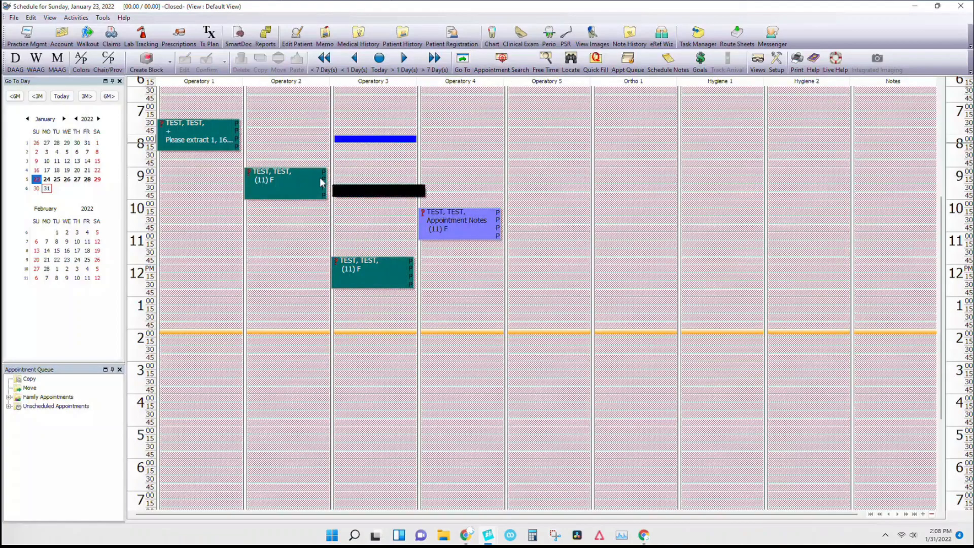
click(321, 183)
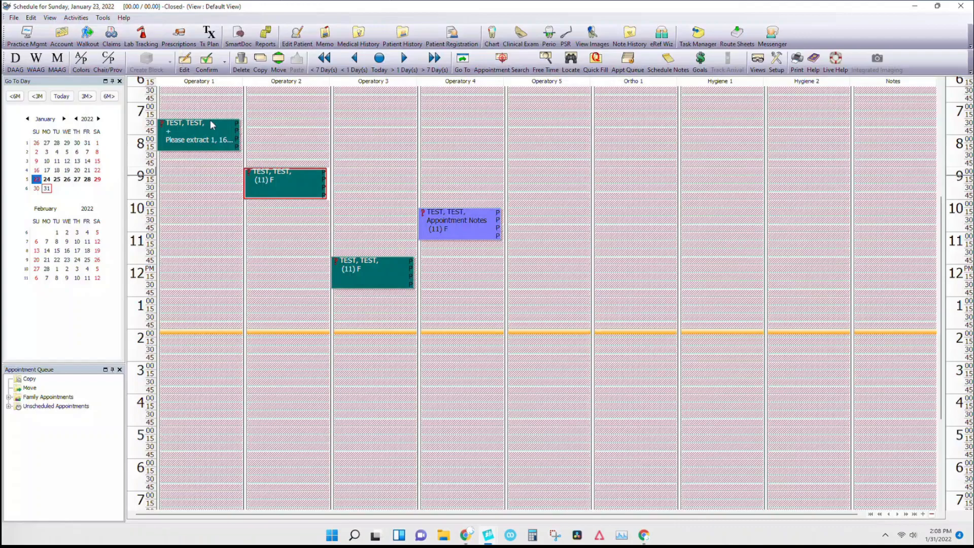
mouse_move(203, 147)
click(391, 173)
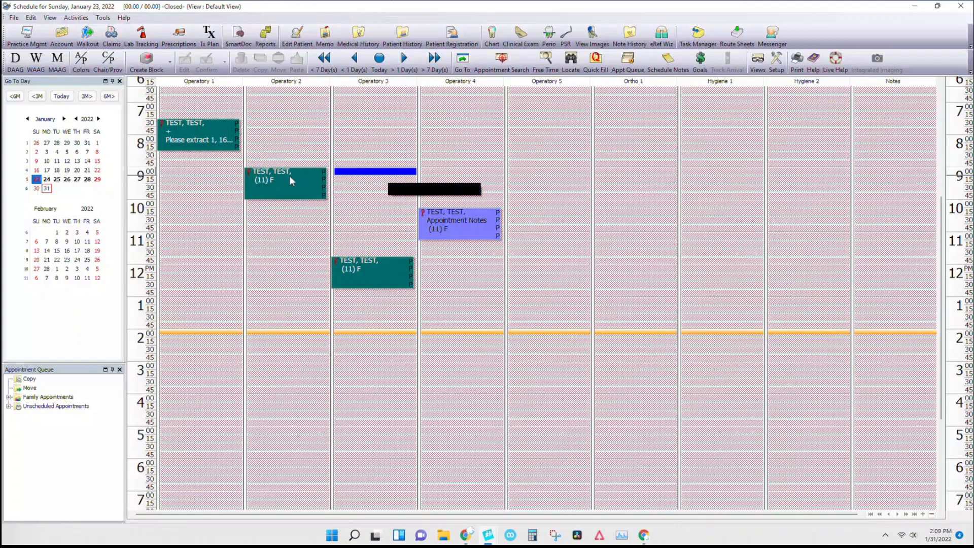
click(290, 177)
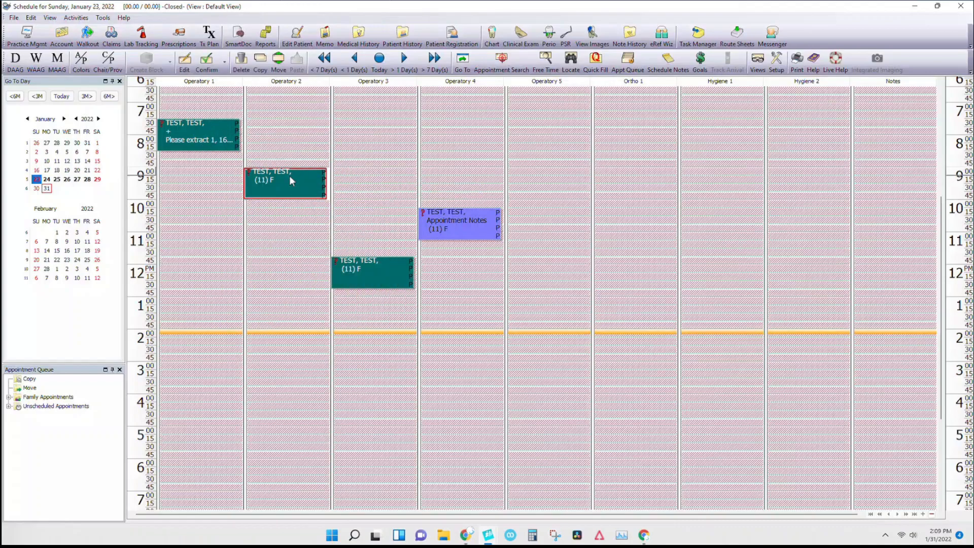
click(142, 37)
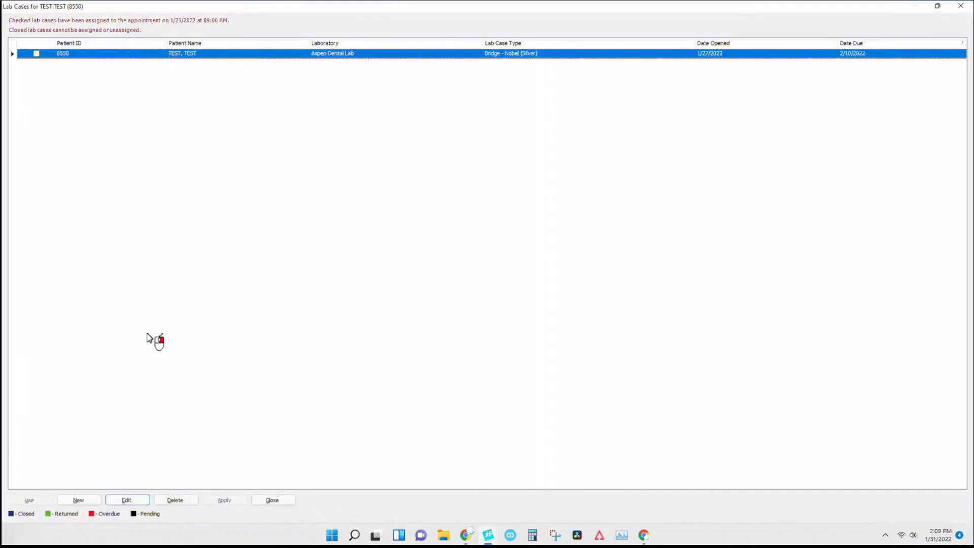
Step: Fill in a new lab case for Aspen Dental Lab with type Bridge - Zirconia, tooth 6, shade a2 and a sample description, and cancel it
click(77, 501)
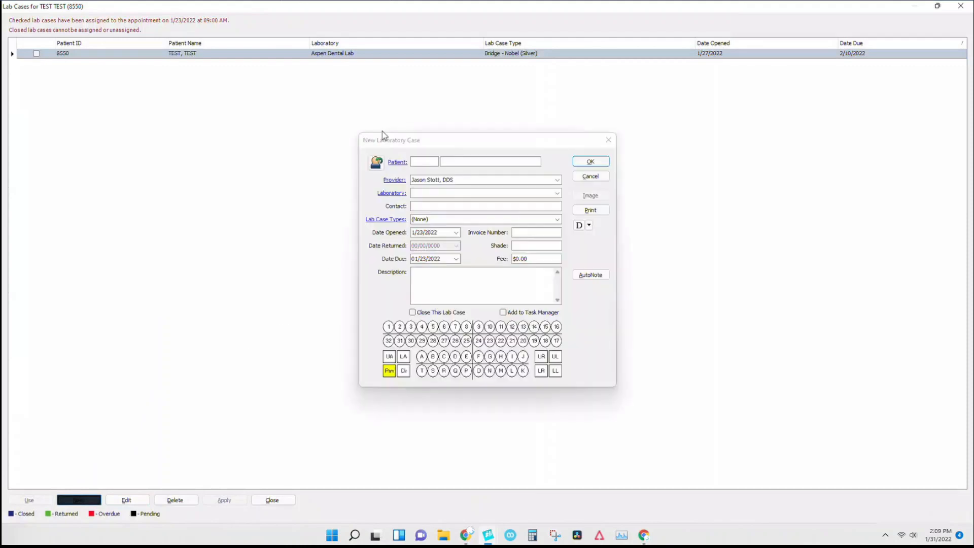
click(427, 194)
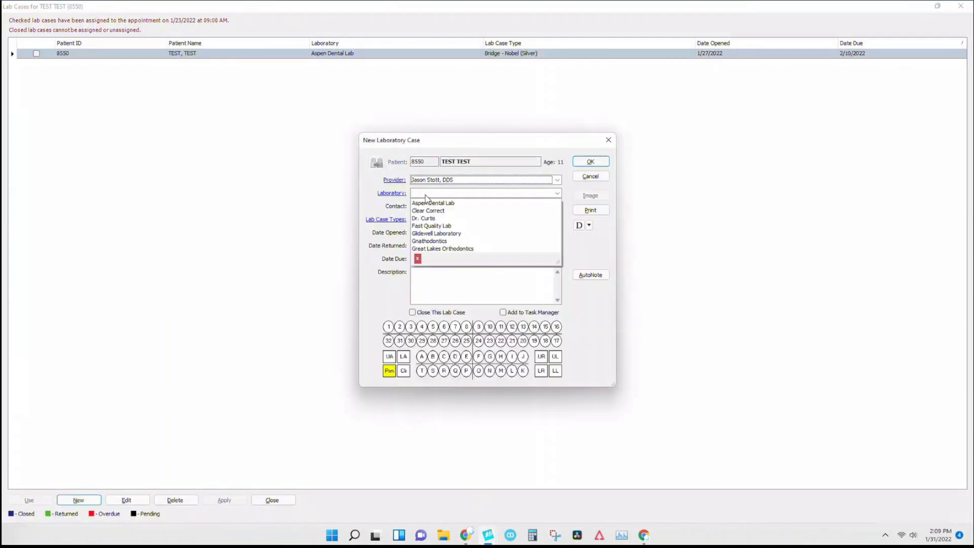
click(426, 203)
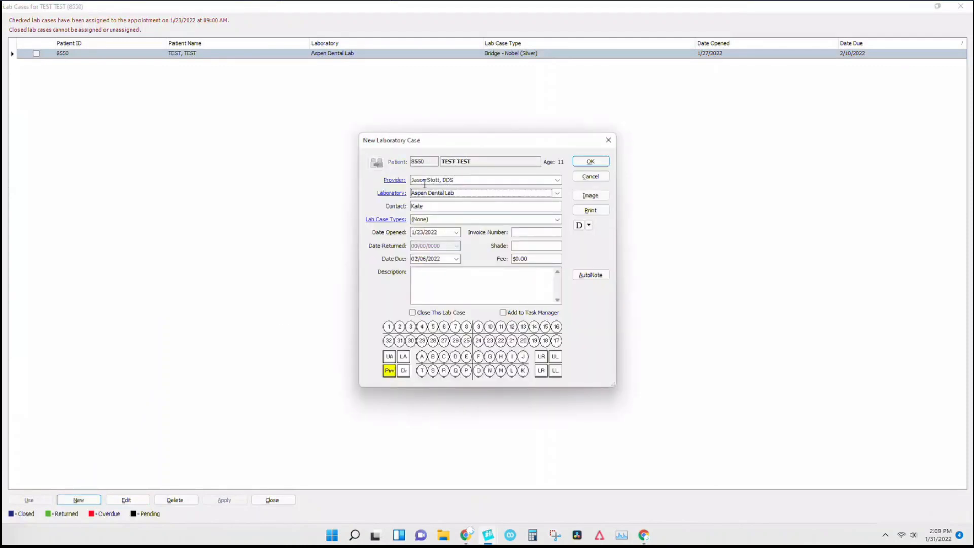
click(429, 220)
click(434, 263)
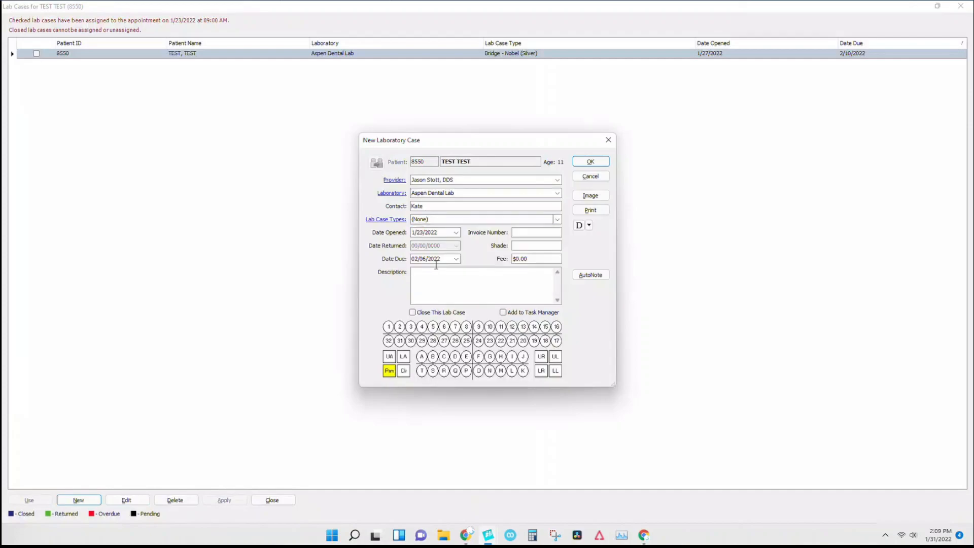
click(445, 327)
text(a2)
text(kjasdf;kj)
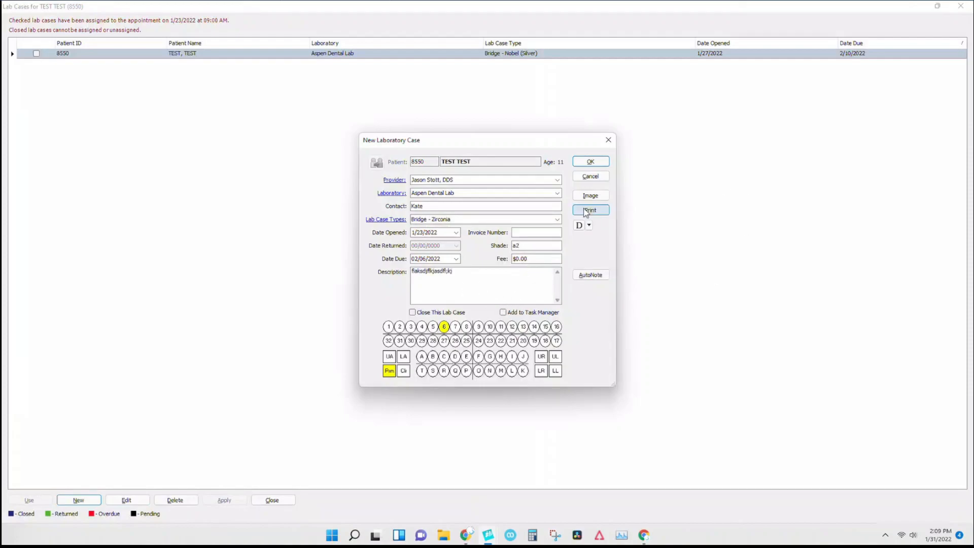
click(589, 178)
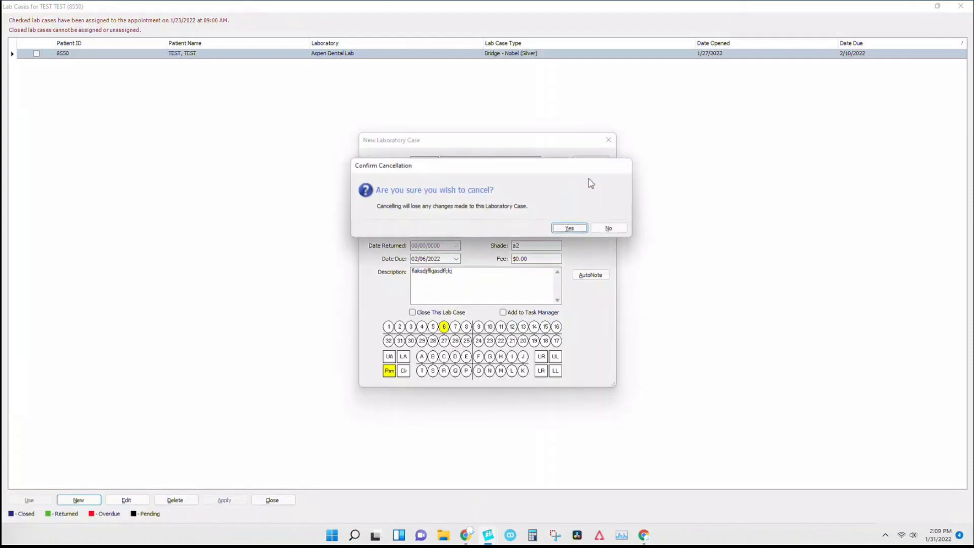
click(579, 228)
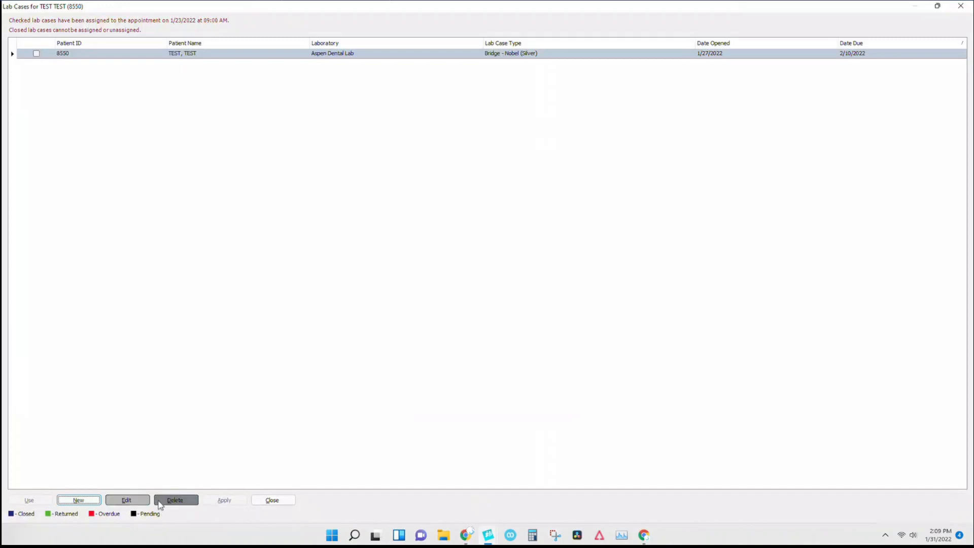
Step: Assign the existing Bridge - Nobel (Silver) lab case to the 9:00 appointment and apply the assignment
click(38, 57)
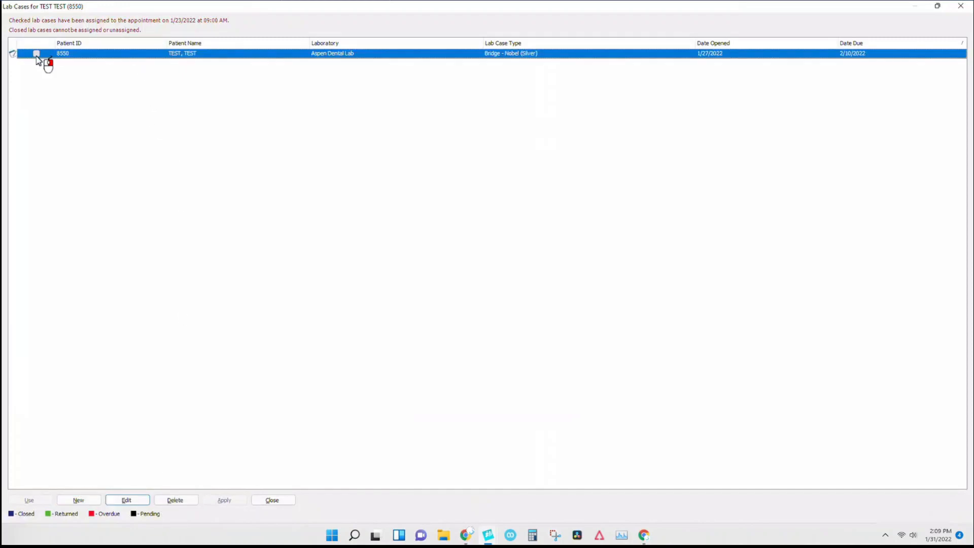
click(219, 502)
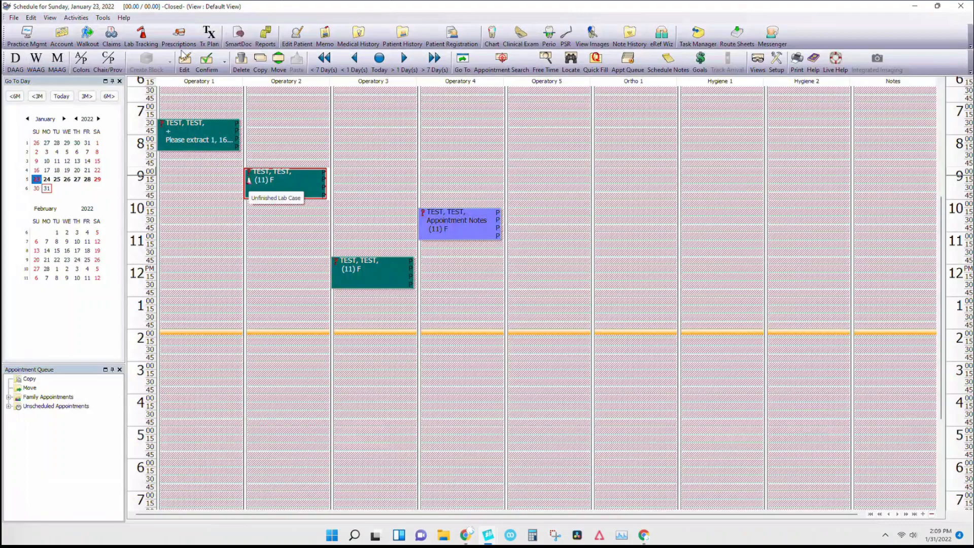
Step: Reopen the appointment's Bridge - Nobel (Silver) lab case, enter a returned date, save it, and close the lab cases
click(141, 37)
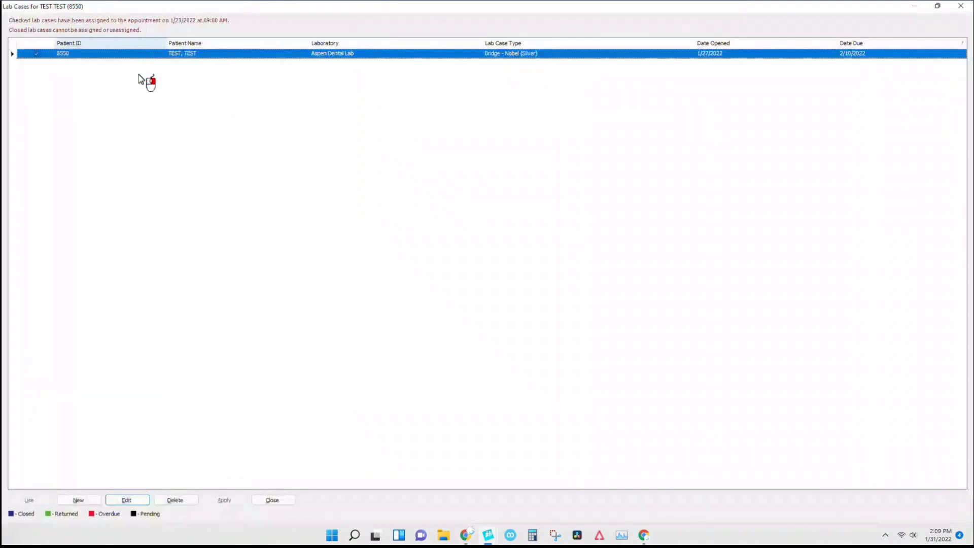
double_click(107, 55)
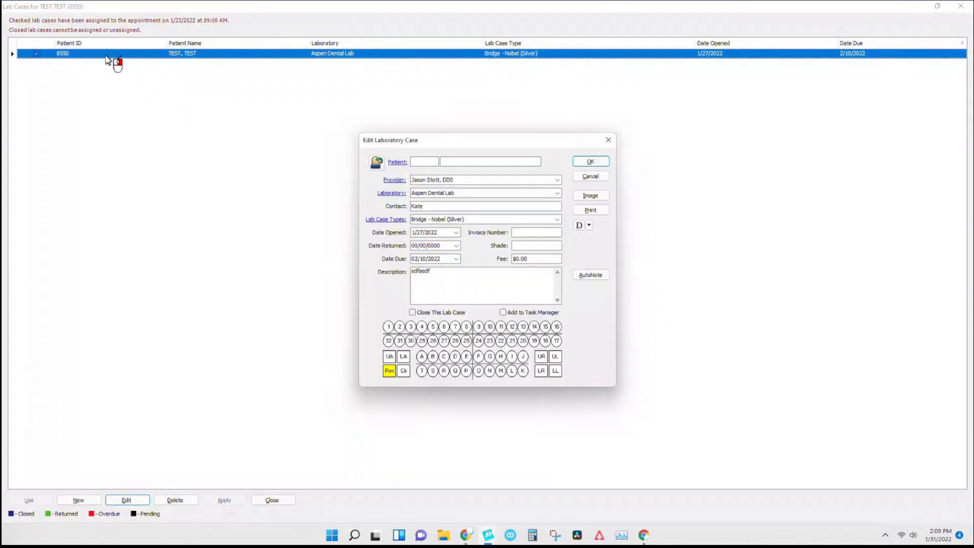
click(456, 246)
click(517, 331)
click(582, 161)
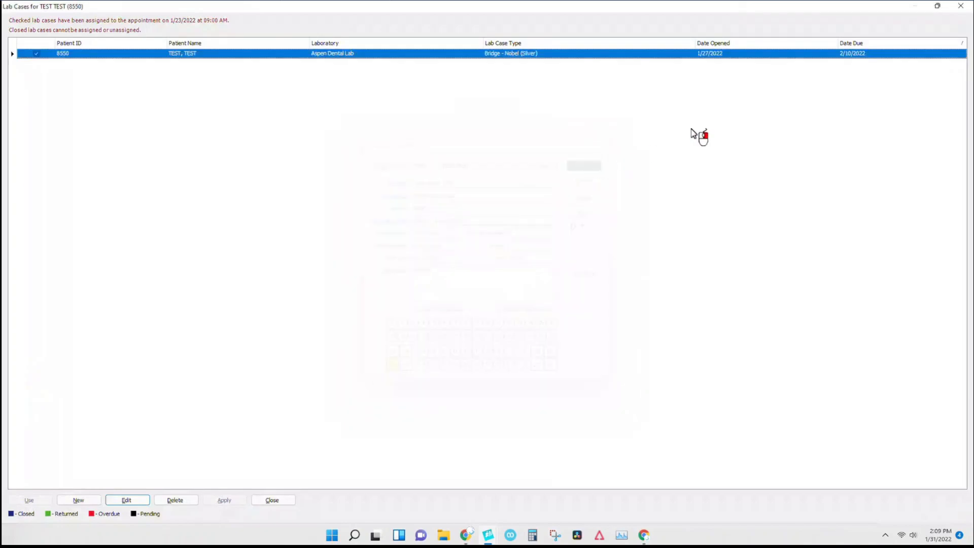
click(274, 500)
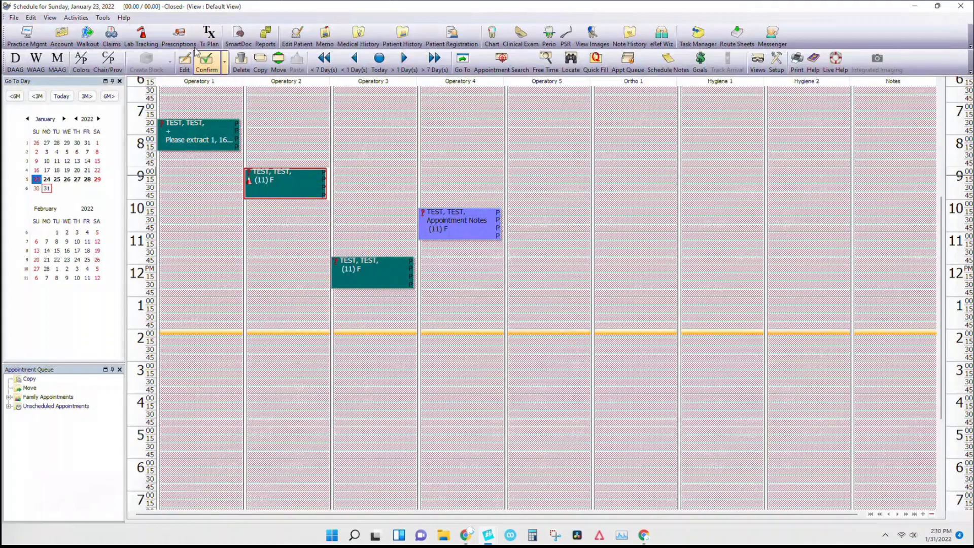
Step: Open the test patient's Amoxicillin 500 mg prescription, change the drug to Amoxicillin 250 mg, and discard the changes
click(183, 43)
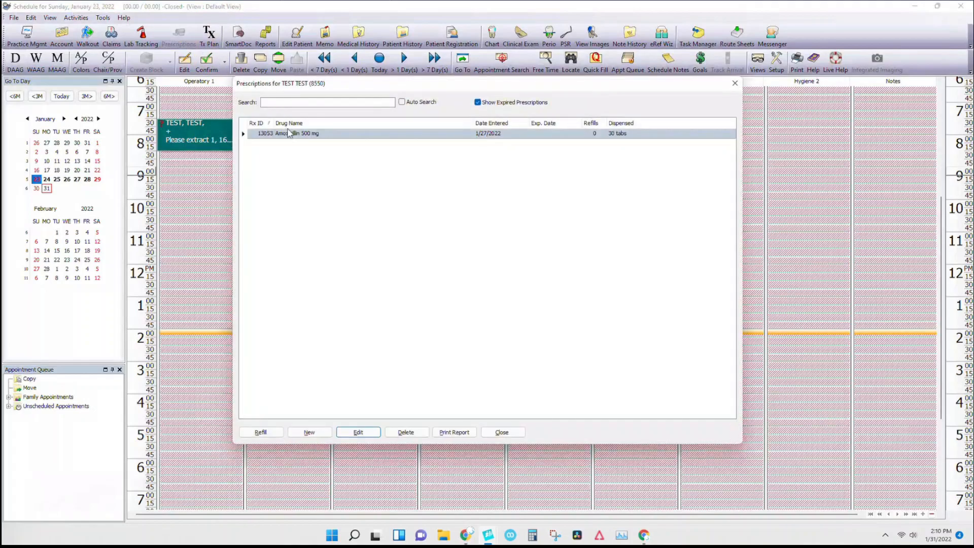
click(284, 135)
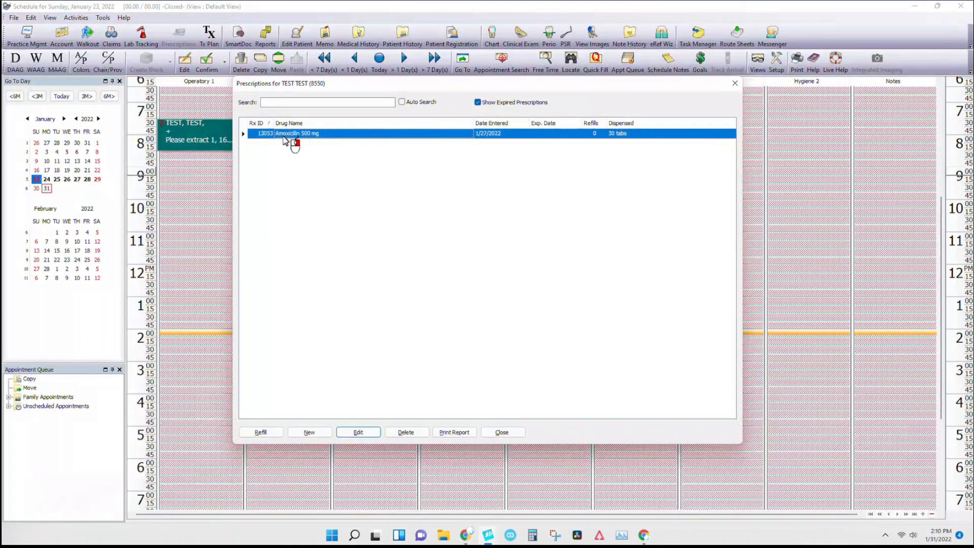
double_click(284, 136)
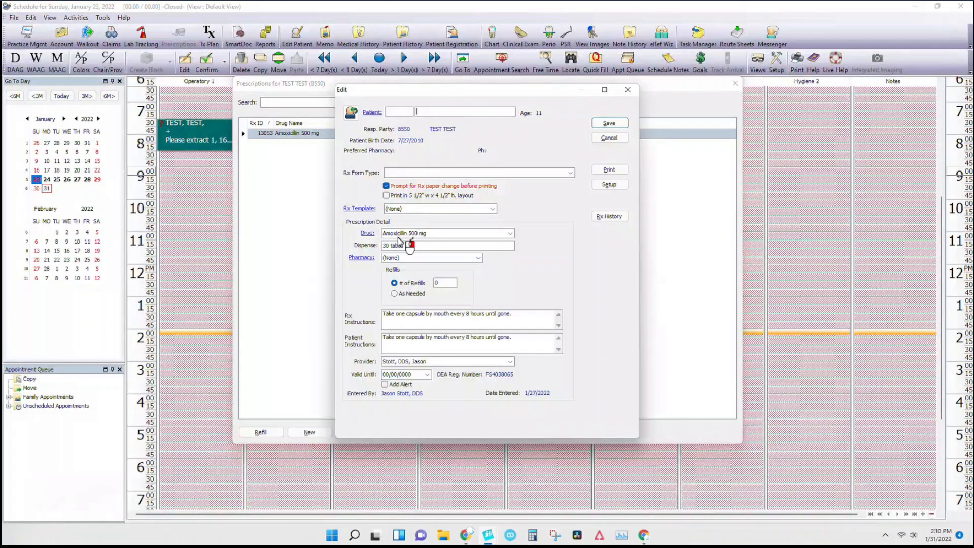
click(415, 243)
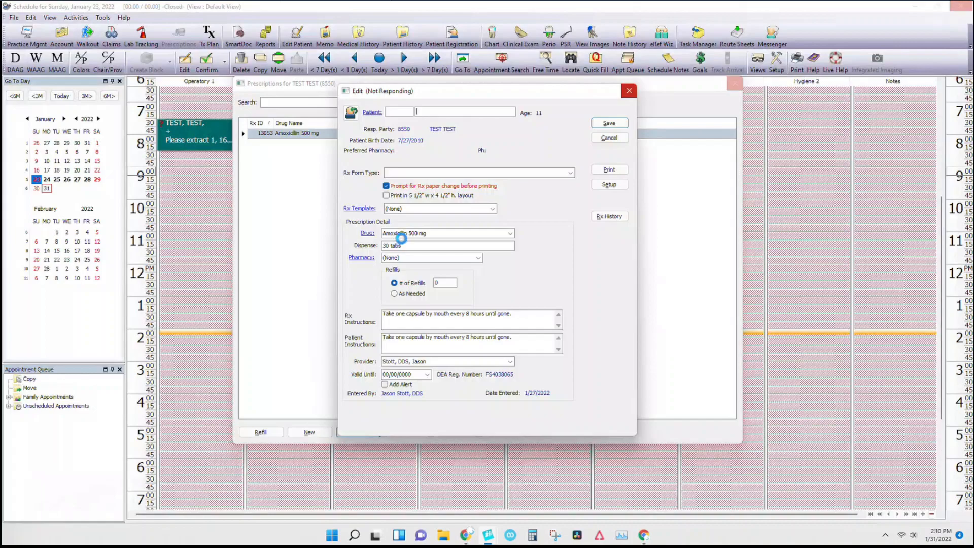
click(460, 209)
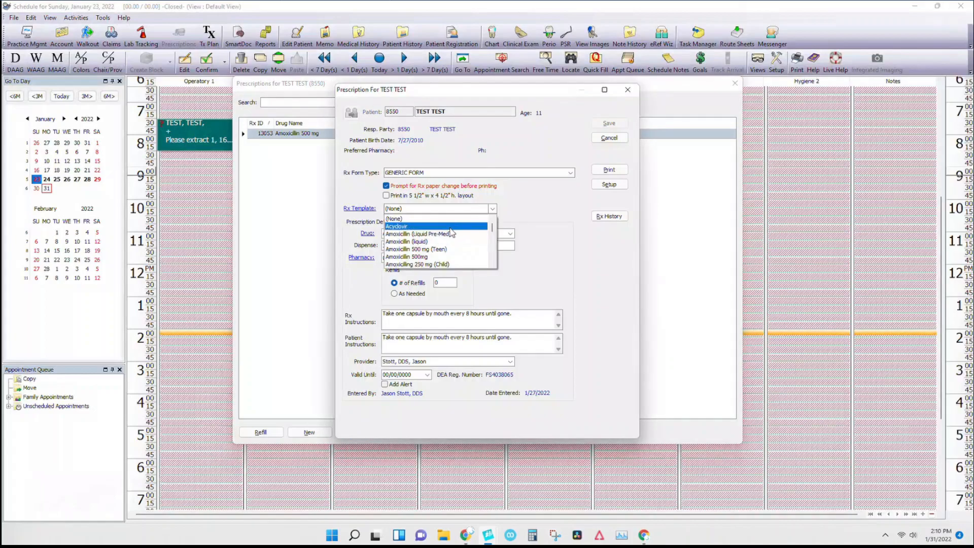
click(511, 234)
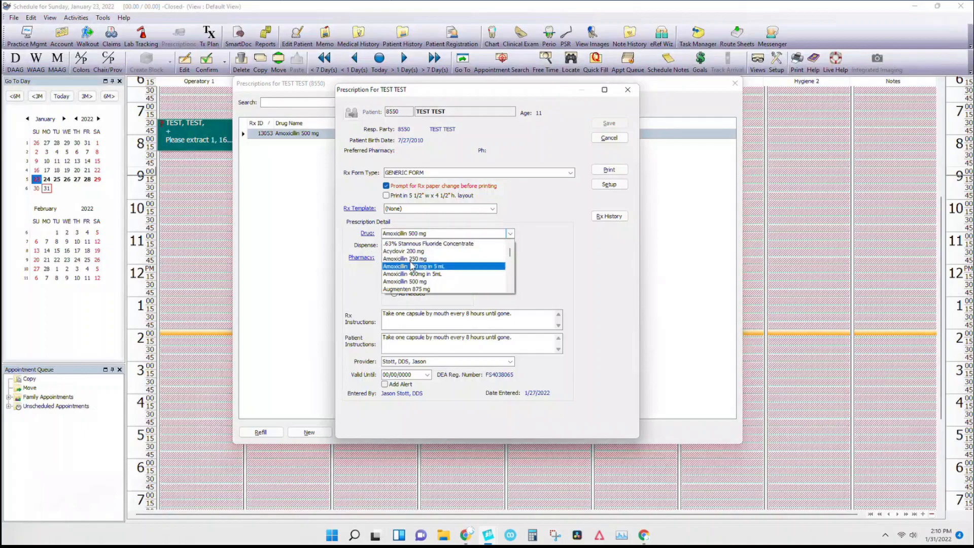
click(412, 260)
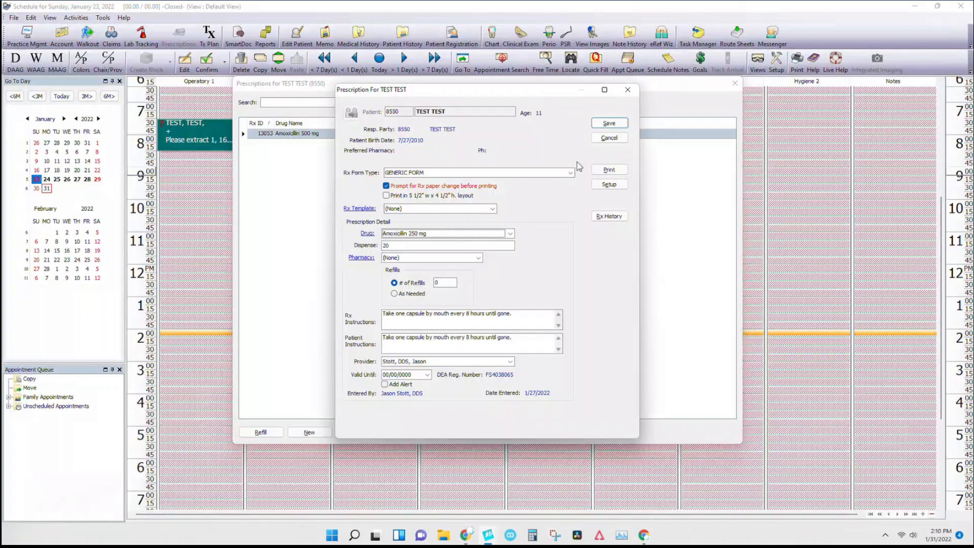
click(607, 142)
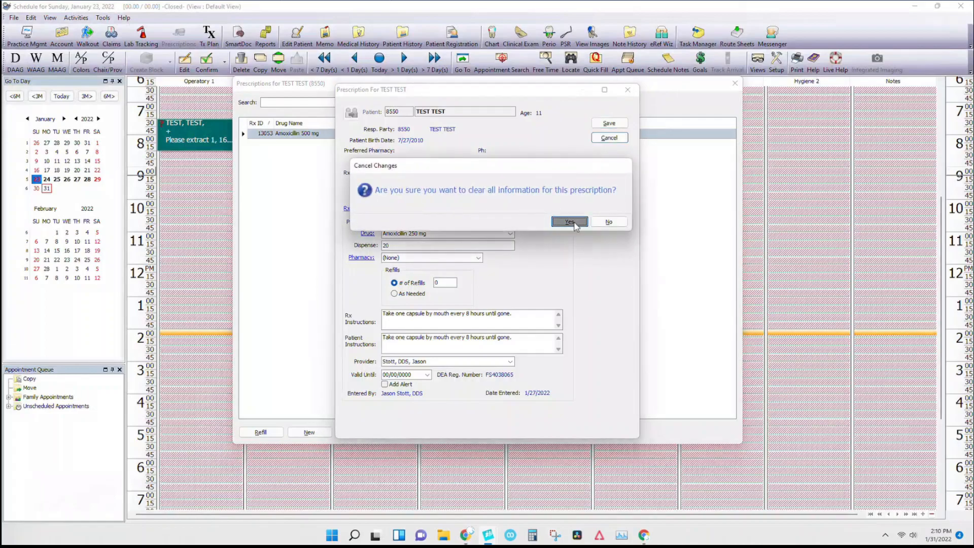
click(575, 223)
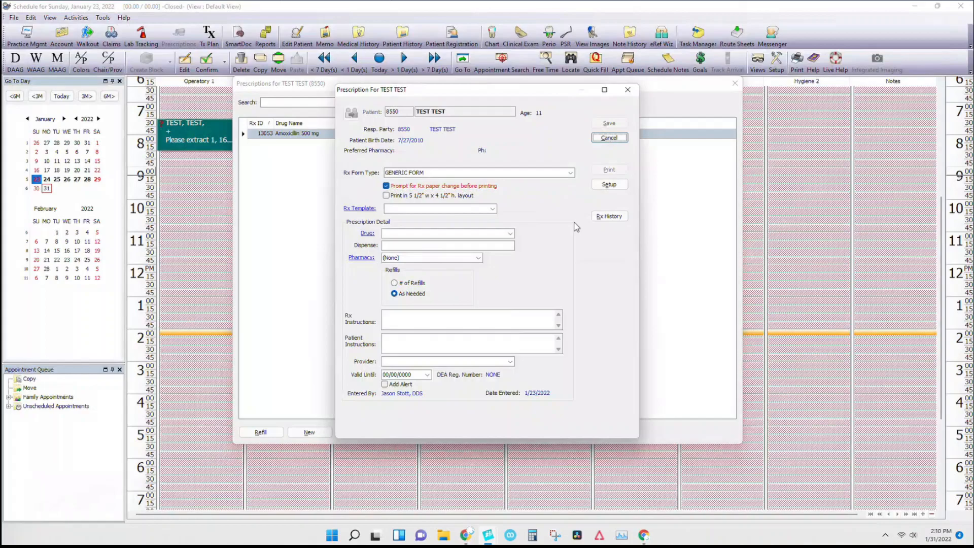
click(609, 142)
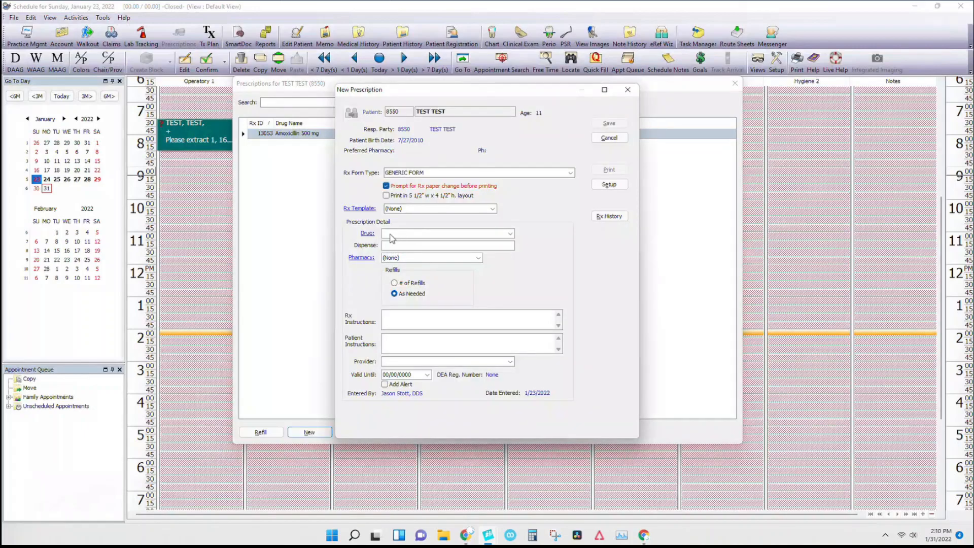
Step: Fill in a new prescription for Amoxicillin 250 mg, discard it, and close the patient's prescriptions
click(392, 238)
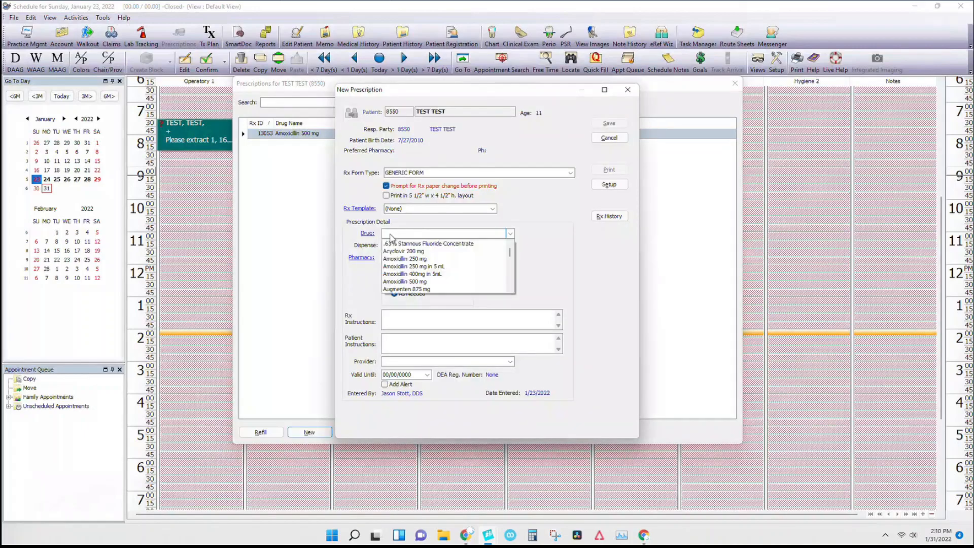
click(395, 259)
click(419, 324)
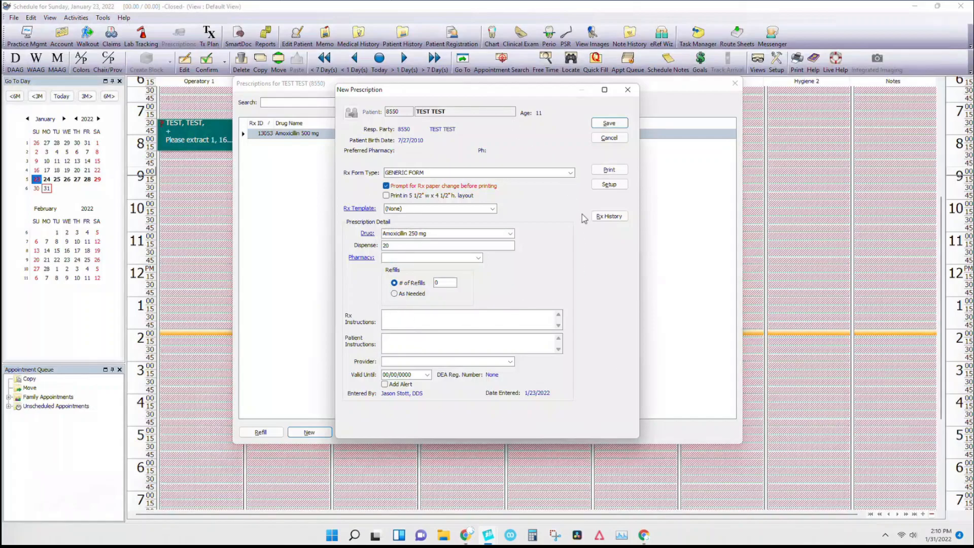
click(612, 139)
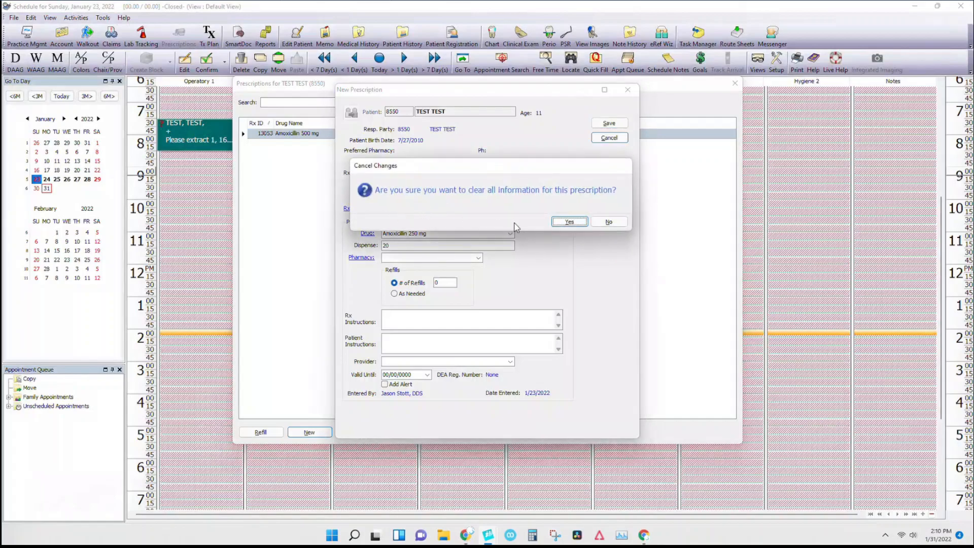
click(583, 224)
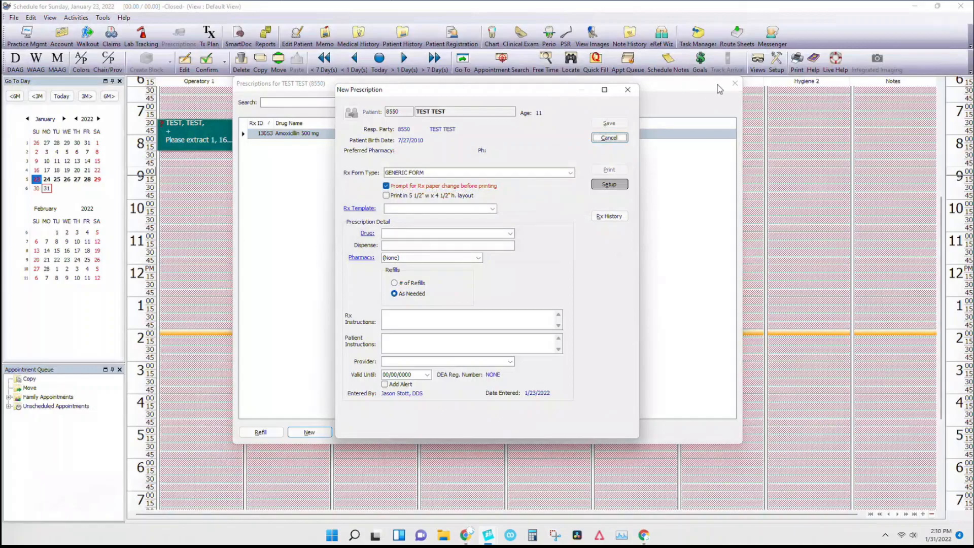
click(628, 89)
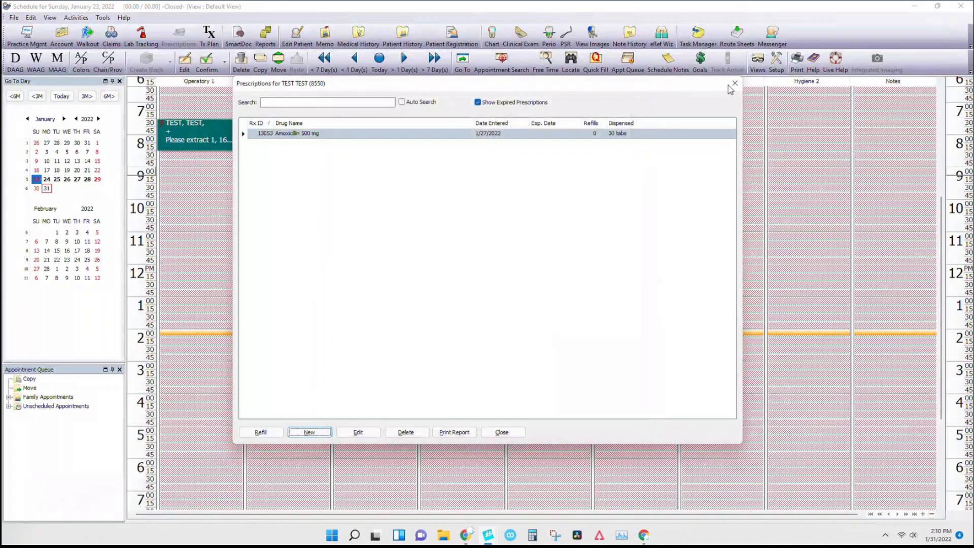
click(734, 84)
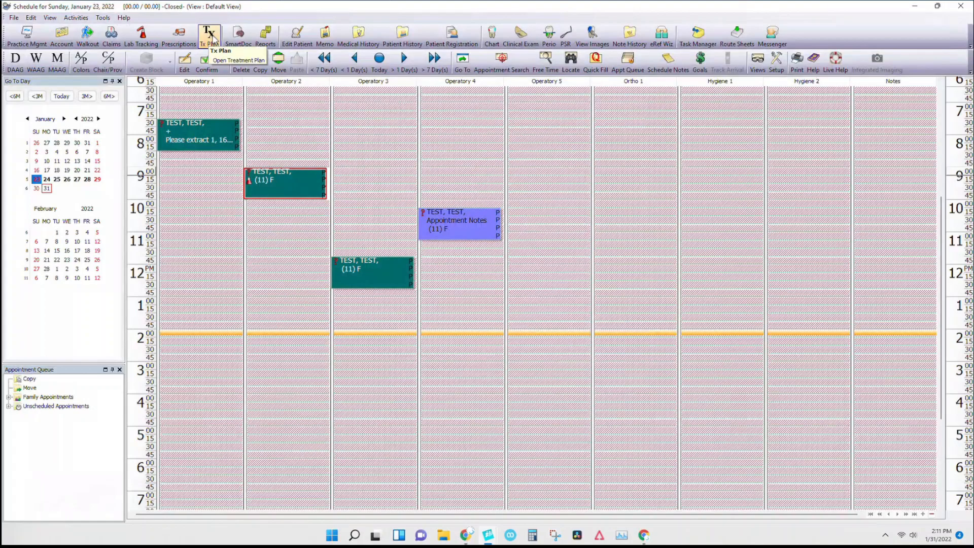
Step: Open the test patient's treatment plans and display the plan described as 1.22
click(210, 36)
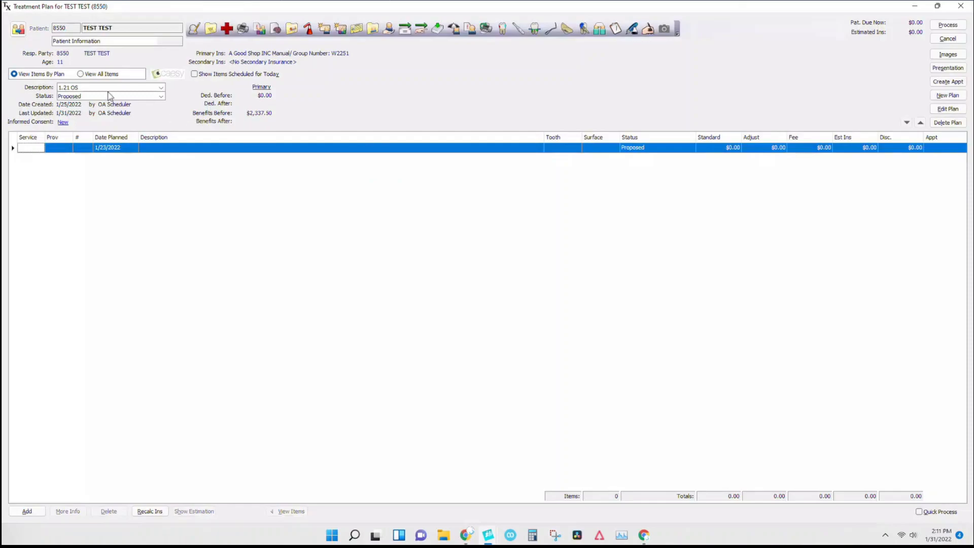
click(72, 89)
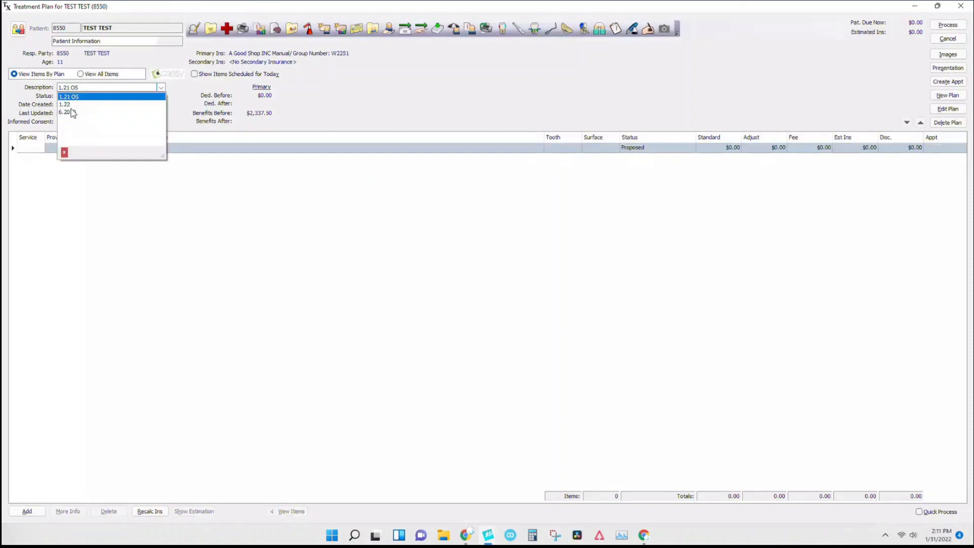
click(69, 104)
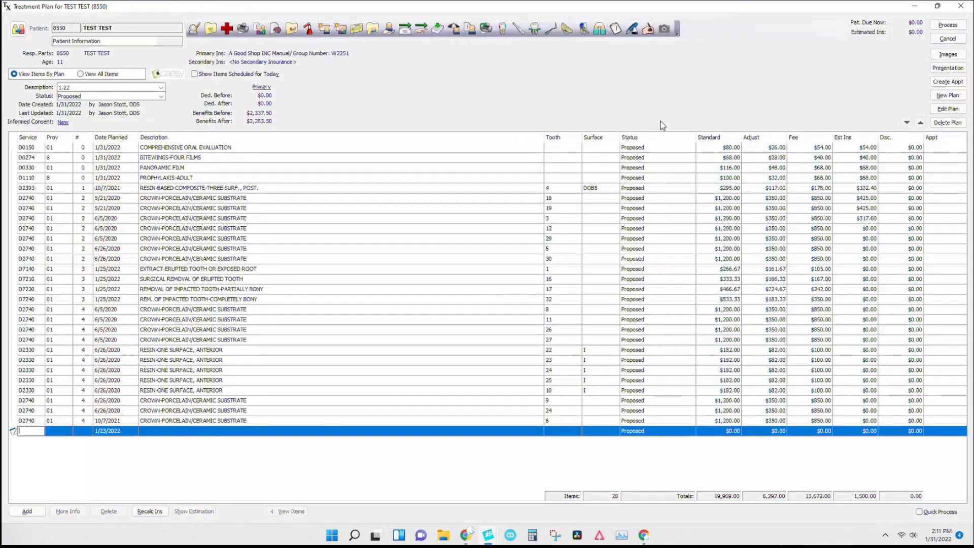
Step: Create a treatment plan with the description "new" and add all of the patient's planned services to it
click(941, 94)
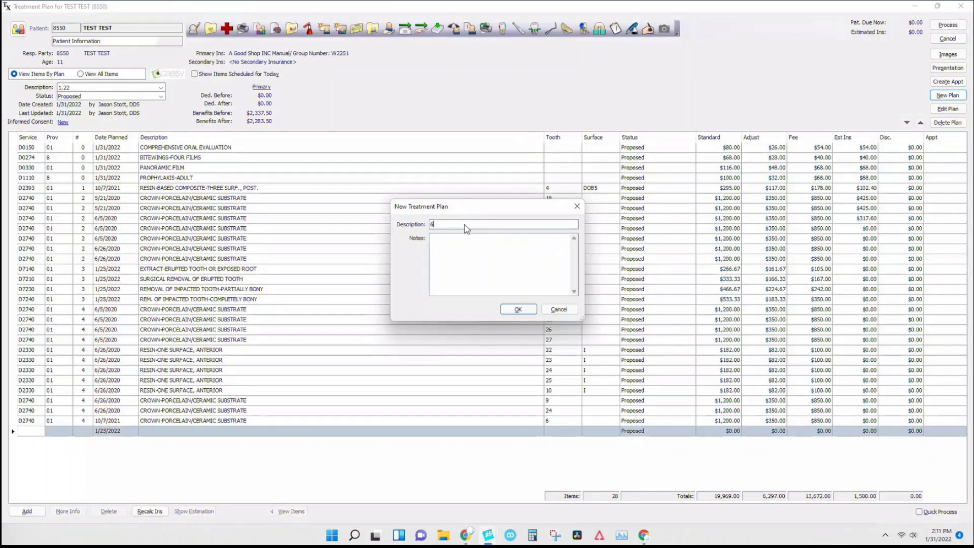
text(54654654)
drag(426, 221, 405, 222)
text(new)
click(516, 309)
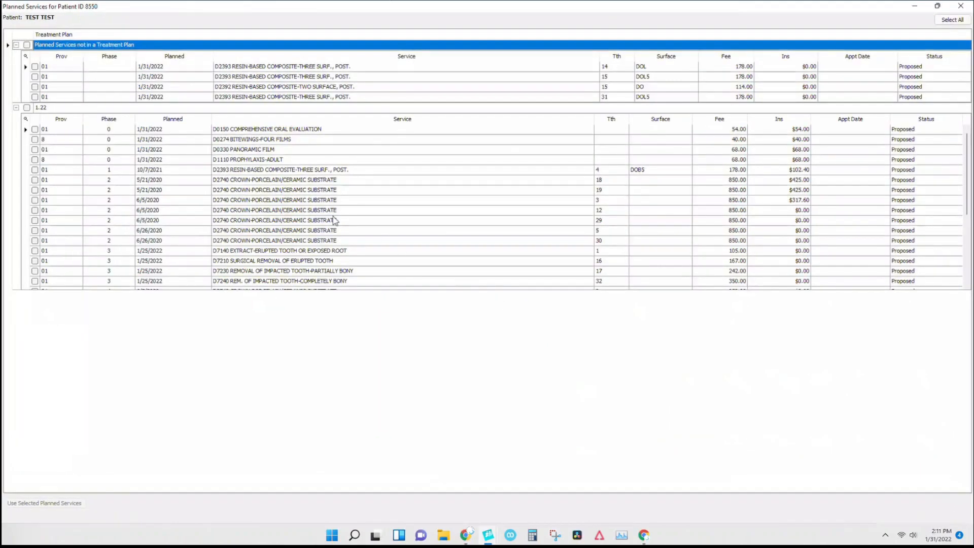
click(953, 19)
click(60, 503)
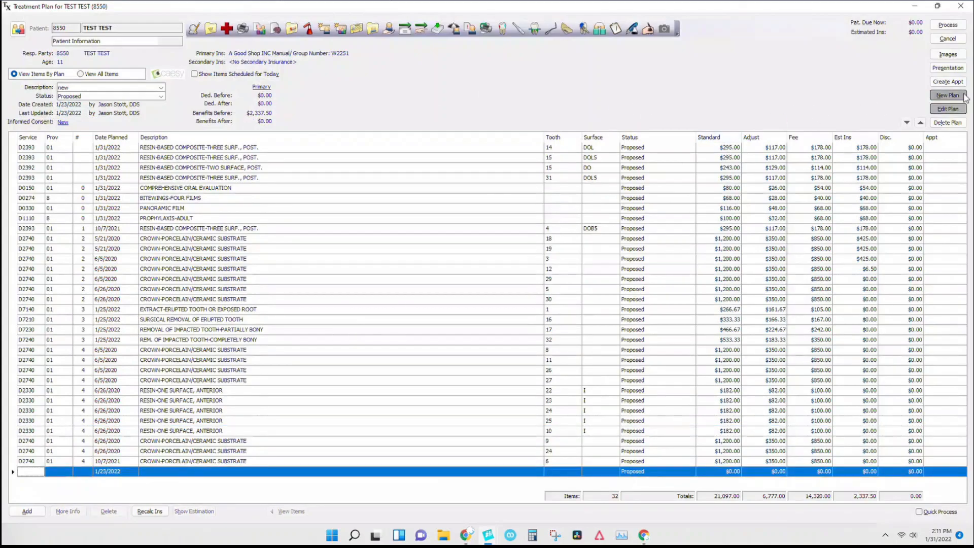
Step: Set up treatment plan processing to submit a pre-authorization for plan 1.22, cancel it, and close the treatment plan
click(947, 26)
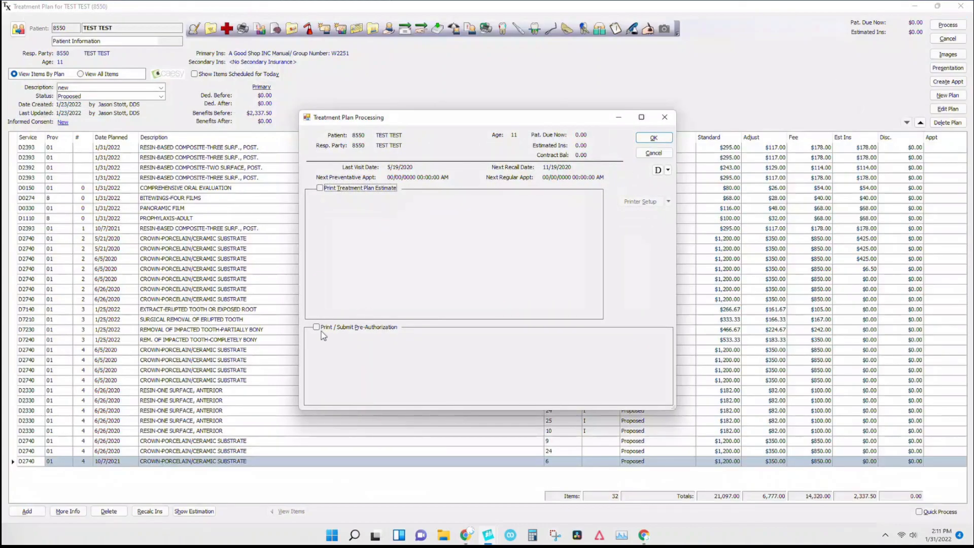
click(320, 188)
click(320, 189)
click(316, 328)
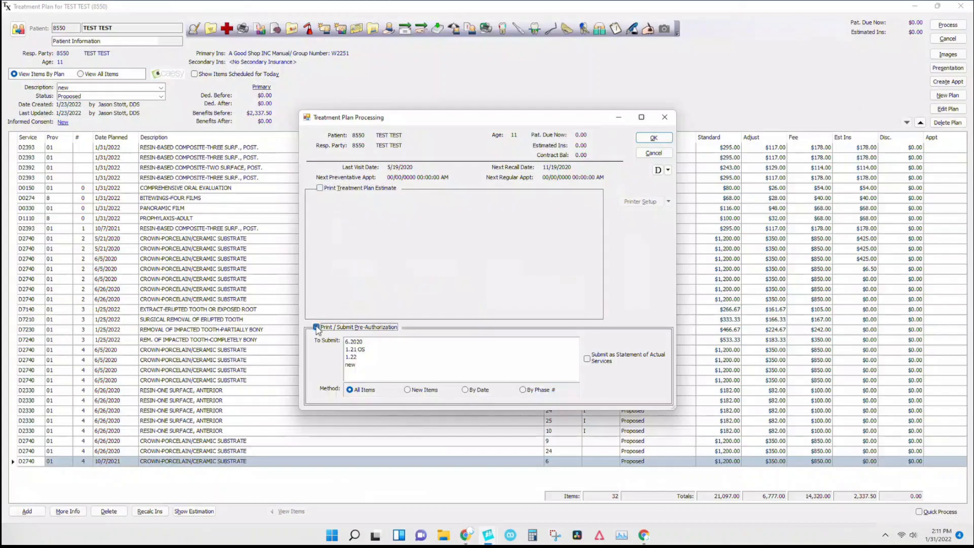
click(356, 357)
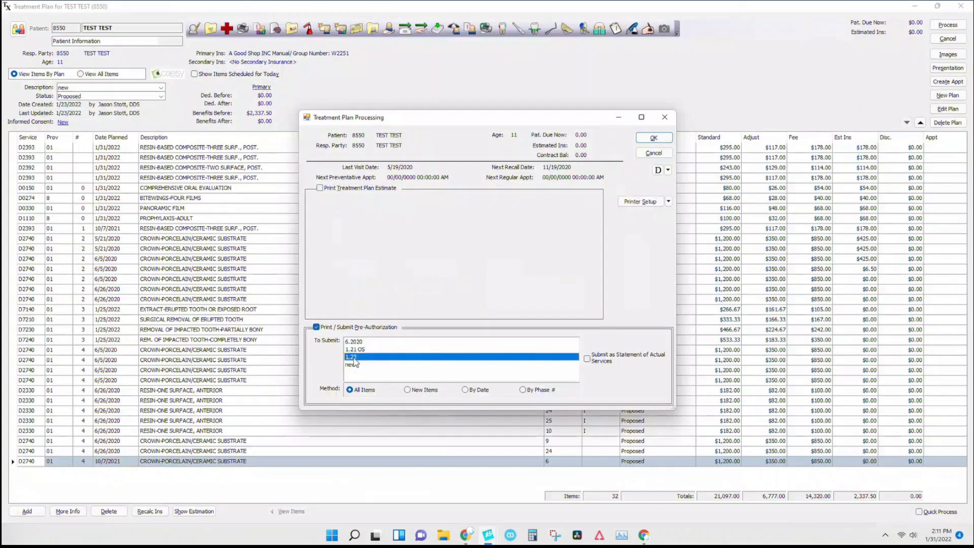
click(653, 153)
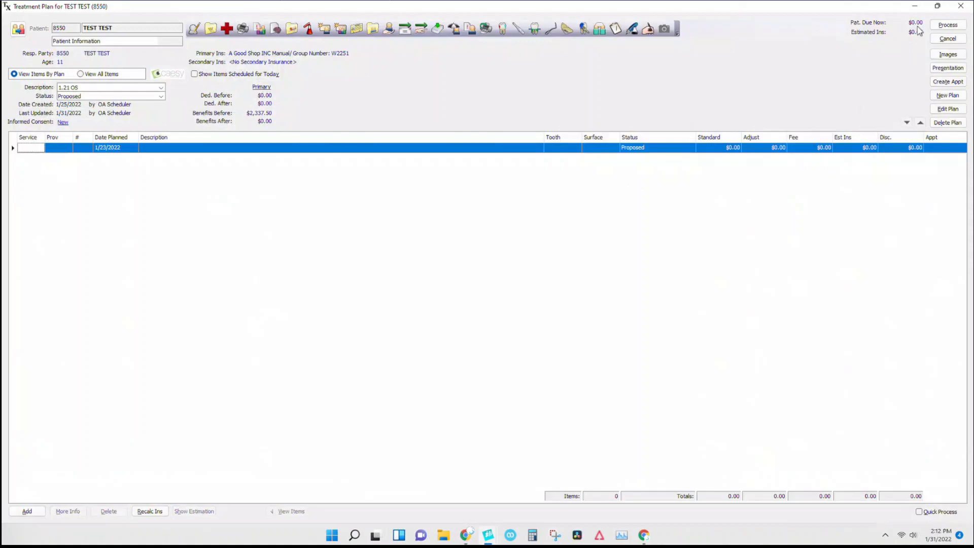
click(962, 7)
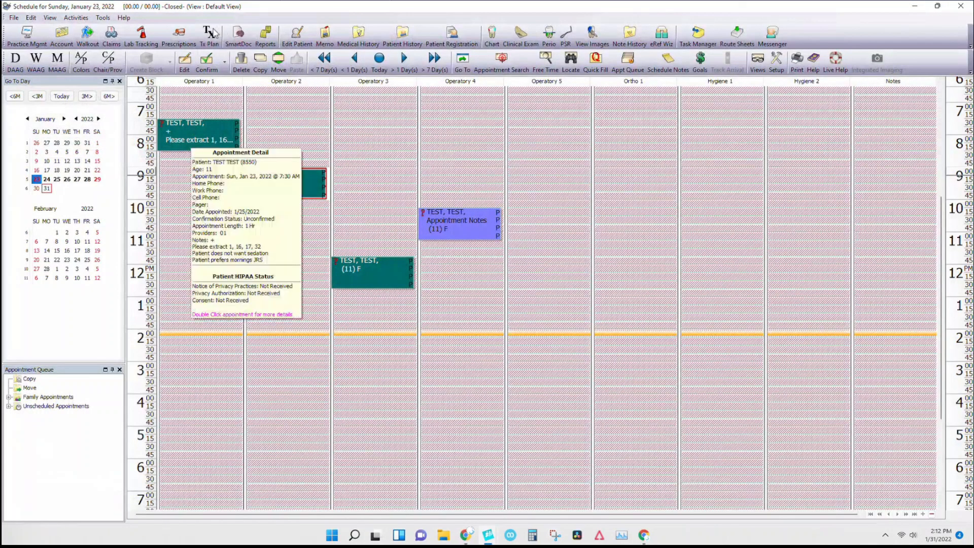
Step: View the test patient's SmartDoc documents and the patient's details form, closing each without changes
click(241, 43)
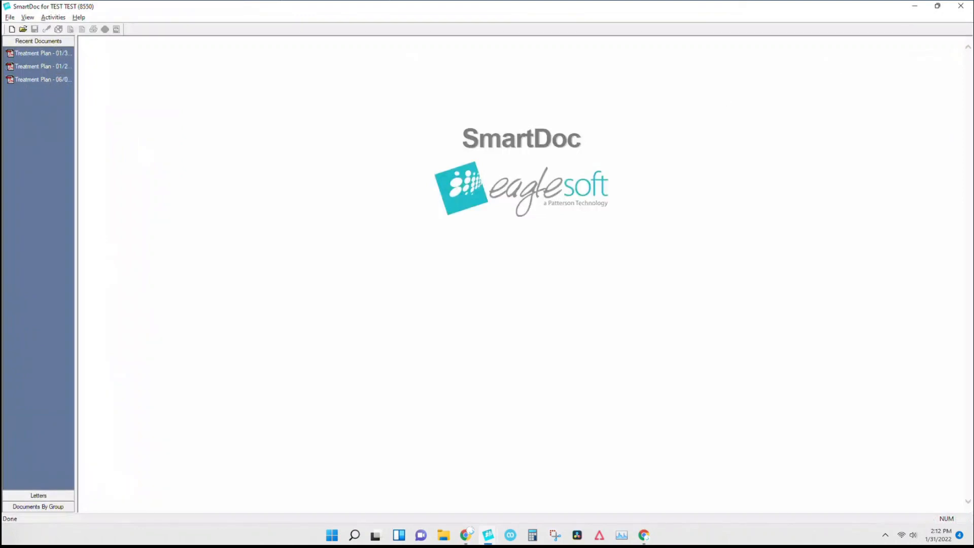
click(966, 9)
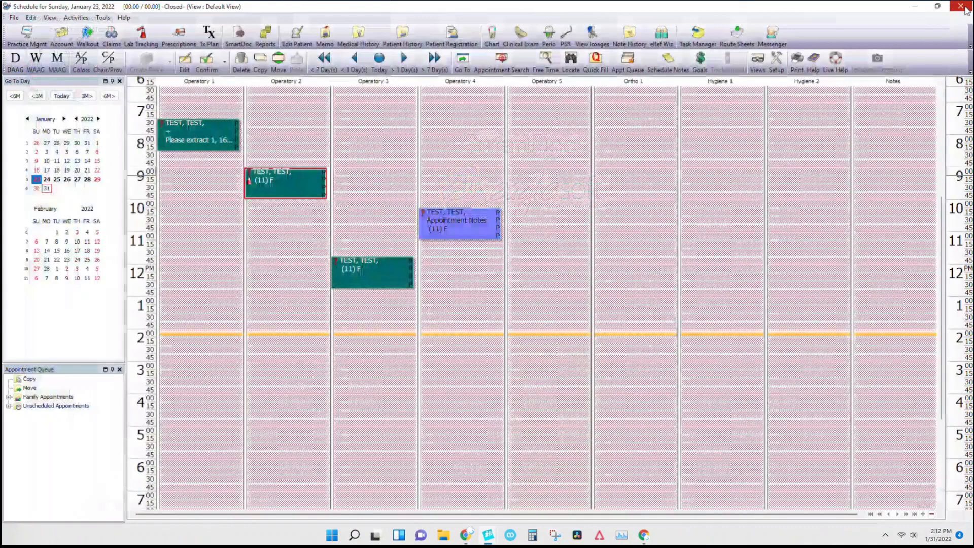
click(294, 39)
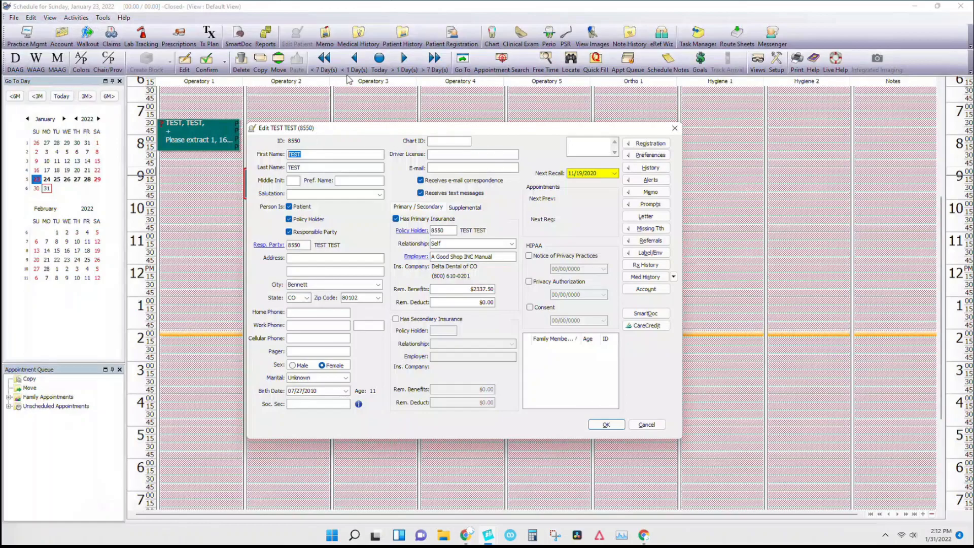
click(675, 128)
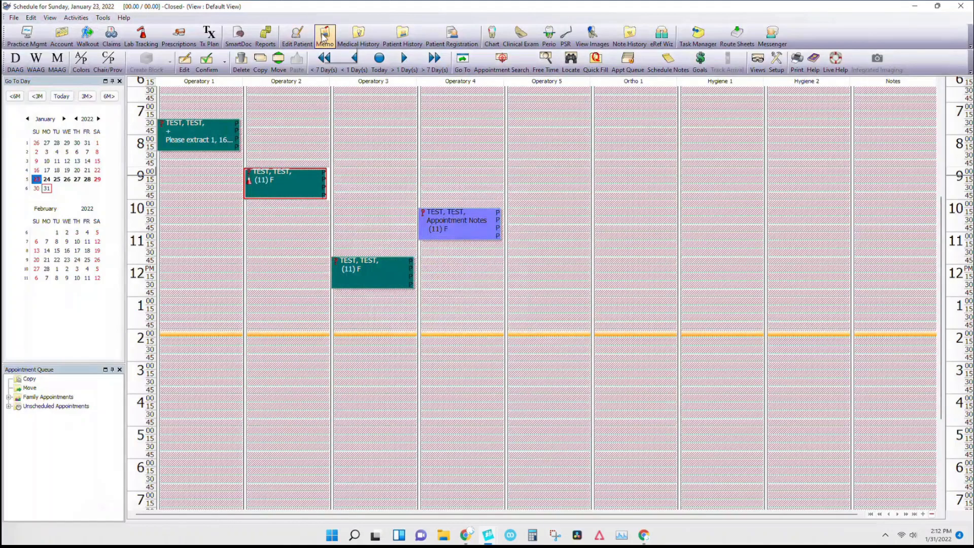
Step: Open the test patient's memo, view its notes area, and cancel without entering anything
click(324, 35)
click(378, 200)
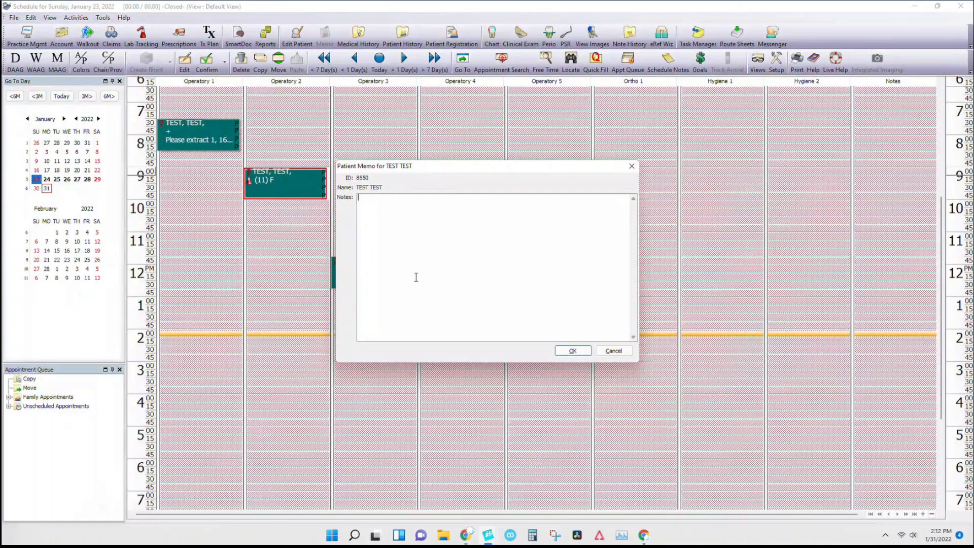
click(613, 351)
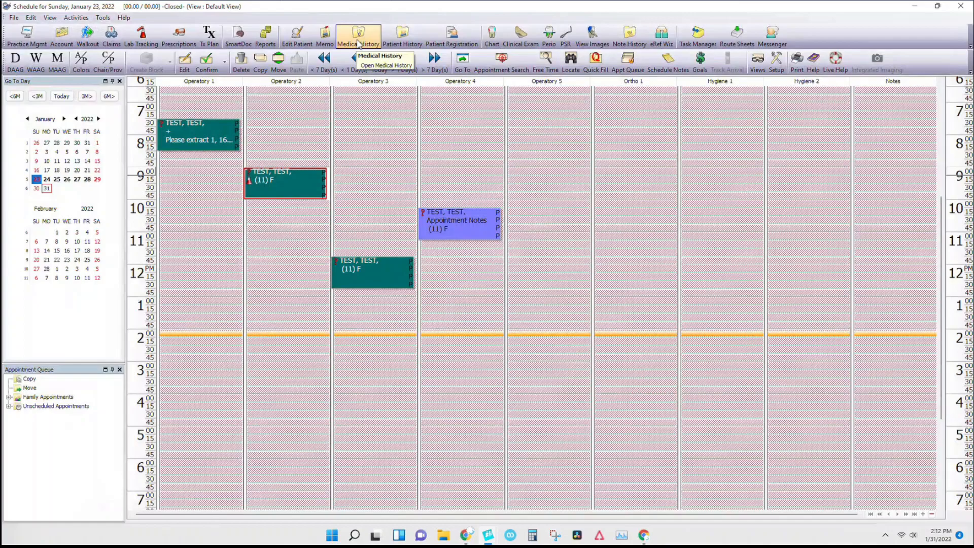
Step: Open the test patient's medical history, and view the perio exam with its graph and comparison without saving anything
click(359, 43)
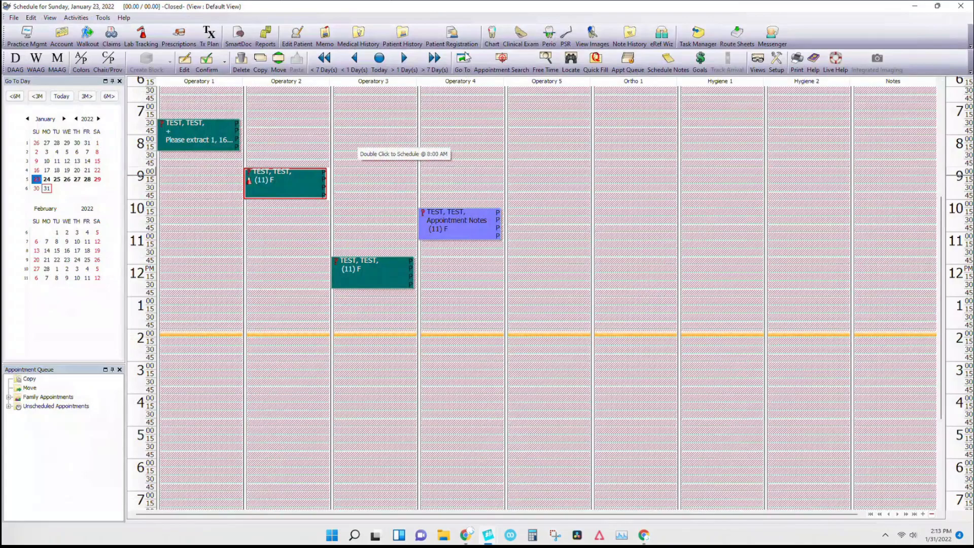
click(553, 39)
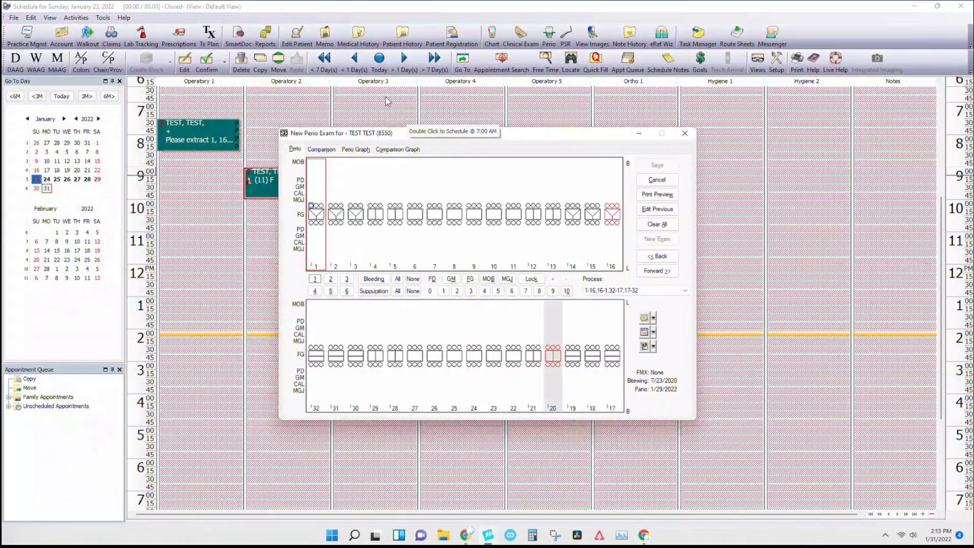
click(321, 151)
click(356, 151)
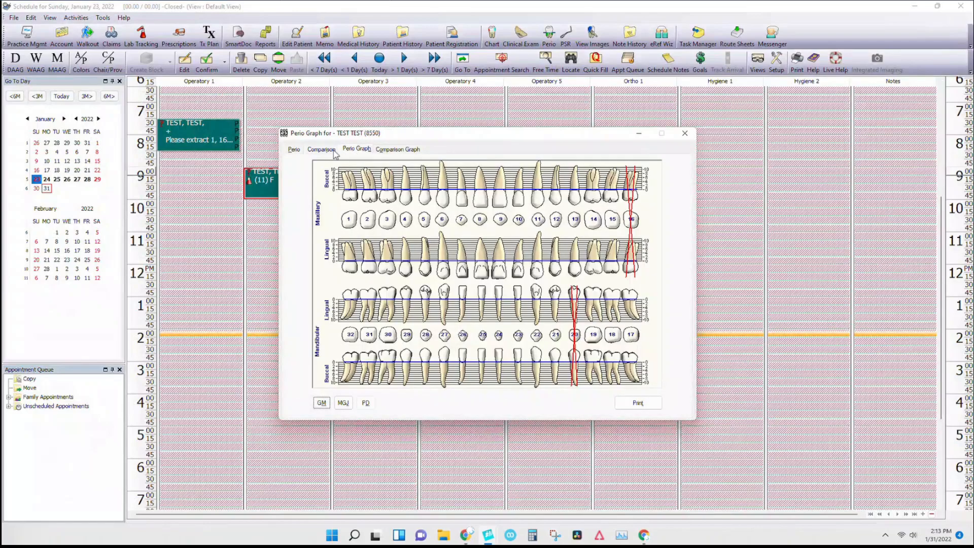
click(334, 152)
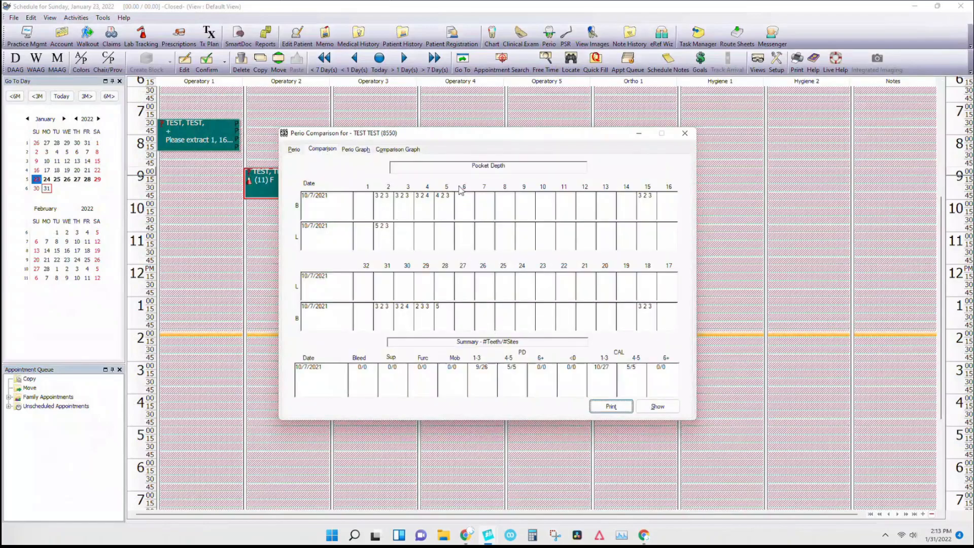
click(294, 150)
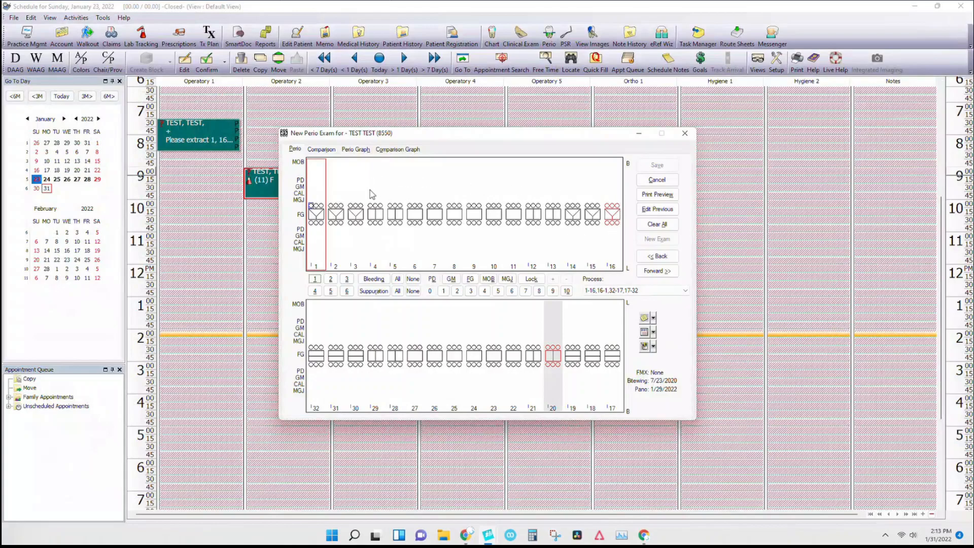
click(685, 133)
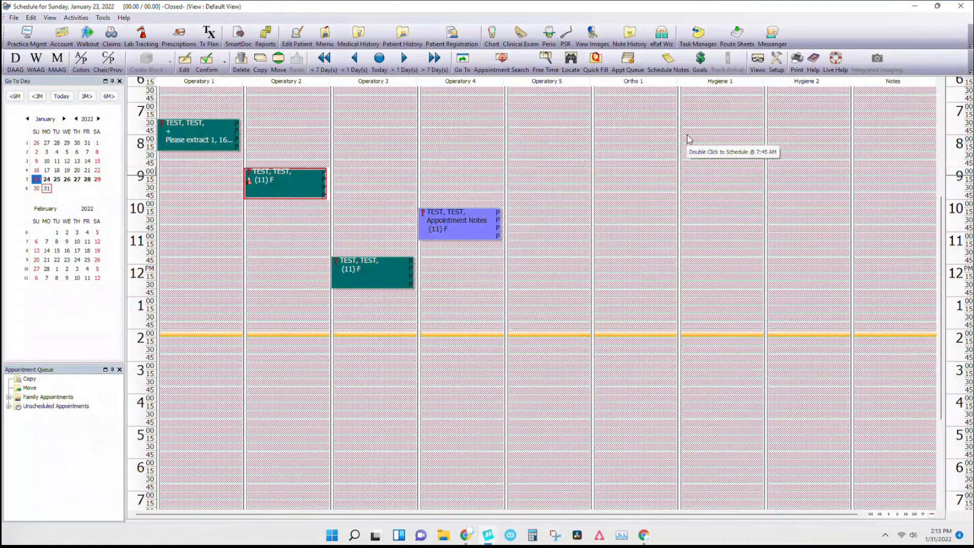
Step: View the test patient's list of imaging exams by date and return to the schedule
click(592, 34)
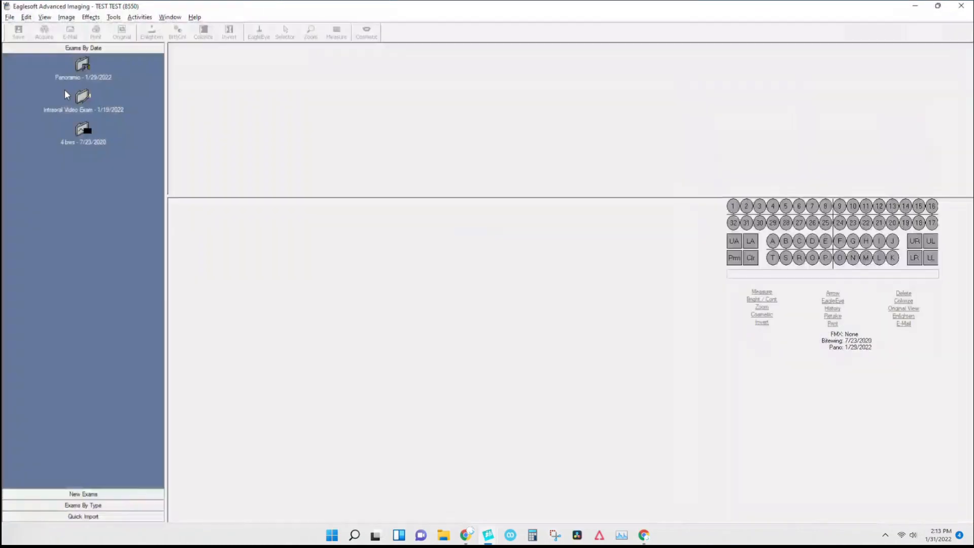
click(960, 6)
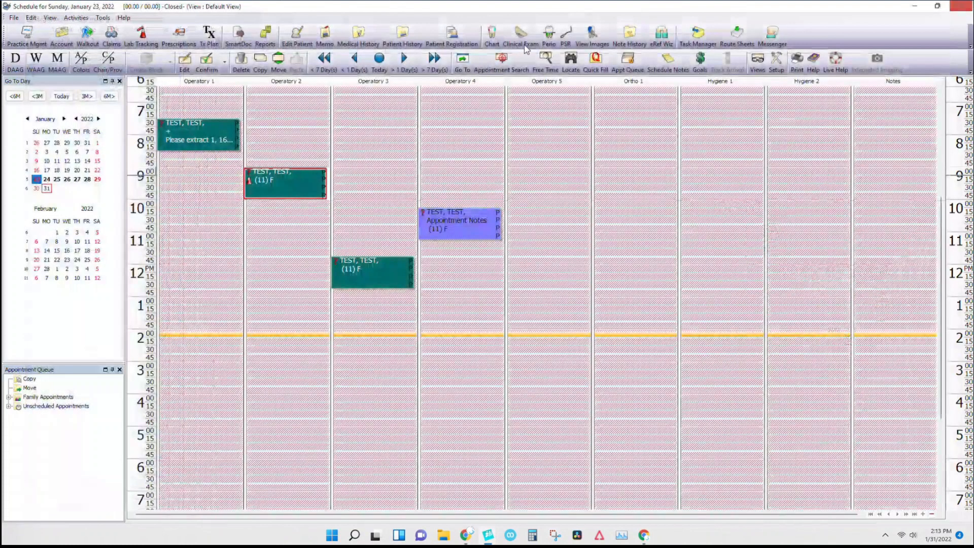
Step: Open the test patient's note history and insert the "GP - Filling(s)" AutoNote into a new note
click(630, 35)
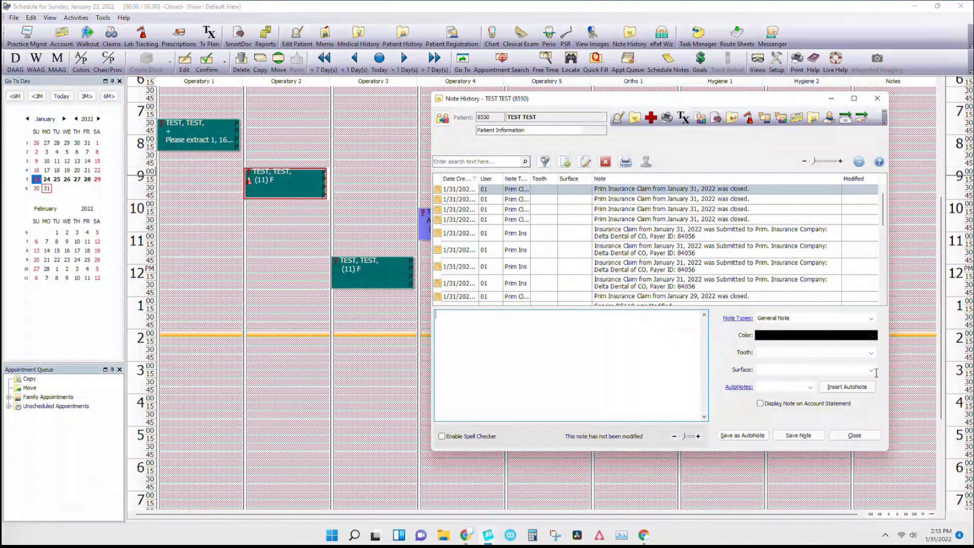
click(811, 387)
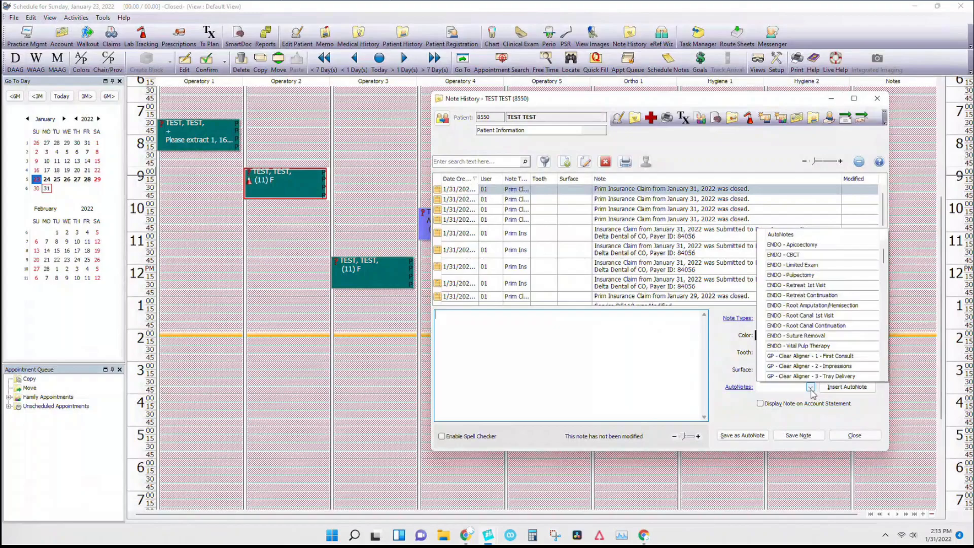
scroll(797, 337, down, 1)
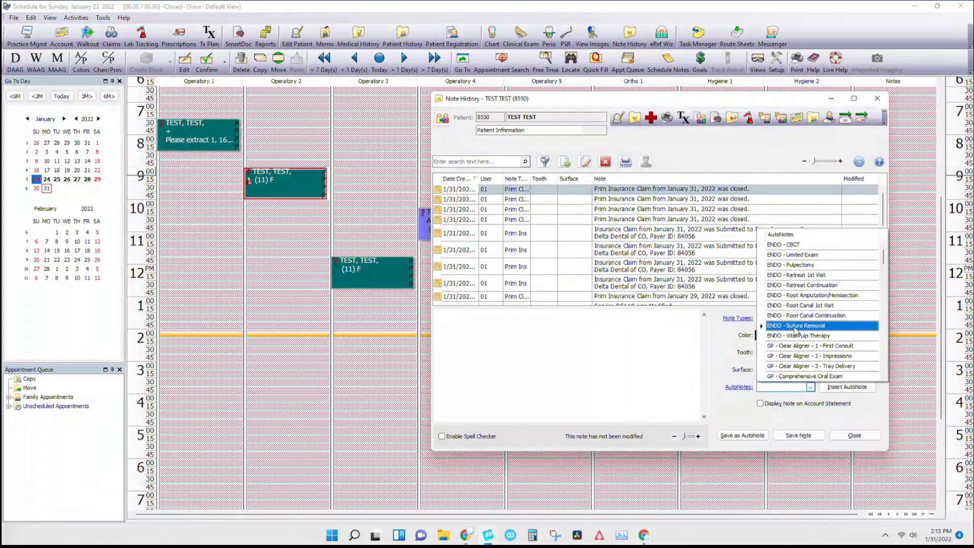
scroll(797, 331, down, 3)
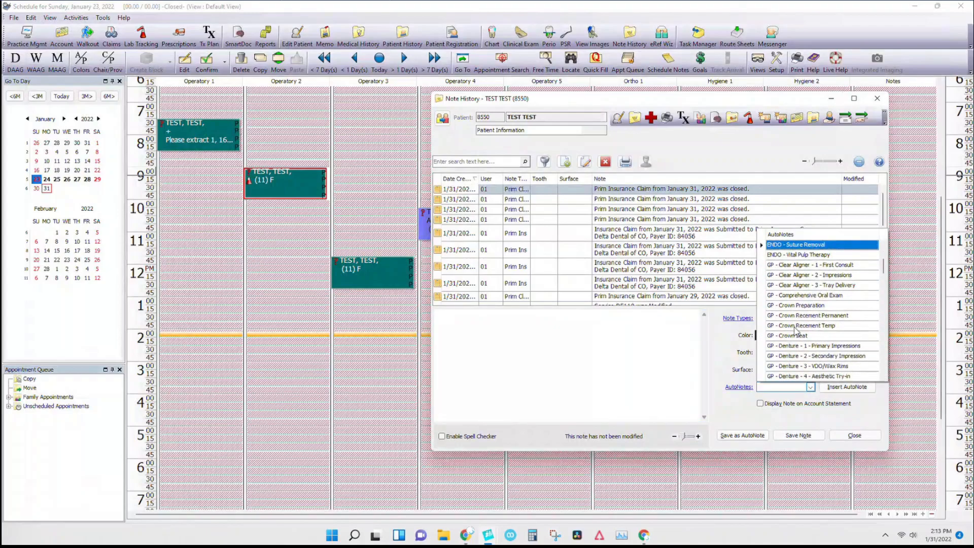
scroll(799, 350, down, 3)
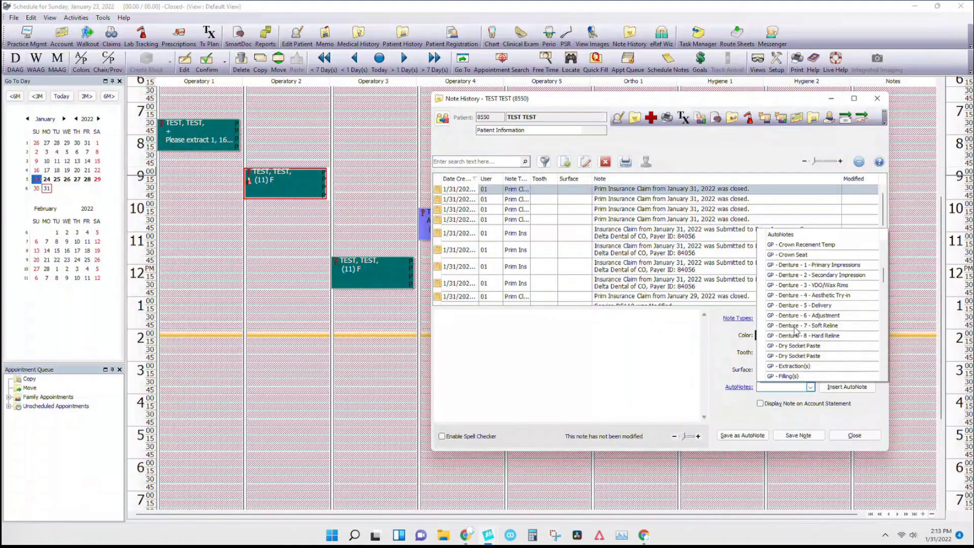
click(804, 356)
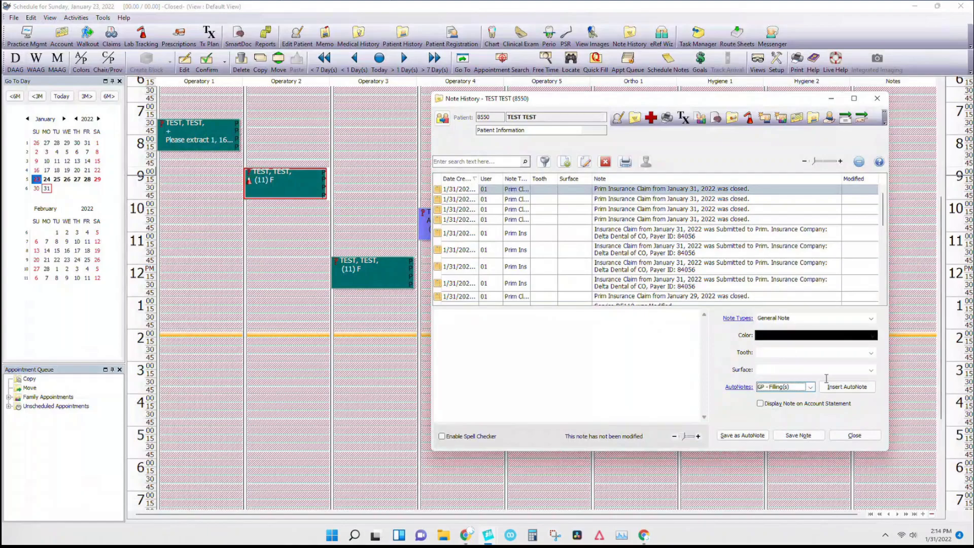
click(835, 388)
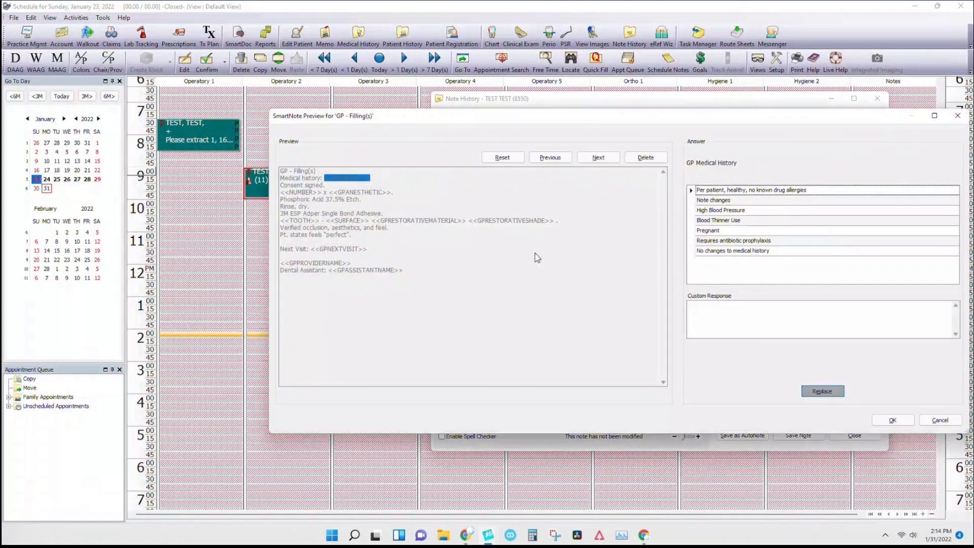
Step: Fill in the filling note with Blood Thinner Use as medical history, 5 x Lidocaine 2% w/ 1:100 epi, and tooth 29
click(736, 223)
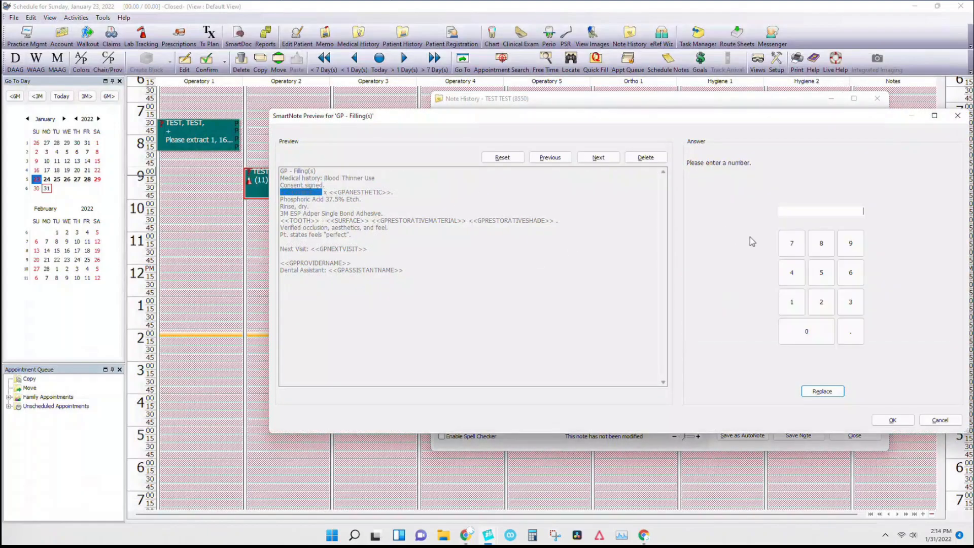
click(821, 272)
click(822, 391)
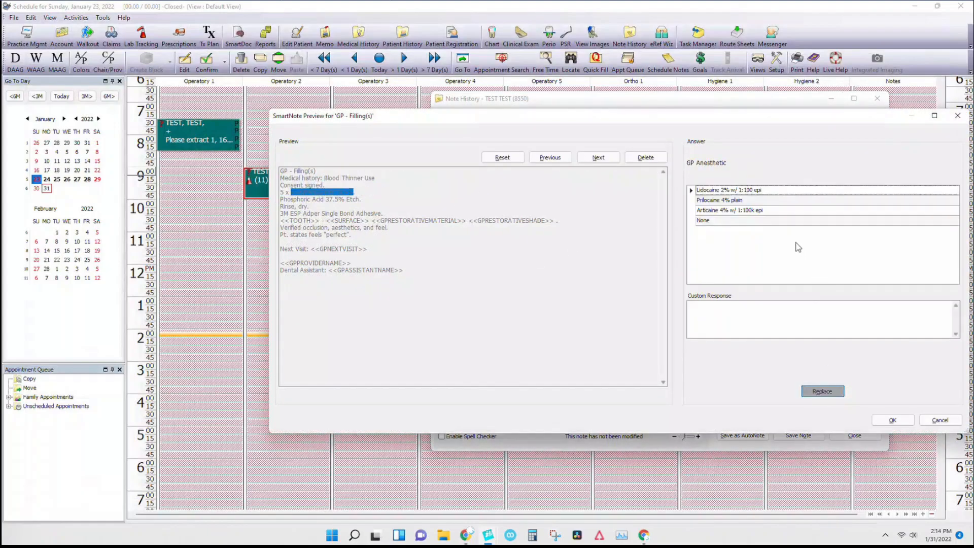
click(724, 190)
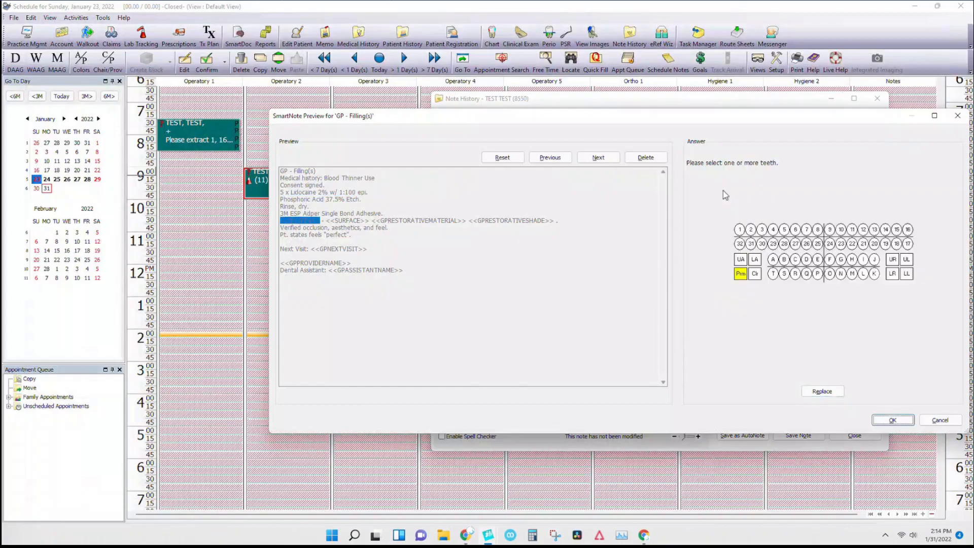
click(823, 391)
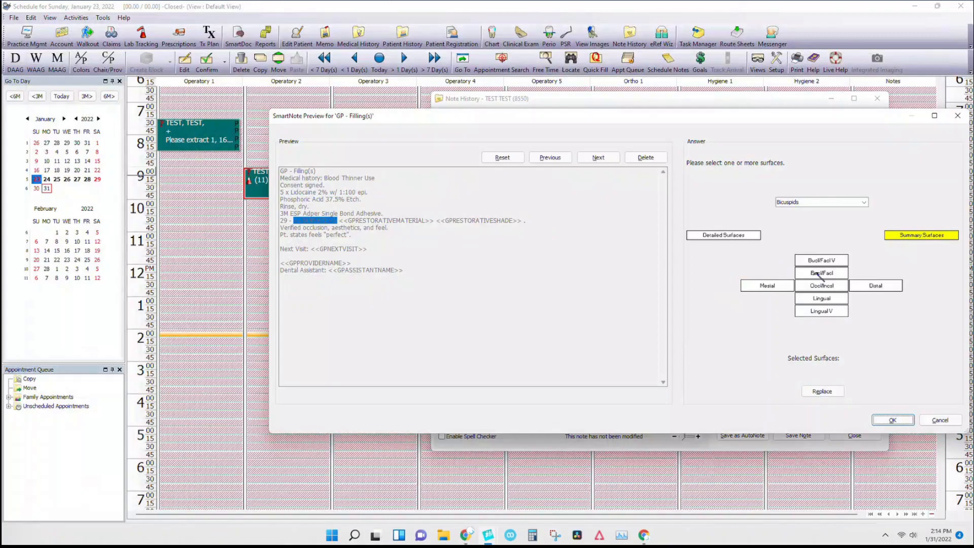
Step: Set the filling note's surfaces to OB, the restorative material to Composite - 3M Filtek Z250, and the shade to A2
click(822, 285)
click(822, 273)
click(828, 391)
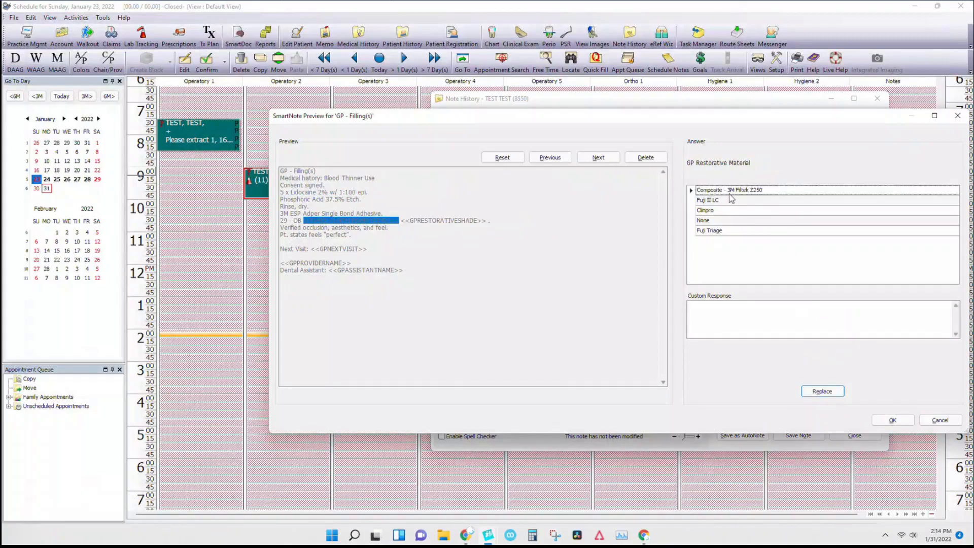
double_click(730, 192)
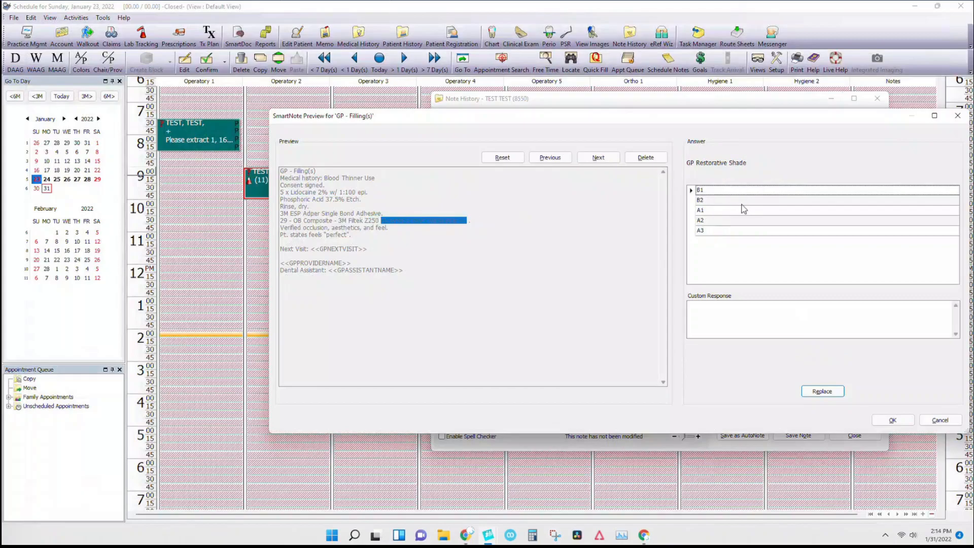
double_click(711, 221)
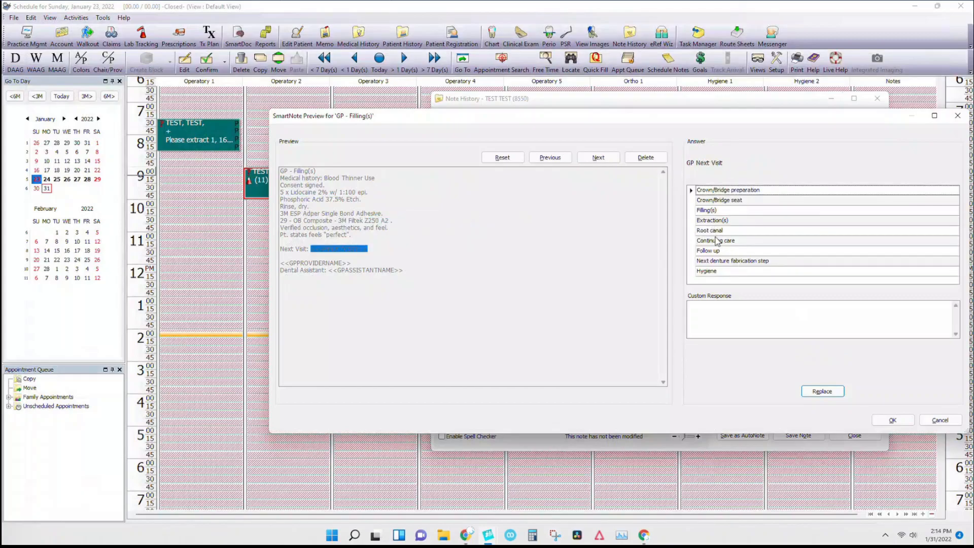
Step: Complete the filling note with Hygiene as next visit plus a provider and dental assistant, and save the note
double_click(706, 272)
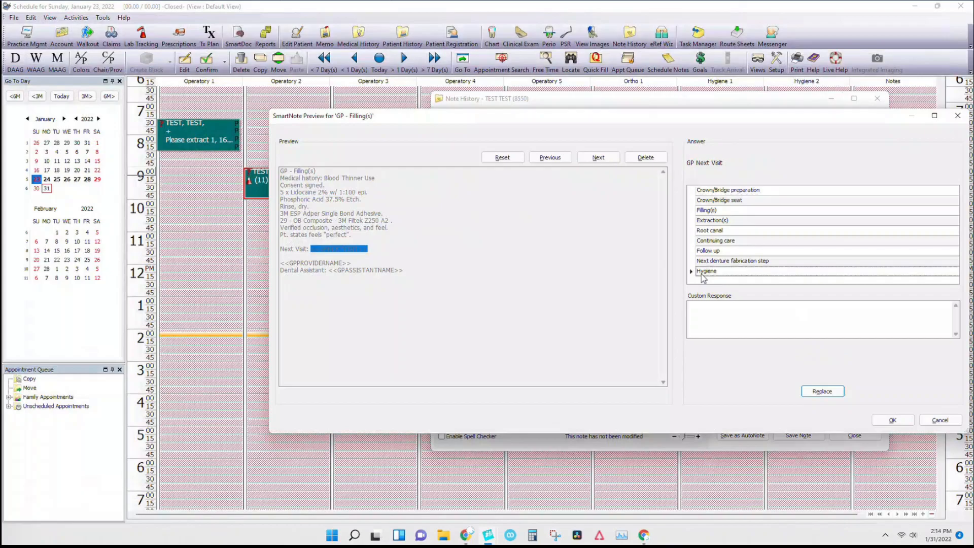
double_click(709, 243)
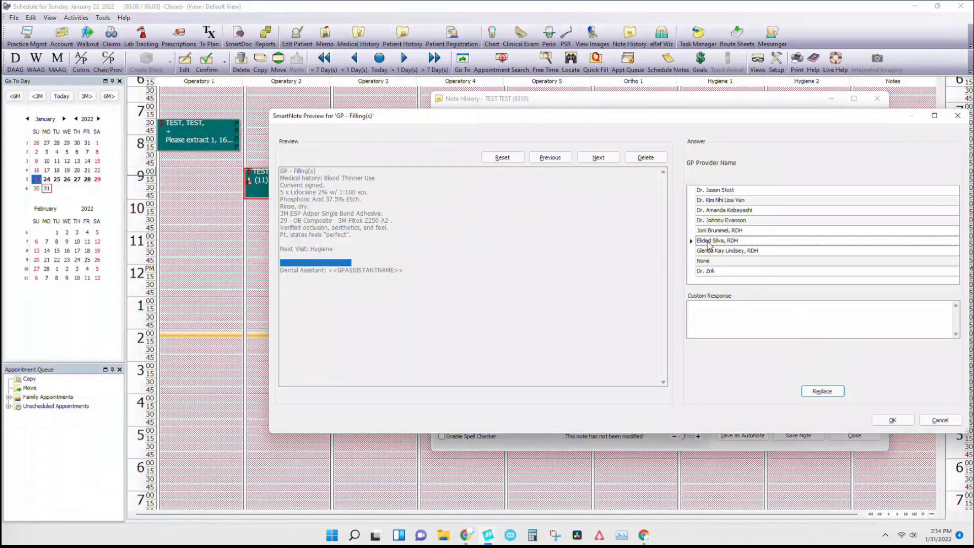
double_click(711, 242)
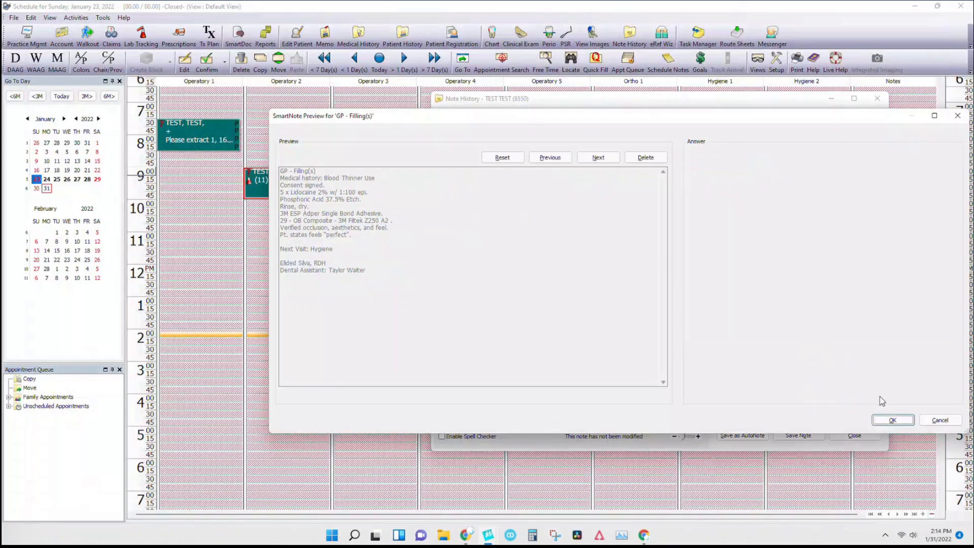
click(891, 421)
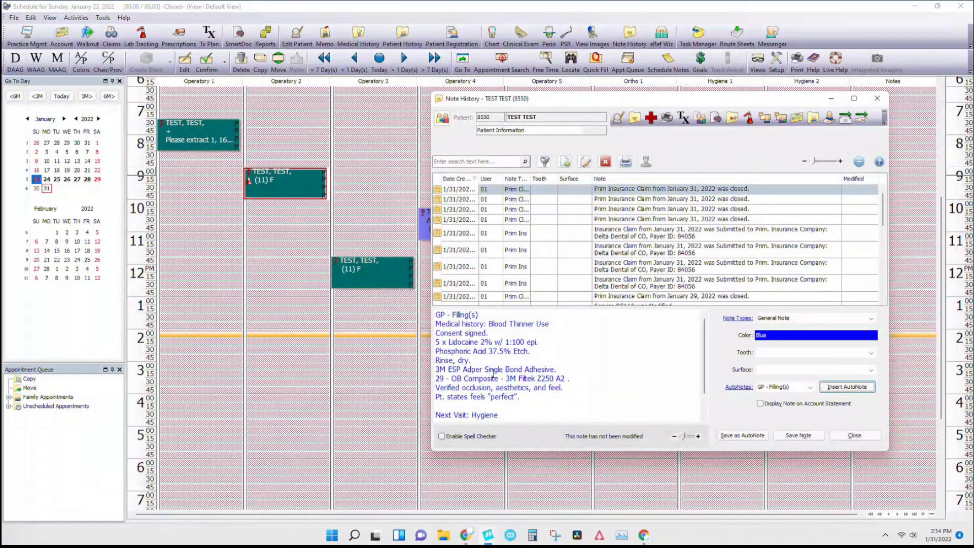
drag(484, 339, 487, 387)
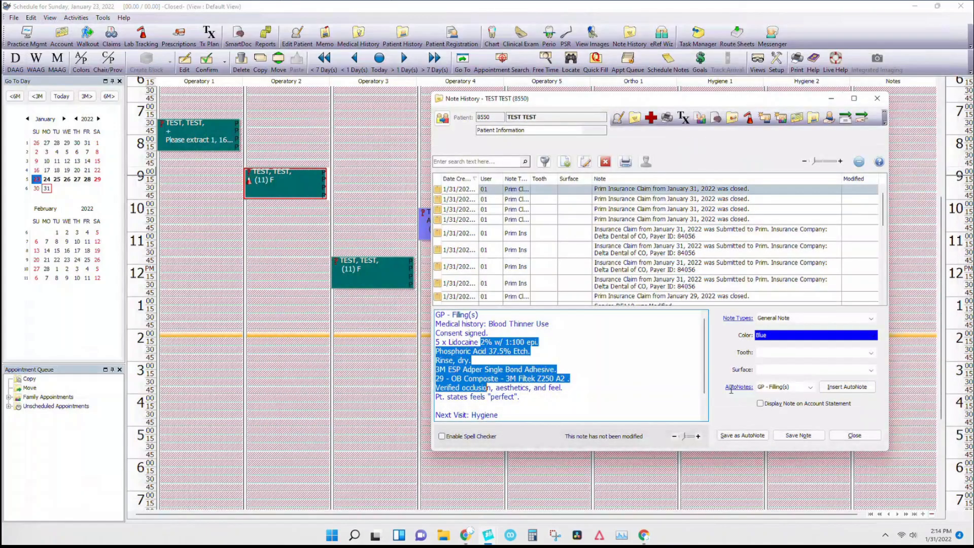
click(806, 437)
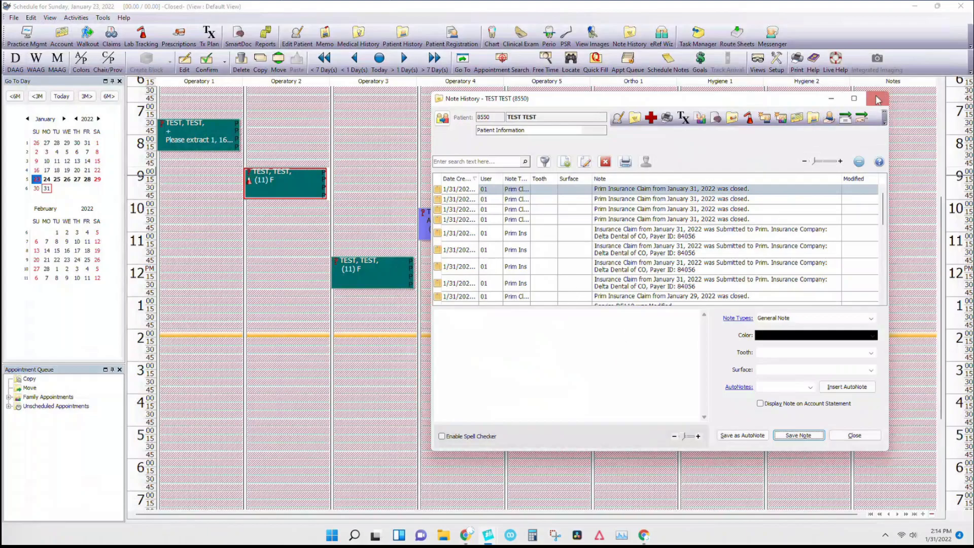
Step: In the 1/29/2022 GP - Filling(s) chart note, duplicate the tooth 14 composite line below it, change the copy to tooth 15, and save
click(488, 336)
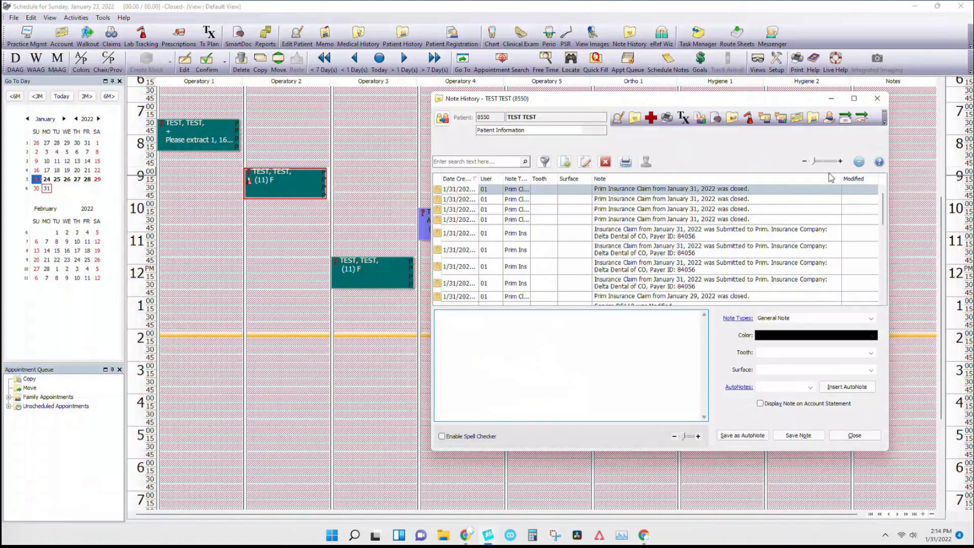
scroll(623, 253, down, 4)
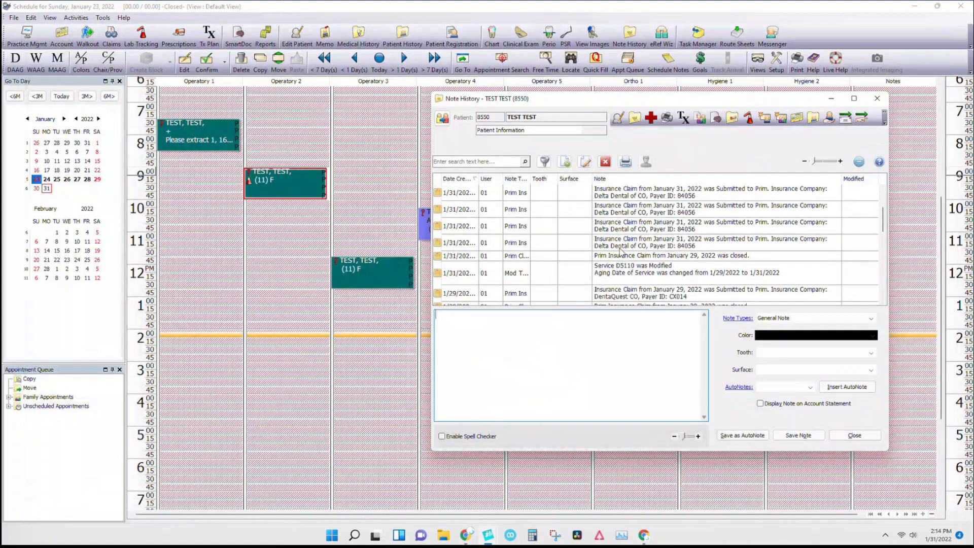
click(613, 278)
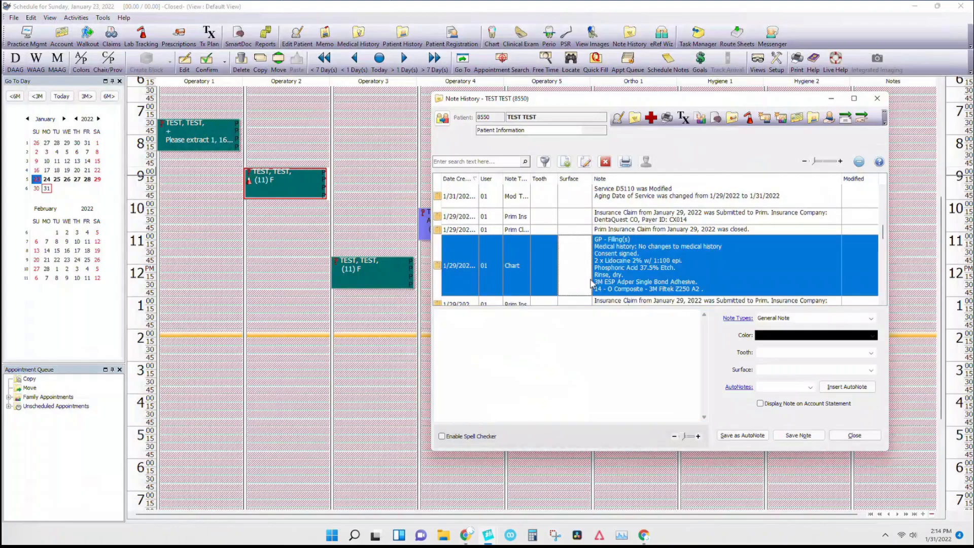
click(496, 360)
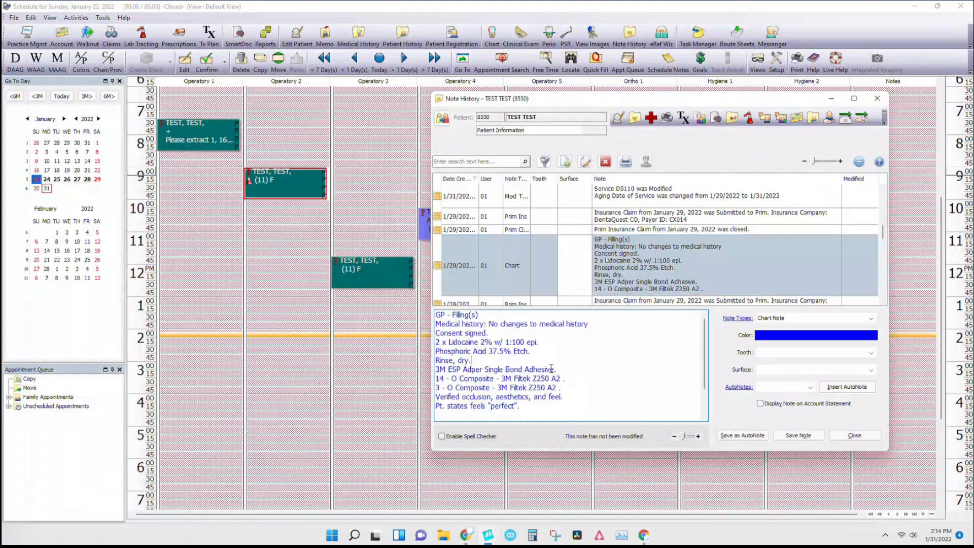
drag(566, 378, 422, 378)
key(ctrl+c)
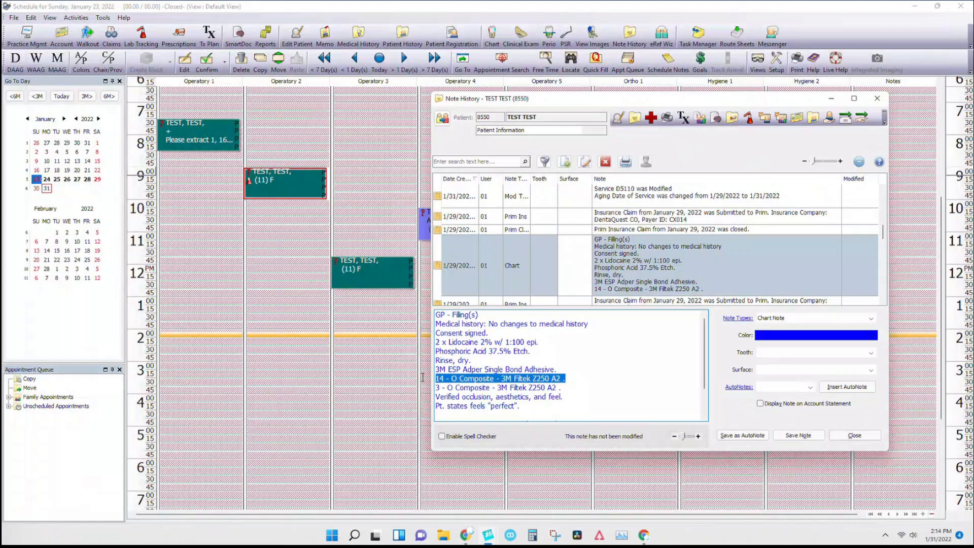
click(573, 379)
key(Return)
key(ctrl+v)
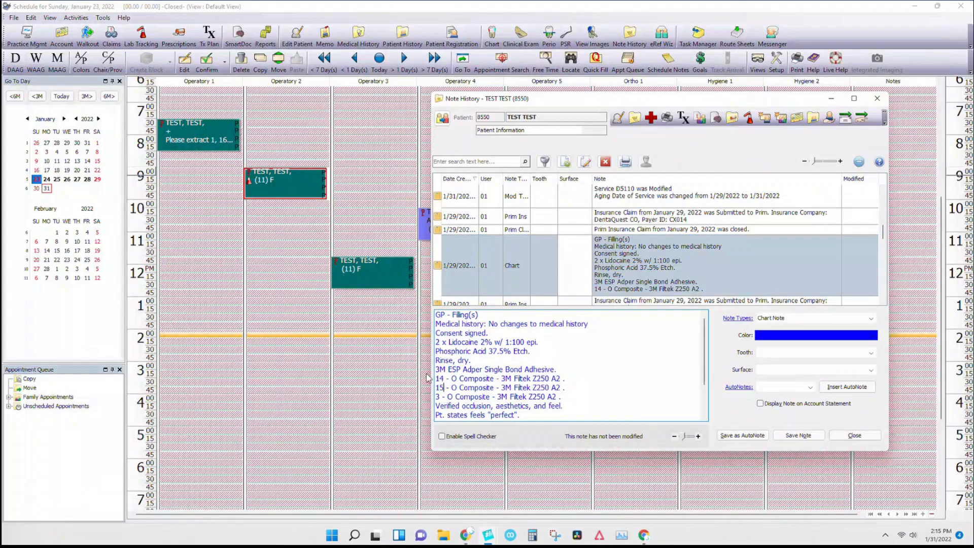
click(794, 435)
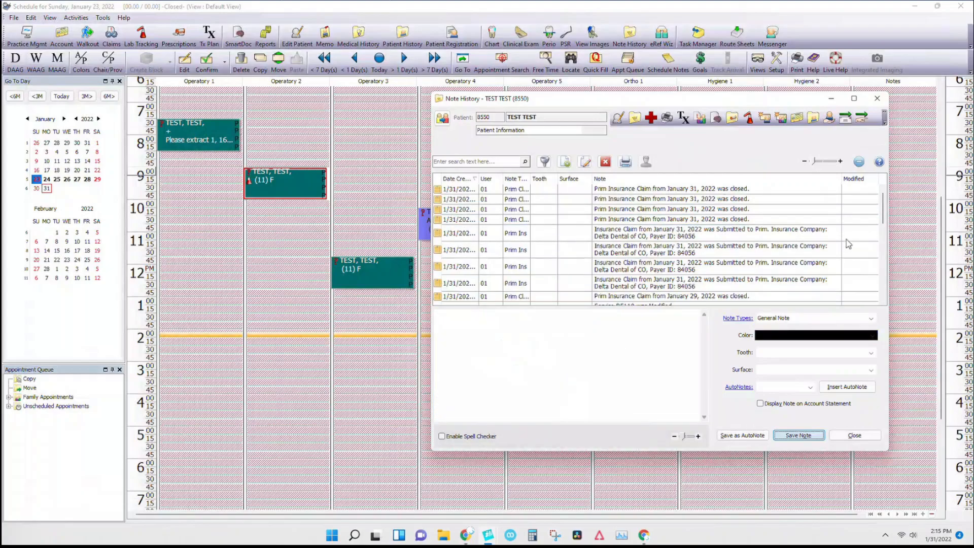
Step: Examine the January 2022 filling entries in the note history, comparing the chart notes with the general note, and close the history
scroll(591, 269, down, 5)
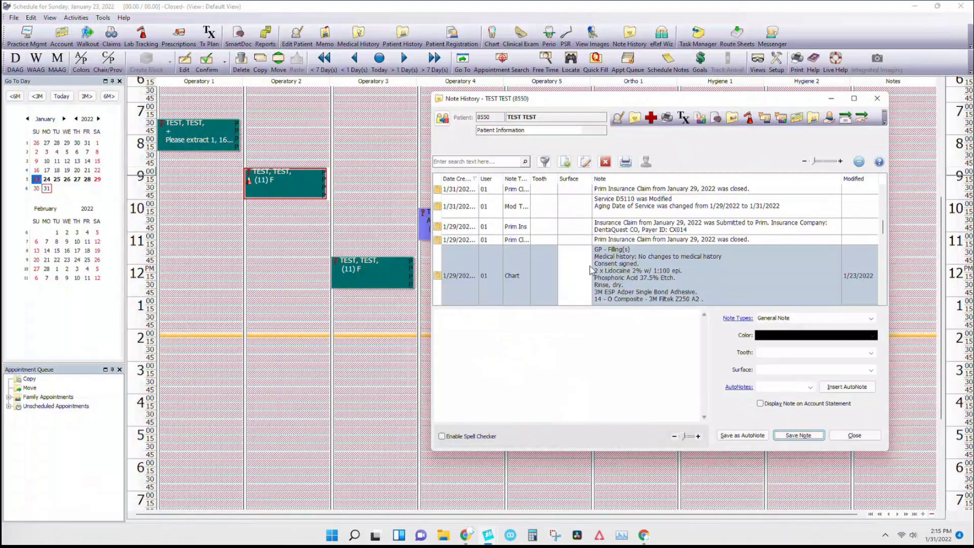
scroll(590, 269, down, 3)
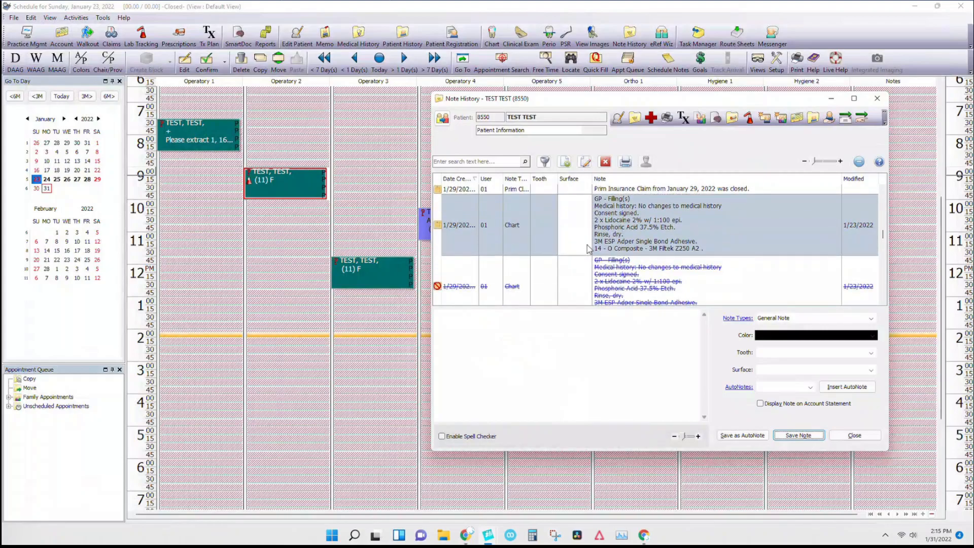
scroll(589, 248, down, 1)
scroll(589, 249, down, 5)
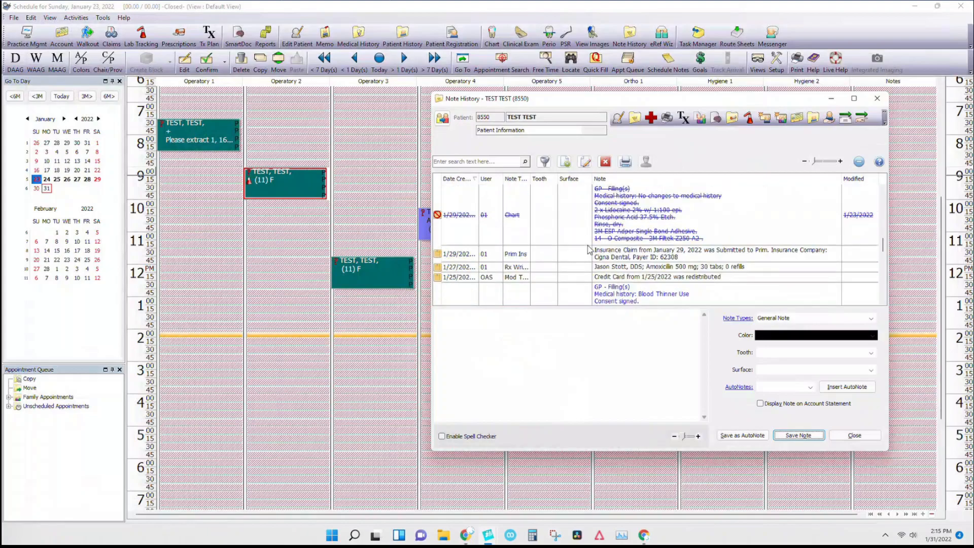
scroll(589, 249, down, 3)
scroll(589, 249, up, 1)
scroll(682, 227, up, 1)
scroll(684, 227, up, 1)
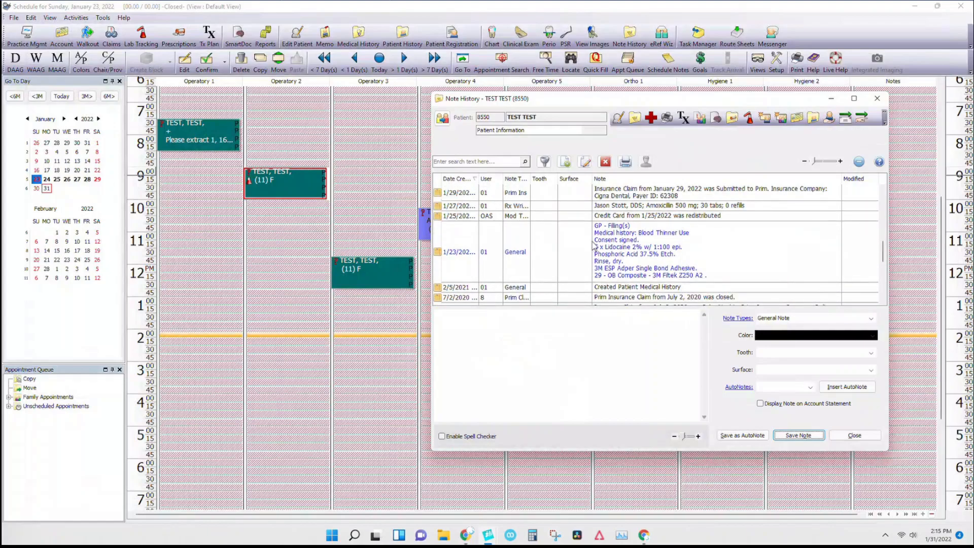
click(655, 236)
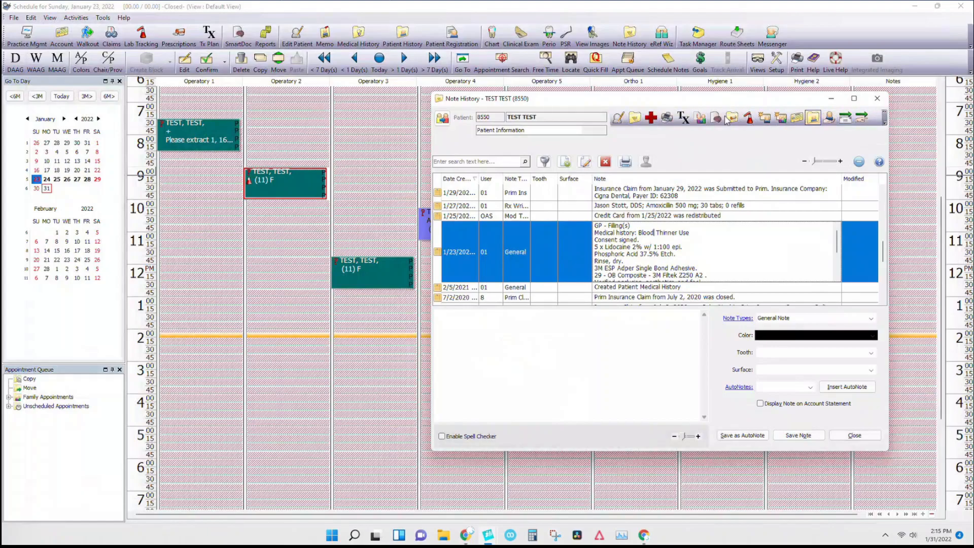
click(879, 100)
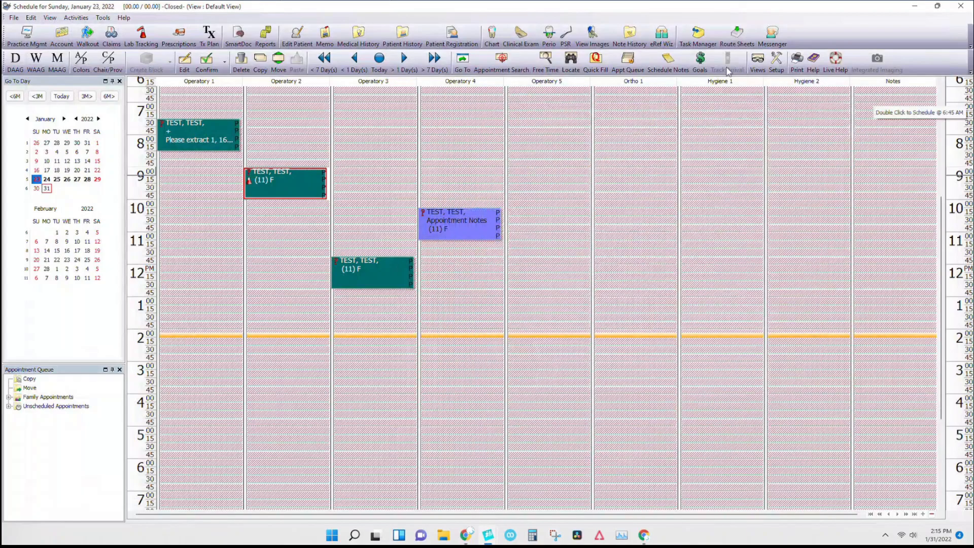
Step: View the route sheet options for the 9:00 AM Operatory 2 appointment, including the date range for printing patients with appointments
click(738, 37)
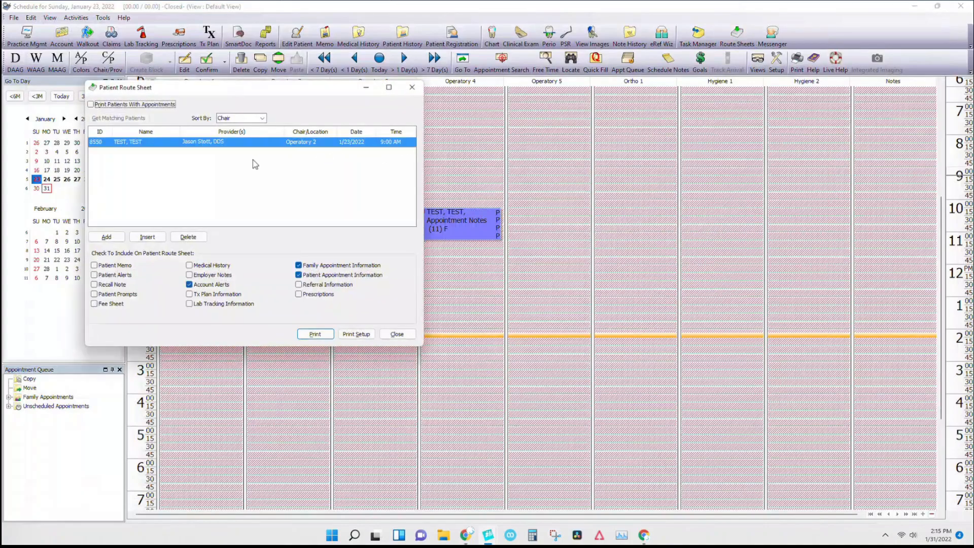
click(91, 105)
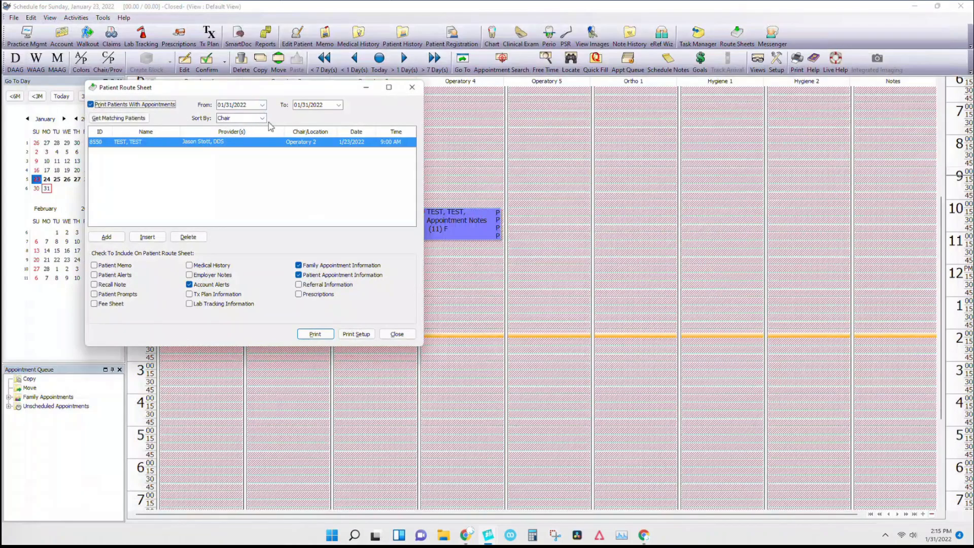
click(114, 144)
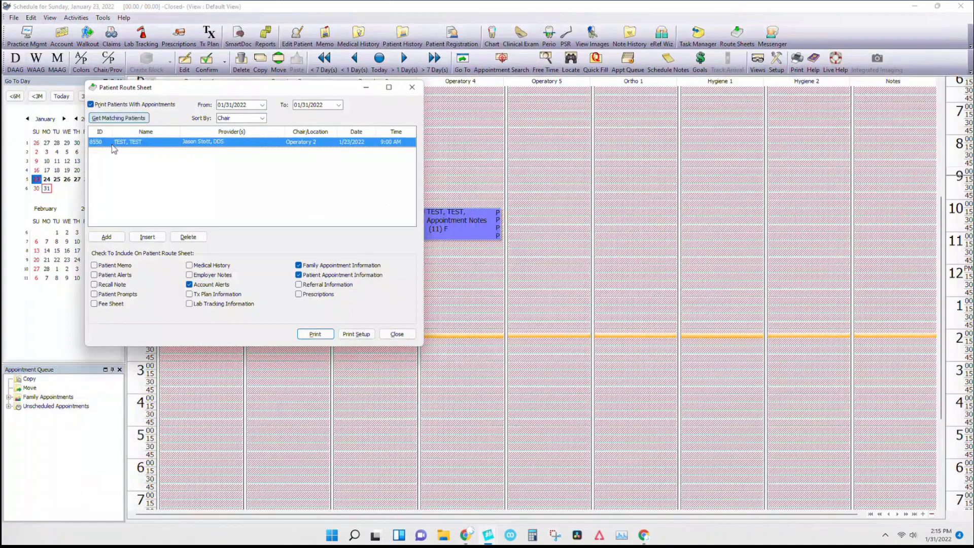
click(412, 87)
Step: View the route sheet for the 10:15 AM appointment in Operatory 4 and close it without printing
click(450, 220)
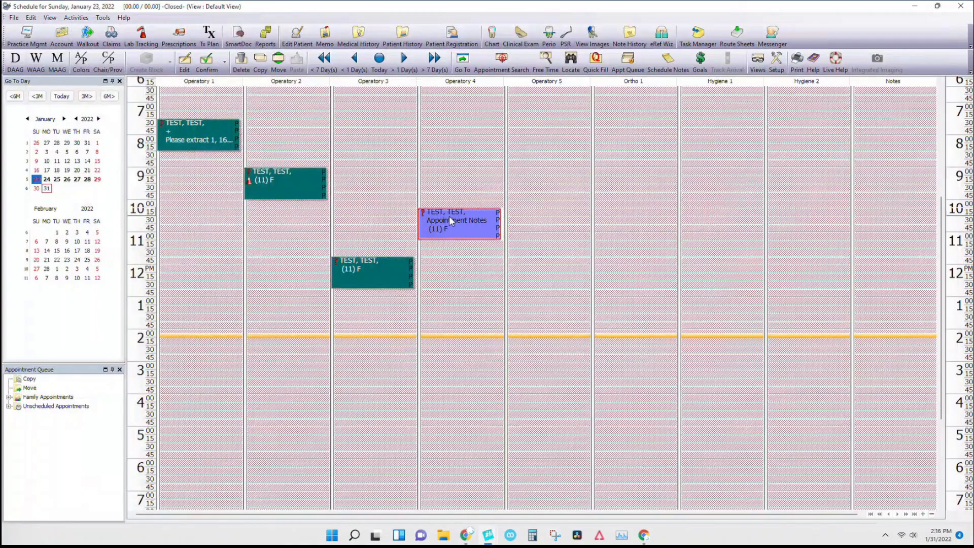
click(740, 40)
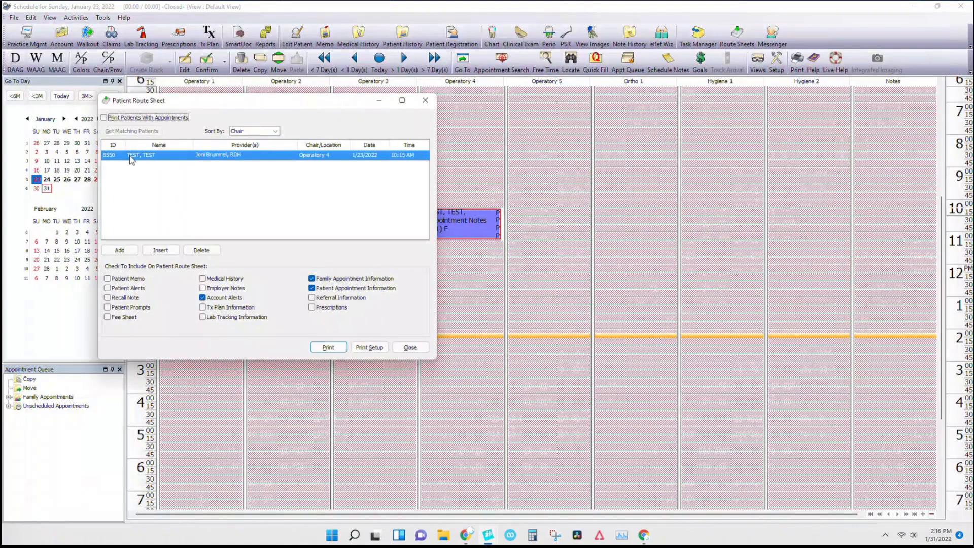
click(131, 158)
click(410, 348)
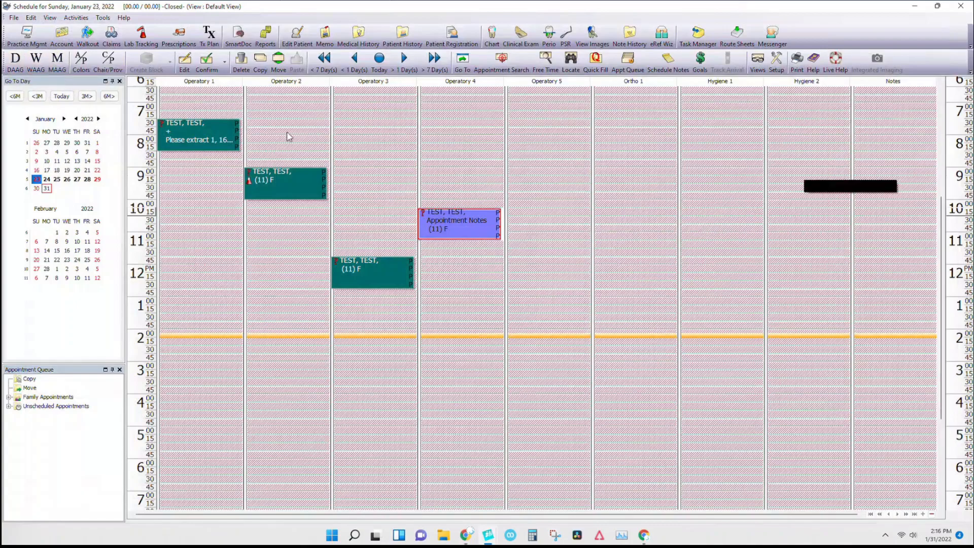
Step: Review January 2022's new patient appointments and the January 12–14 range totals in the month view, returning to the day view
click(56, 69)
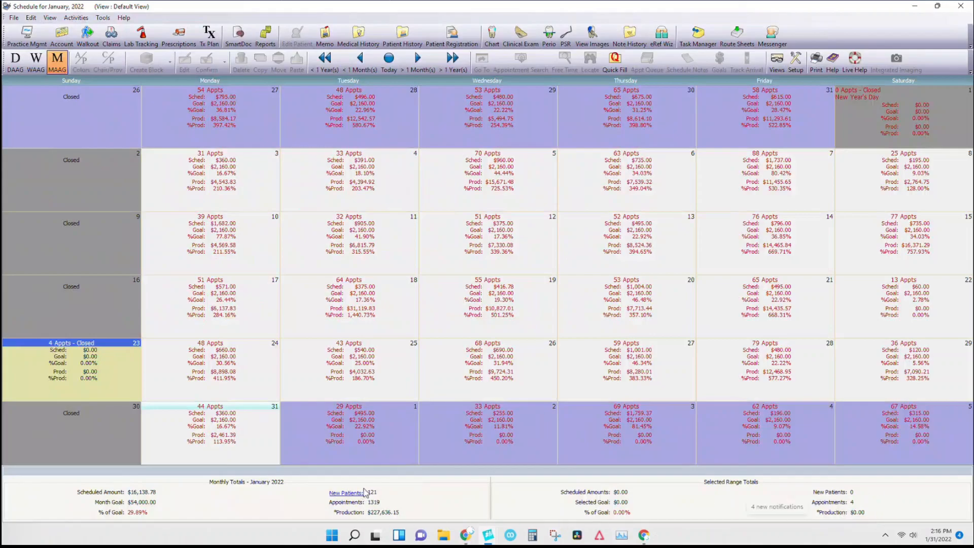
double_click(350, 494)
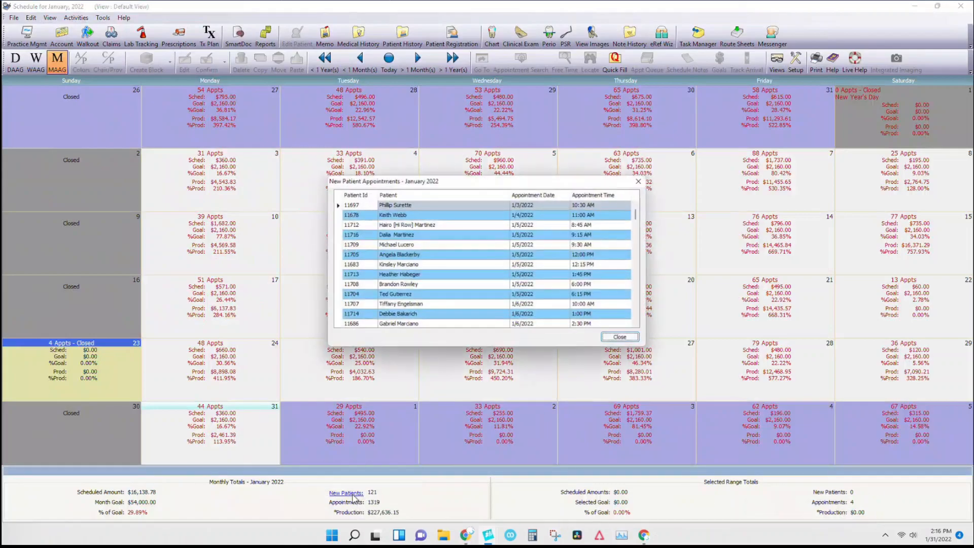
click(625, 339)
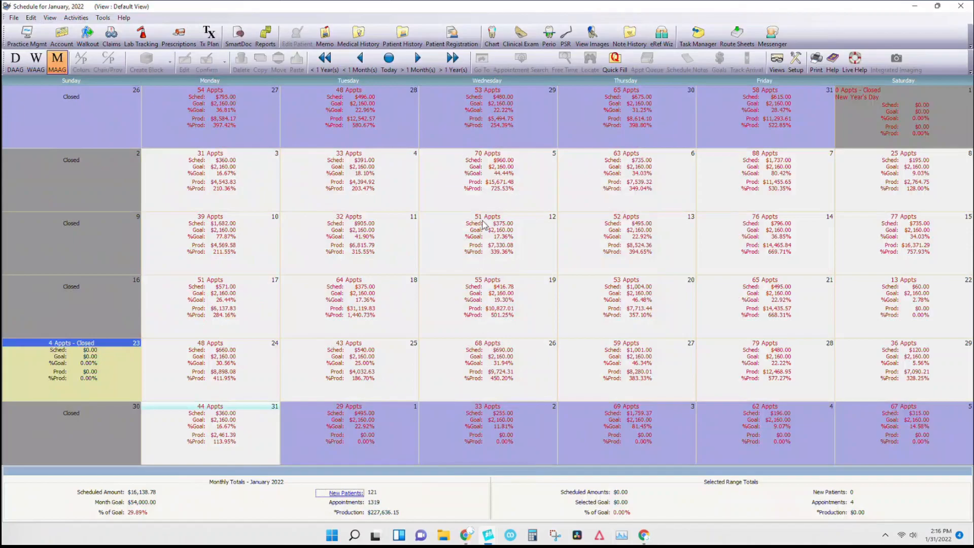
drag(481, 234, 719, 236)
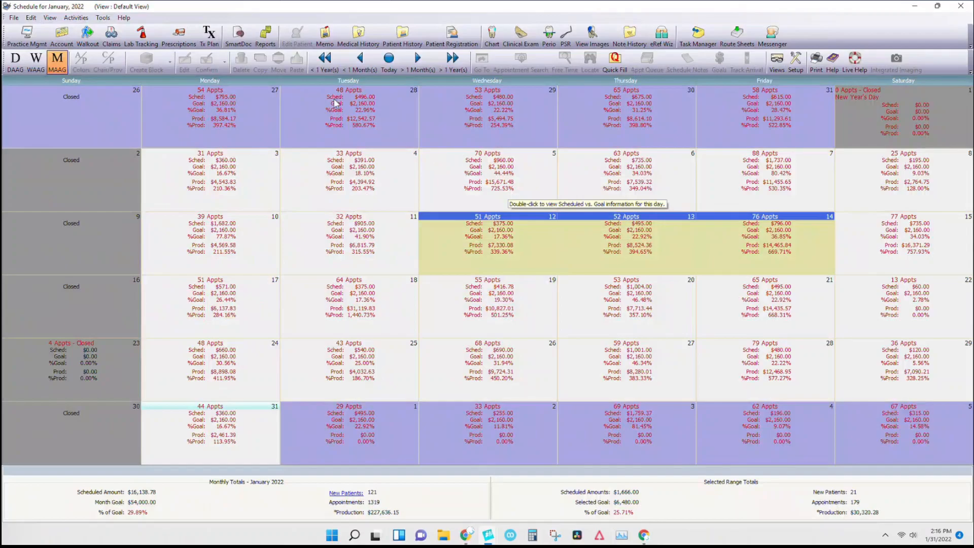
click(12, 70)
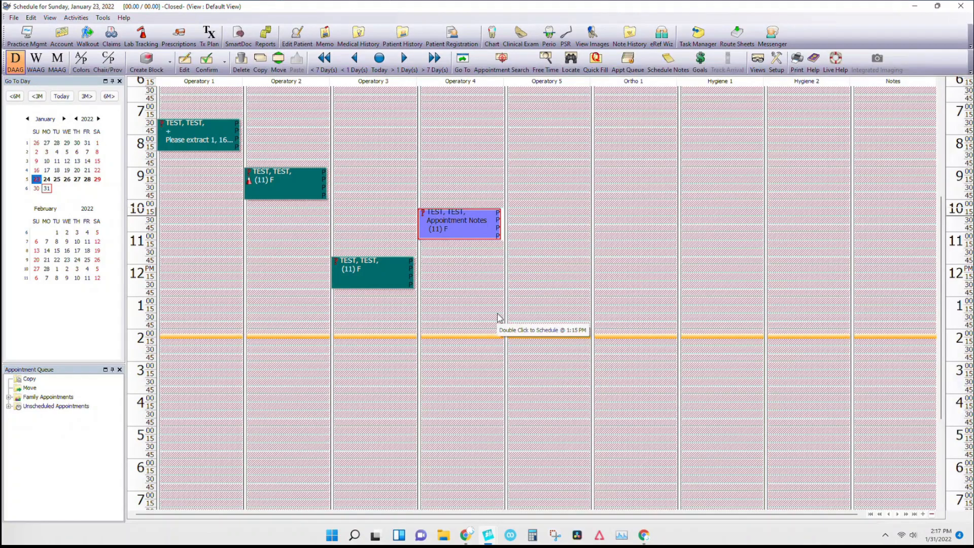
click(155, 69)
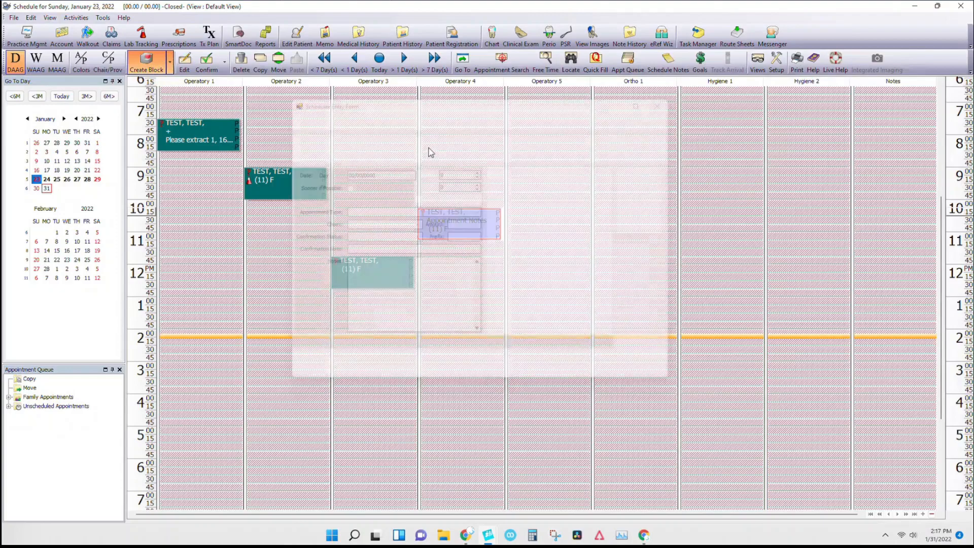
click(668, 377)
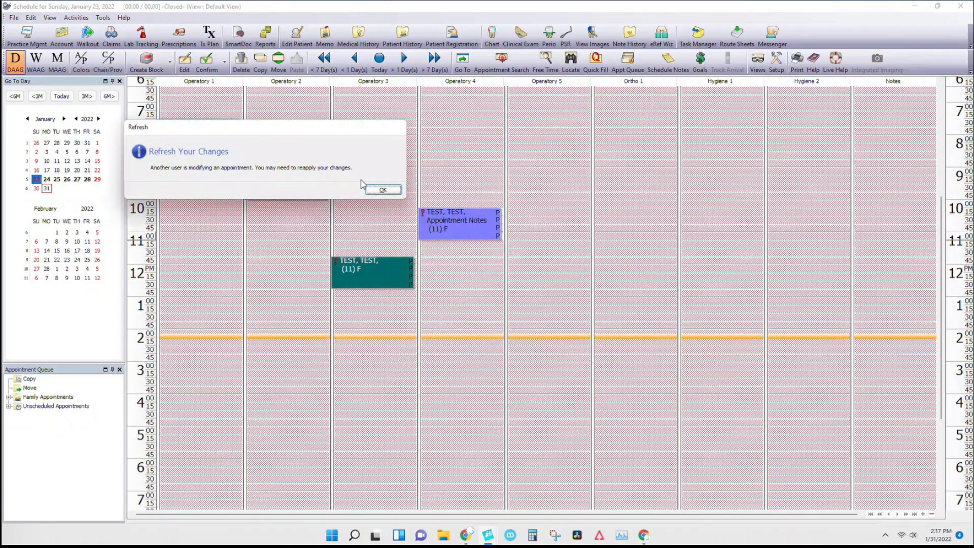
click(381, 189)
Step: Create a block described as ffgfdgfdg at 8:45 AM in Operatory 5, and extend it to about 10:00 AM
double_click(530, 167)
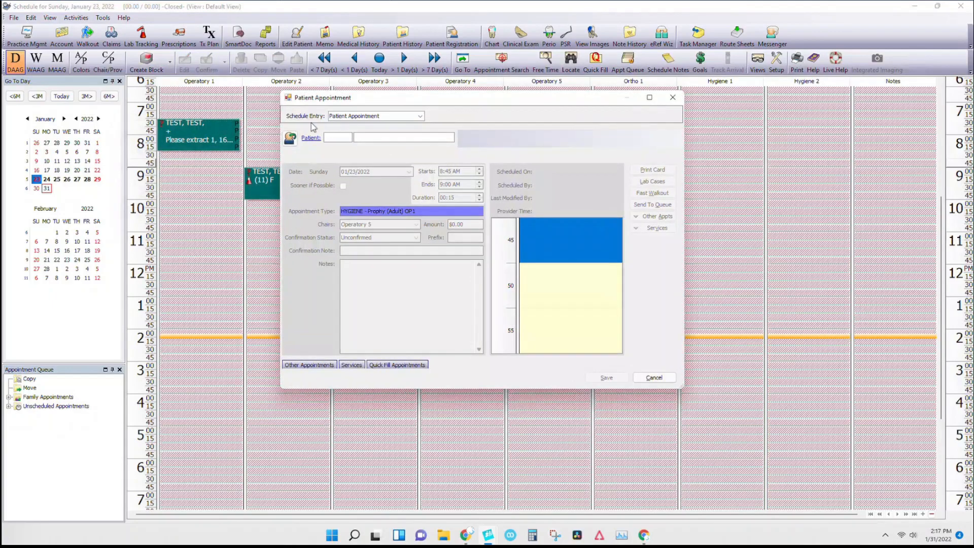
click(360, 118)
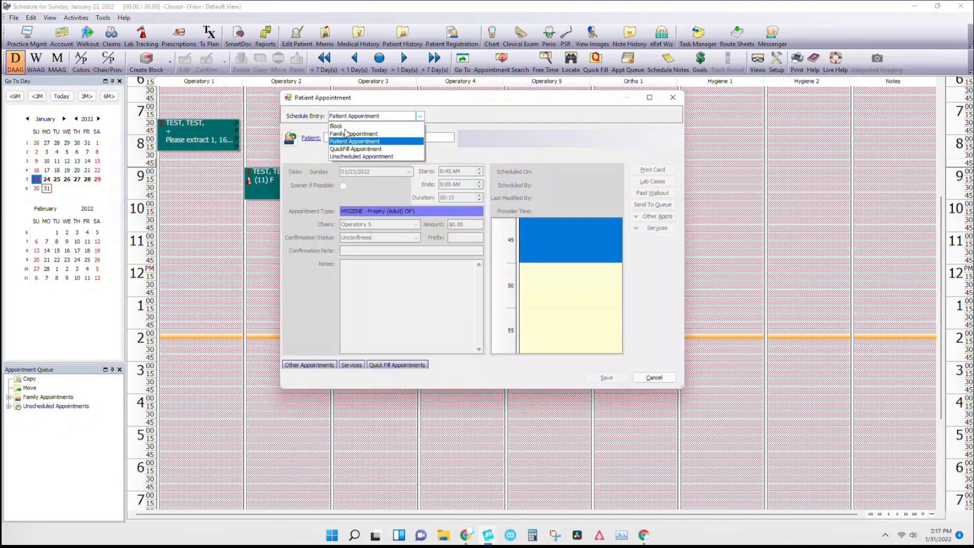
click(339, 125)
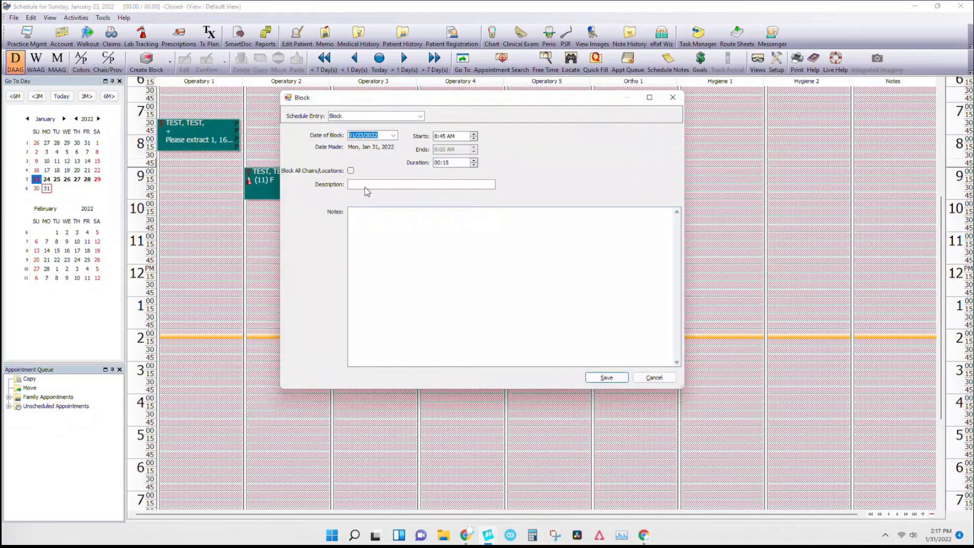
click(366, 187)
text(ffgfdgfdg)
click(606, 377)
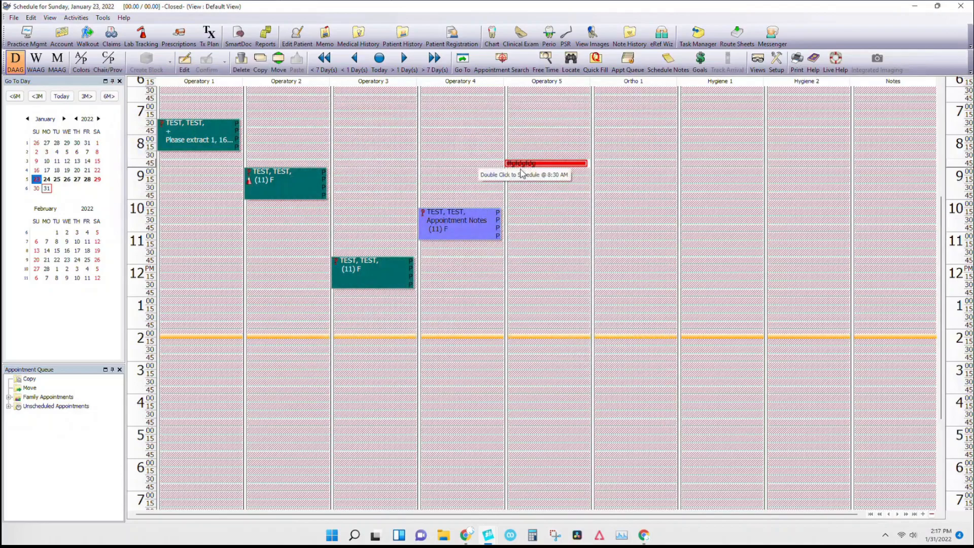
drag(520, 167, 519, 199)
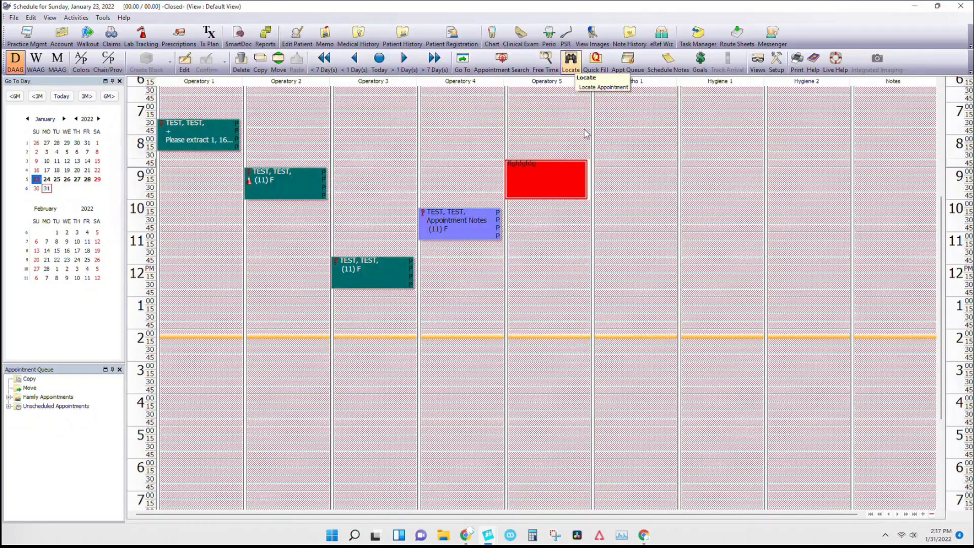
click(616, 131)
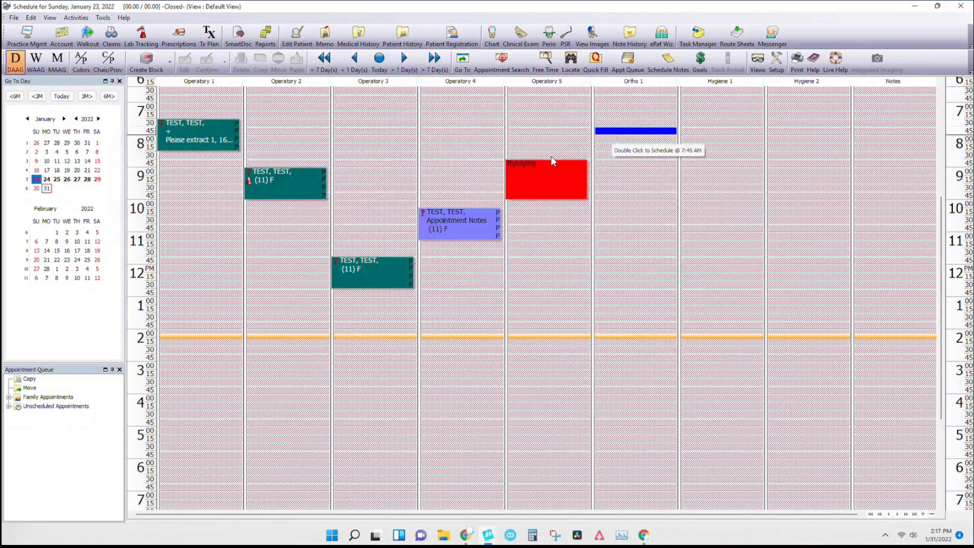
Step: Locate all appointments for the patient booked at 10:15 AM in Operatory 4, and compare the current and past lists
click(465, 218)
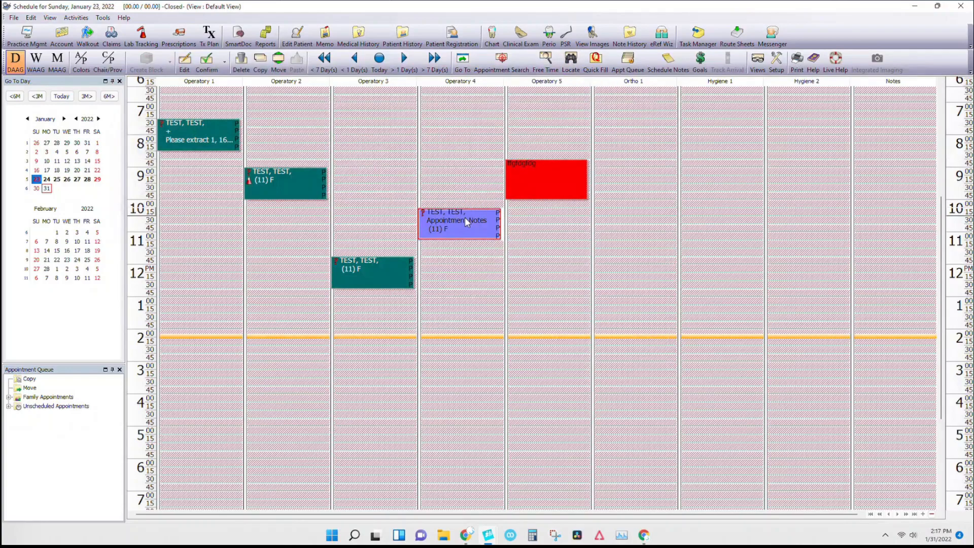
click(571, 66)
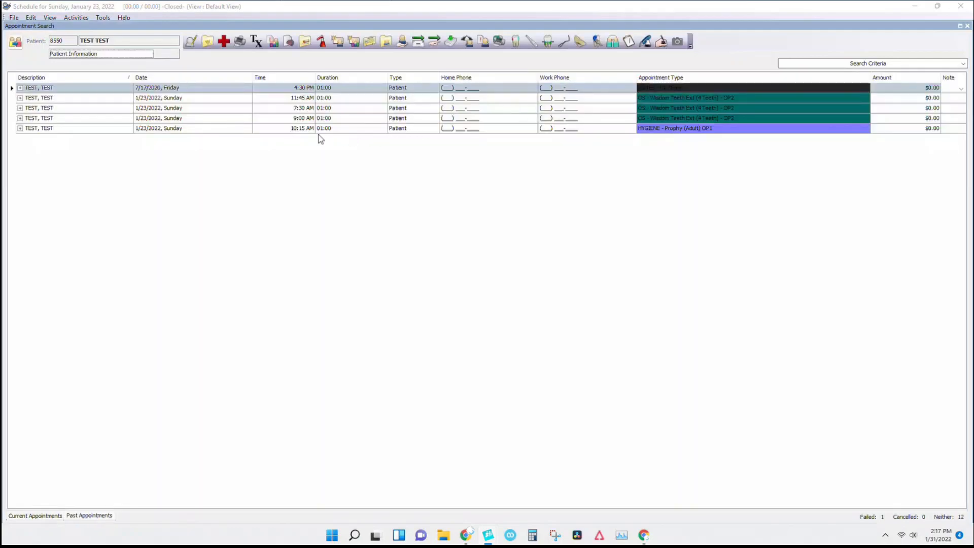
click(57, 517)
click(80, 519)
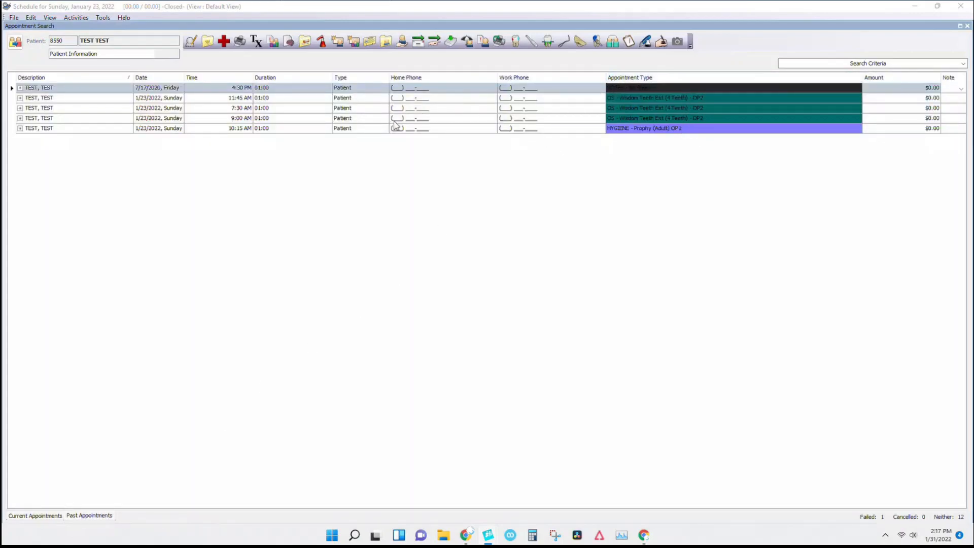
click(52, 518)
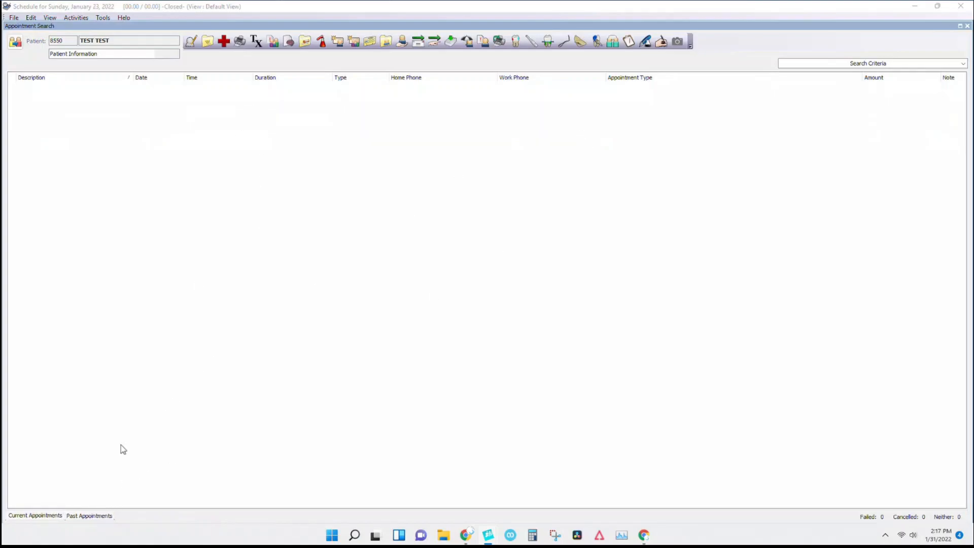
click(83, 517)
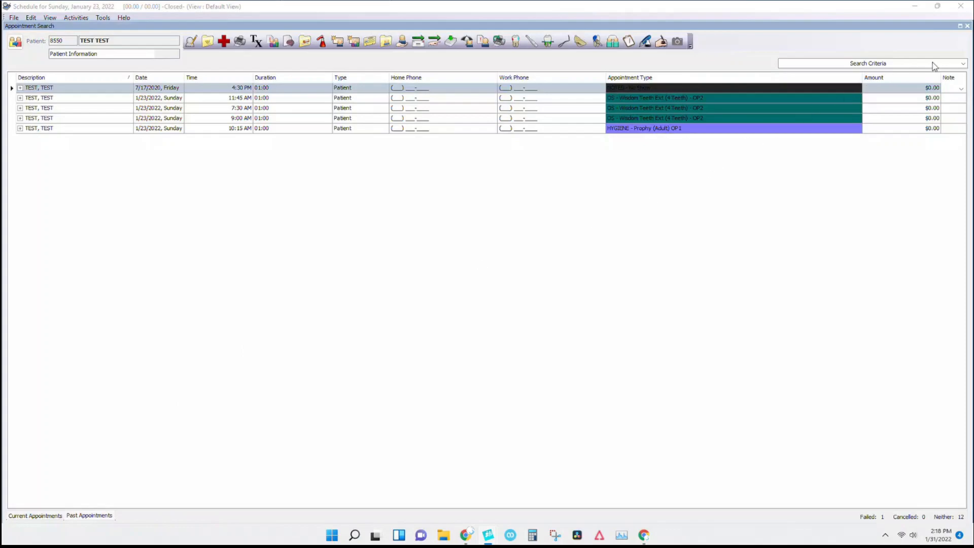
click(969, 27)
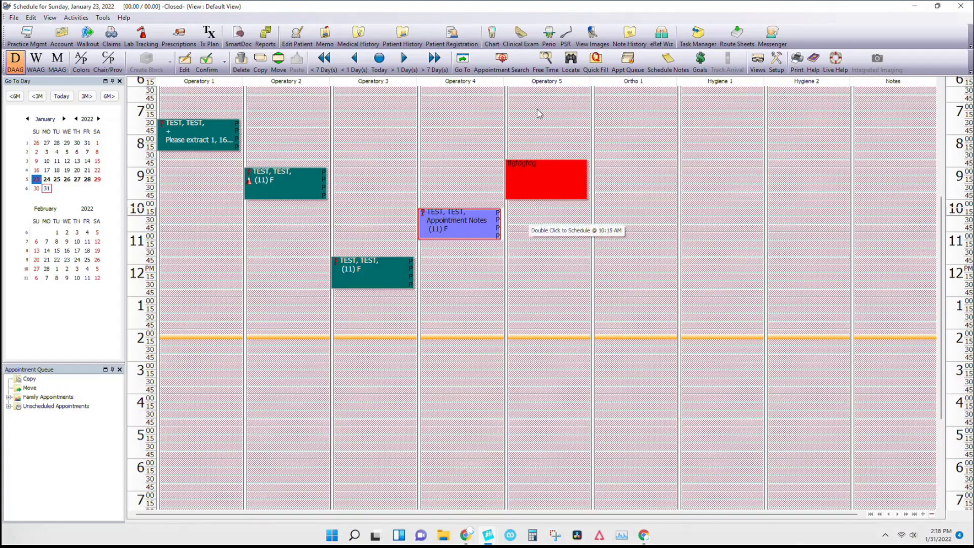
Step: Try to locate appointments with only the empty 7:30 AM slot in Operatory 5 selected
click(556, 90)
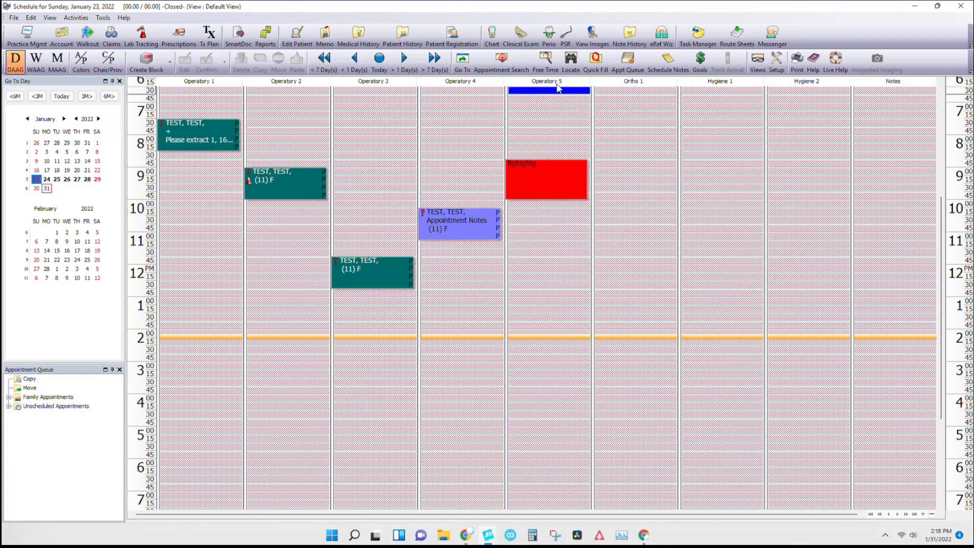
click(463, 139)
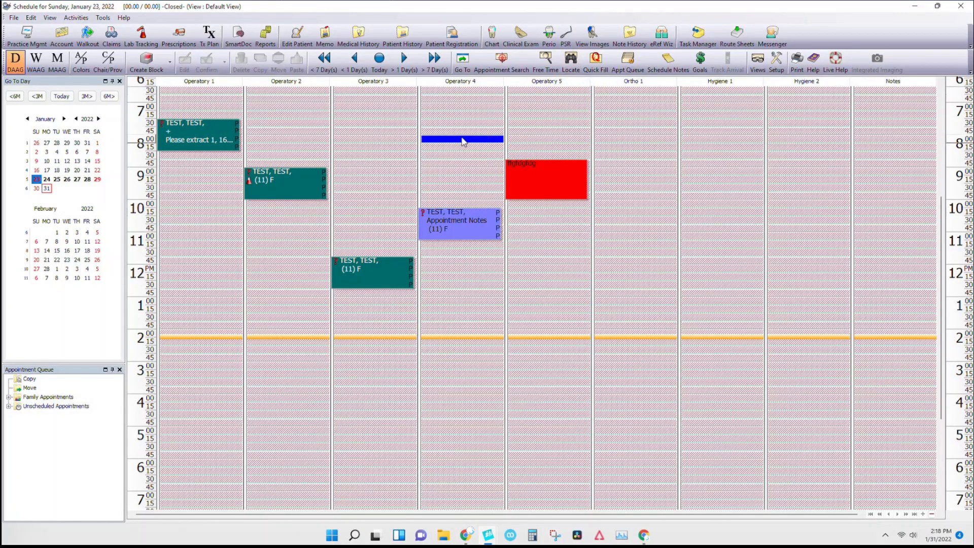
click(535, 124)
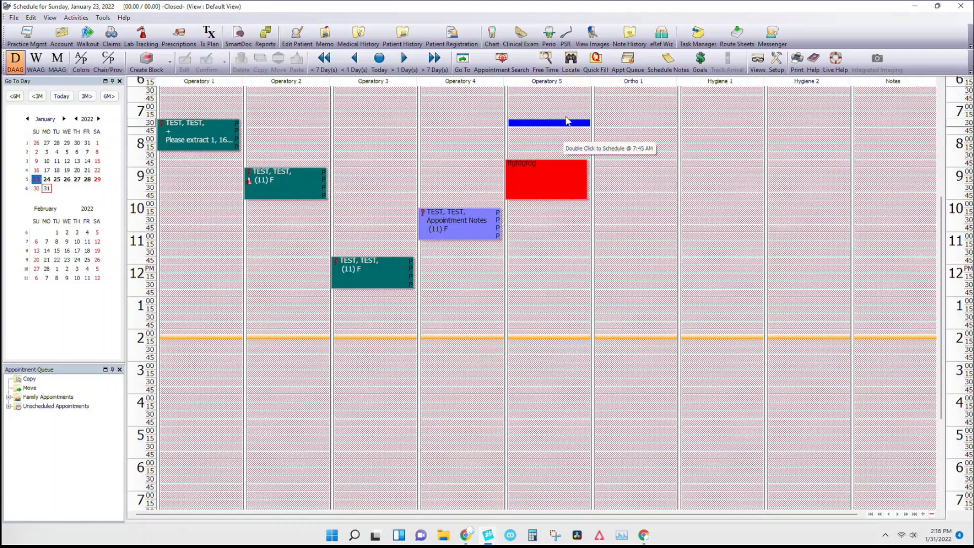
click(571, 61)
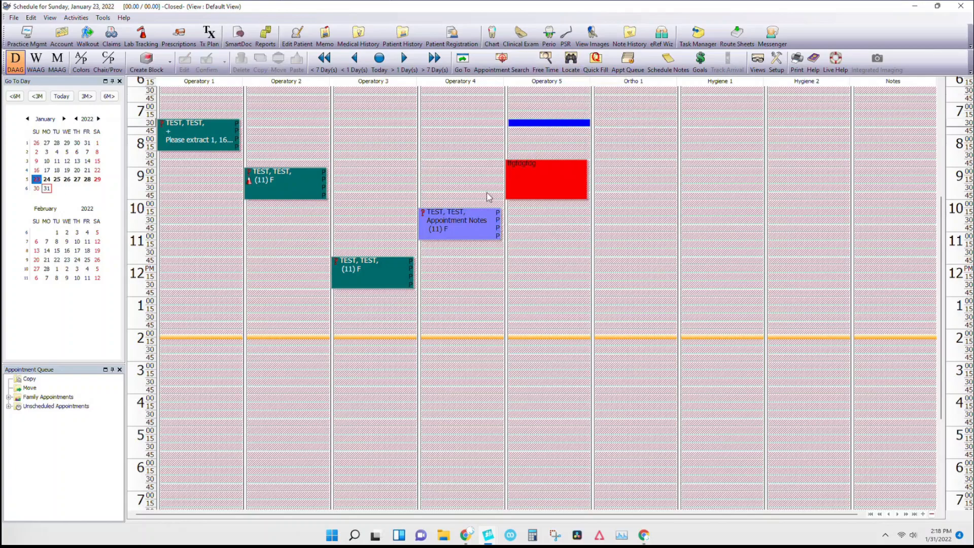
Step: Locate all appointments for the patient booked at 10:15 AM in Operatory 4, and jump to the 7/17/2020 past visit
click(449, 226)
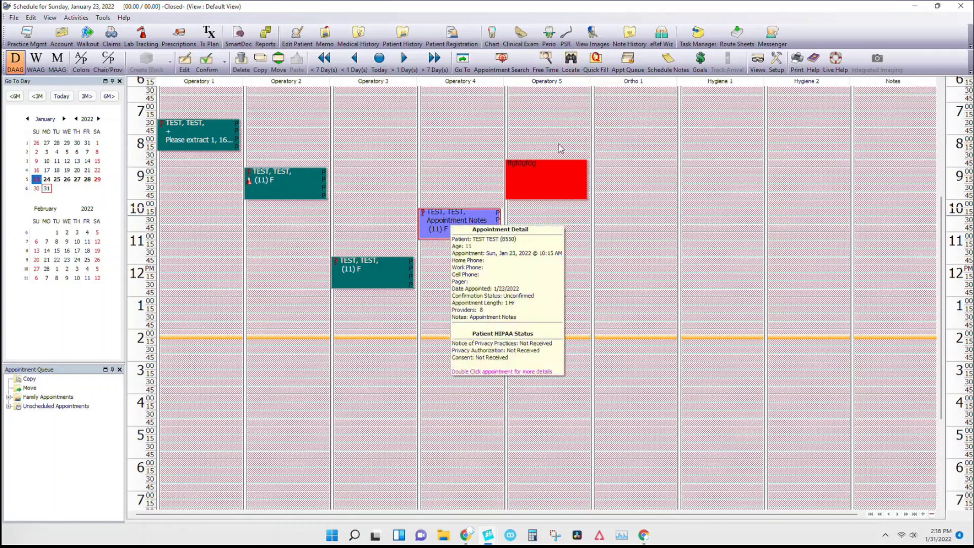
click(571, 61)
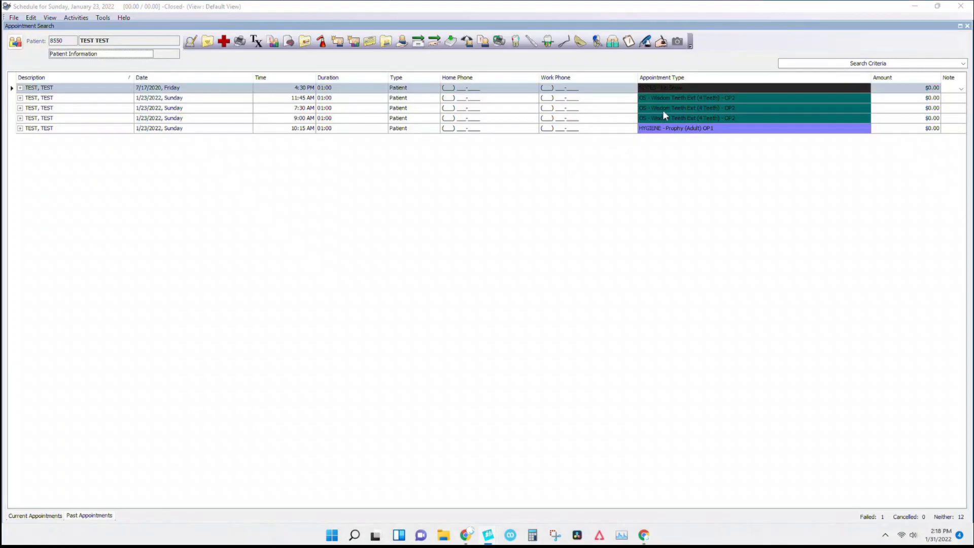
click(663, 108)
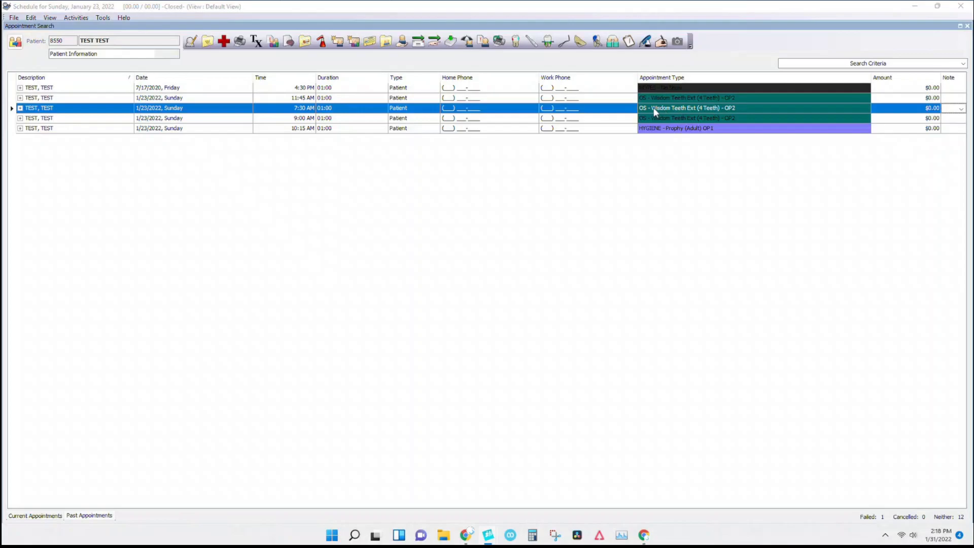
click(225, 89)
Step: Move the search window off the schedule, jump to the 1/23/2022 visits at 7:30 AM and 9:00 AM, and close the search
drag(199, 29, 284, 49)
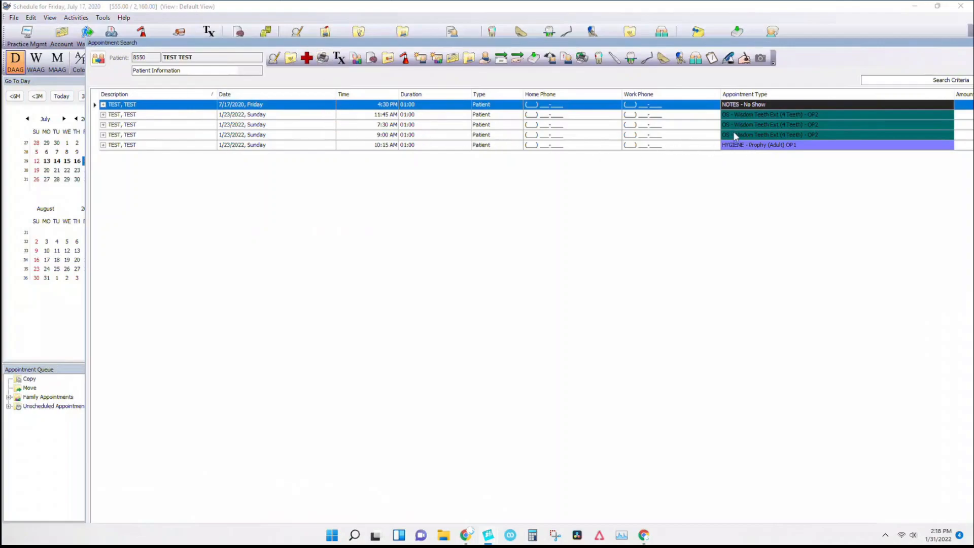
drag(180, 46, 217, 66)
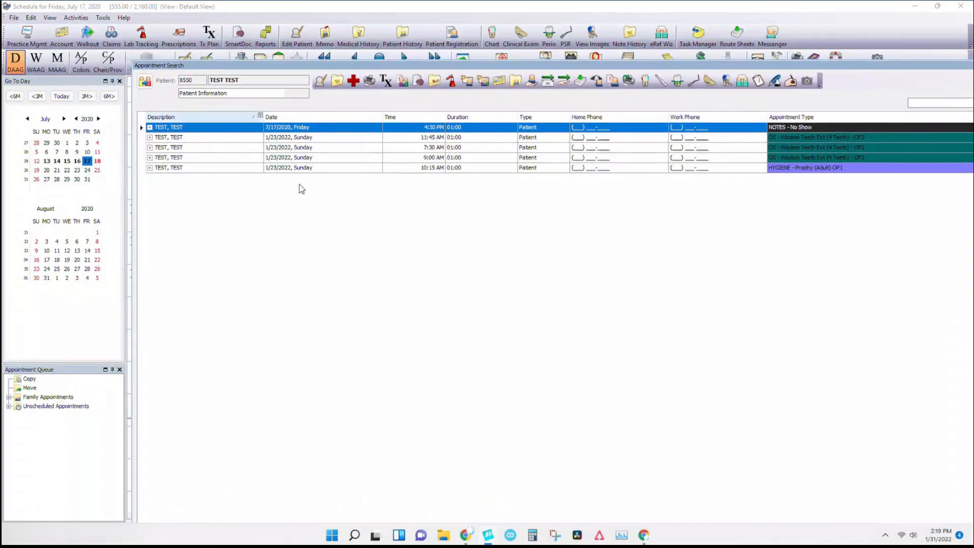
click(299, 149)
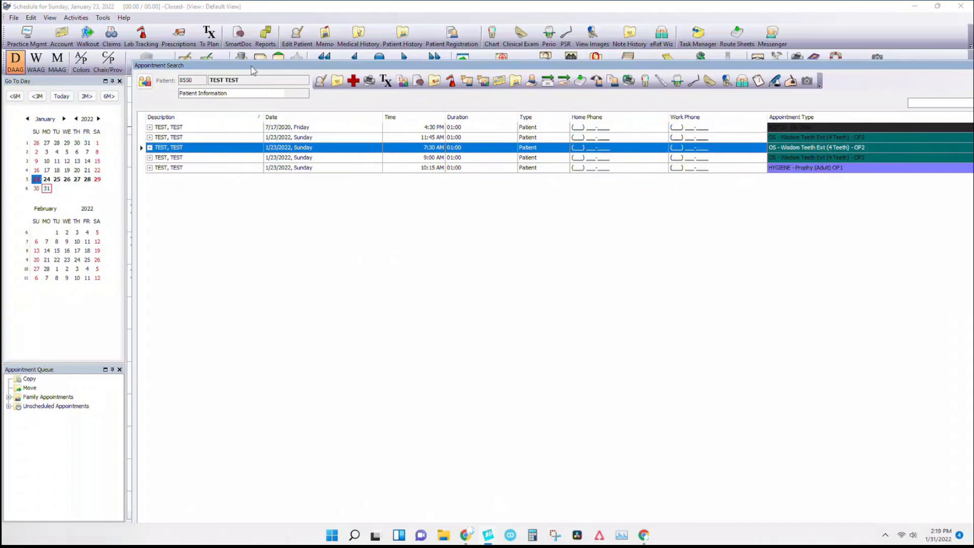
mouse_move(369, 70)
mouse_down()
mouse_move(296, 61)
mouse_move(546, 91)
mouse_move(376, 66)
mouse_up()
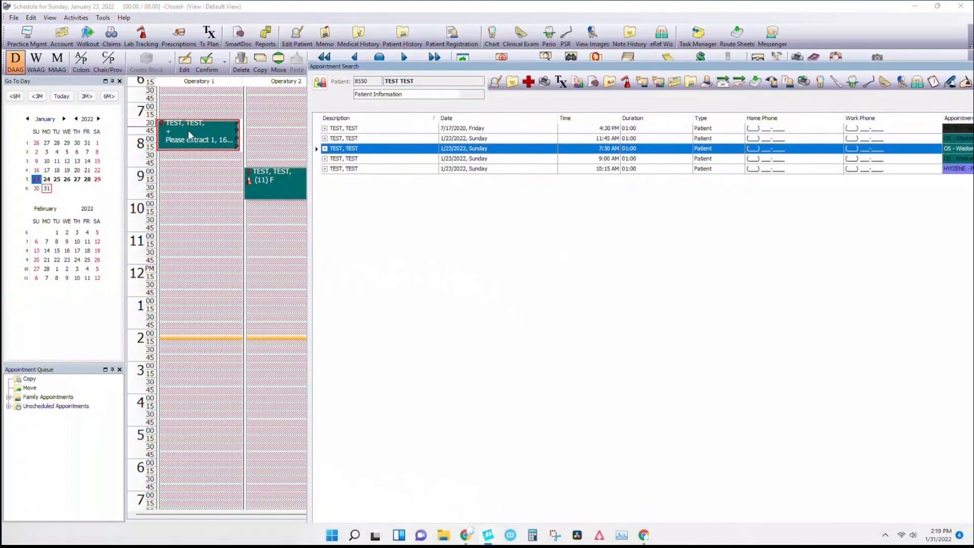
click(793, 160)
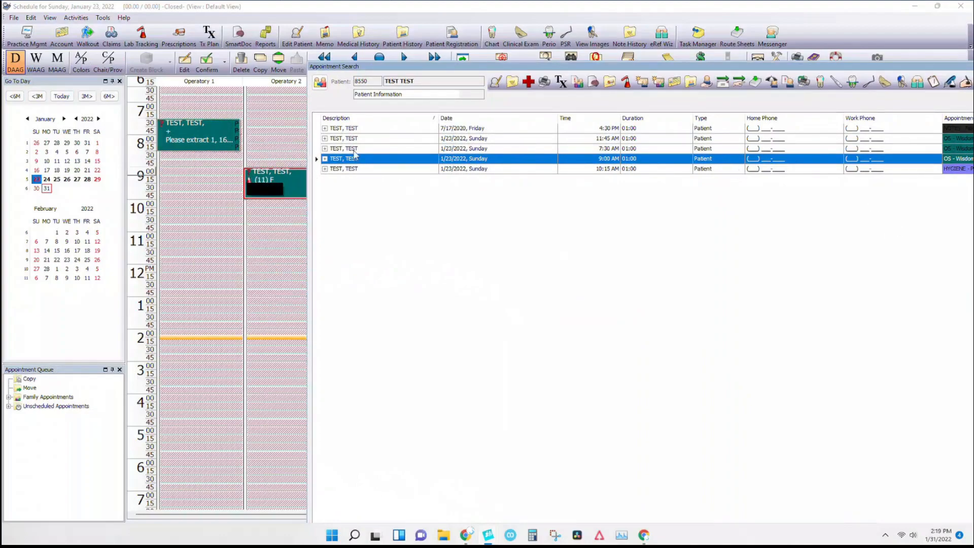
drag(536, 69, 234, 57)
drag(459, 70, 459, 71)
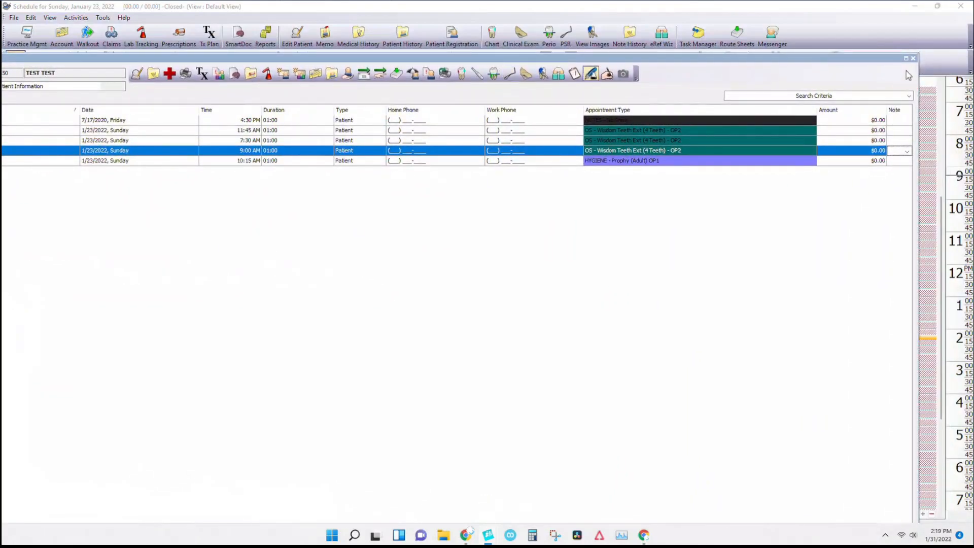
click(914, 60)
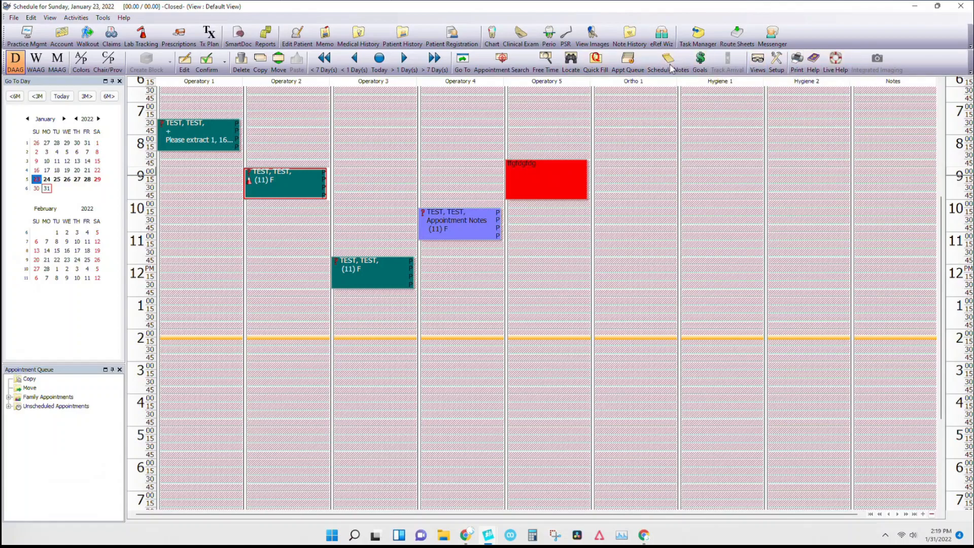
Step: Open the dental chart for the patient booked at 9:00 AM in Operatory 2, and select the second ledger entry
click(604, 228)
click(362, 147)
click(303, 181)
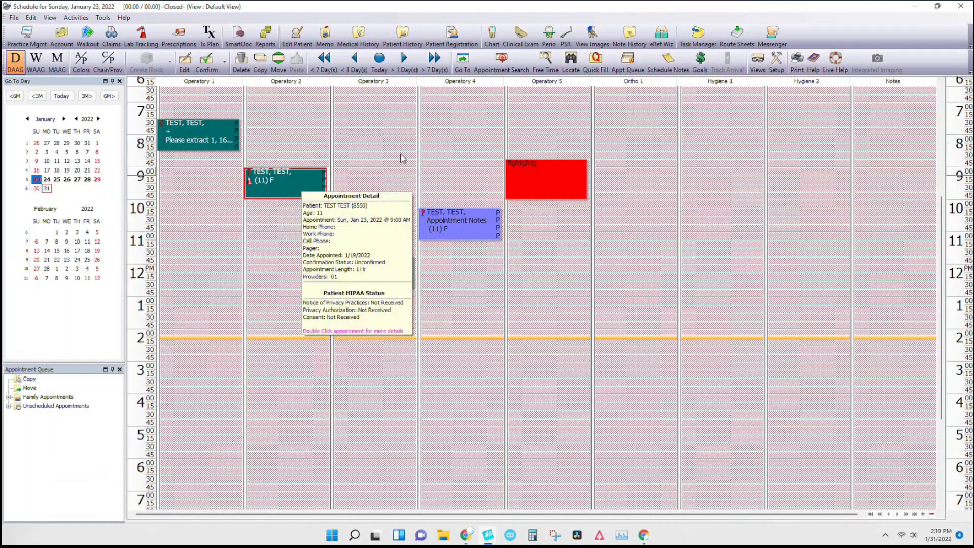
click(492, 36)
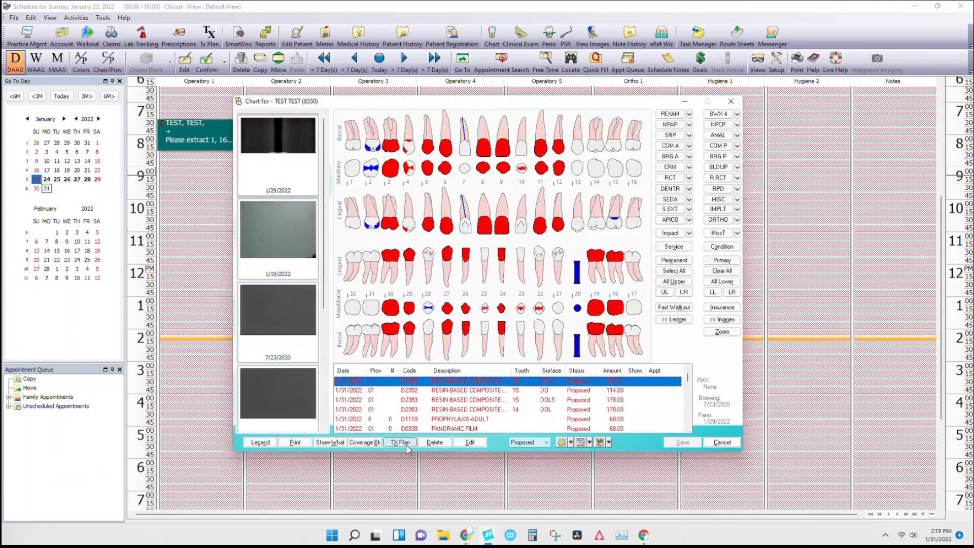
click(461, 391)
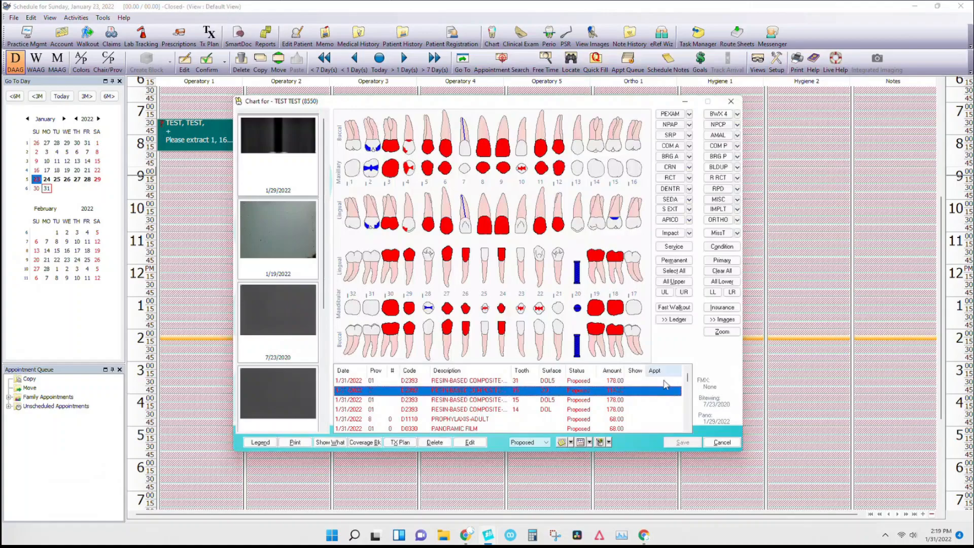
Step: Hide and restore the chart's ledger and its images, leaving both displayed
click(671, 321)
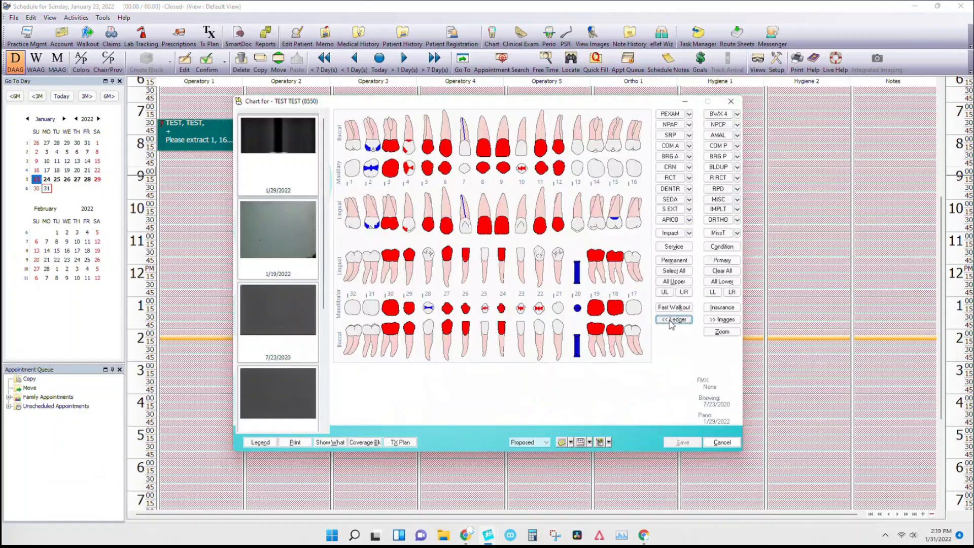
click(672, 321)
click(671, 321)
click(671, 321)
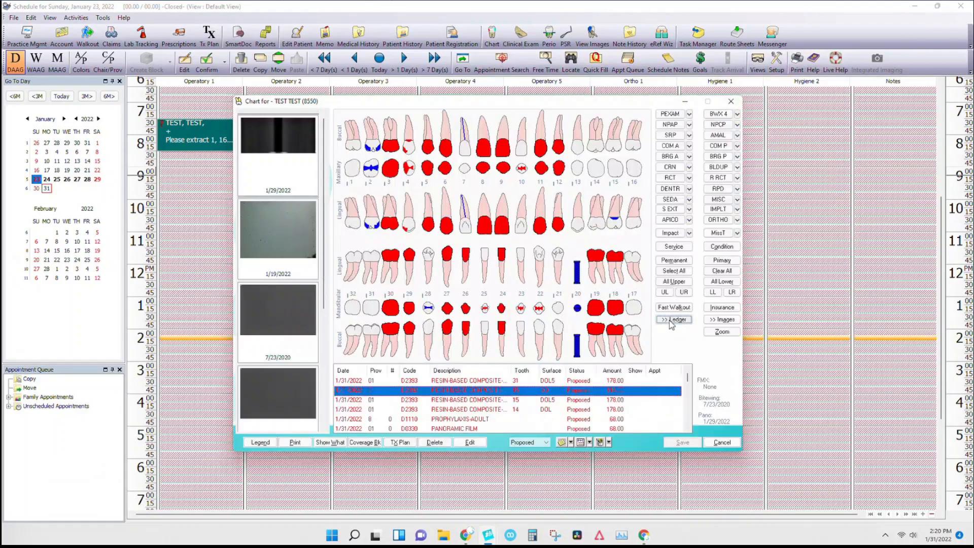
click(722, 320)
click(709, 321)
Step: Propose the root canal build up crown set on tooth 16, accepting its D2740 porcelain/ceramic crown and D2950 core buildup
click(635, 166)
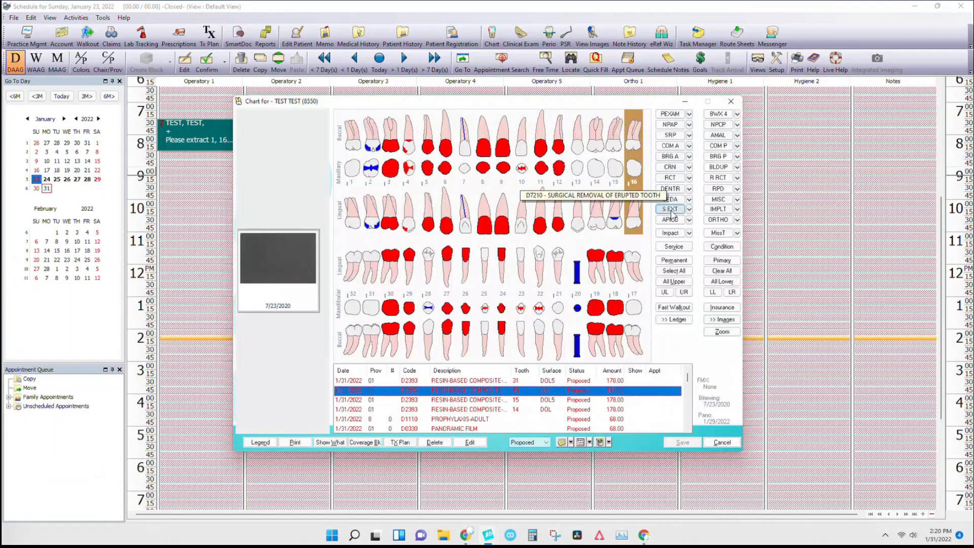
click(689, 209)
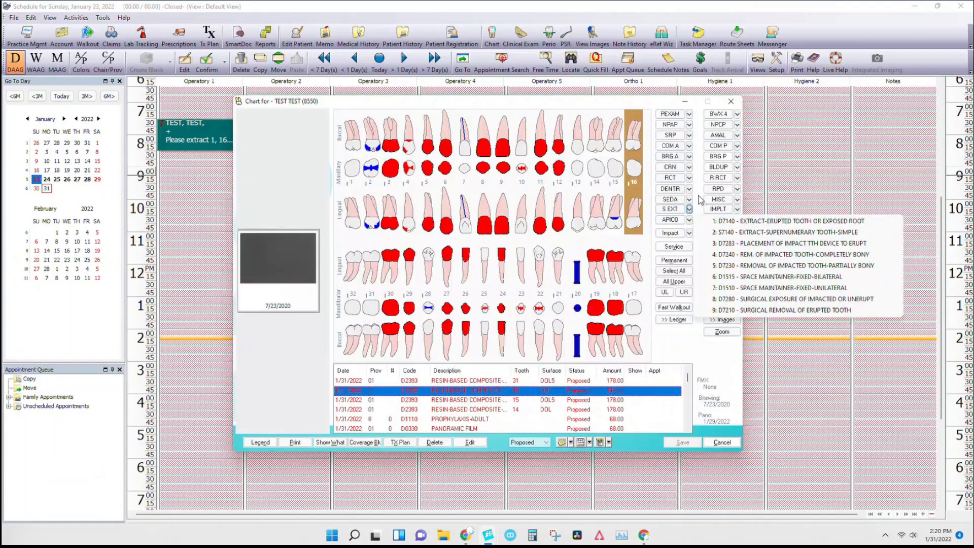
click(690, 173)
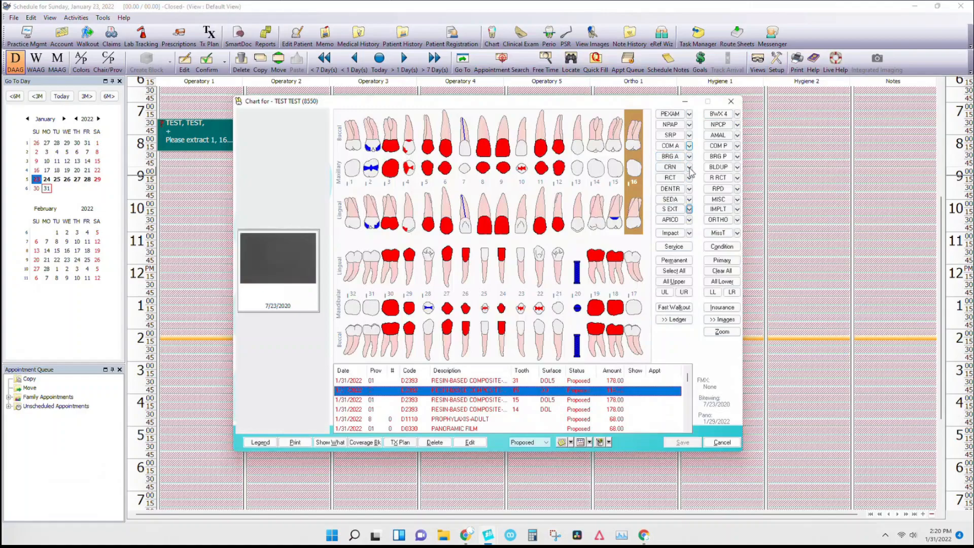
click(689, 167)
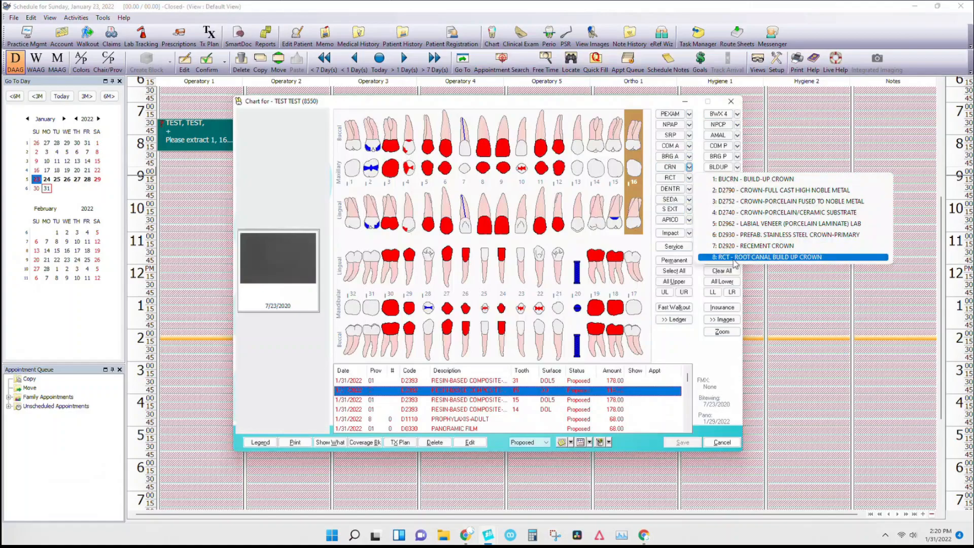
click(741, 212)
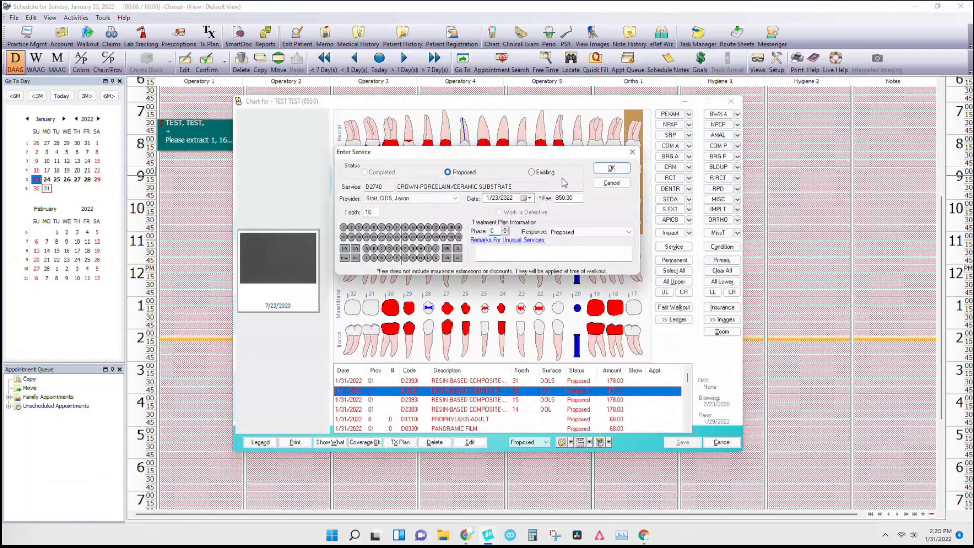
click(611, 169)
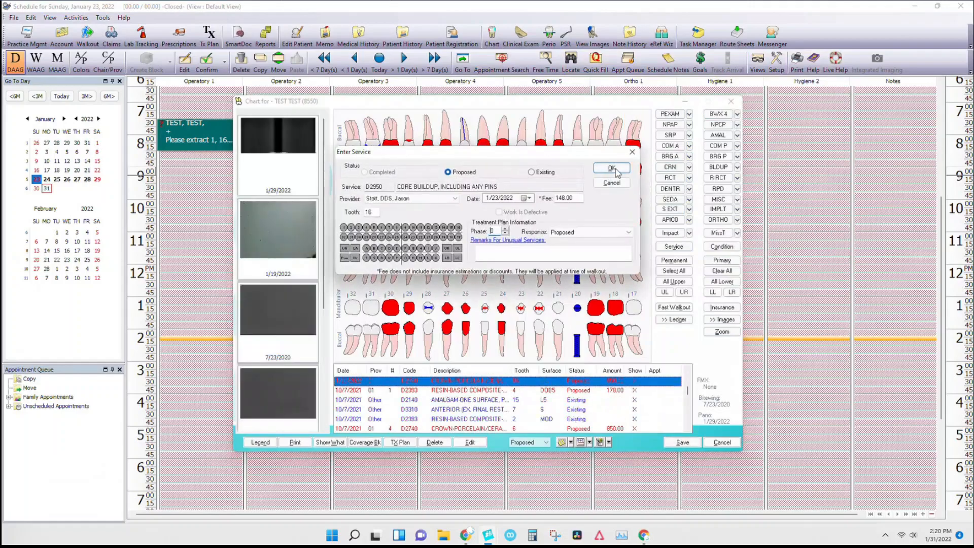
click(616, 170)
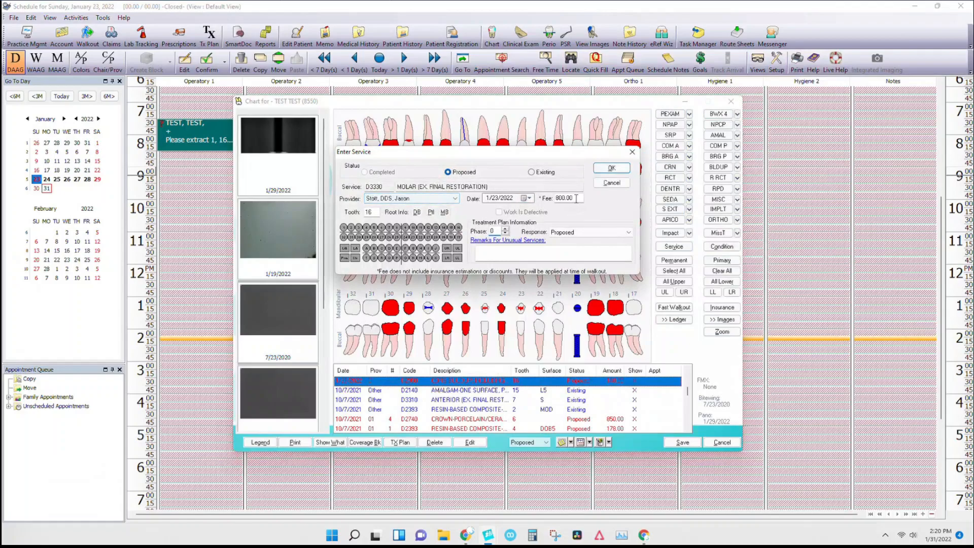
Step: Review the fee, response and tooth fields of the D3330 molar root canal, and accept it as Proposed on tooth 16
drag(574, 198, 543, 193)
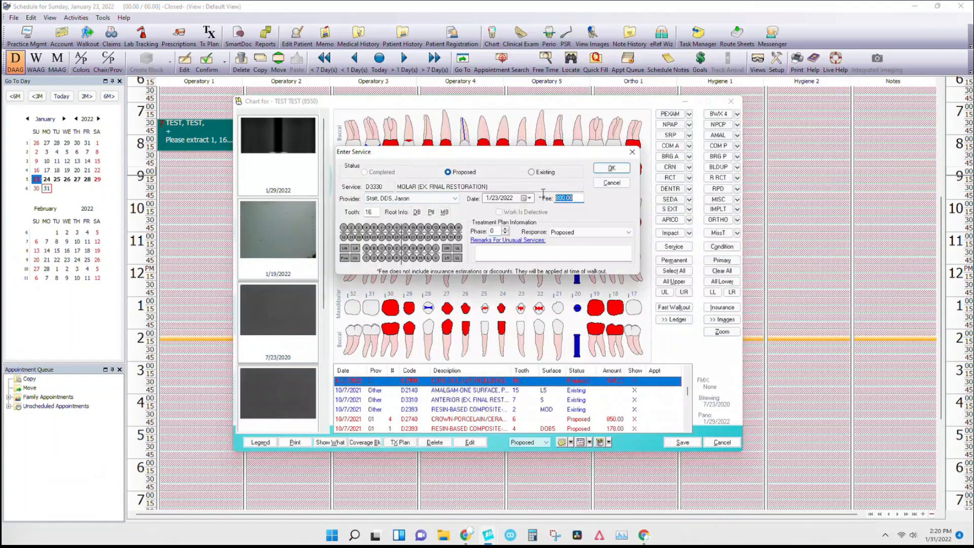
click(577, 202)
drag(578, 201, 554, 201)
click(574, 233)
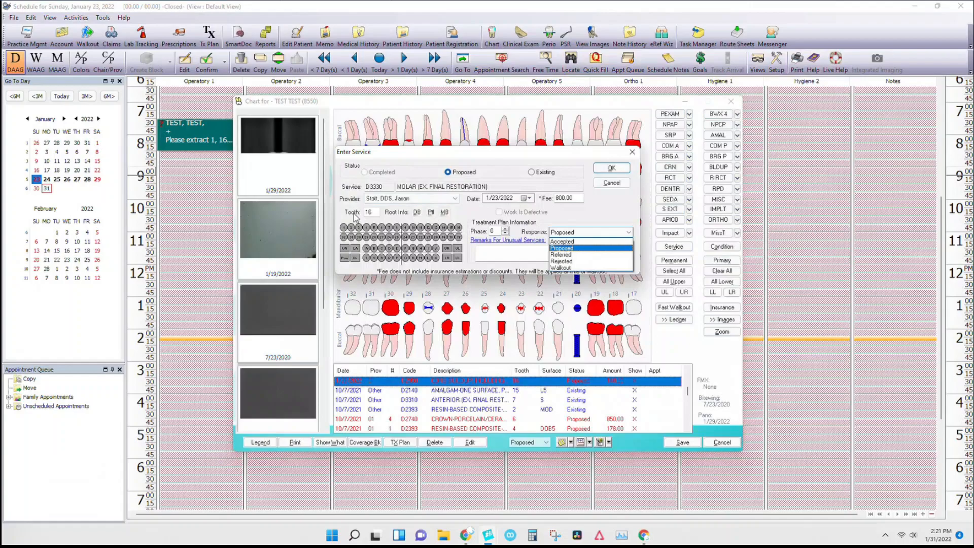
click(376, 213)
double_click(368, 213)
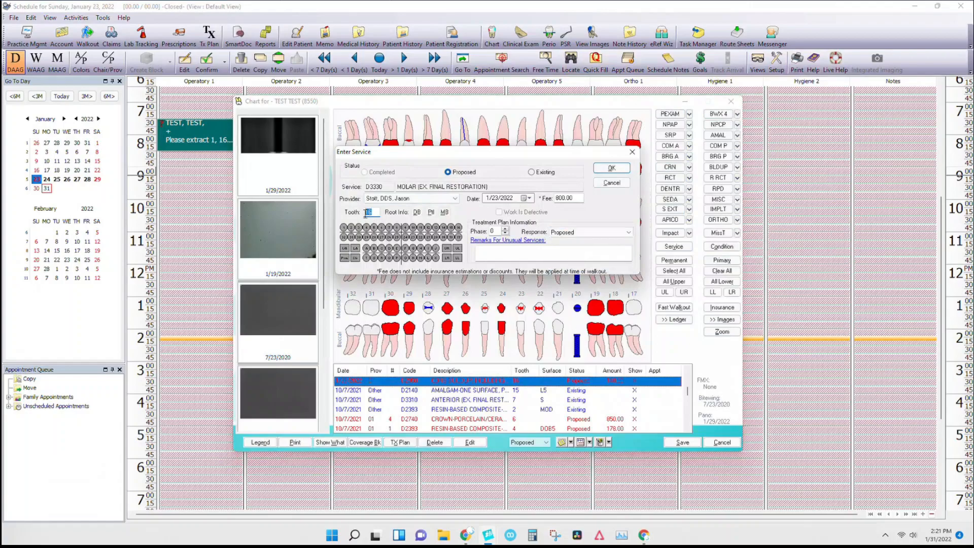
click(613, 168)
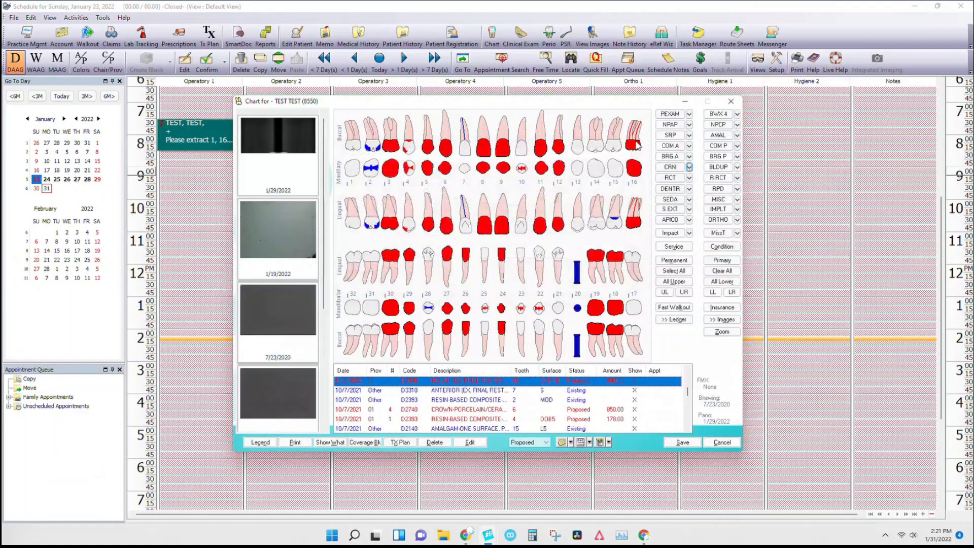
Step: Edit tooth 16's proposed D3330 root canal and reassign it to tooth 15
right_click(637, 145)
click(635, 138)
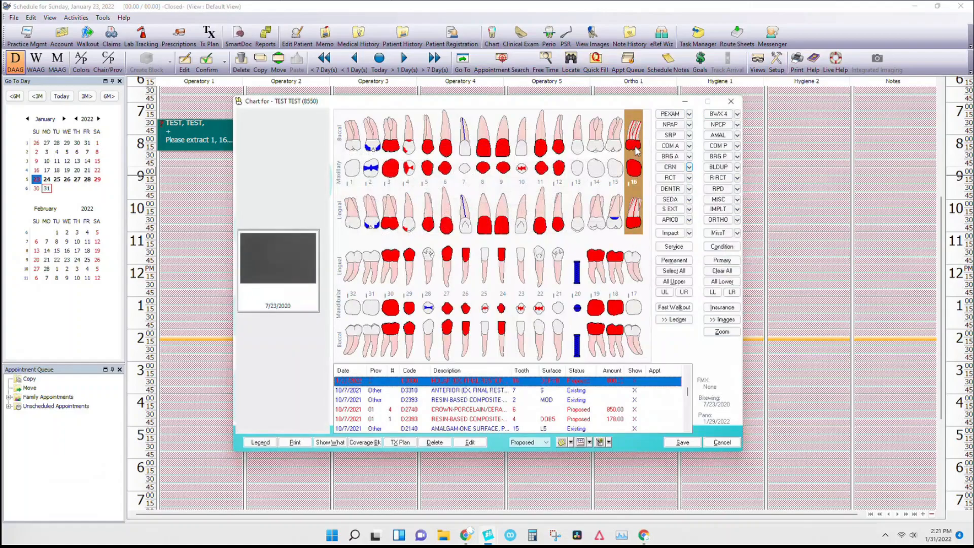
right_click(635, 156)
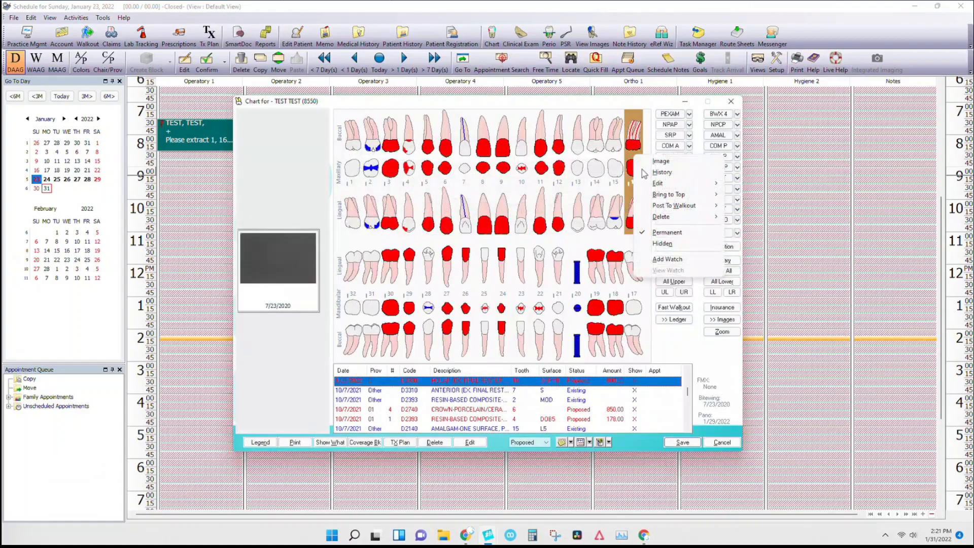
mouse_move(656, 183)
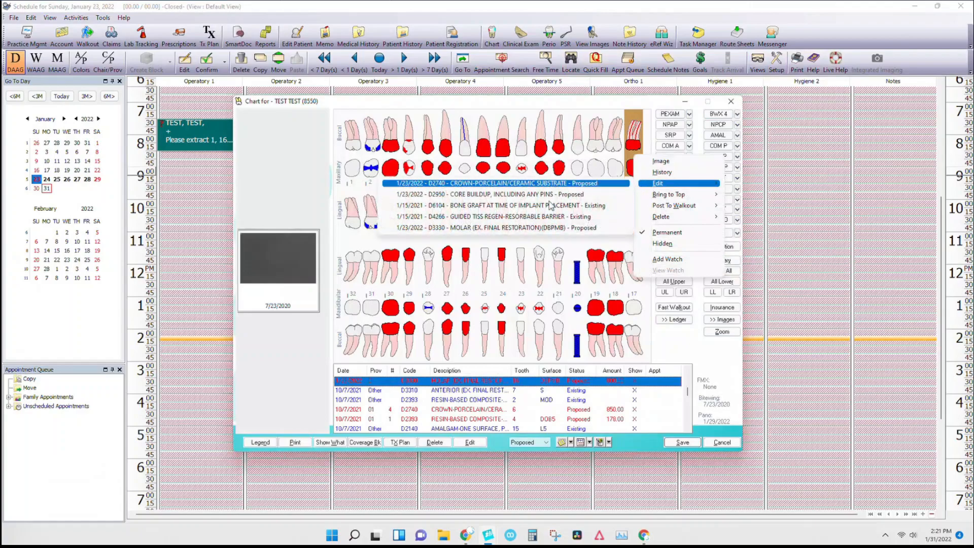
click(535, 228)
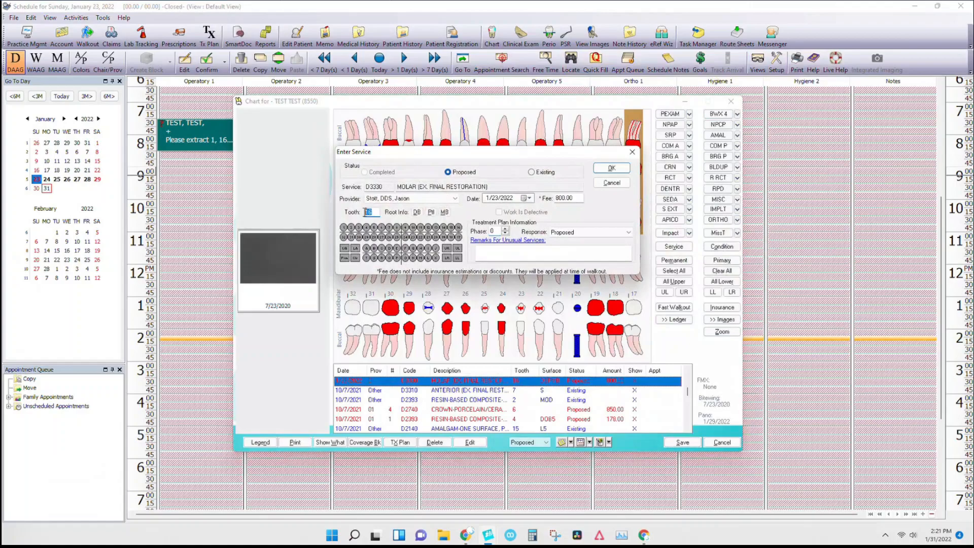
click(612, 168)
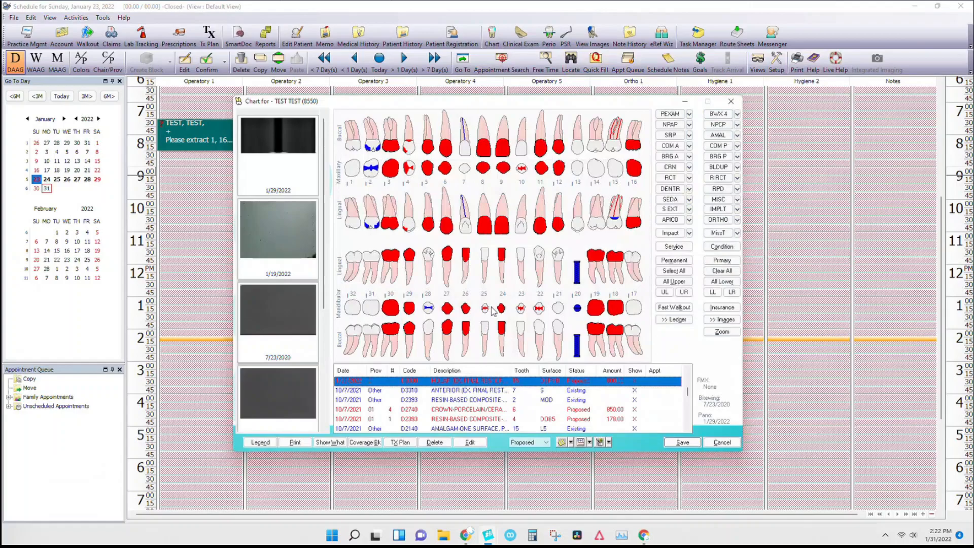
Step: Record an Impacted Tooth condition on tooth 1, dated 1/23/2022
click(354, 179)
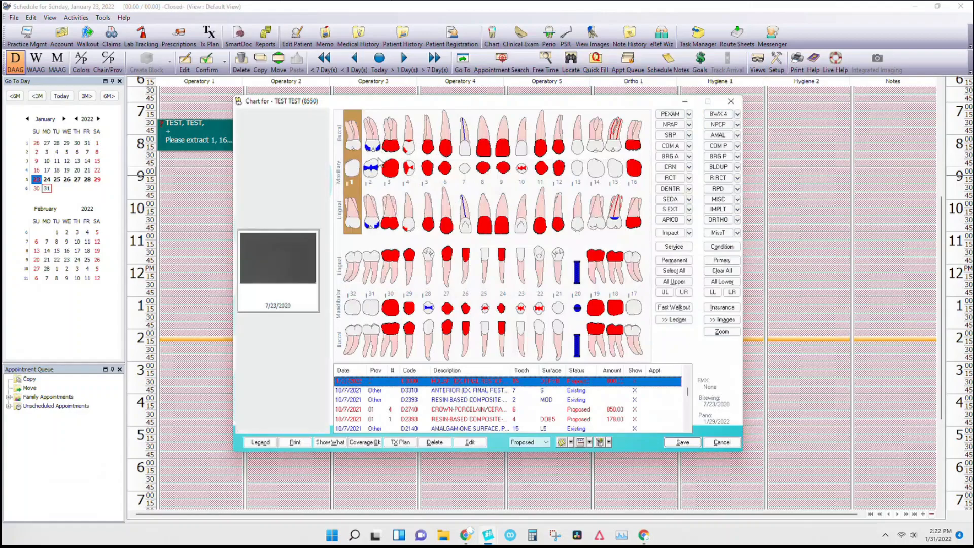
click(670, 233)
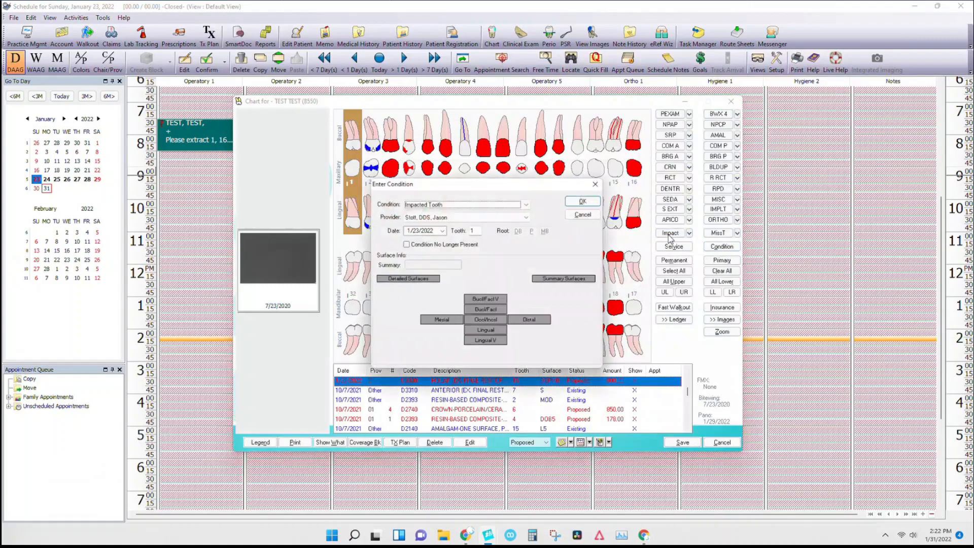
click(586, 200)
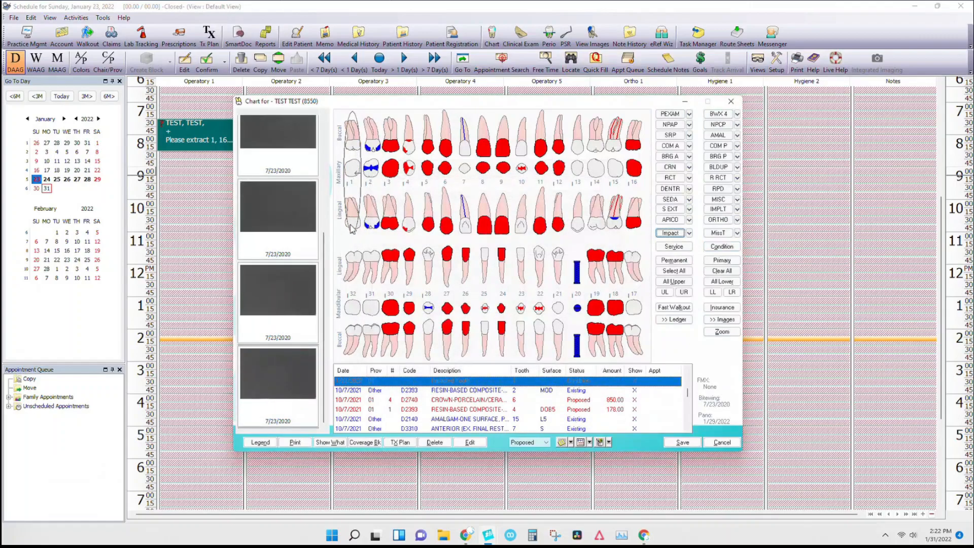
Step: View a blank perio exam for the charted patient, close it, and look over the other patient records reachable from the chart
click(609, 442)
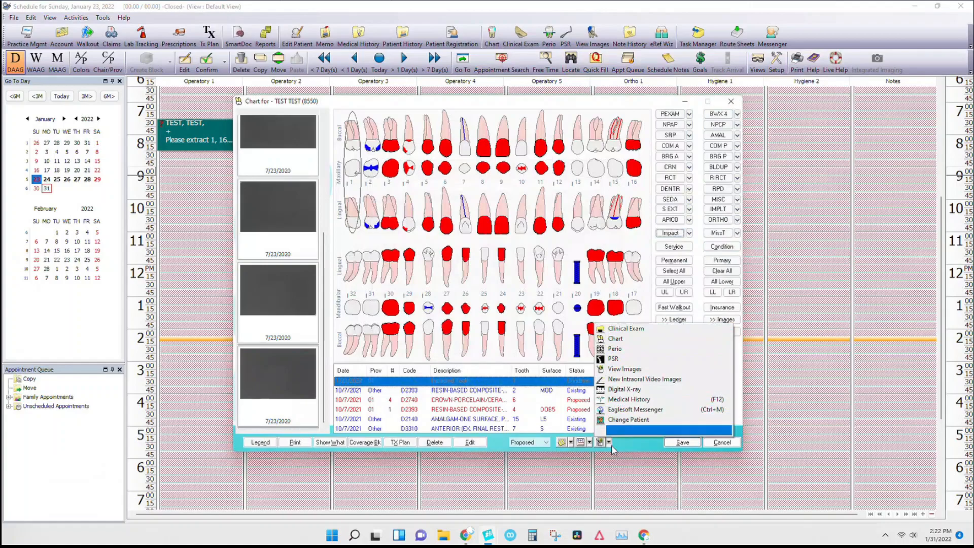
click(615, 349)
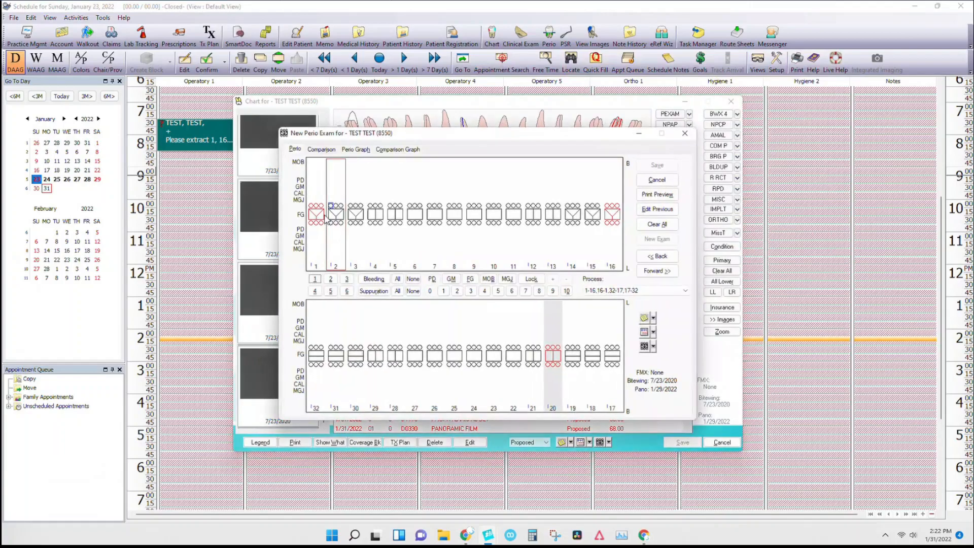
click(685, 135)
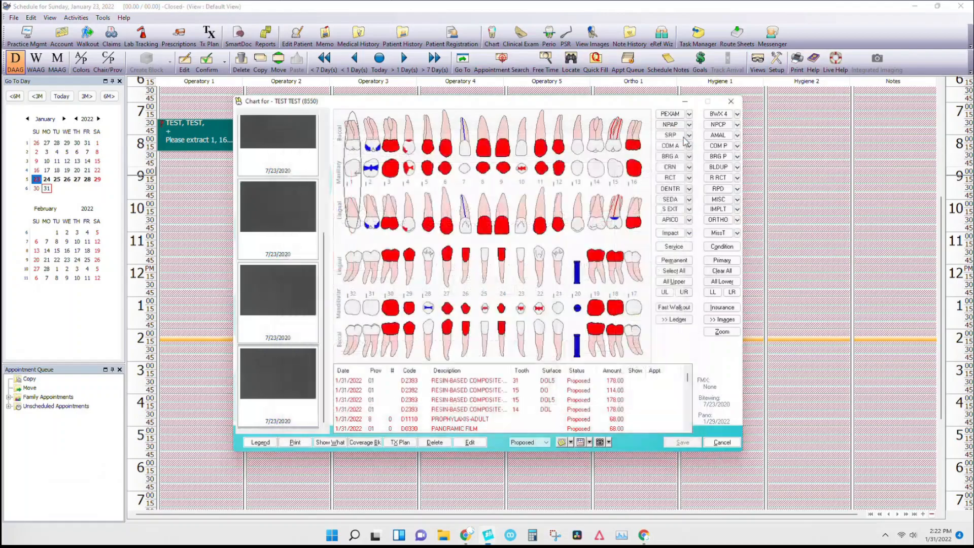
click(608, 441)
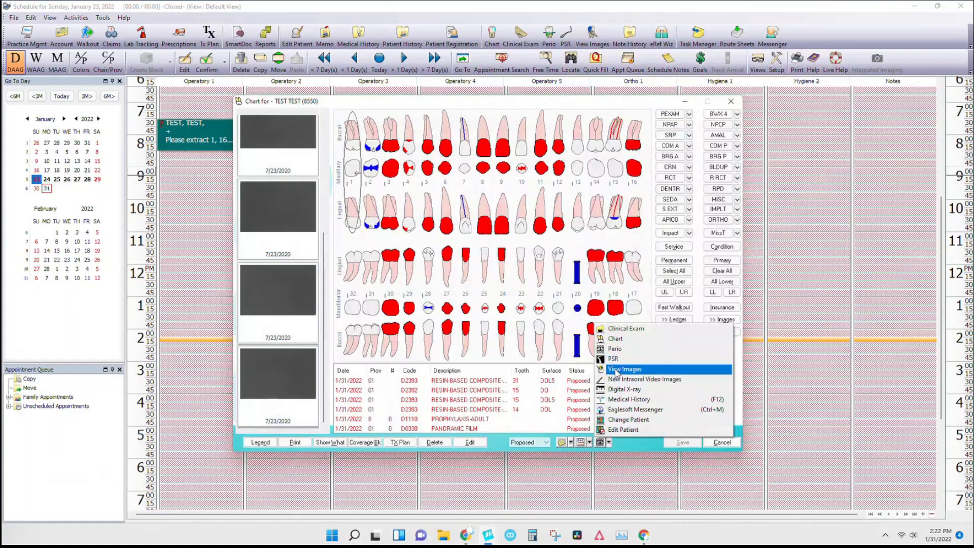
click(612, 443)
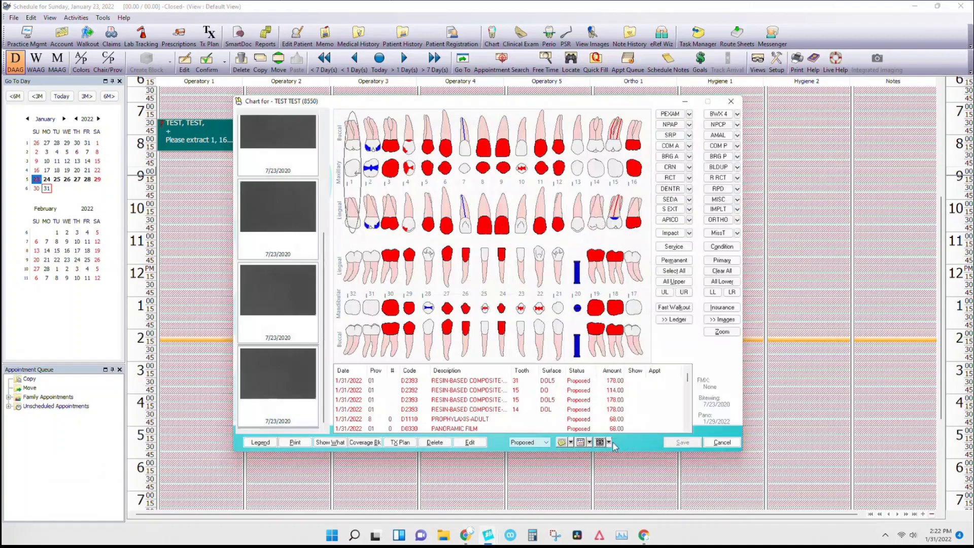
Step: View the patient's note history from the dental chart, and close both the notes and the chart
click(562, 442)
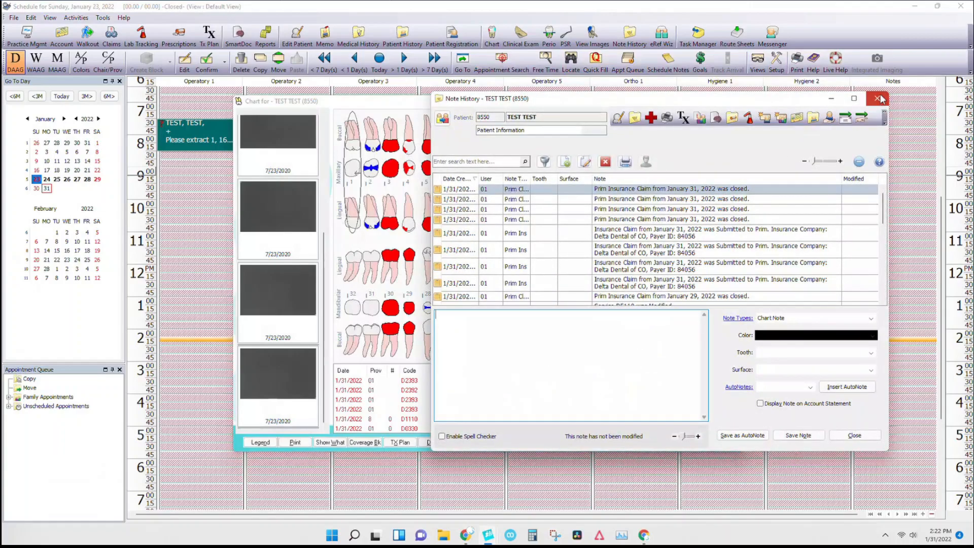
click(878, 99)
click(561, 443)
click(878, 99)
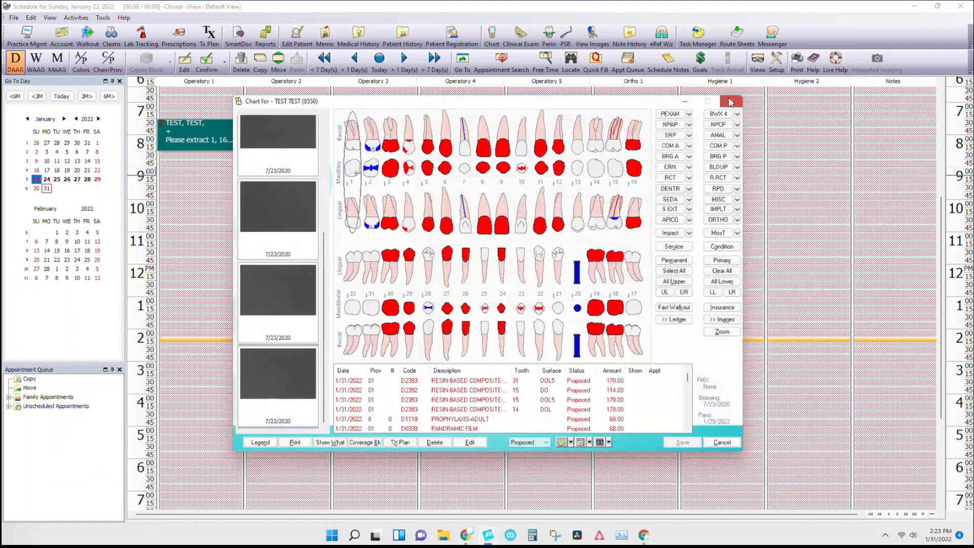
click(731, 101)
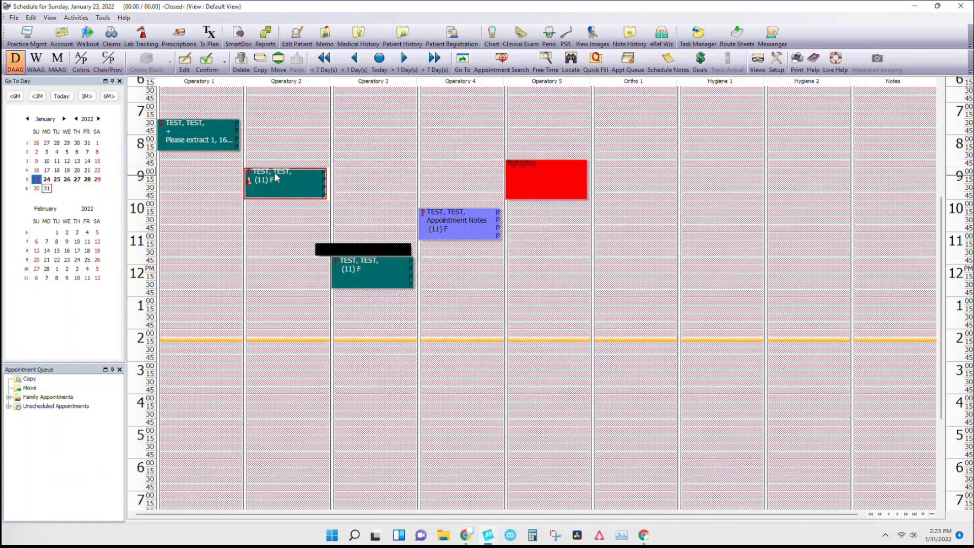
Step: Open the Operatory 2 patient's note history from the schedule, try the Enable Spell Checker option, and close the notes
click(629, 41)
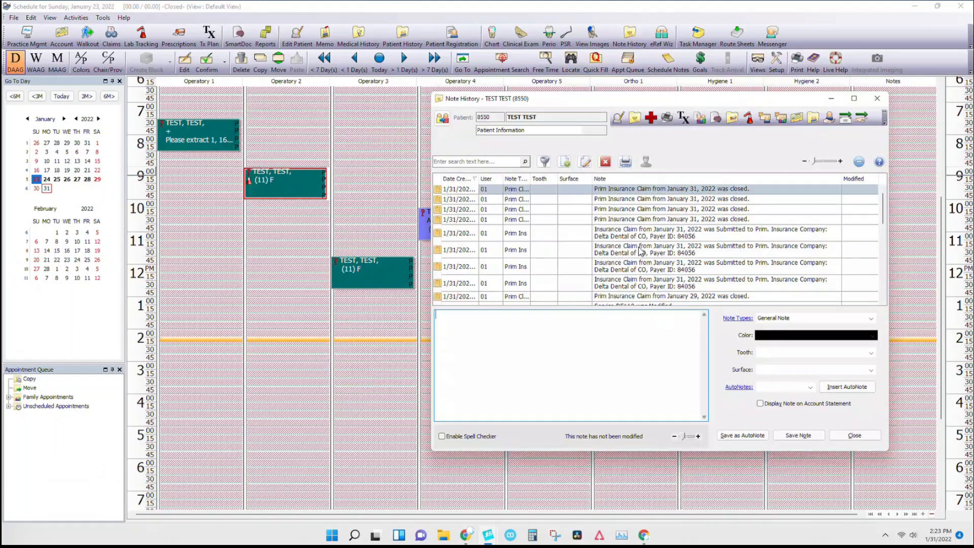
click(442, 437)
click(442, 436)
click(879, 99)
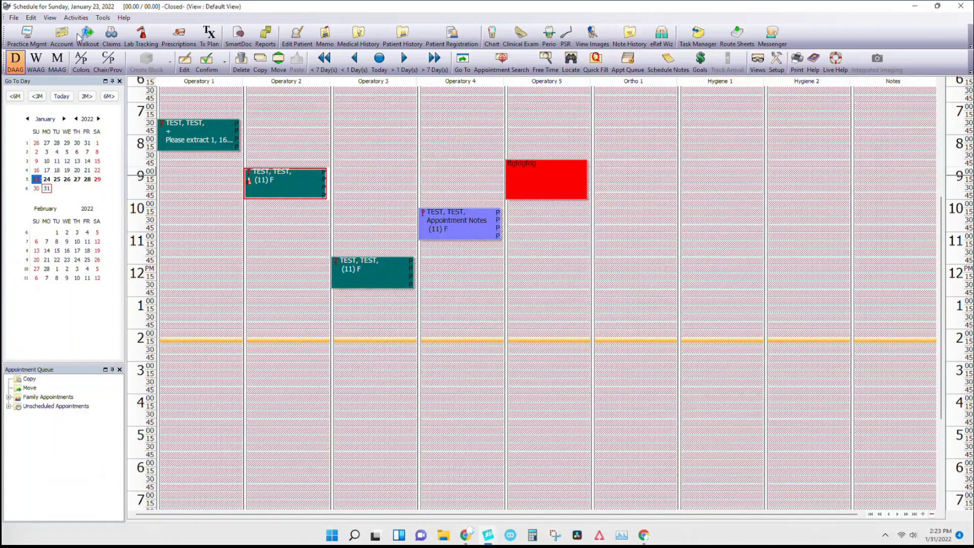
Step: Visit the practice management front desk screen and return to the January 23, 2022 schedule
click(28, 39)
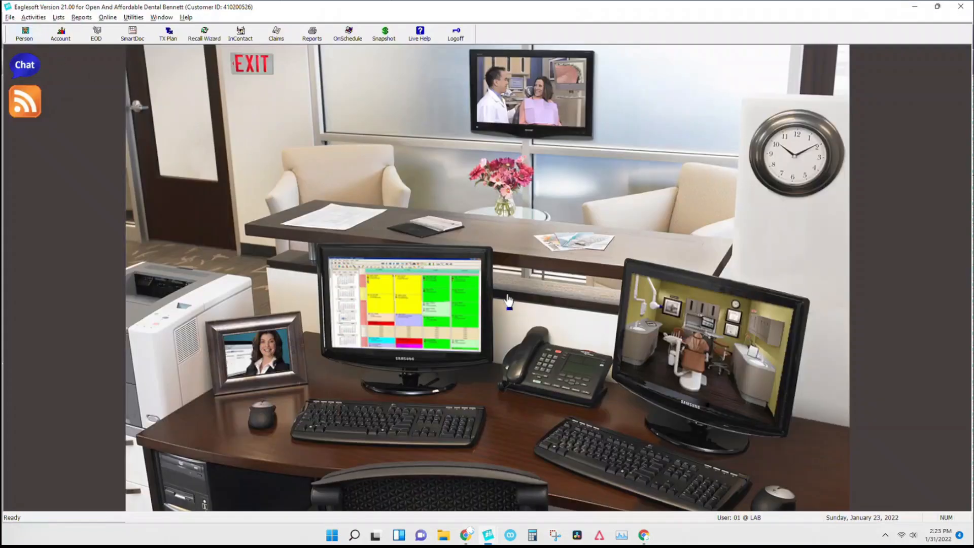
click(407, 302)
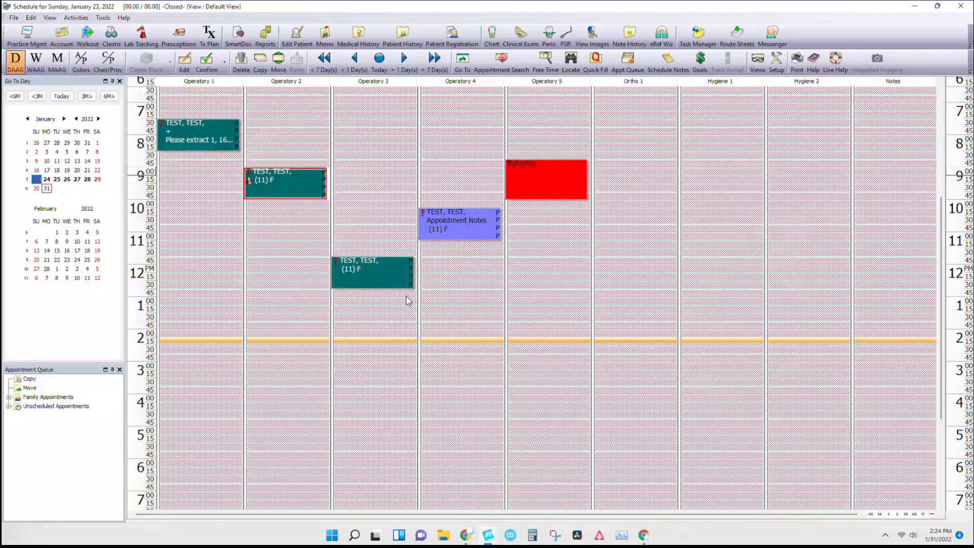
click(568, 246)
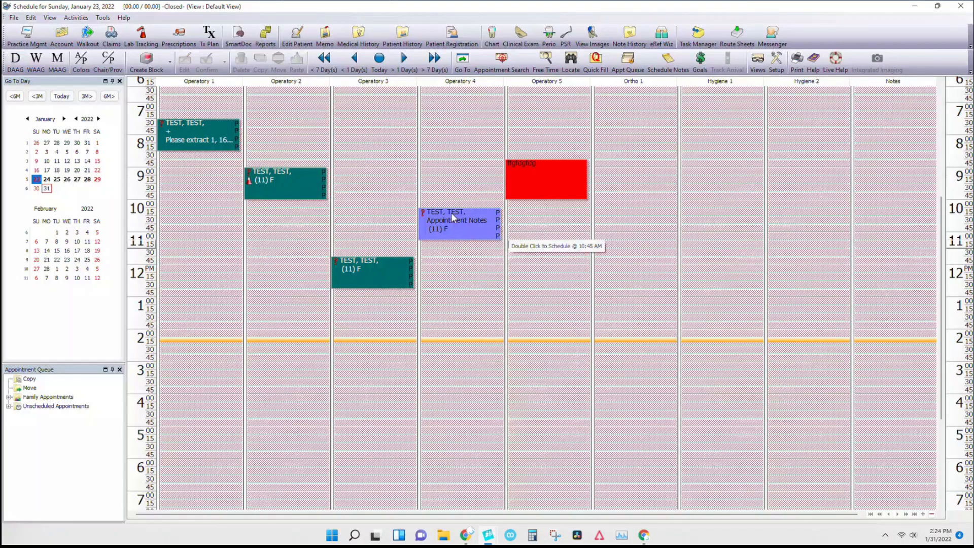
Step: Mark the four time slots from 7:00 to 7:45 AM in Operatory 5, and the same slots in Operatory 4
click(434, 221)
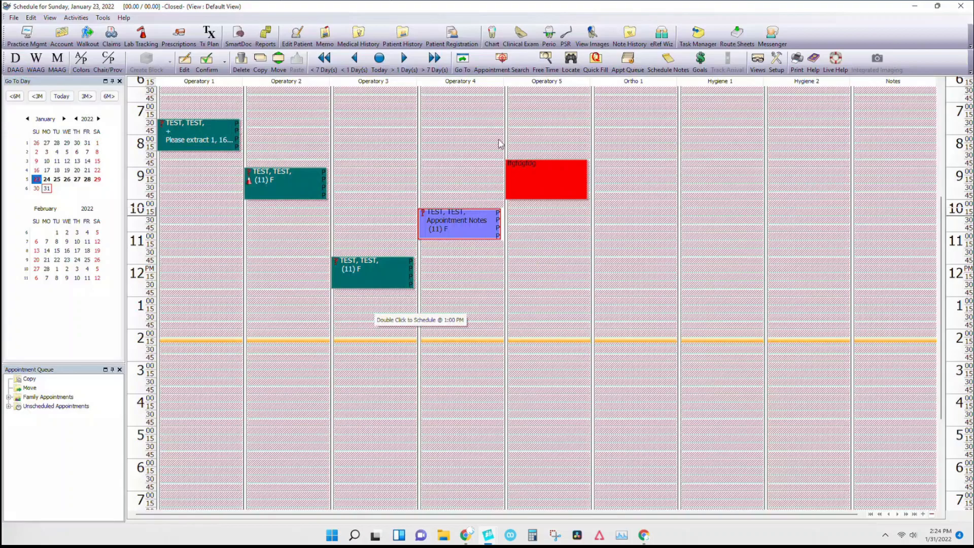
drag(499, 106, 528, 135)
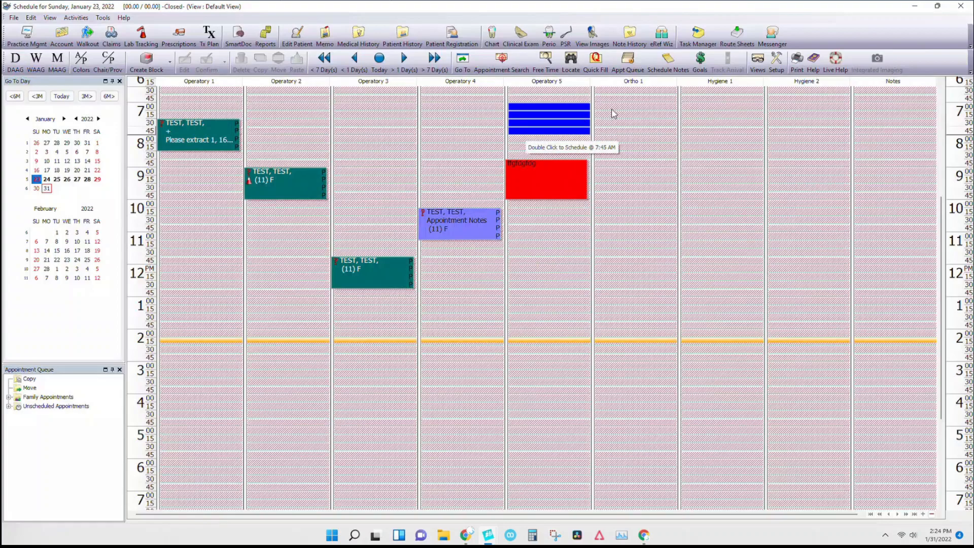
drag(612, 110, 478, 136)
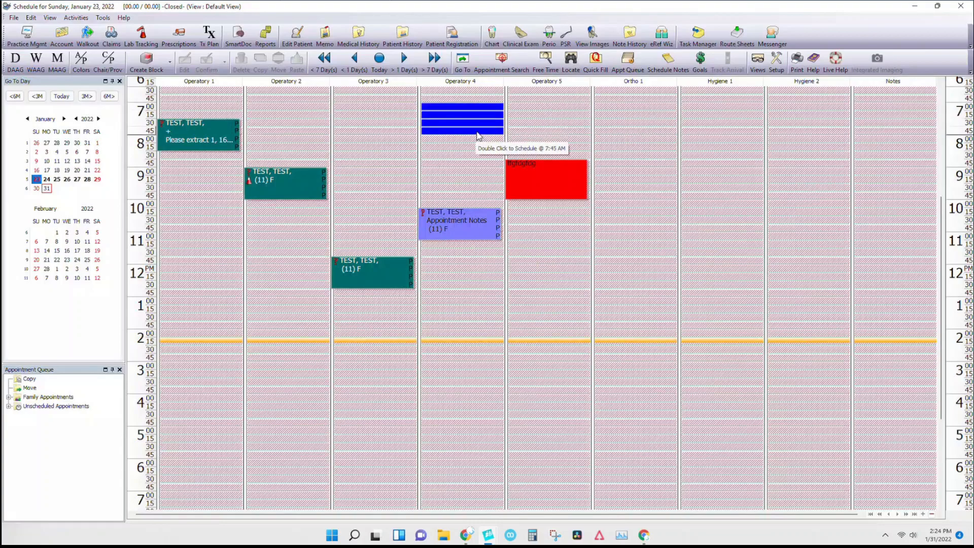